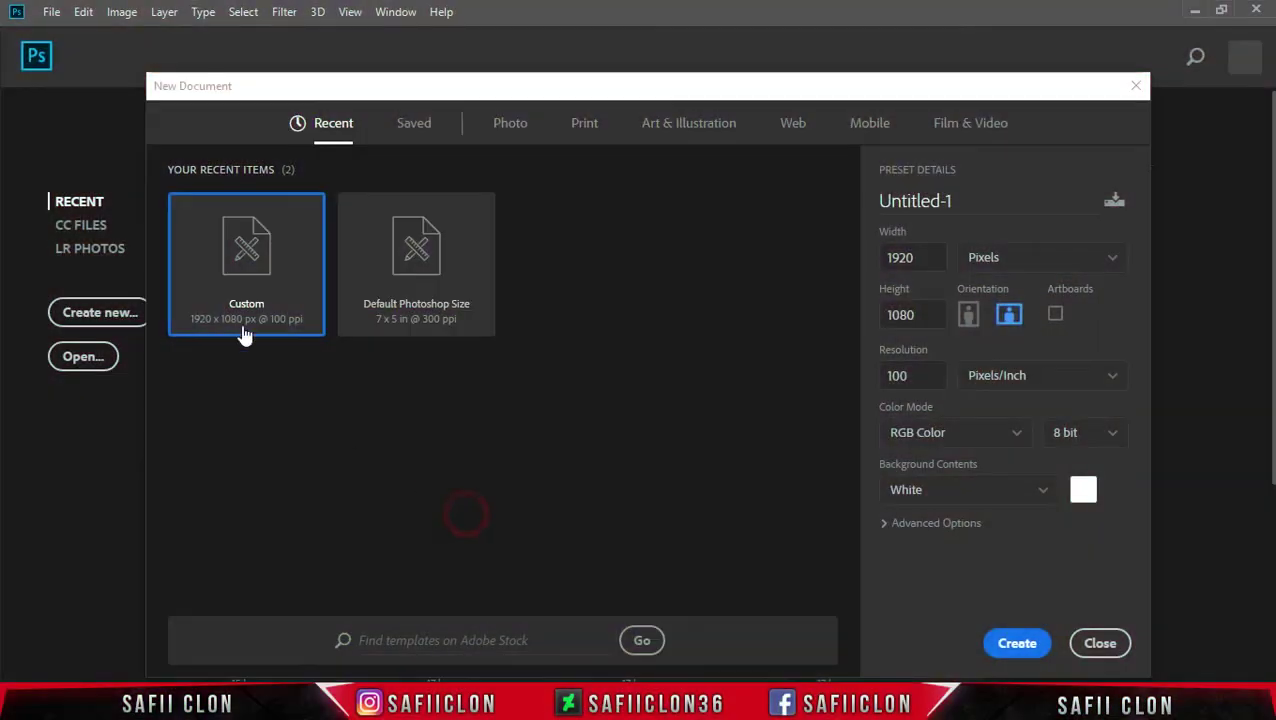
Choose the Custom 1920 × 1080 px preset and check the width and its units.
{"action": "left_click", "coordinate": [231, 296]}
{"action": "left_click", "coordinate": [918, 265]}
{"action": "left_click", "coordinate": [1045, 263]}
Create a 1920 × 1080 px landscape document at 100 pixels/inch.
{"action": "left_click", "coordinate": [1035, 258]}
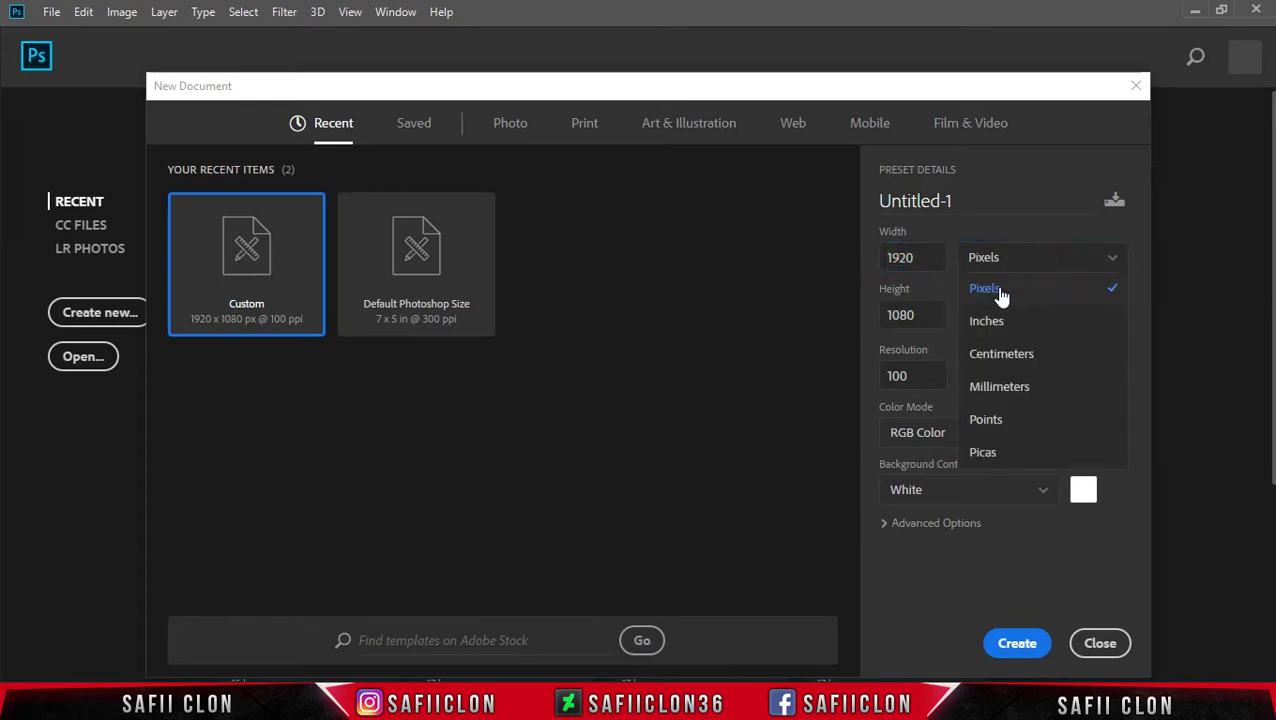
{"action": "left_click", "coordinate": [985, 289]}
{"action": "left_click", "coordinate": [920, 314]}
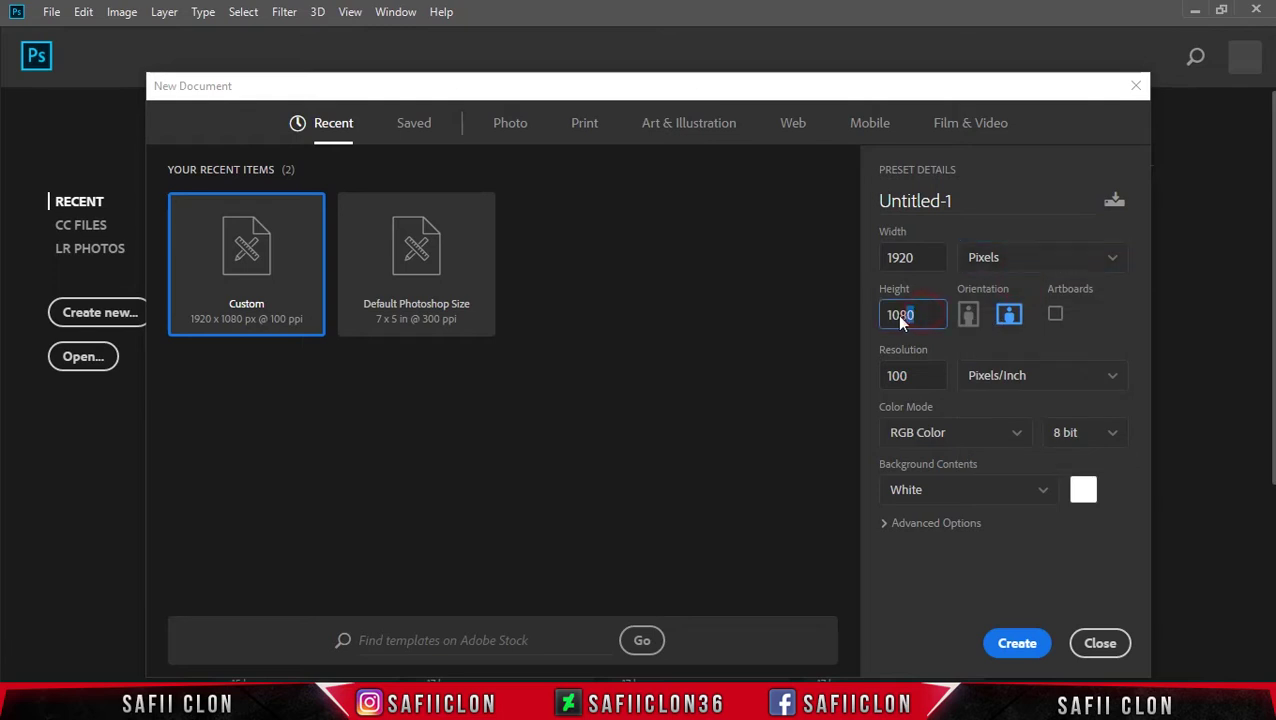
{"action": "left_click", "coordinate": [1009, 317]}
{"action": "left_click", "coordinate": [926, 375]}
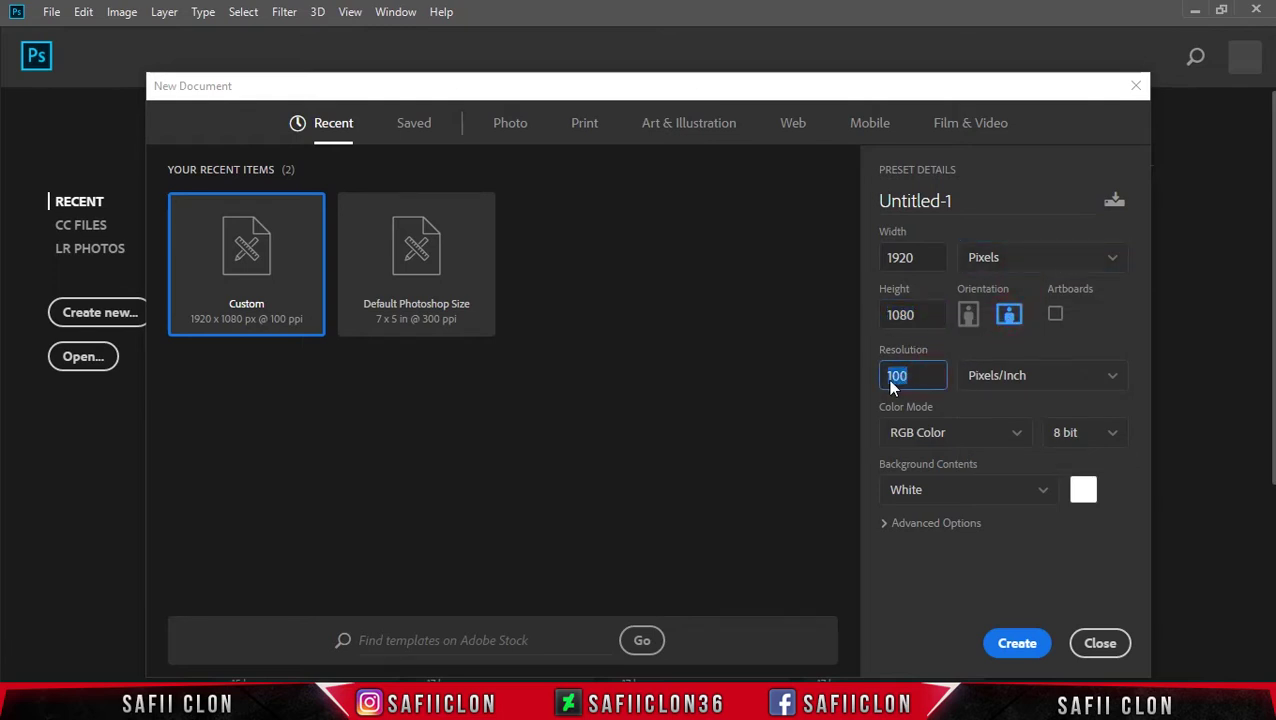
{"action": "left_click", "coordinate": [1054, 388]}
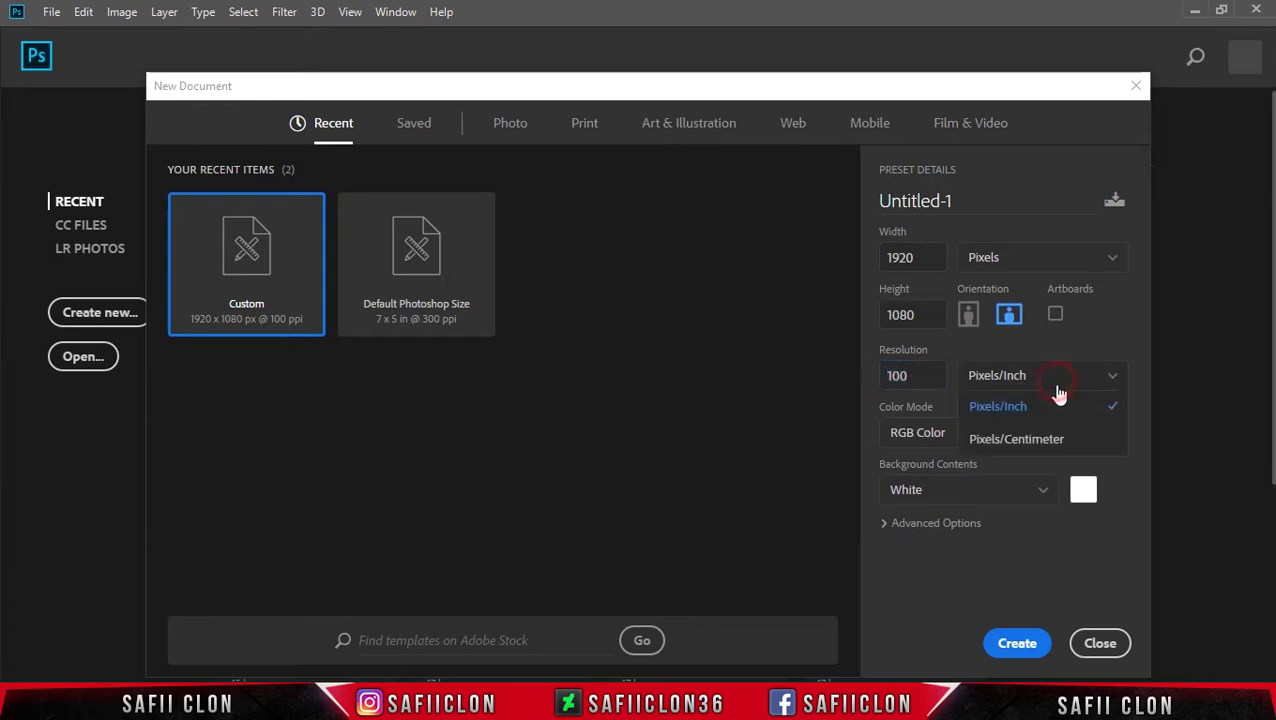
{"action": "left_click", "coordinate": [1010, 410]}
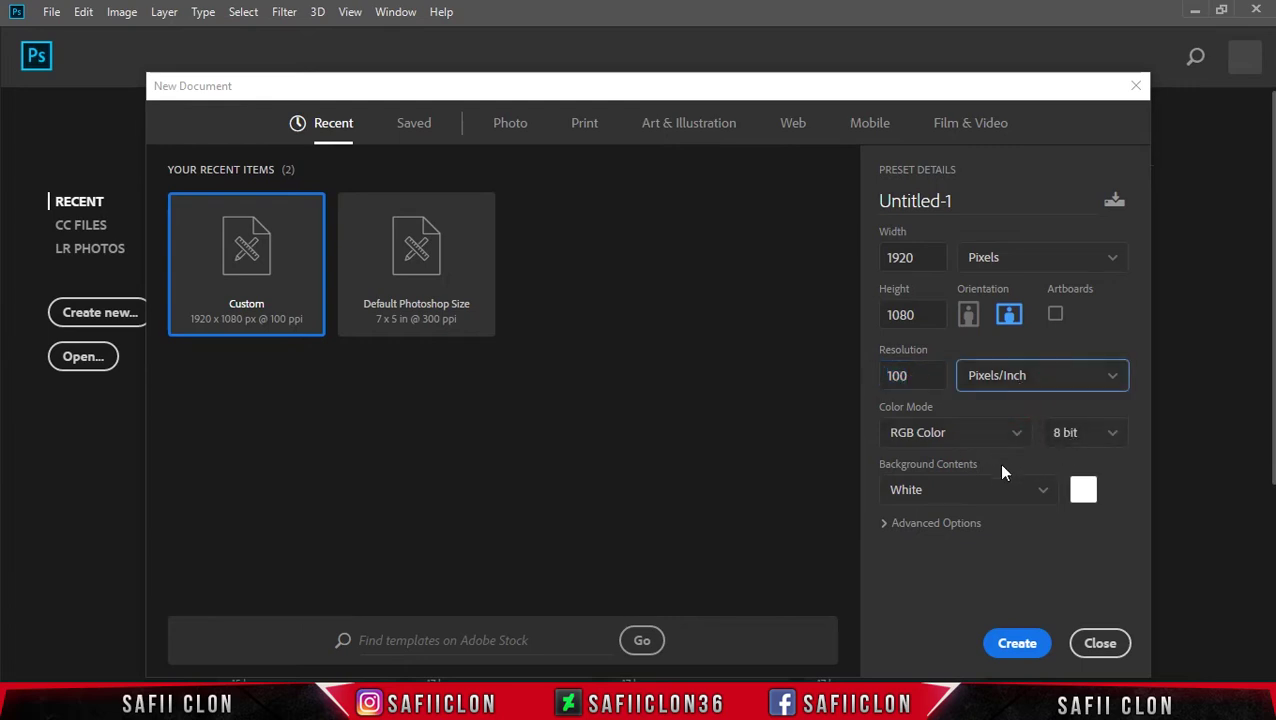
{"action": "left_click", "coordinate": [1019, 645]}
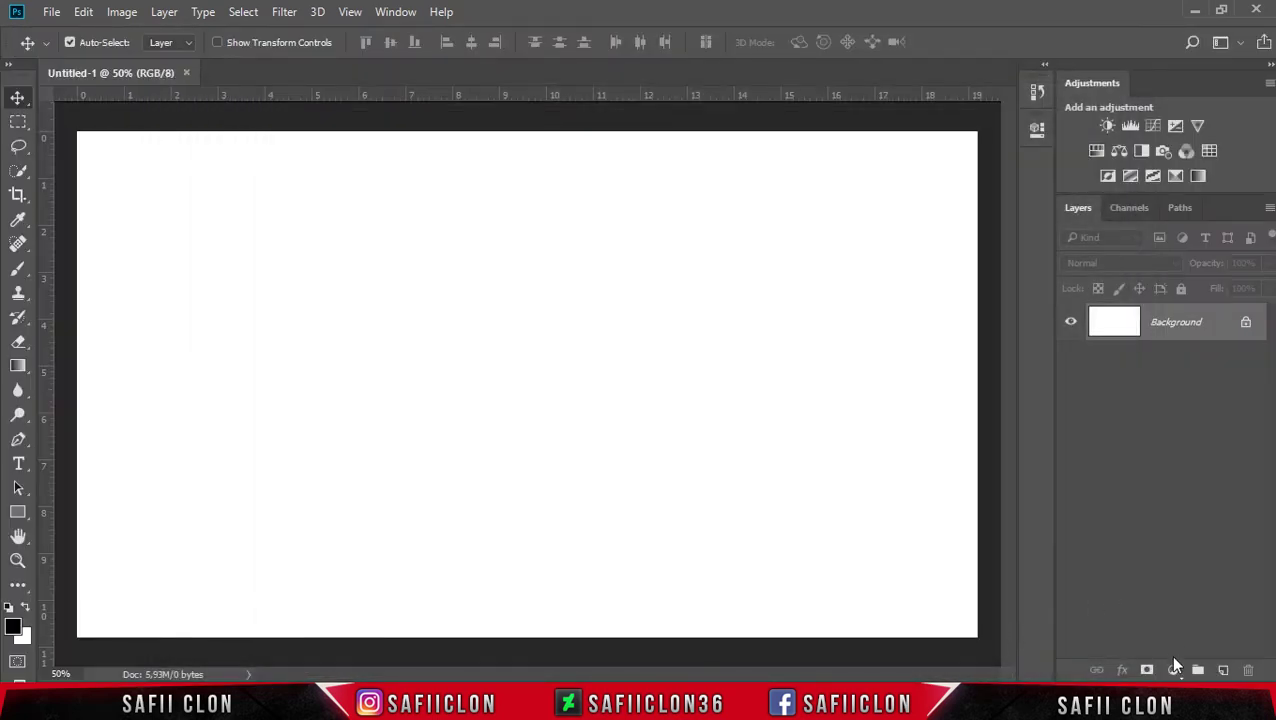
Add a Solid Color fill layer in green #00aa68.
{"action": "left_click", "coordinate": [1174, 671]}
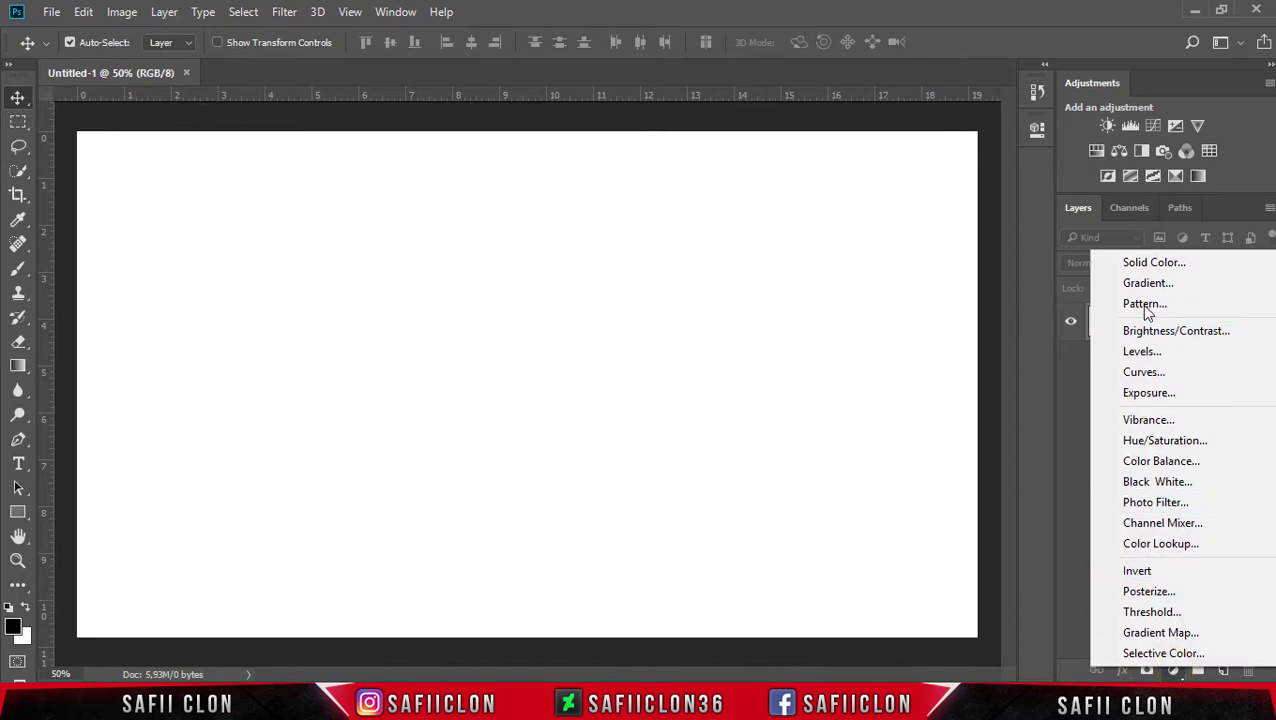
{"action": "left_click", "coordinate": [1163, 264]}
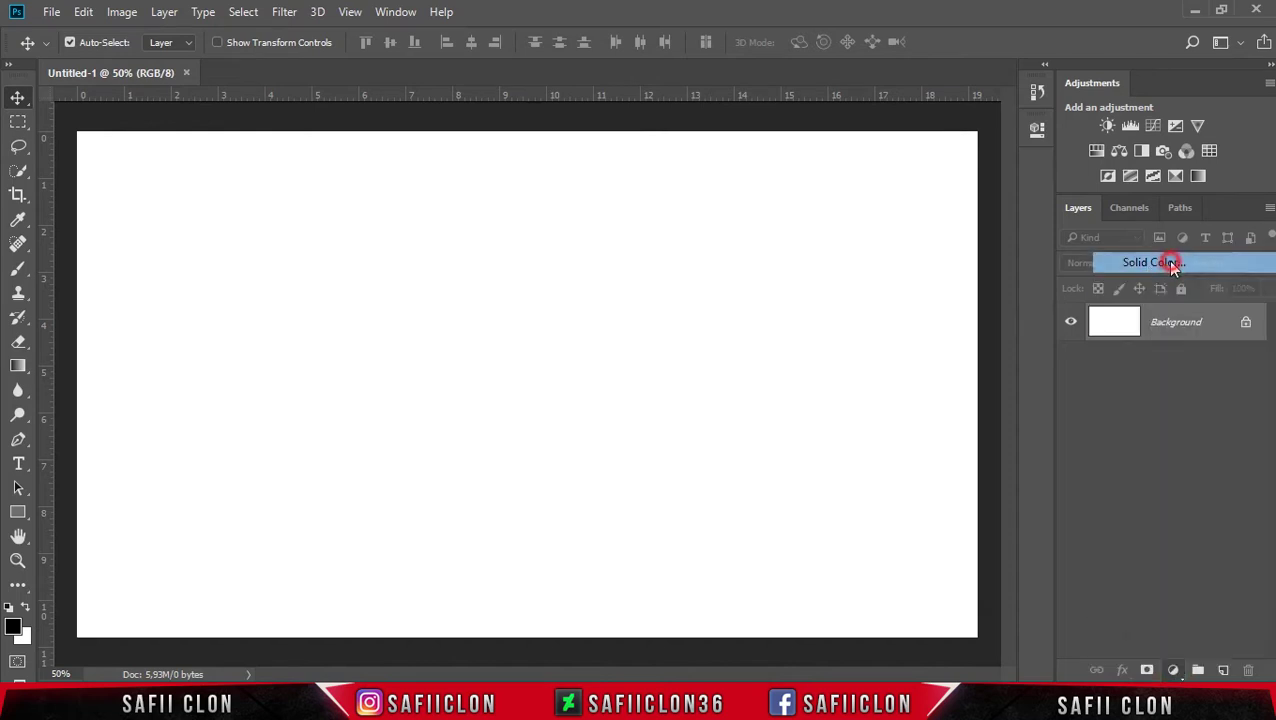
{"action": "left_click", "coordinate": [1078, 407]}
{"action": "type", "text": "00aa68"}
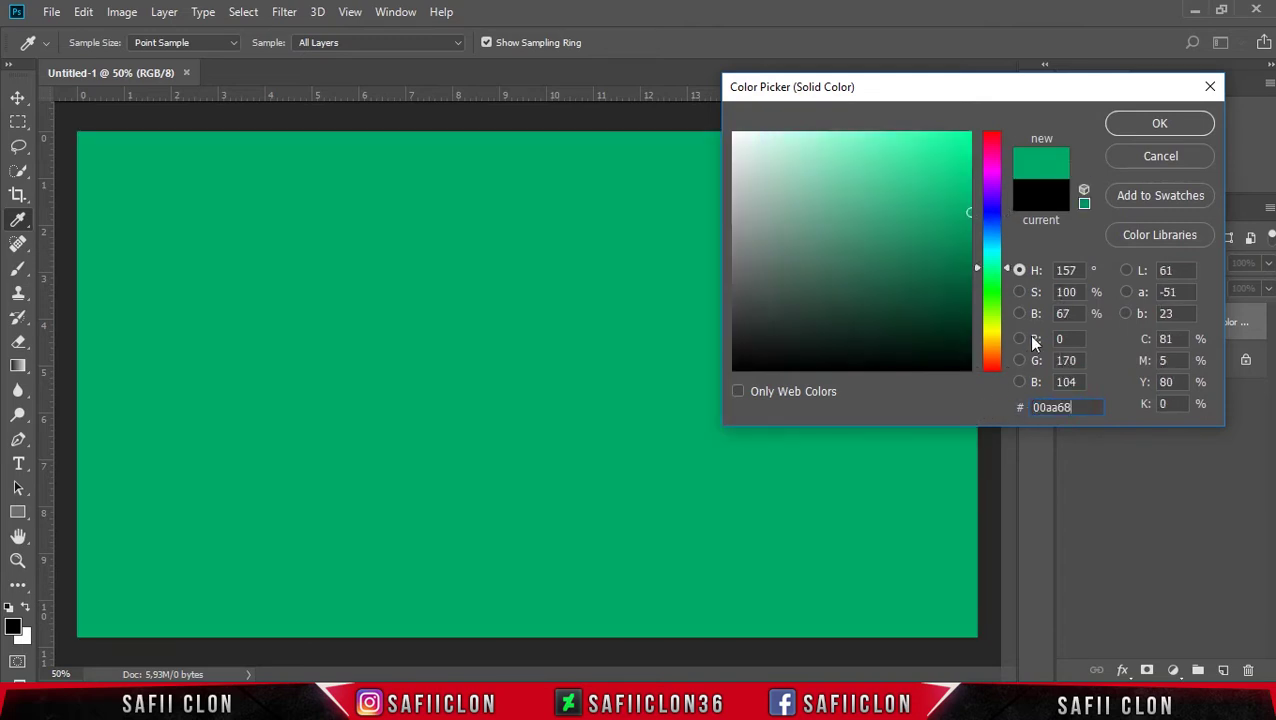
{"action": "left_click", "coordinate": [1160, 123]}
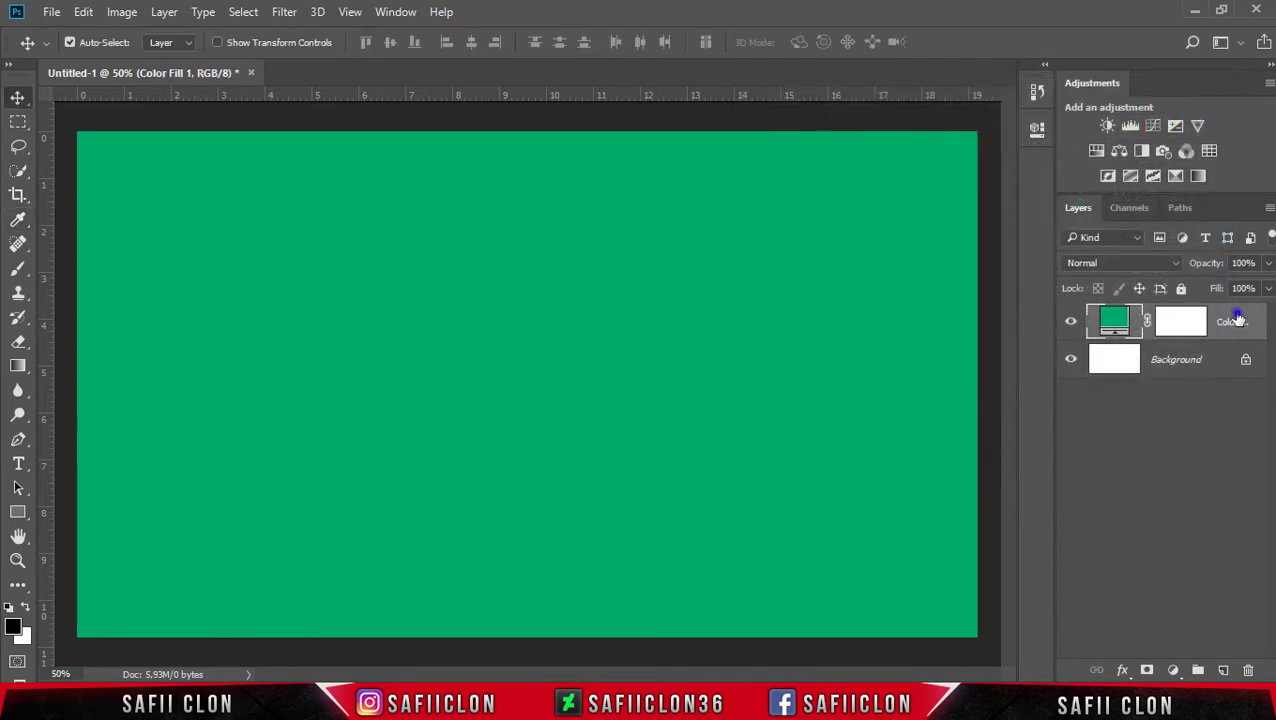
Put the fill layer into a group named Background, leaving it collapsed and visible.
{"action": "right_click", "coordinate": [1237, 320]}
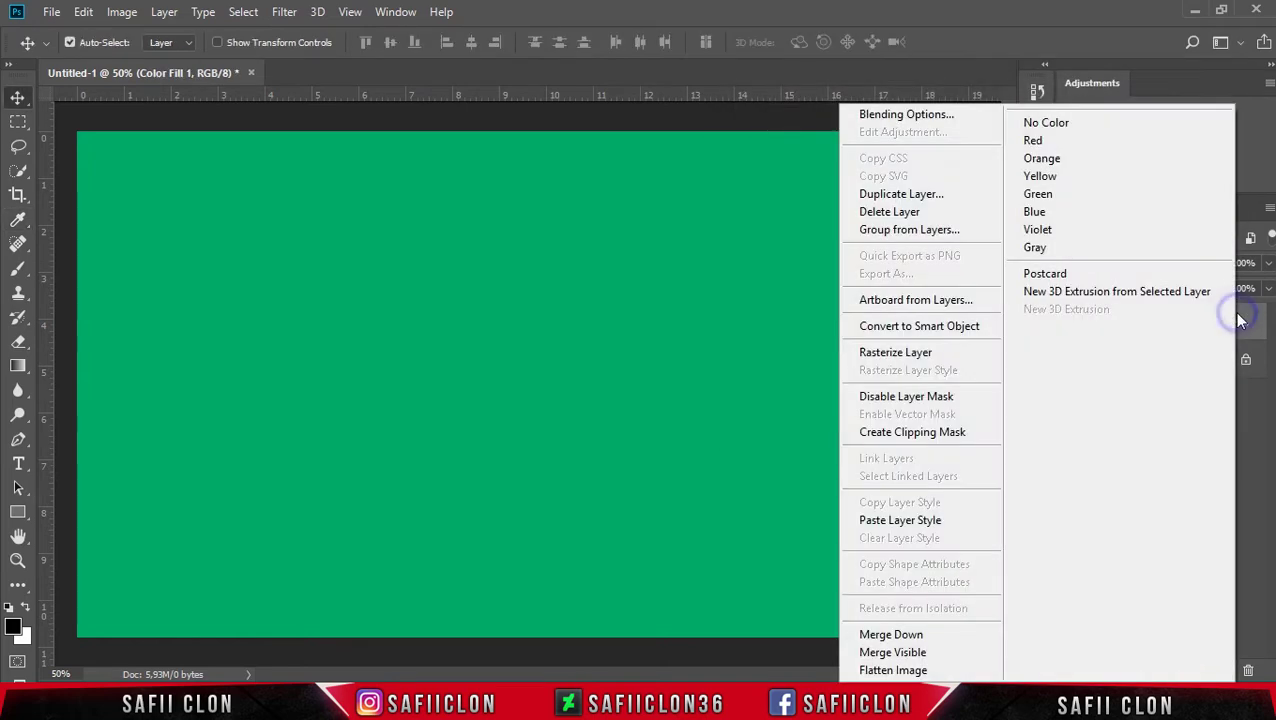
{"action": "left_click", "coordinate": [910, 230]}
{"action": "type", "text": "Background"}
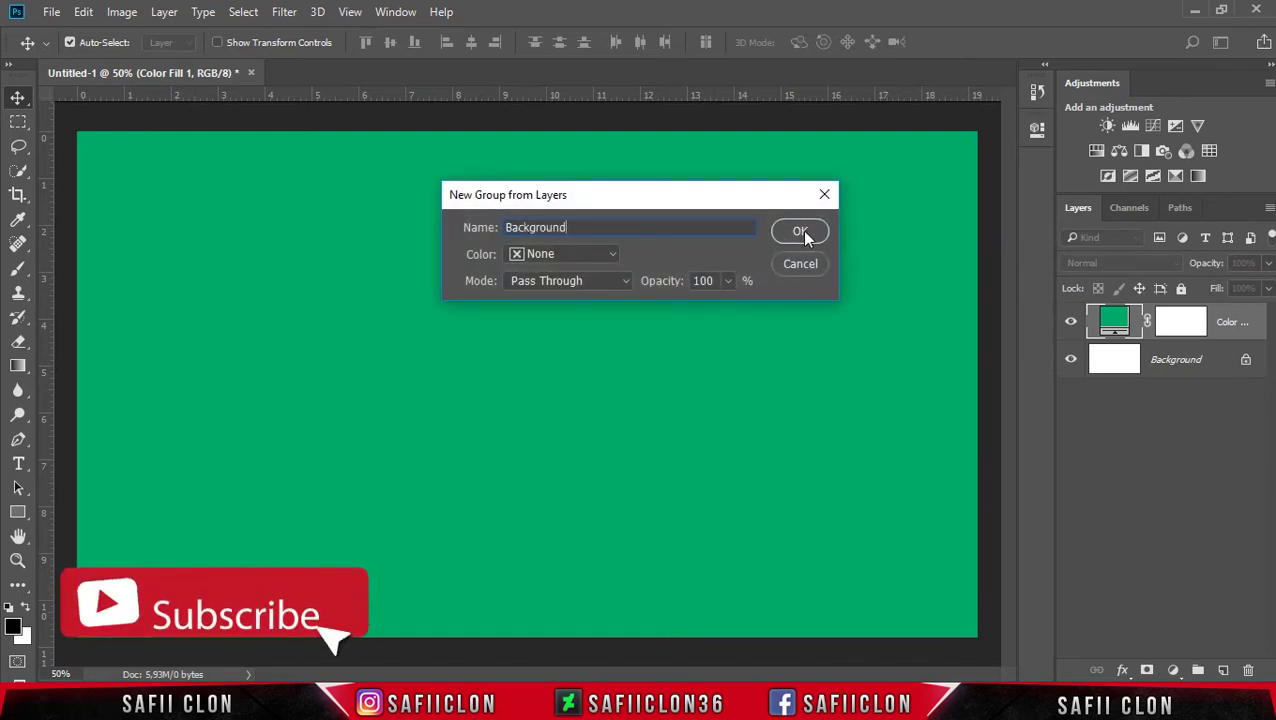
{"action": "left_click", "coordinate": [800, 231]}
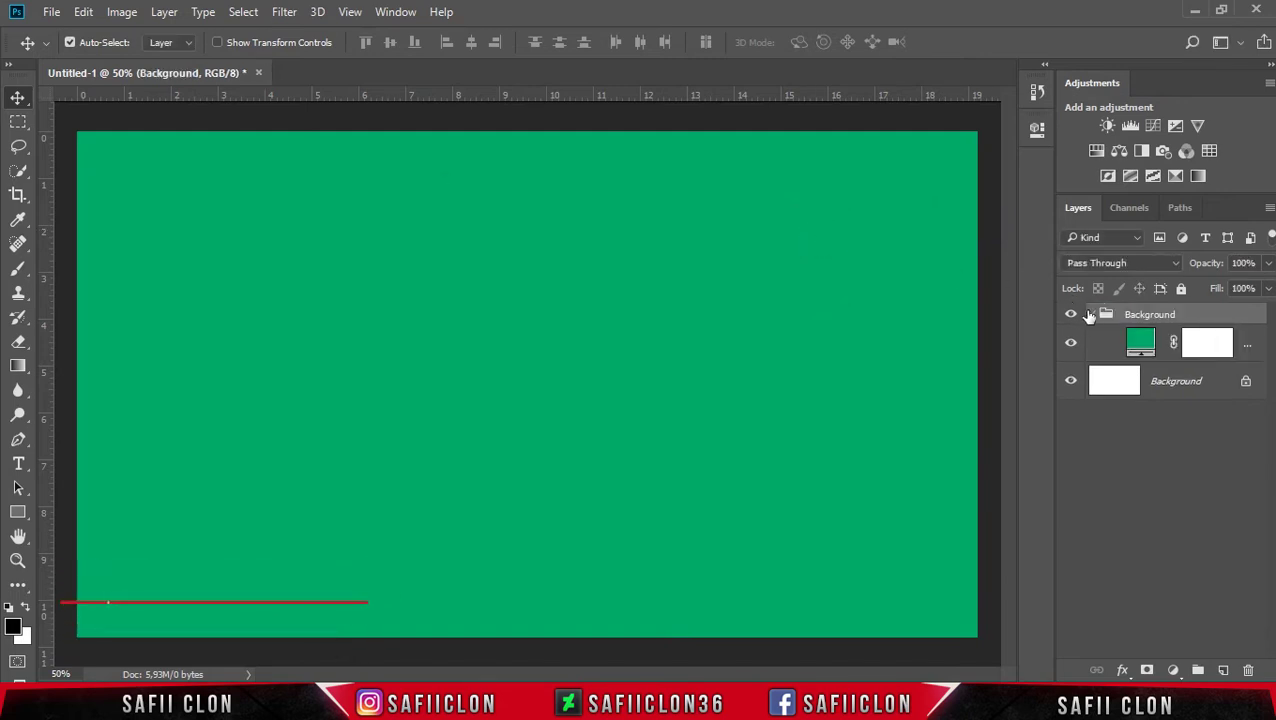
{"action": "left_click", "coordinate": [1090, 315]}
{"action": "left_click", "coordinate": [1072, 315]}
{"action": "left_click", "coordinate": [1072, 315]}
{"action": "left_click", "coordinate": [1072, 315]}
{"action": "left_click", "coordinate": [1072, 315]}
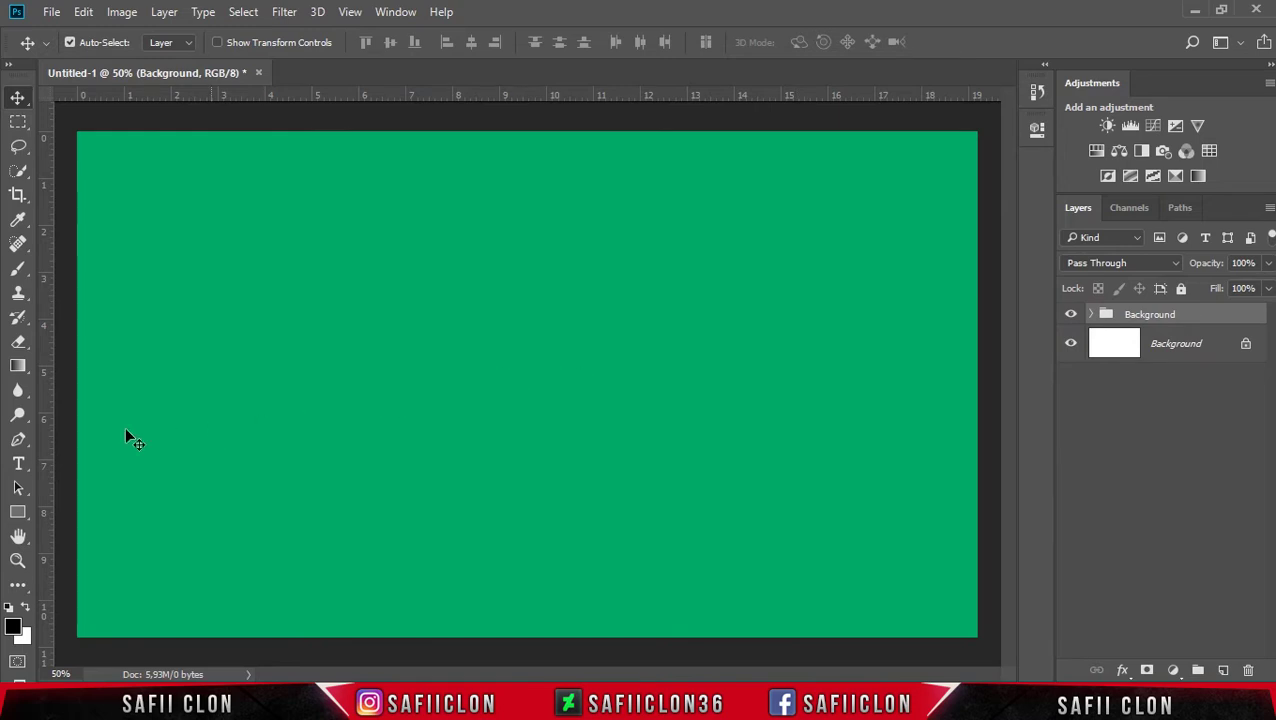
Select the Horizontal Type Tool with the RAINFALL Black font.
{"action": "left_click", "coordinate": [17, 465]}
{"action": "right_click", "coordinate": [17, 465]}
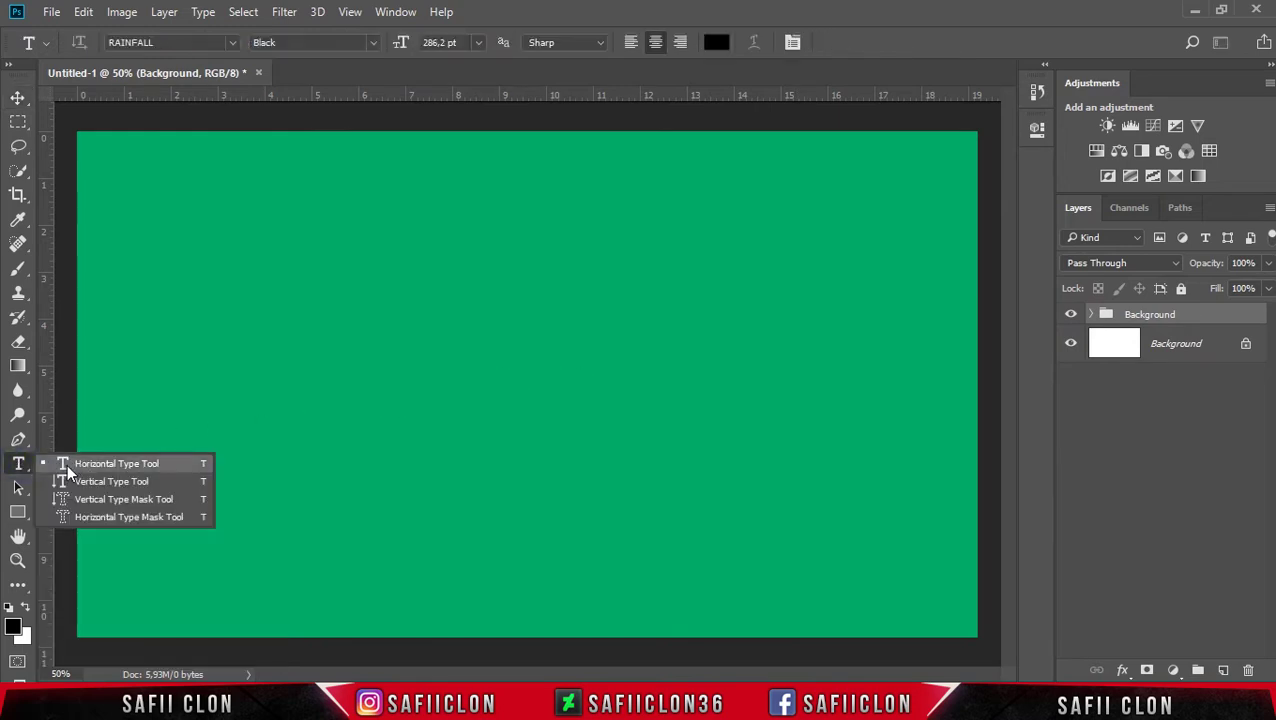
{"action": "left_click", "coordinate": [100, 464]}
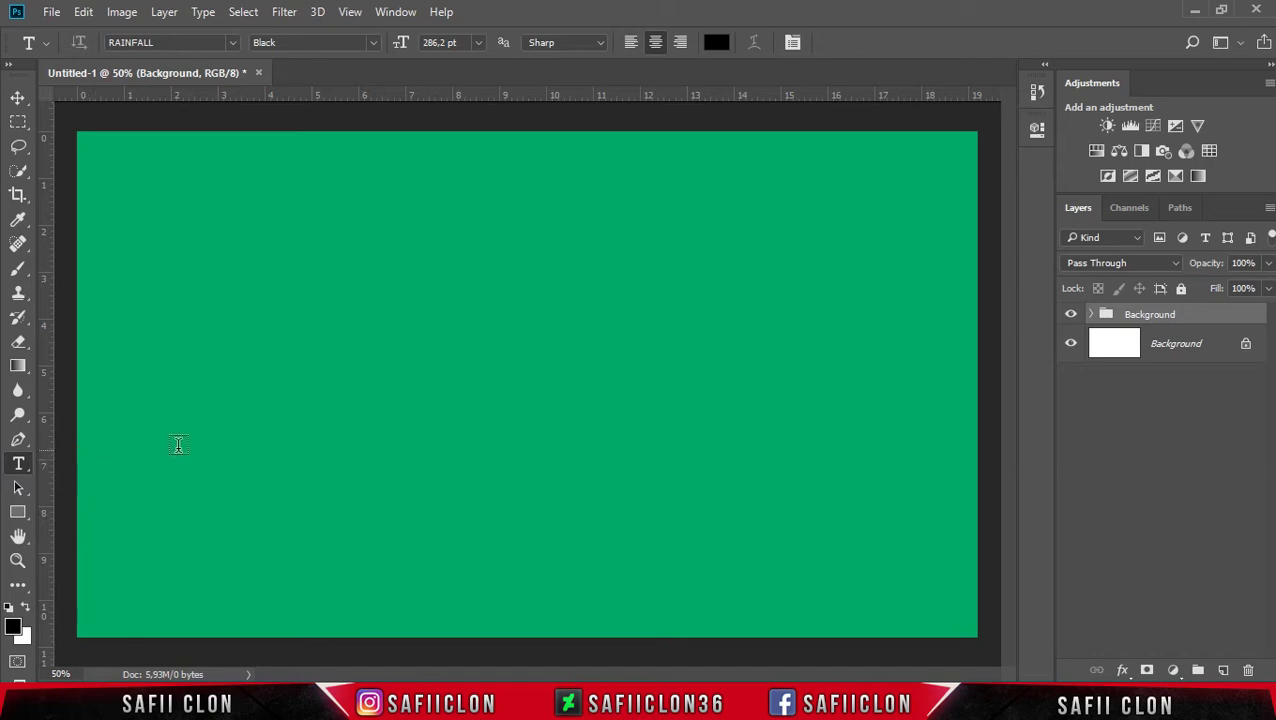
{"action": "left_click", "coordinate": [233, 43]}
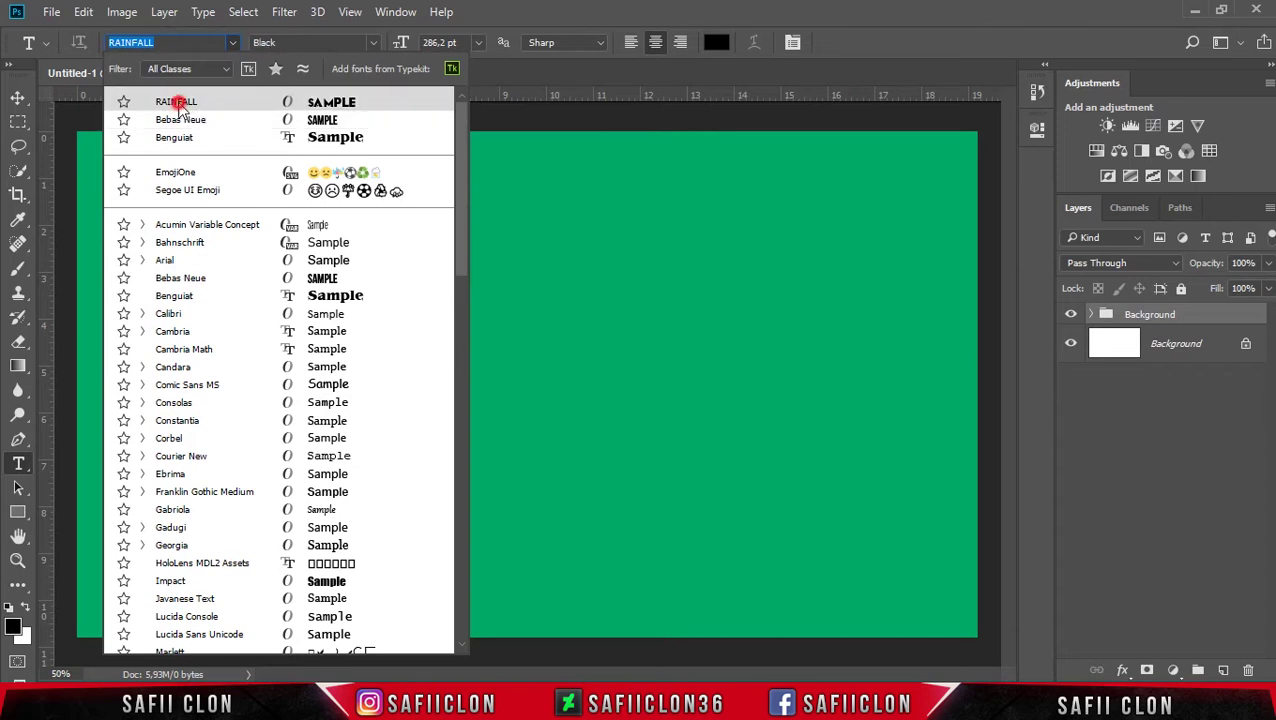
{"action": "left_click", "coordinate": [178, 104]}
{"action": "left_click", "coordinate": [373, 43]}
{"action": "left_click", "coordinate": [354, 62]}
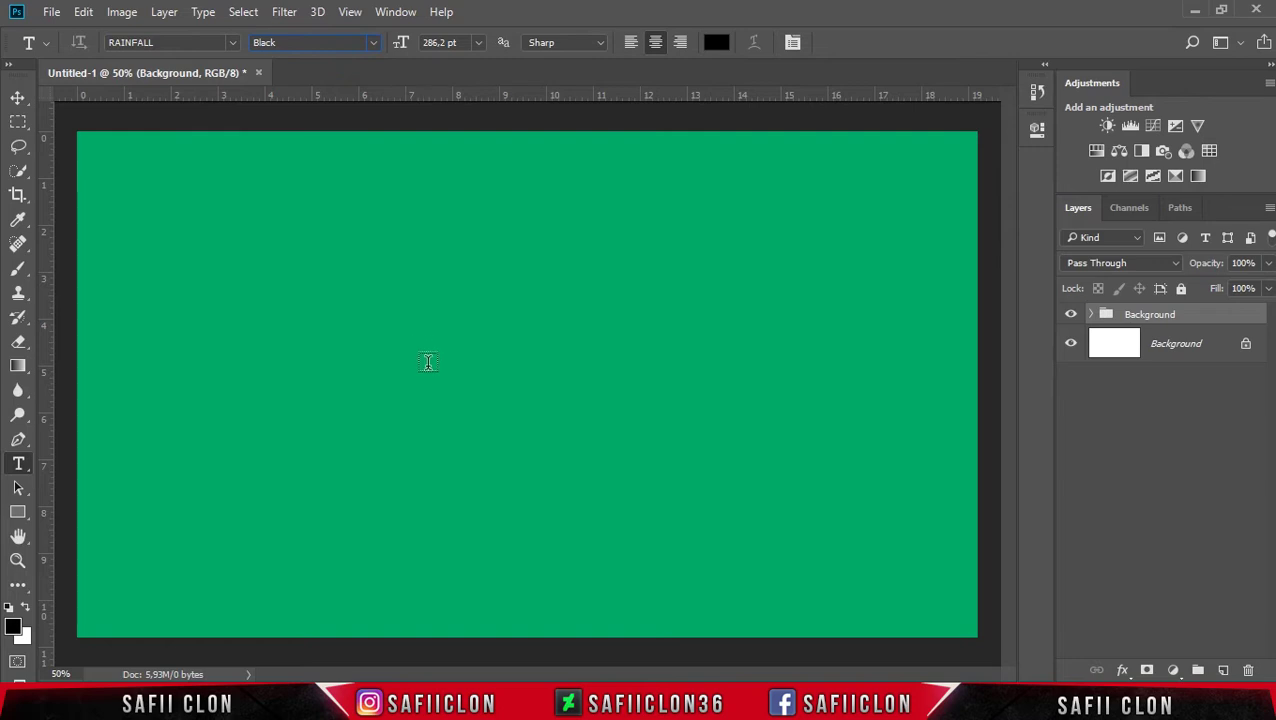
Type RETRO on the canvas and commit the text.
{"action": "left_click", "coordinate": [415, 398]}
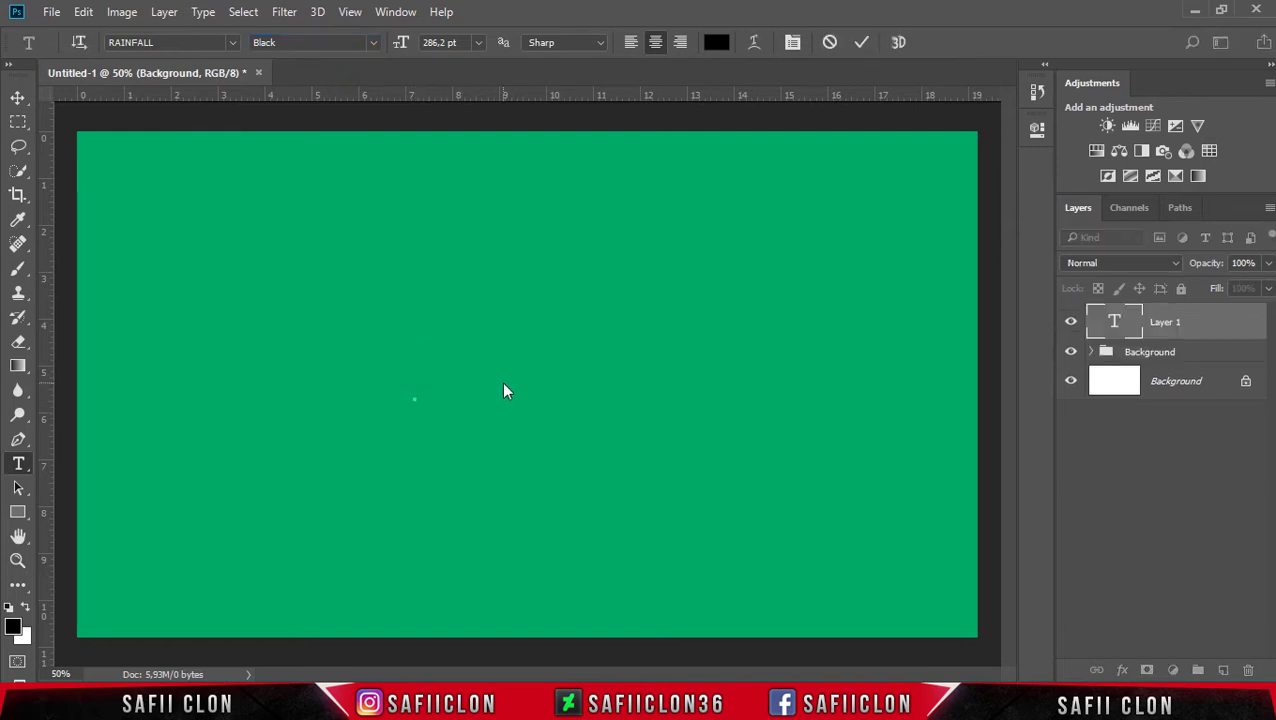
{"action": "type", "text": "RETRO"}
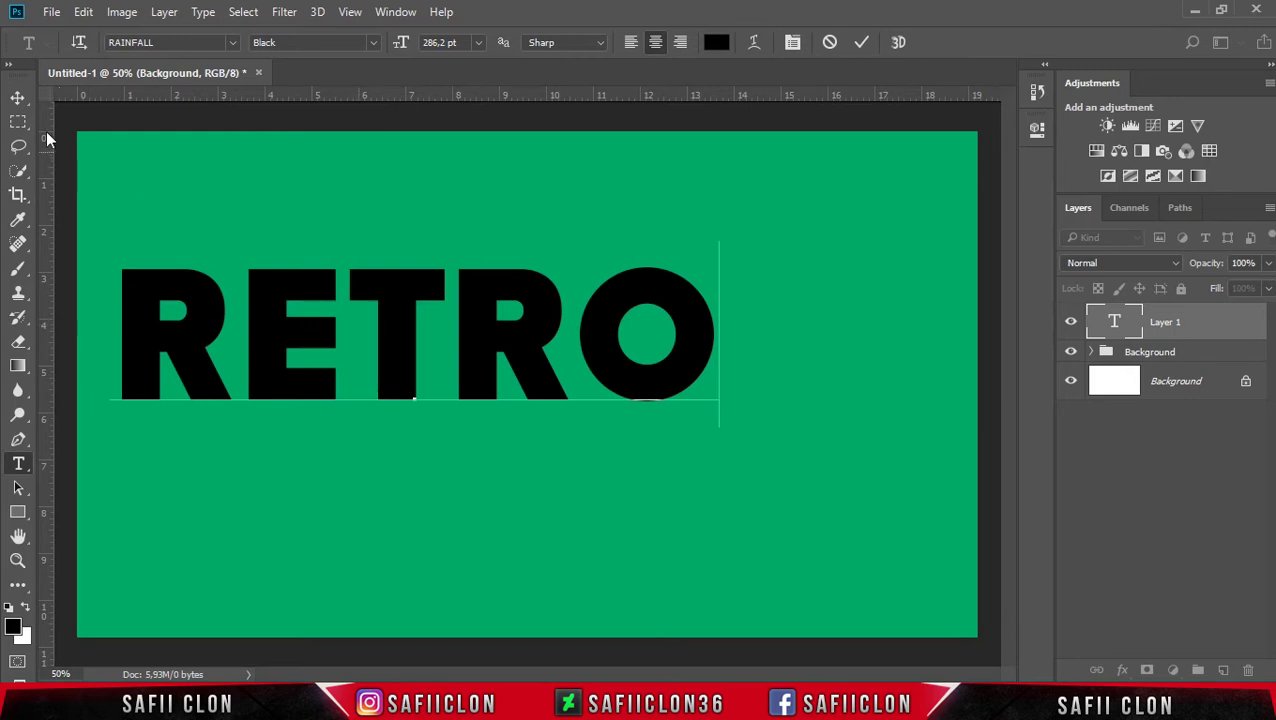
{"action": "left_click", "coordinate": [18, 97]}
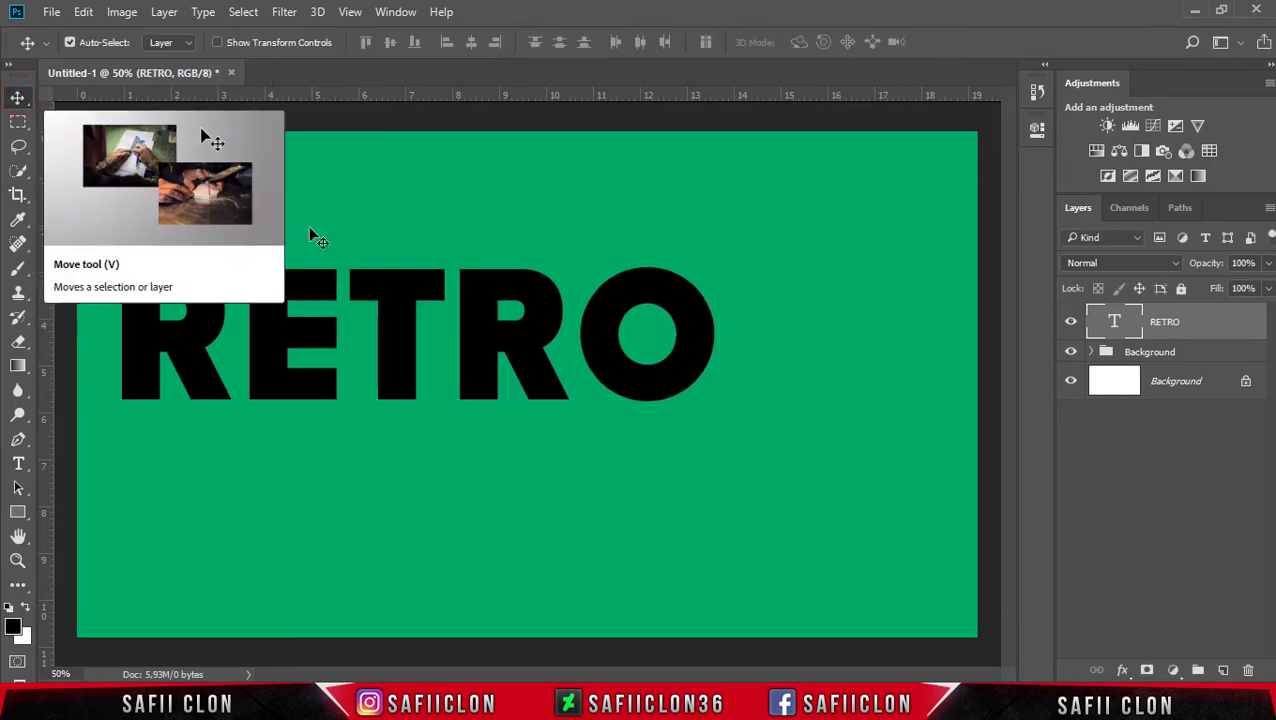
Drag the RETRO text until it snaps to the canvas centre at 960 × 540 px.
{"action": "key", "text": "ctrl"}
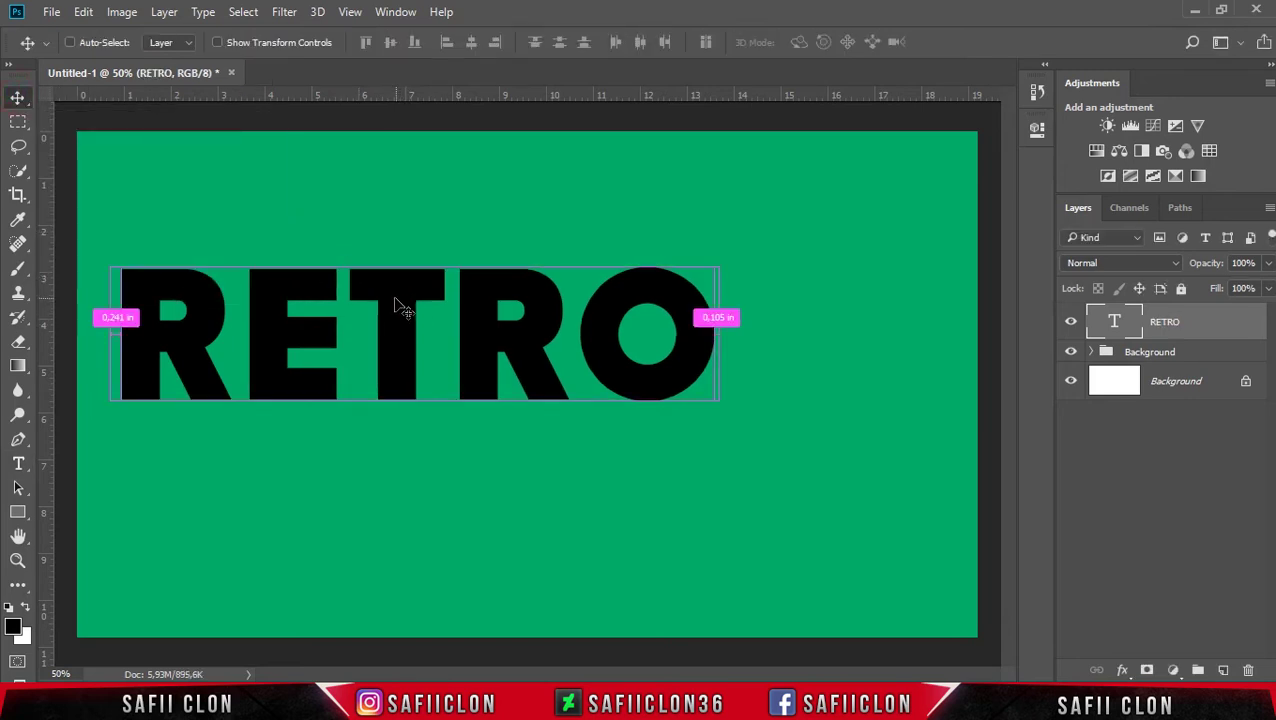
{"action": "mouse_move", "coordinate": [398, 305]}
{"action": "left_mouse_down"}
{"action": "mouse_move", "coordinate": [441, 343]}
{"action": "mouse_move", "coordinate": [524, 372]}
{"action": "left_mouse_up"}
{"action": "key", "text": "ctrl+t"}
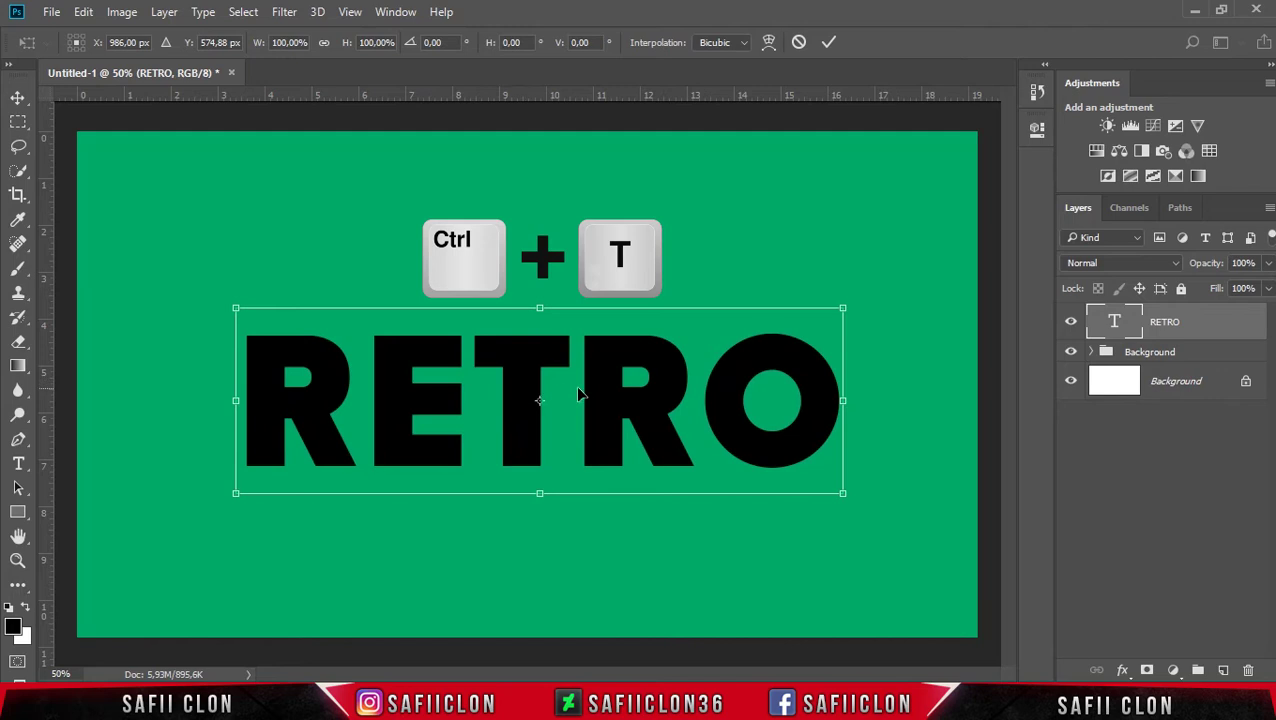
{"action": "left_click_drag", "start_coordinate": [642, 411], "coordinate": [622, 404]}
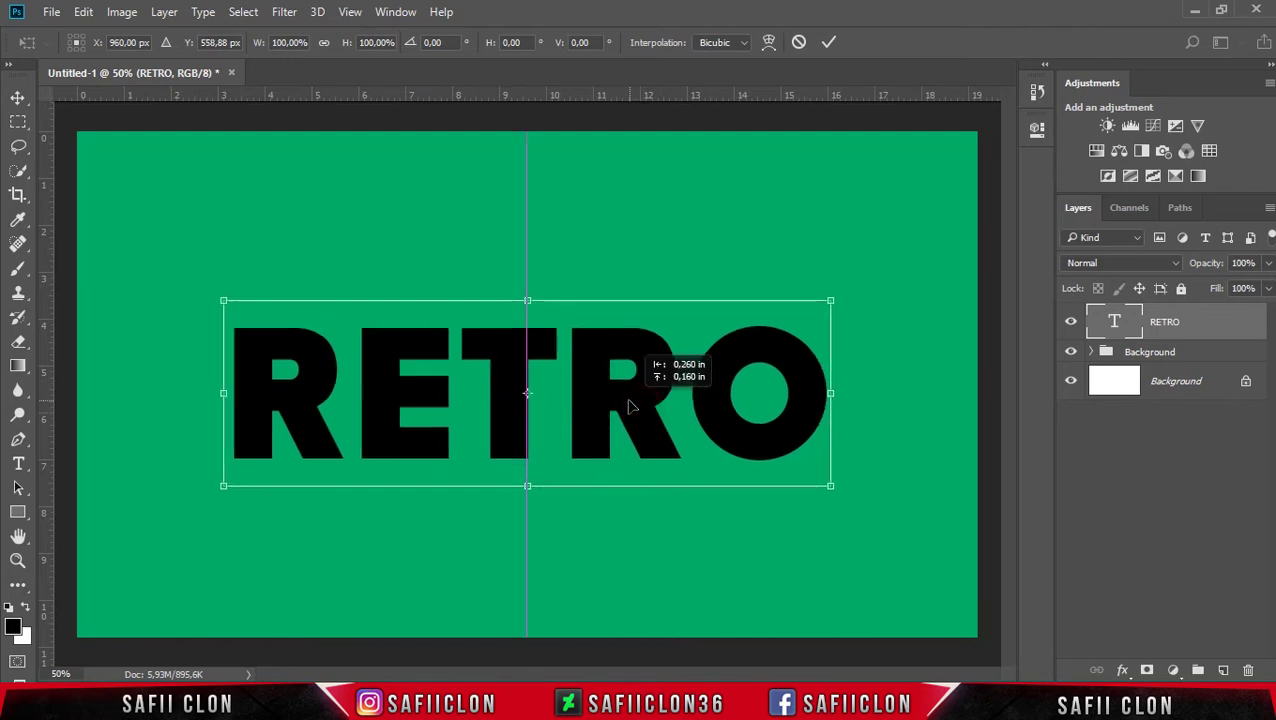
{"action": "left_click_drag", "start_coordinate": [622, 404], "coordinate": [630, 400]}
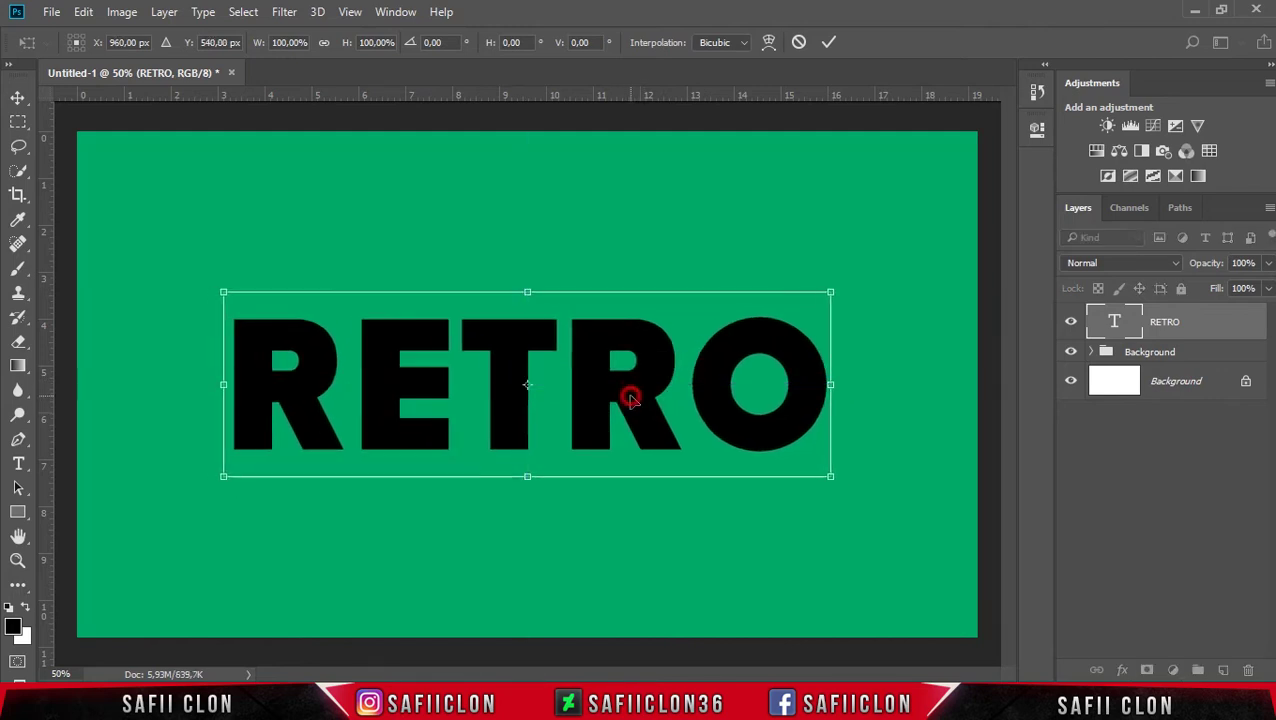
{"action": "left_click", "coordinate": [829, 43]}
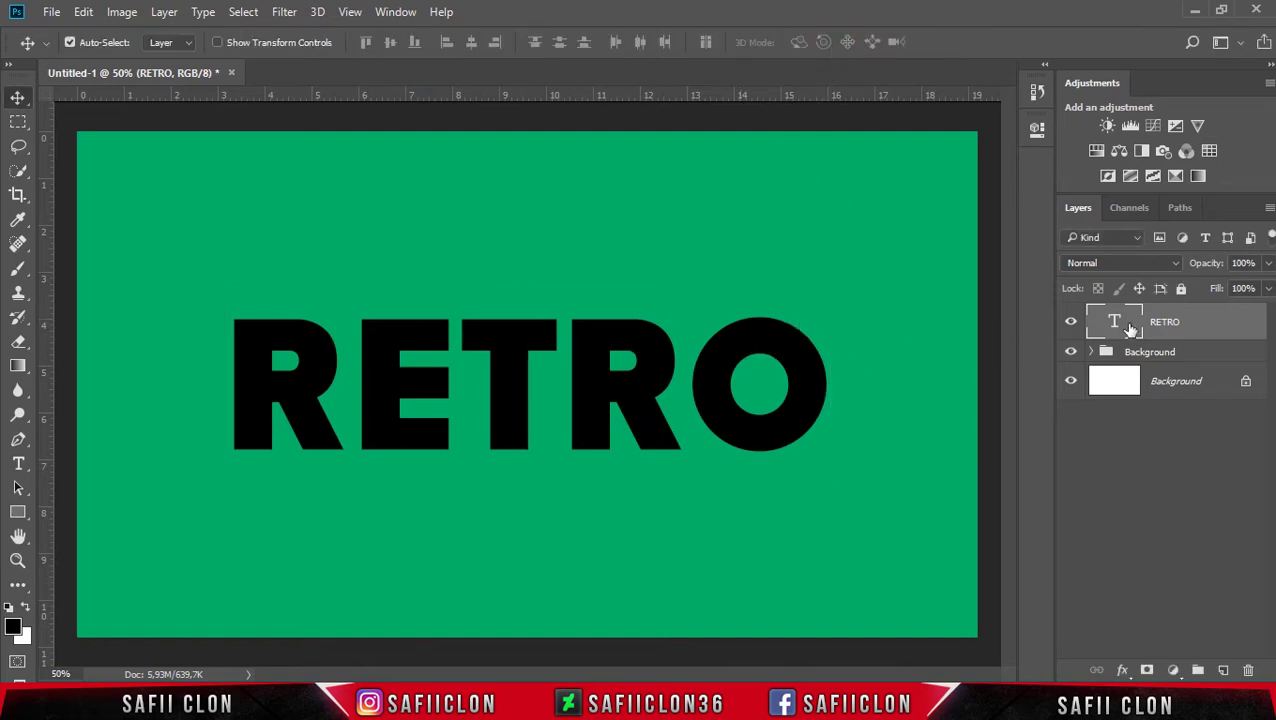
Convert the RETRO layer to a smart object and duplicate it.
{"action": "right_click", "coordinate": [1182, 320]}
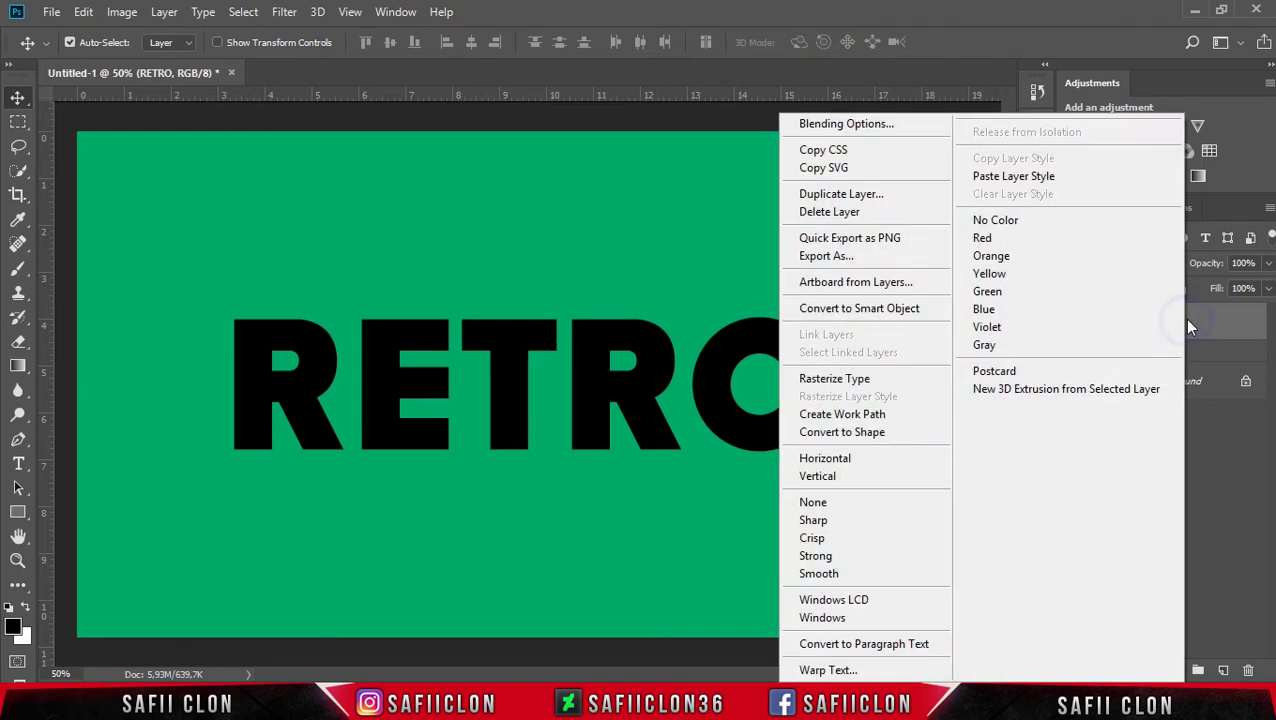
{"action": "left_click", "coordinate": [860, 310]}
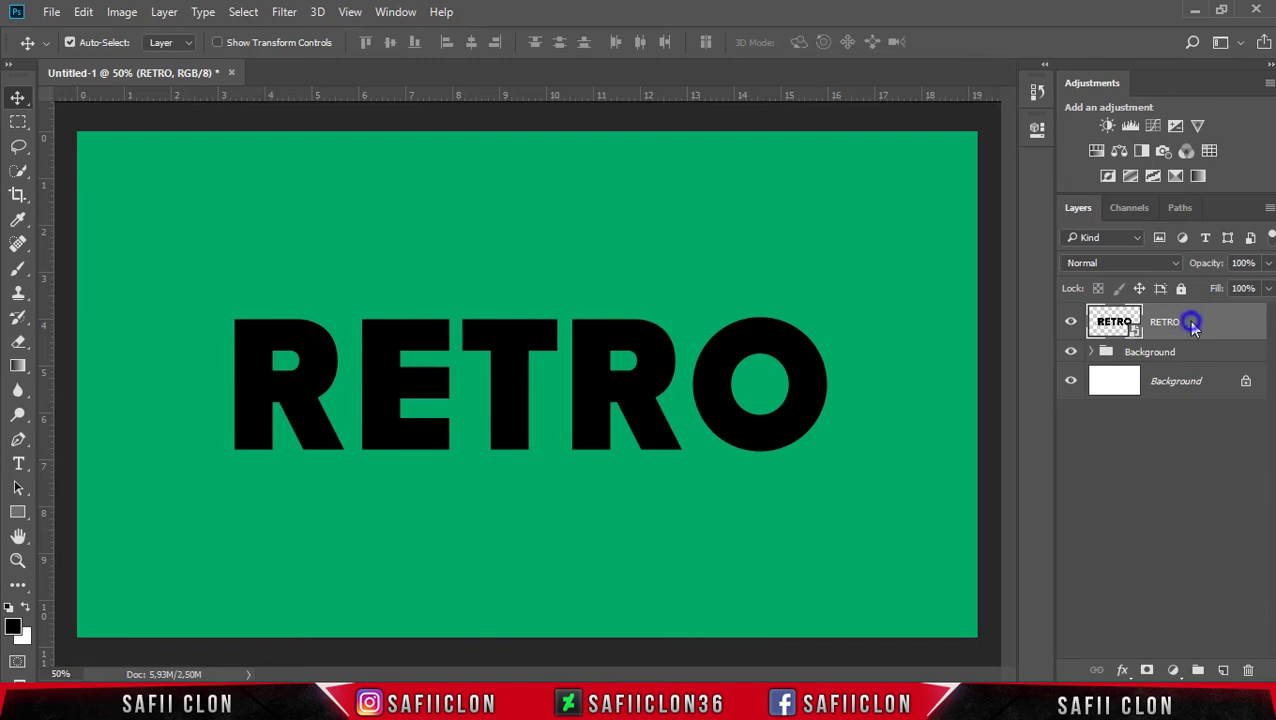
{"action": "right_click", "coordinate": [1186, 323]}
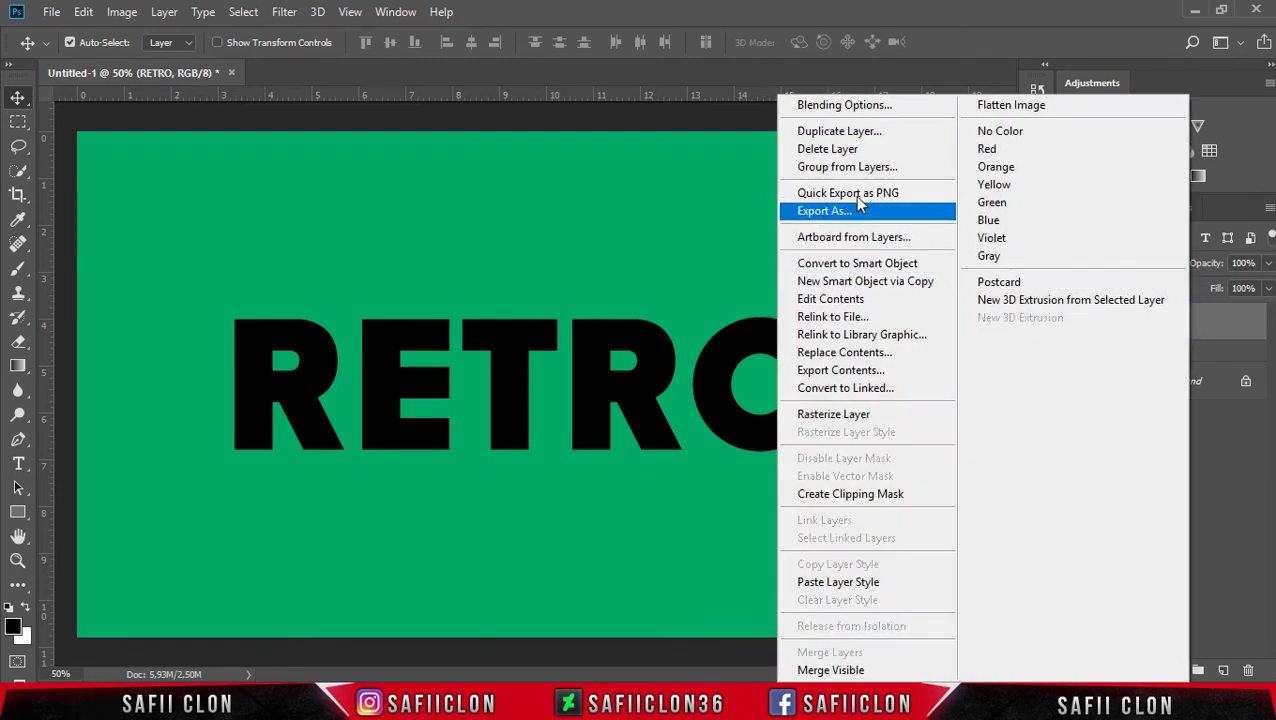
{"action": "left_click", "coordinate": [855, 131]}
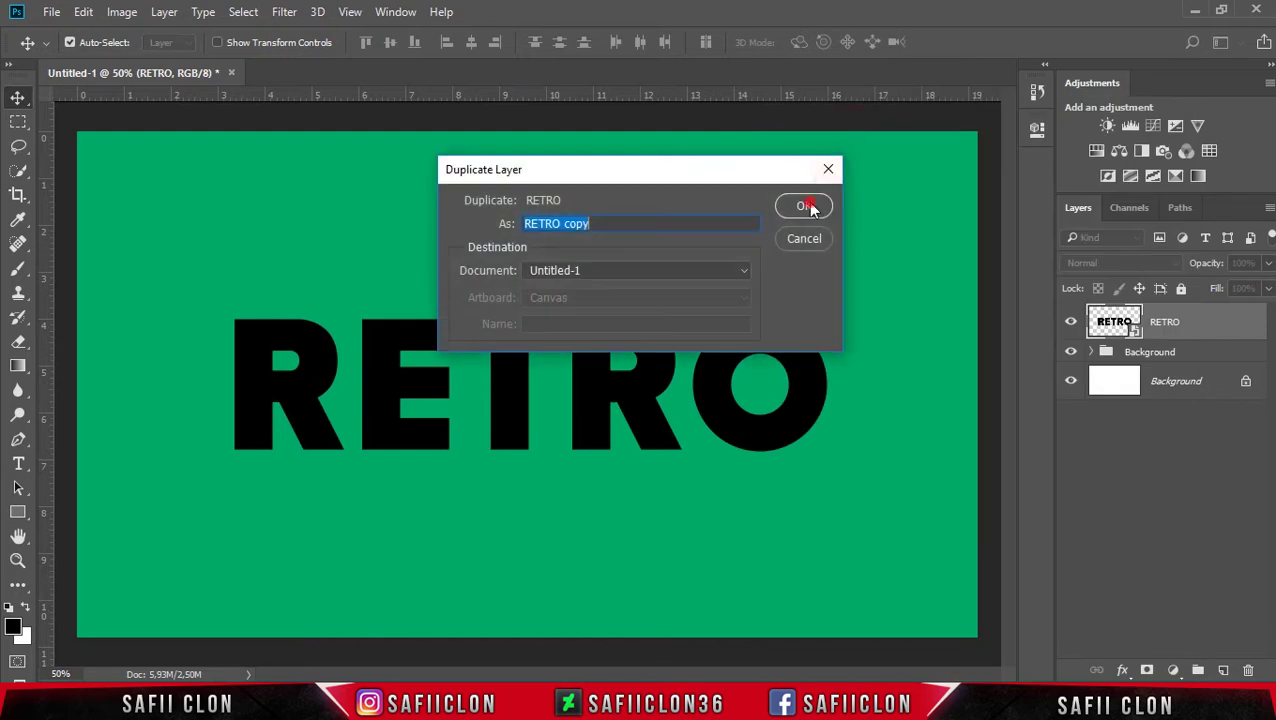
{"action": "left_click", "coordinate": [802, 205]}
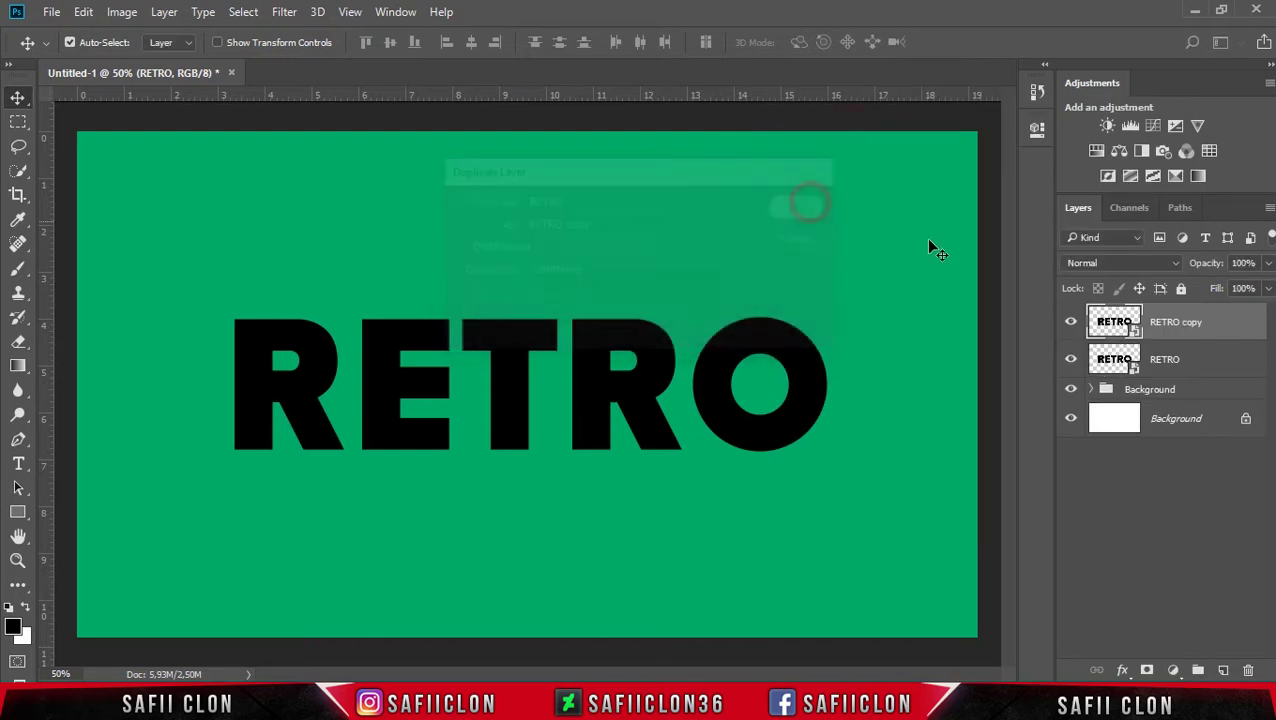
Rename the copy RETRO 1 and the original RETRO 2.
{"action": "double_click", "coordinate": [1167, 323]}
{"action": "double_click", "coordinate": [1195, 322]}
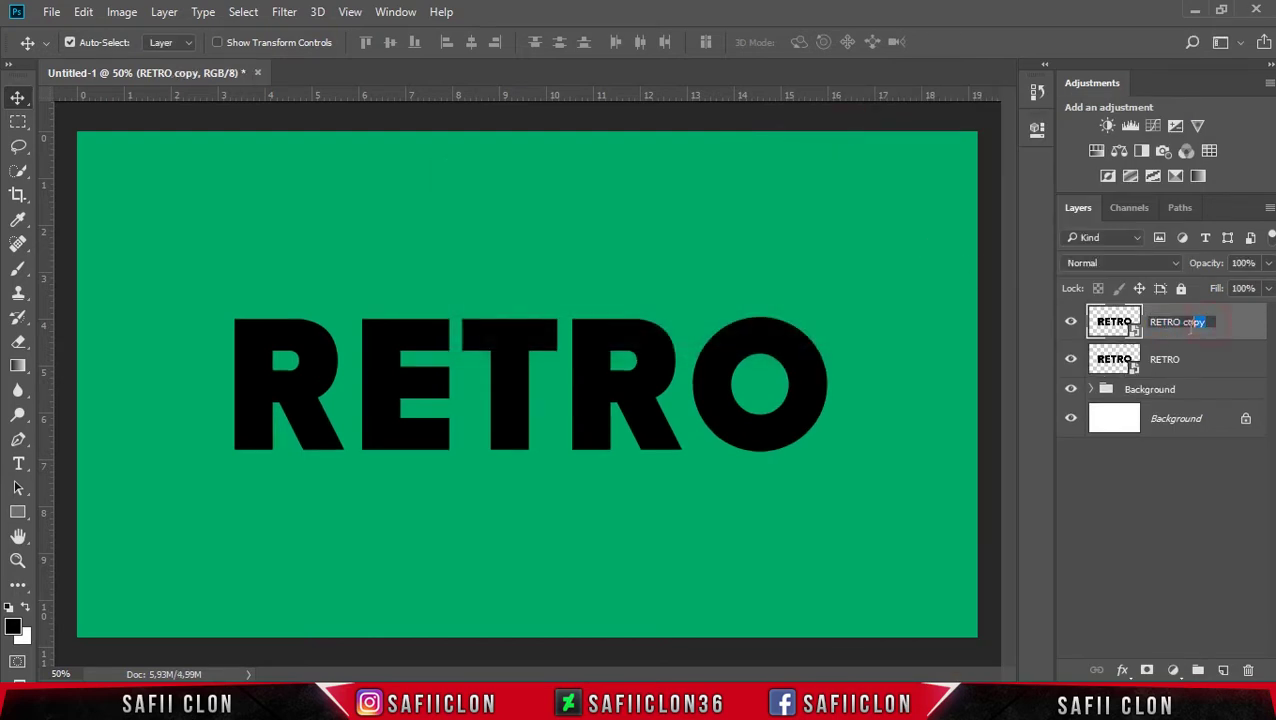
{"action": "left_click", "coordinate": [1188, 331]}
{"action": "type", "text": "1"}
{"action": "left_click", "coordinate": [1198, 360]}
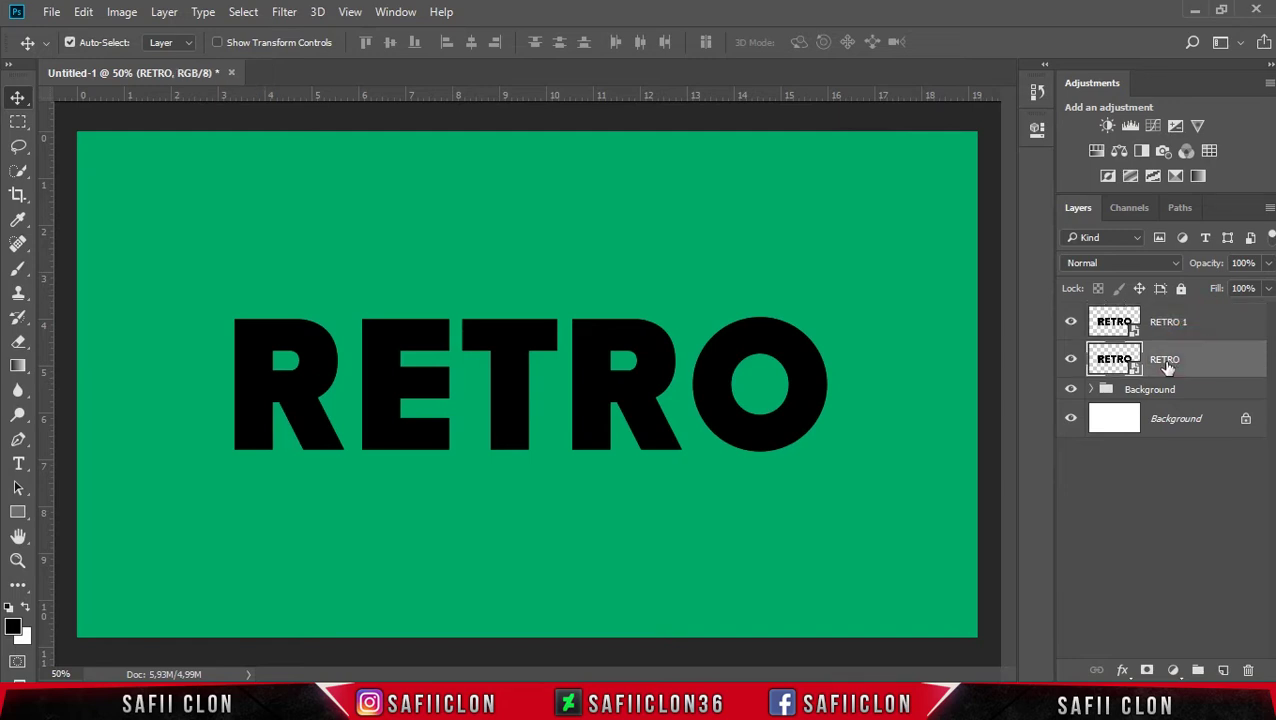
{"action": "double_click", "coordinate": [1165, 362]}
{"action": "left_click", "coordinate": [1229, 358]}
Duplicate RETRO 2 as a layer named 3D and move it below RETRO 2.
{"action": "right_click", "coordinate": [1193, 362]}
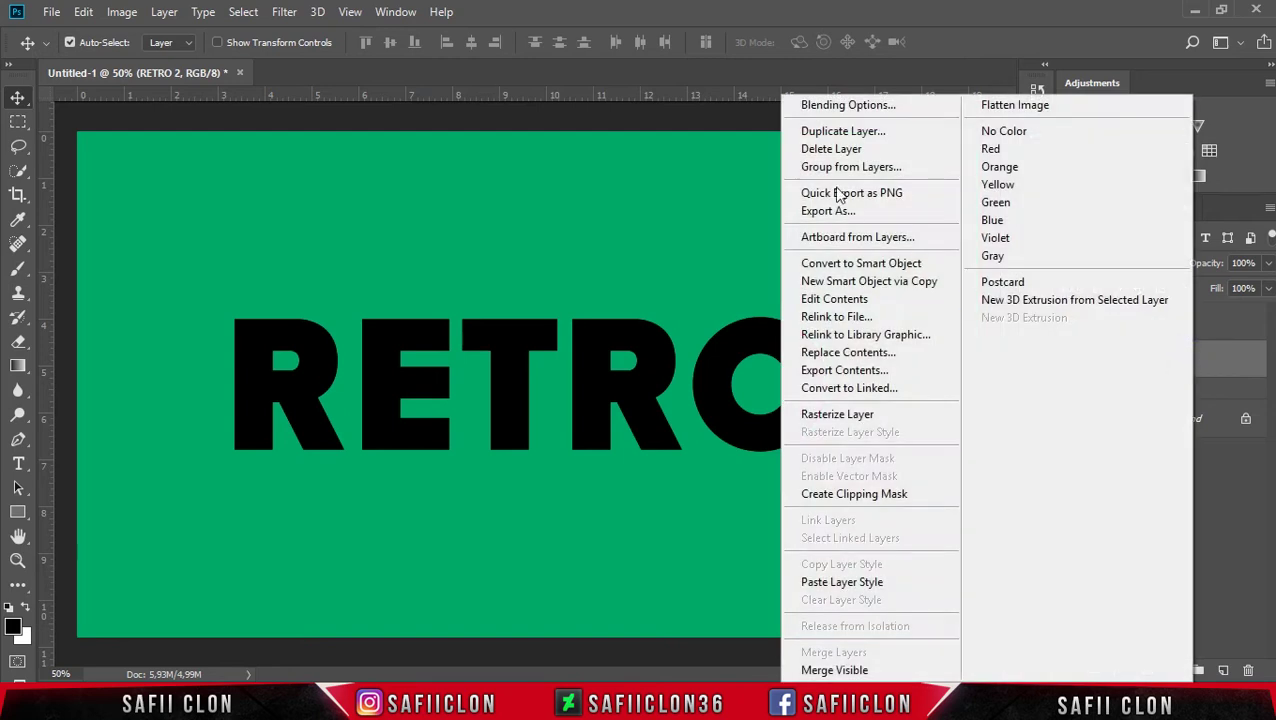
{"action": "left_click", "coordinate": [832, 133]}
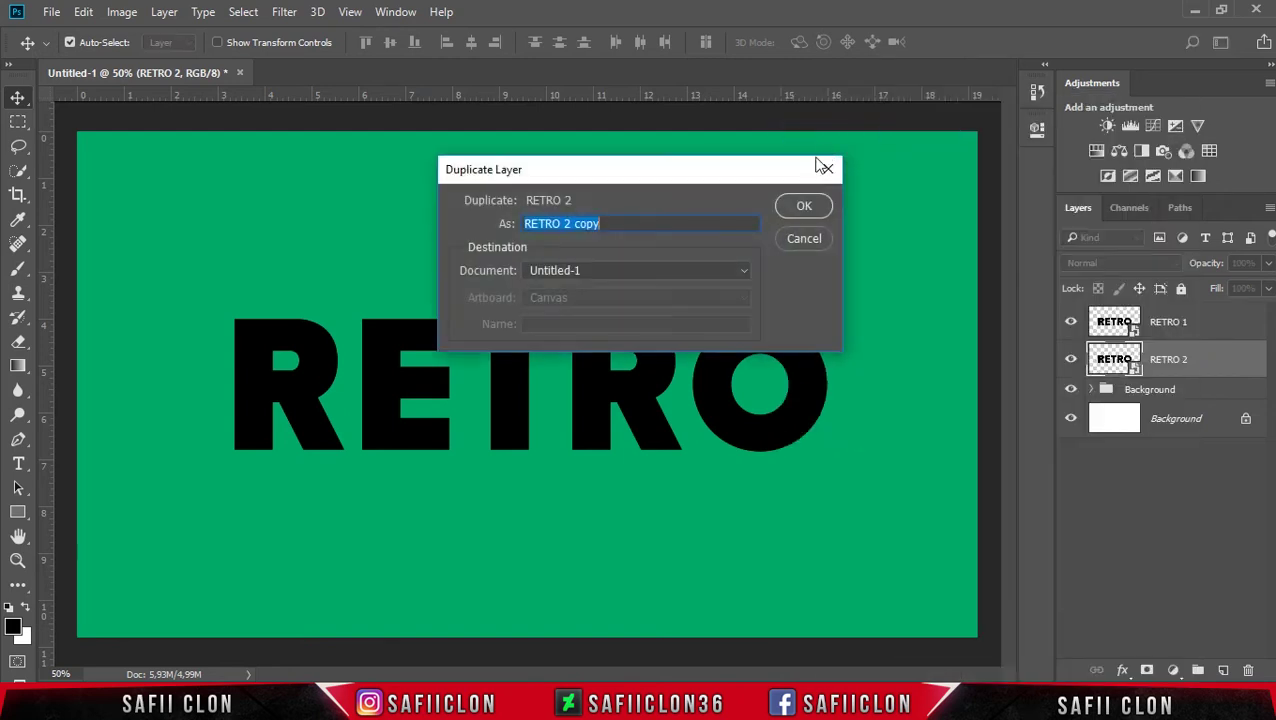
{"action": "left_click_drag", "start_coordinate": [597, 222], "coordinate": [509, 221]}
{"action": "type", "text": "3D"}
{"action": "left_click", "coordinate": [801, 206]}
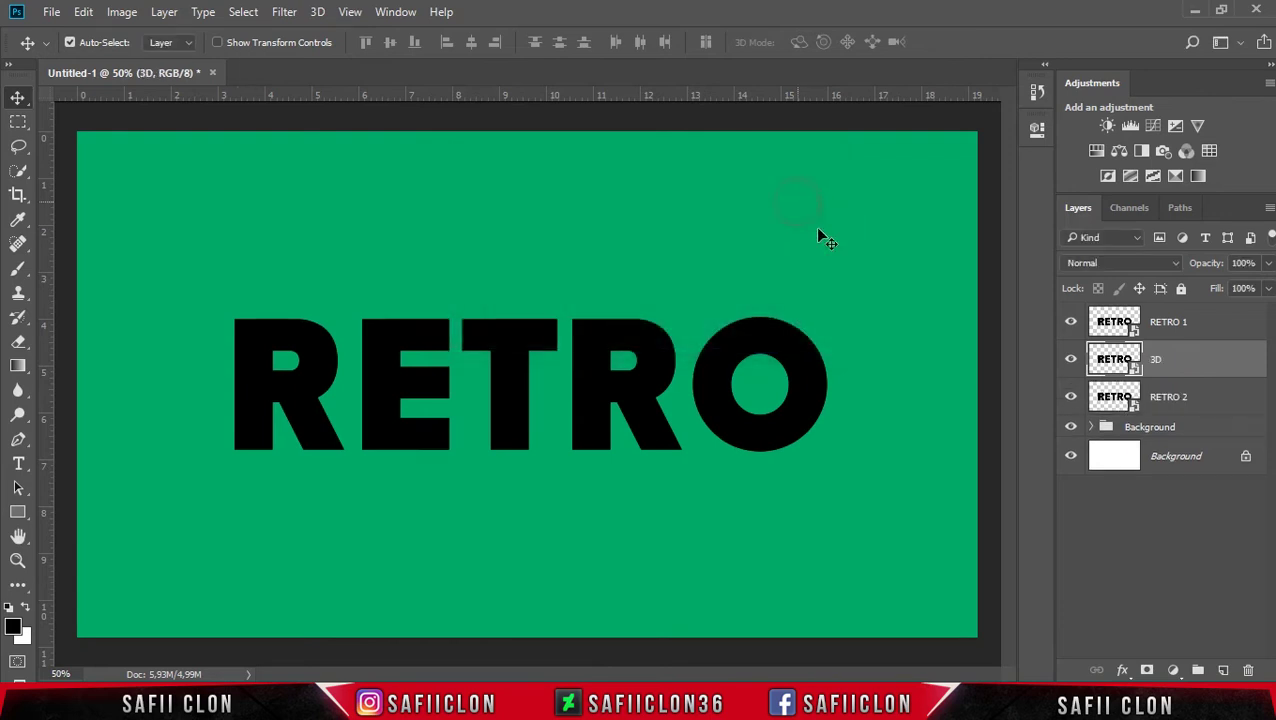
{"action": "left_click_drag", "start_coordinate": [1197, 365], "coordinate": [1201, 402]}
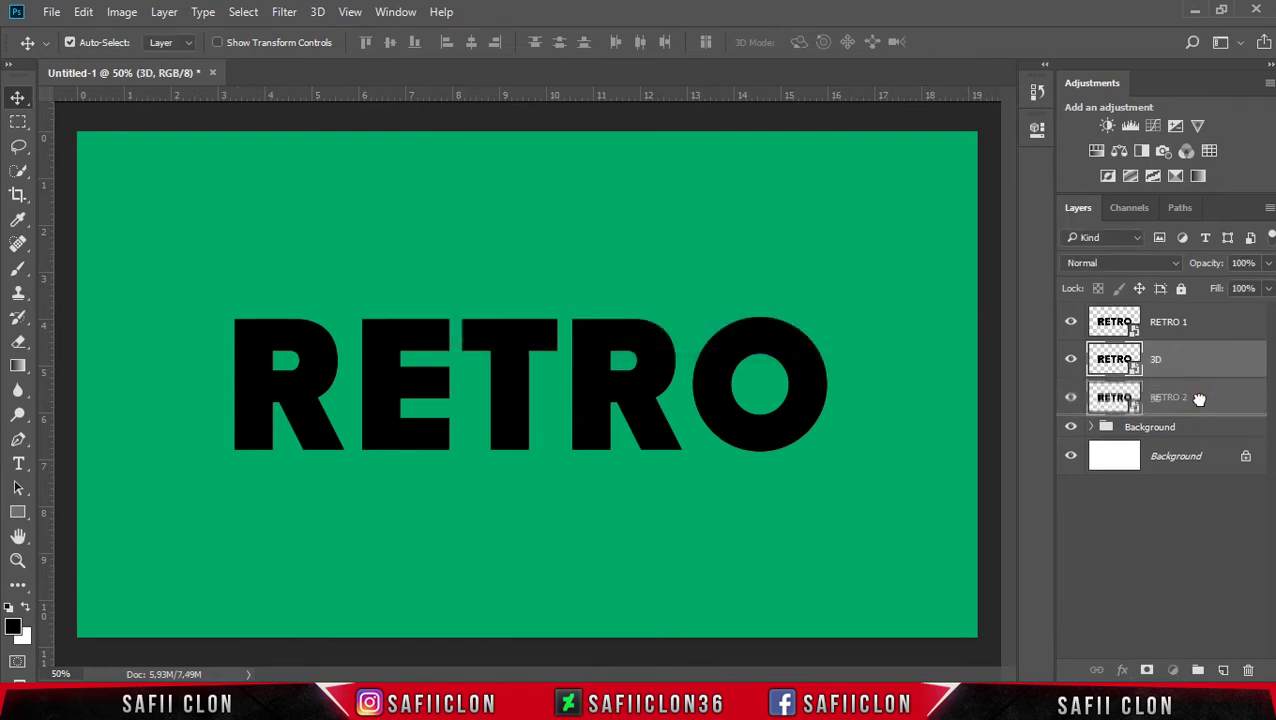
Duplicate 3D as a layer named Shadow and move it below 3D.
{"action": "right_click", "coordinate": [1164, 400]}
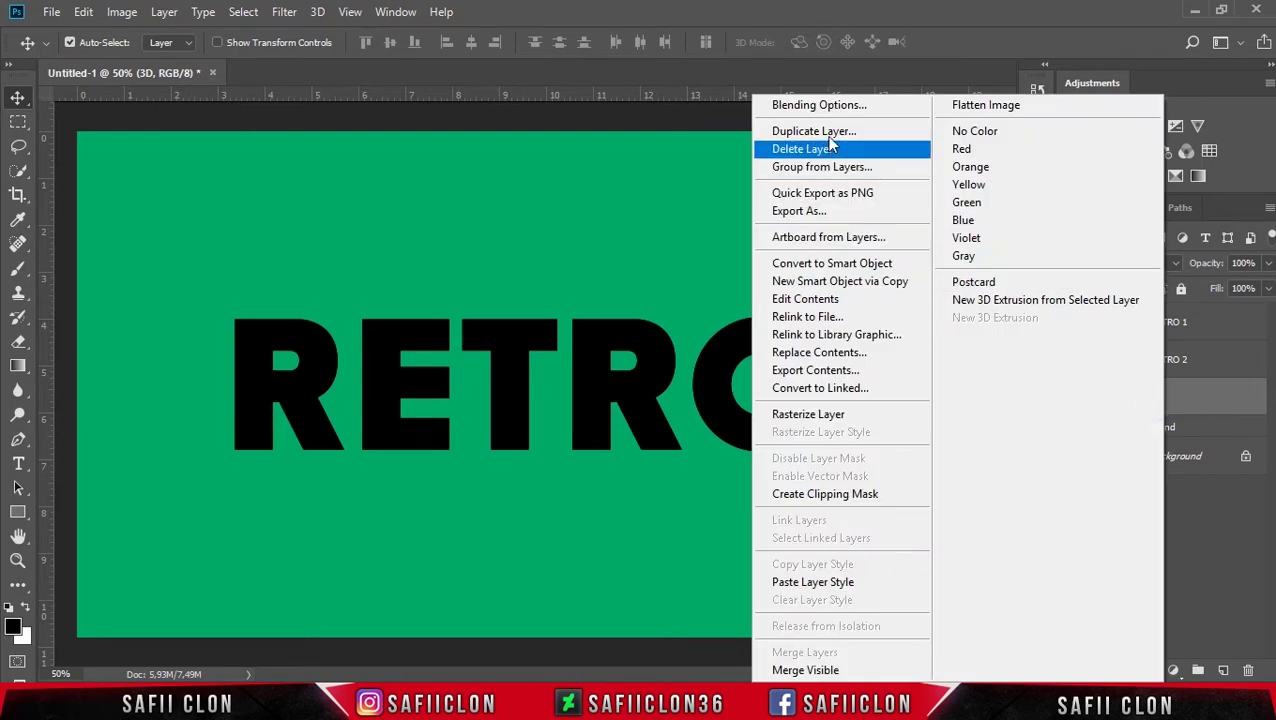
{"action": "left_click", "coordinate": [845, 136]}
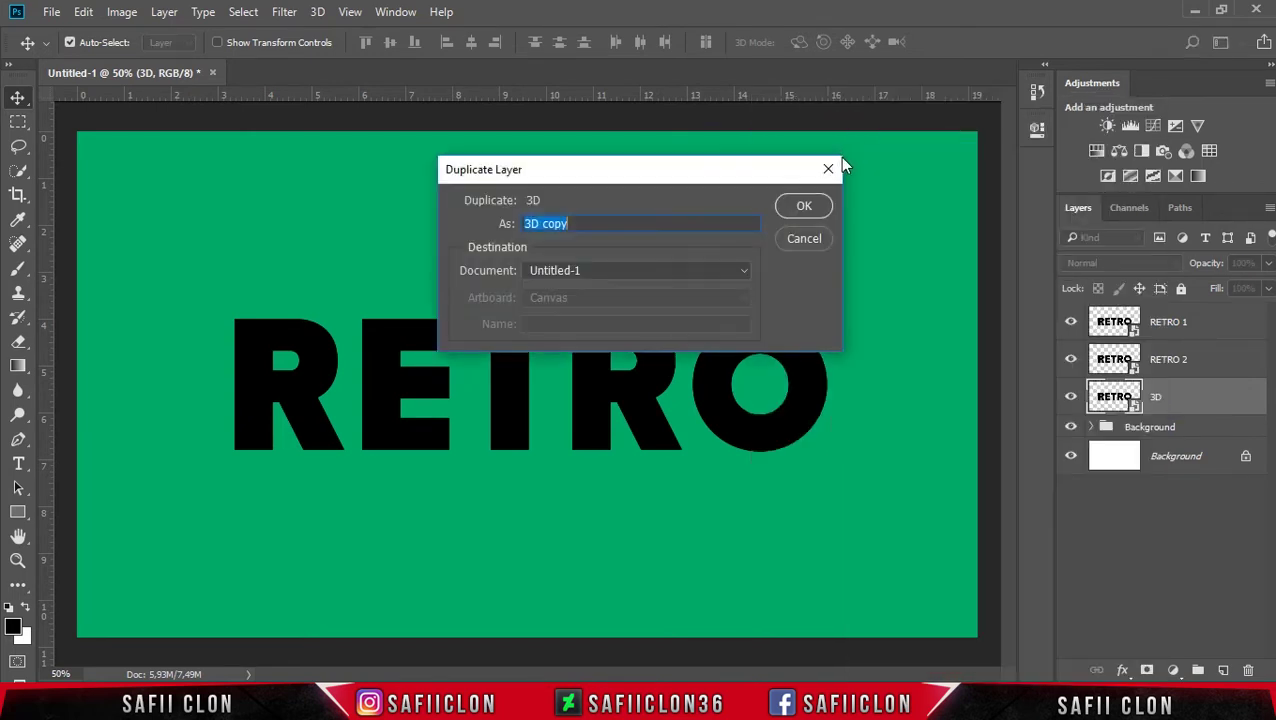
{"action": "type", "text": "Shadow"}
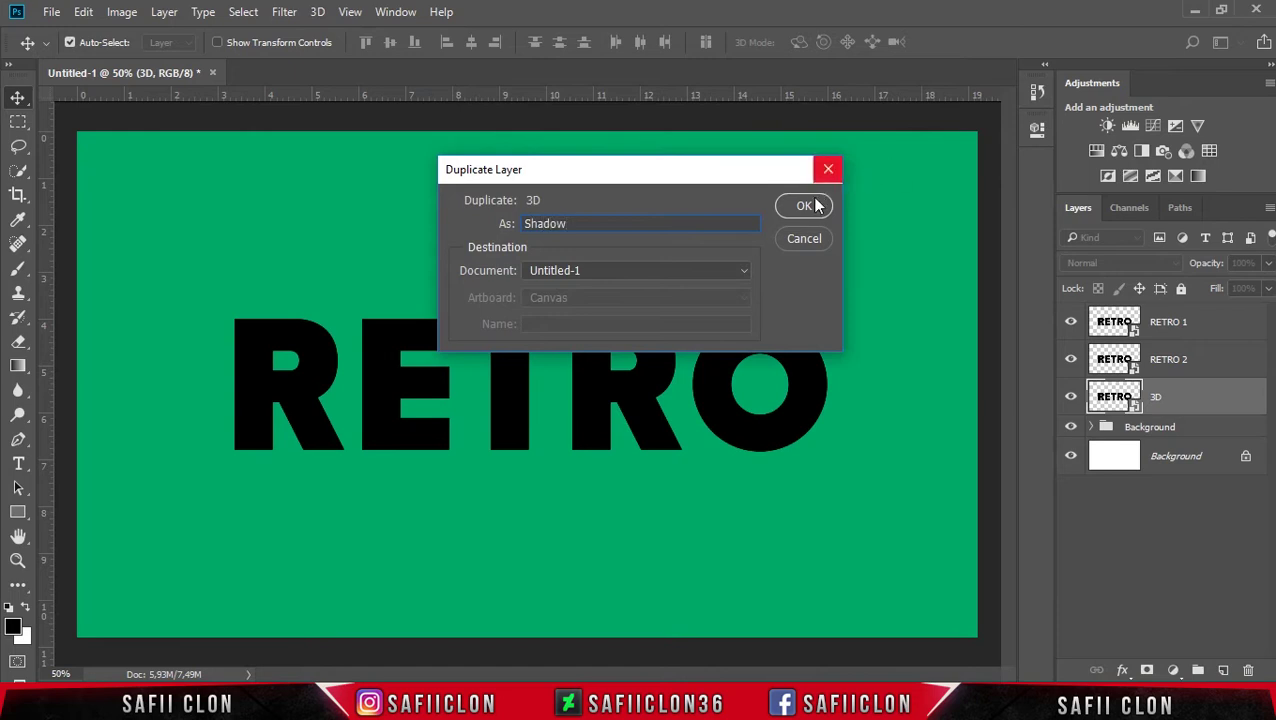
{"action": "left_click", "coordinate": [820, 206]}
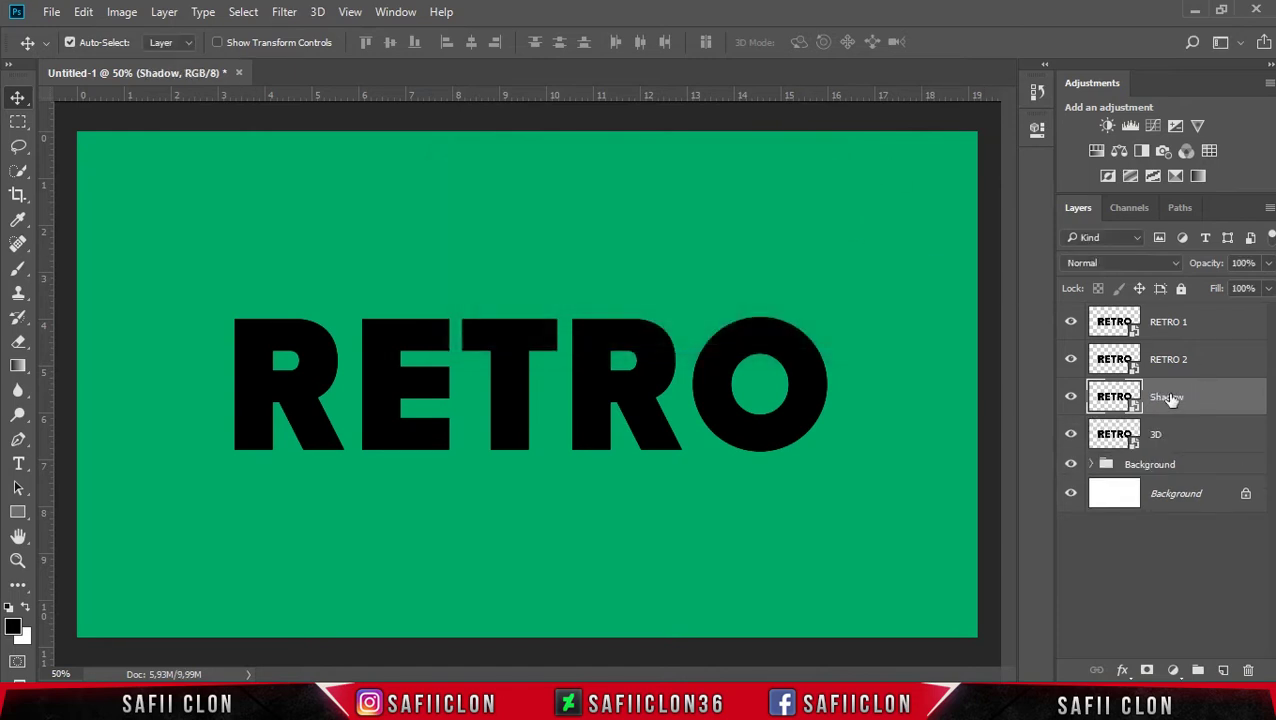
{"action": "left_click_drag", "start_coordinate": [1182, 397], "coordinate": [1180, 443]}
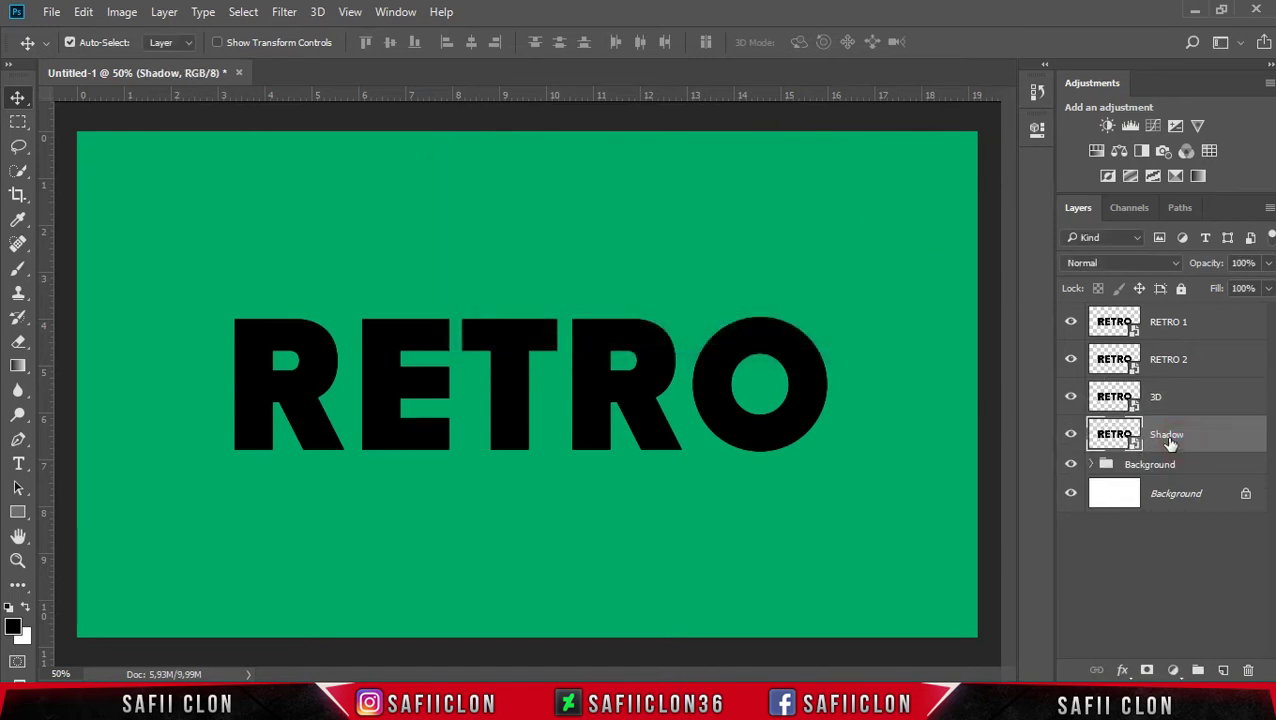
{"action": "right_click", "coordinate": [1215, 435]}
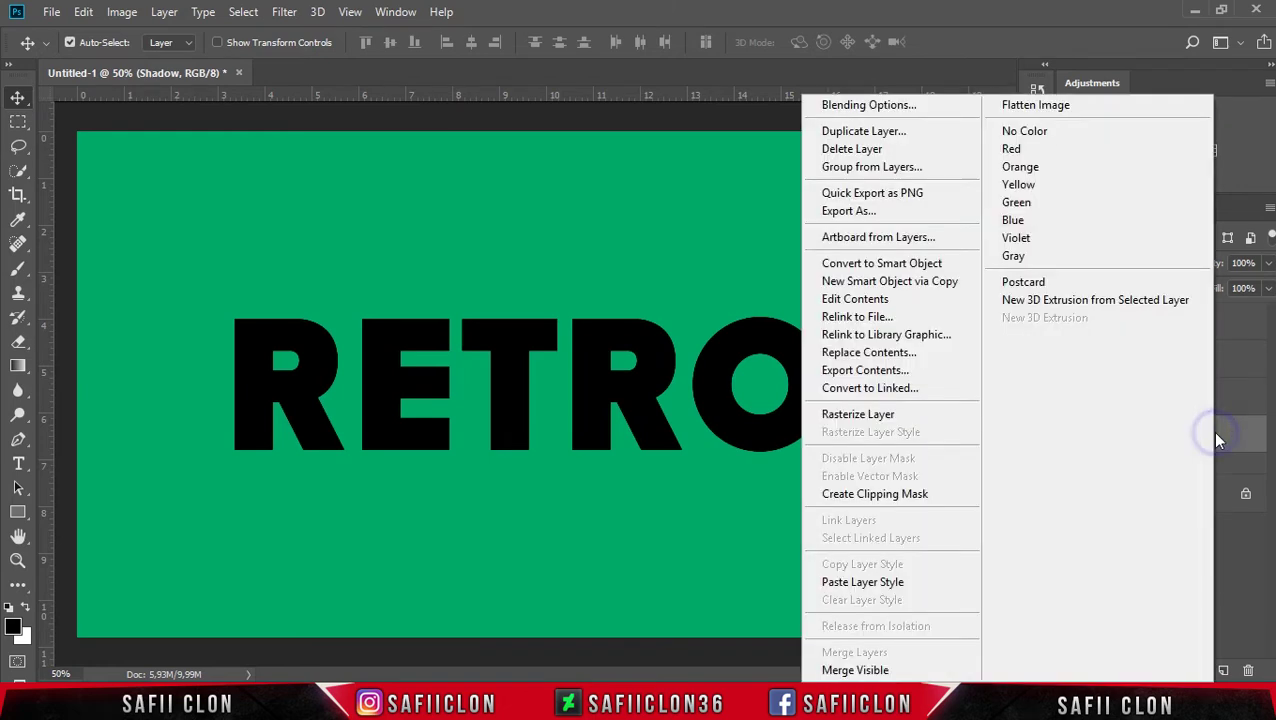
Put the Shadow layer into a collapsed group named Shadow.
{"action": "left_click", "coordinate": [875, 167]}
{"action": "type", "text": "Shadow"}
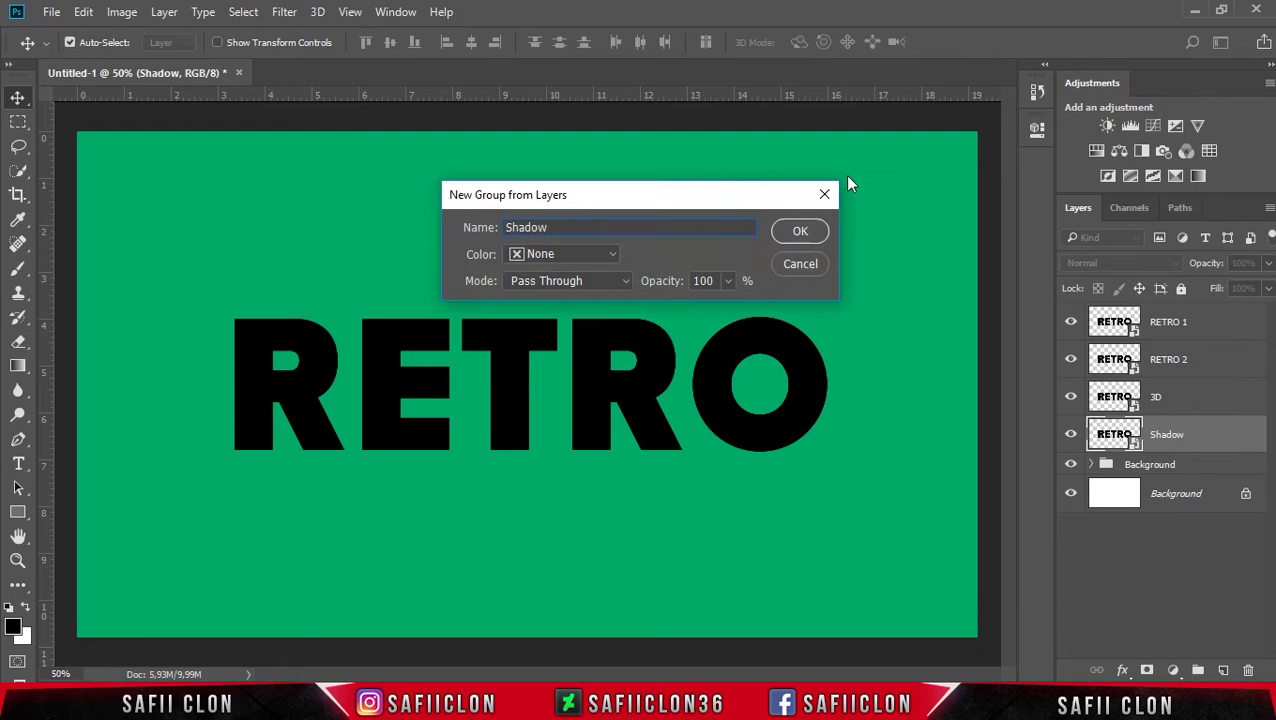
{"action": "left_click", "coordinate": [796, 231]}
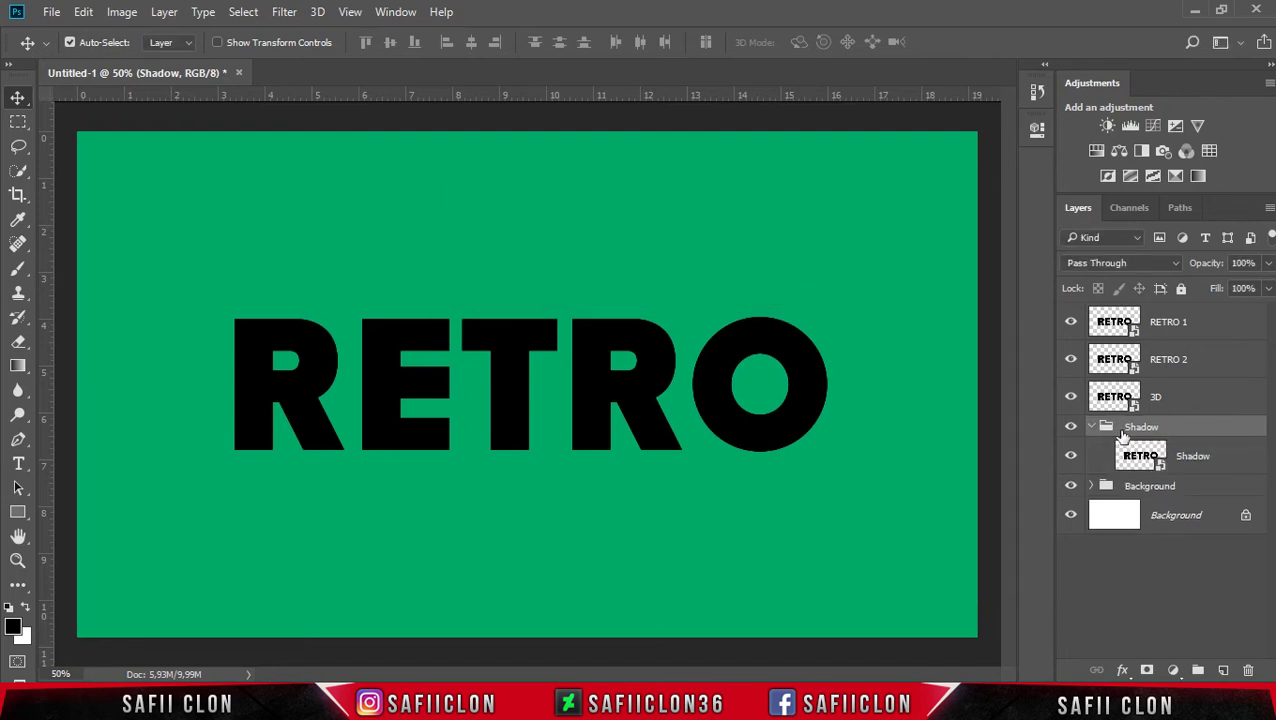
{"action": "left_click", "coordinate": [1094, 428]}
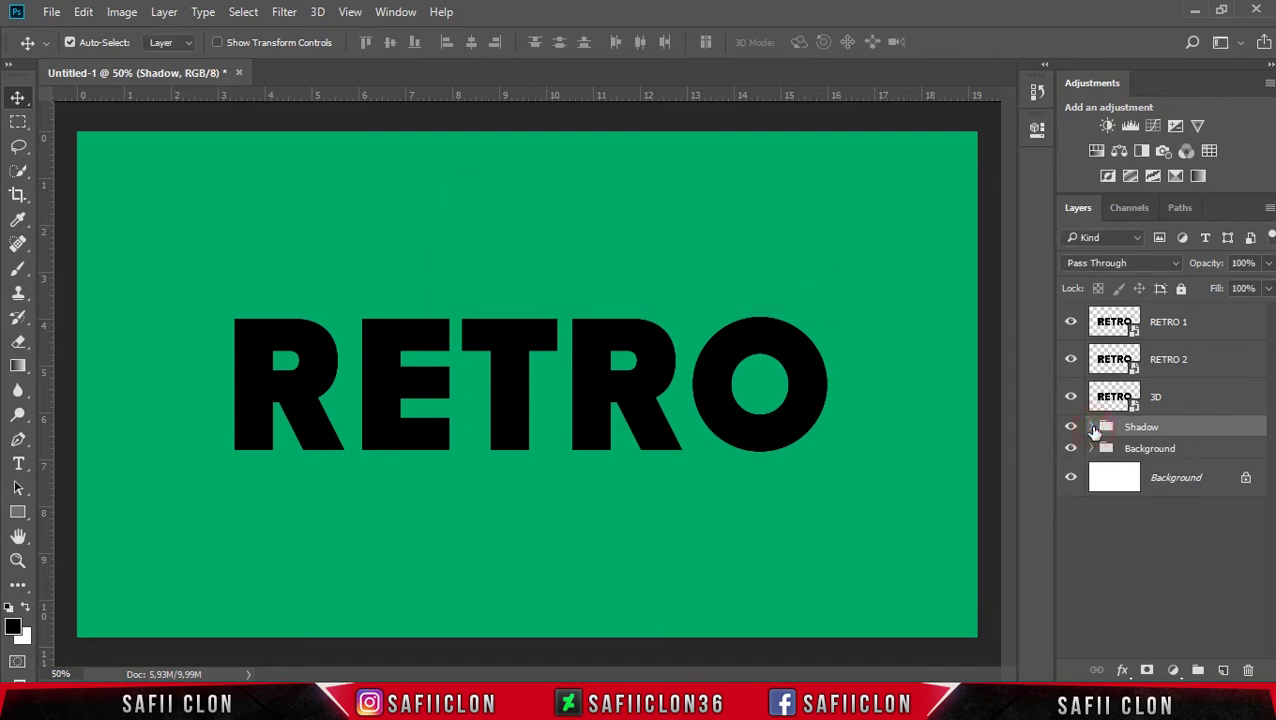
Put the 3D layer into a collapsed group named 3D.
{"action": "left_click", "coordinate": [1181, 400]}
{"action": "right_click", "coordinate": [1179, 397]}
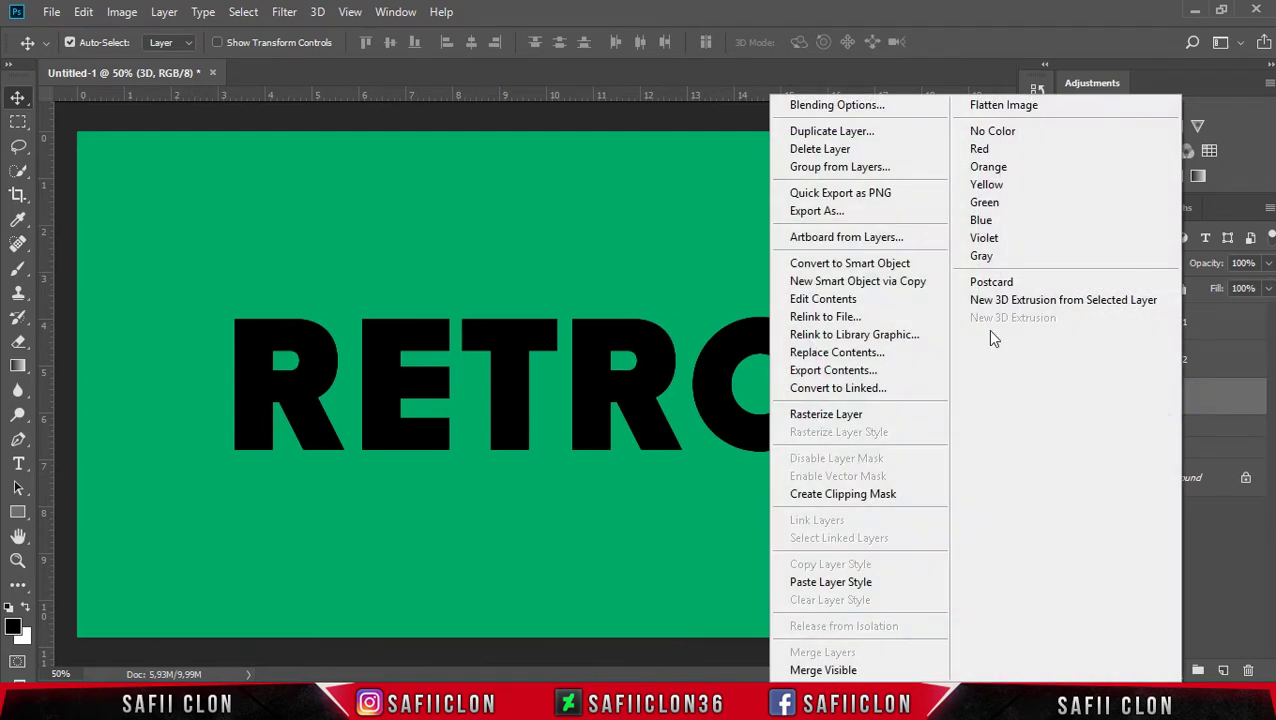
{"action": "left_click", "coordinate": [855, 170]}
{"action": "type", "text": "3D"}
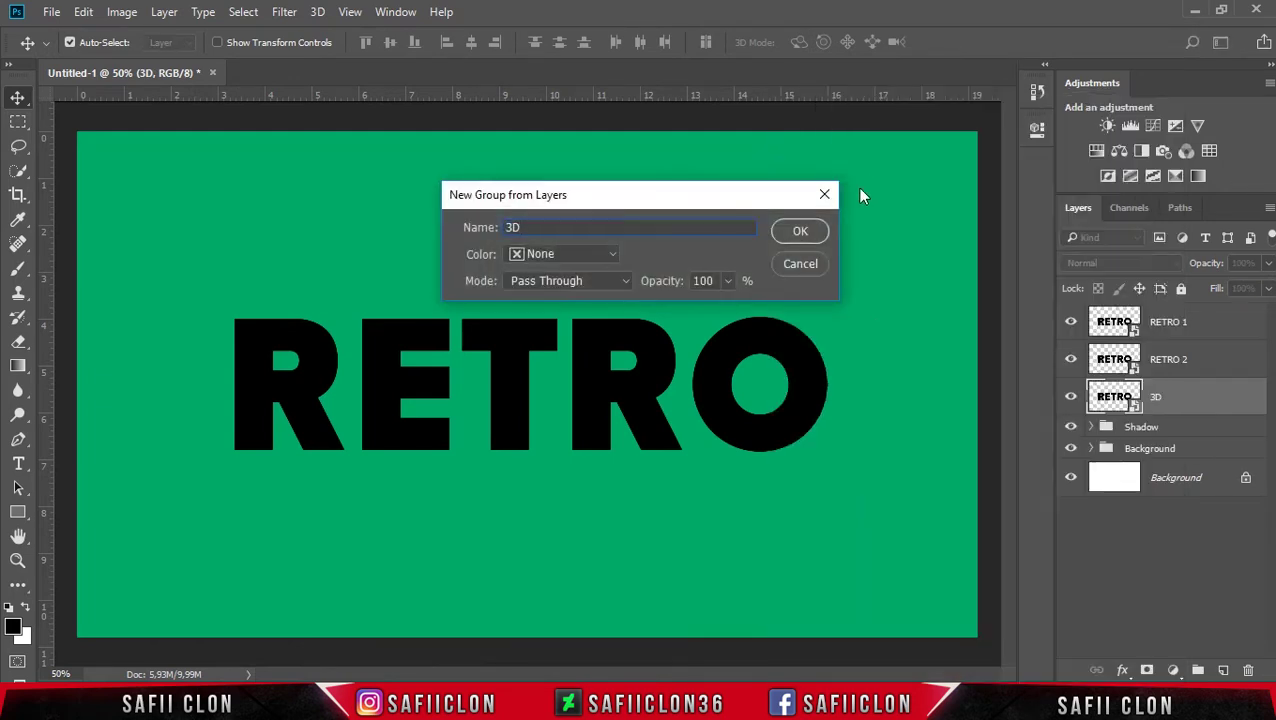
{"action": "left_click", "coordinate": [808, 231]}
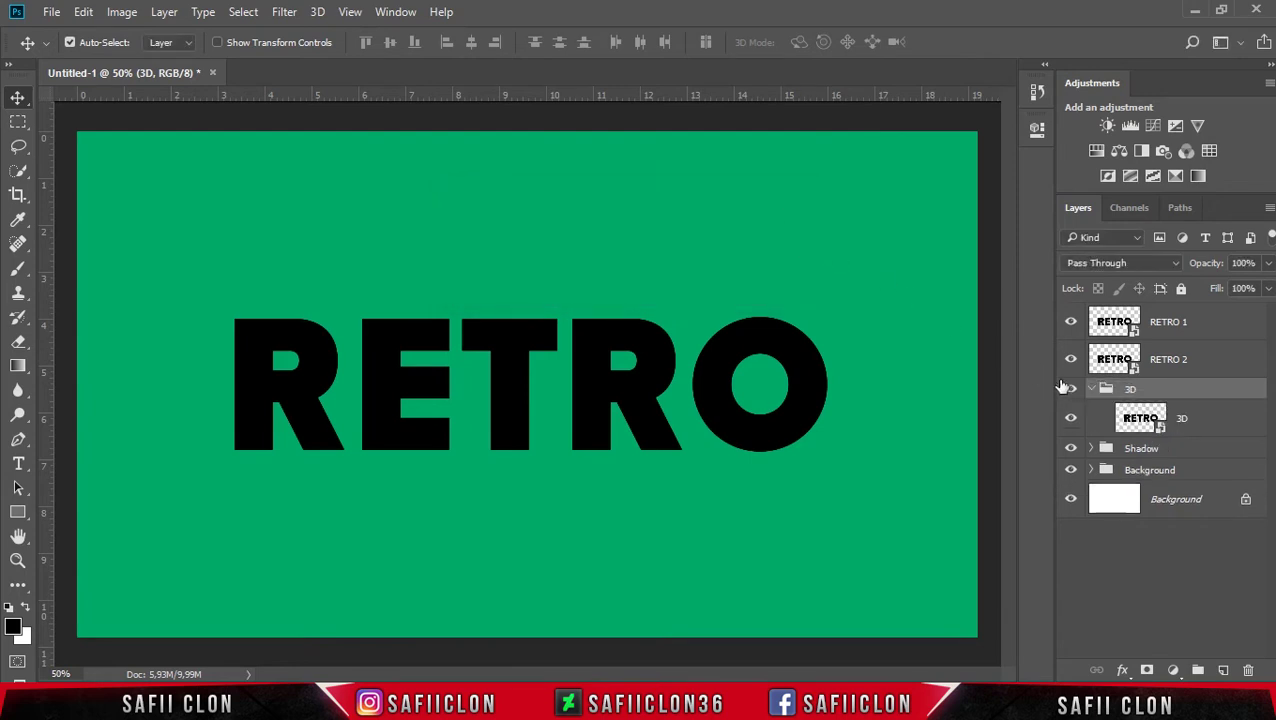
{"action": "left_click", "coordinate": [1093, 390]}
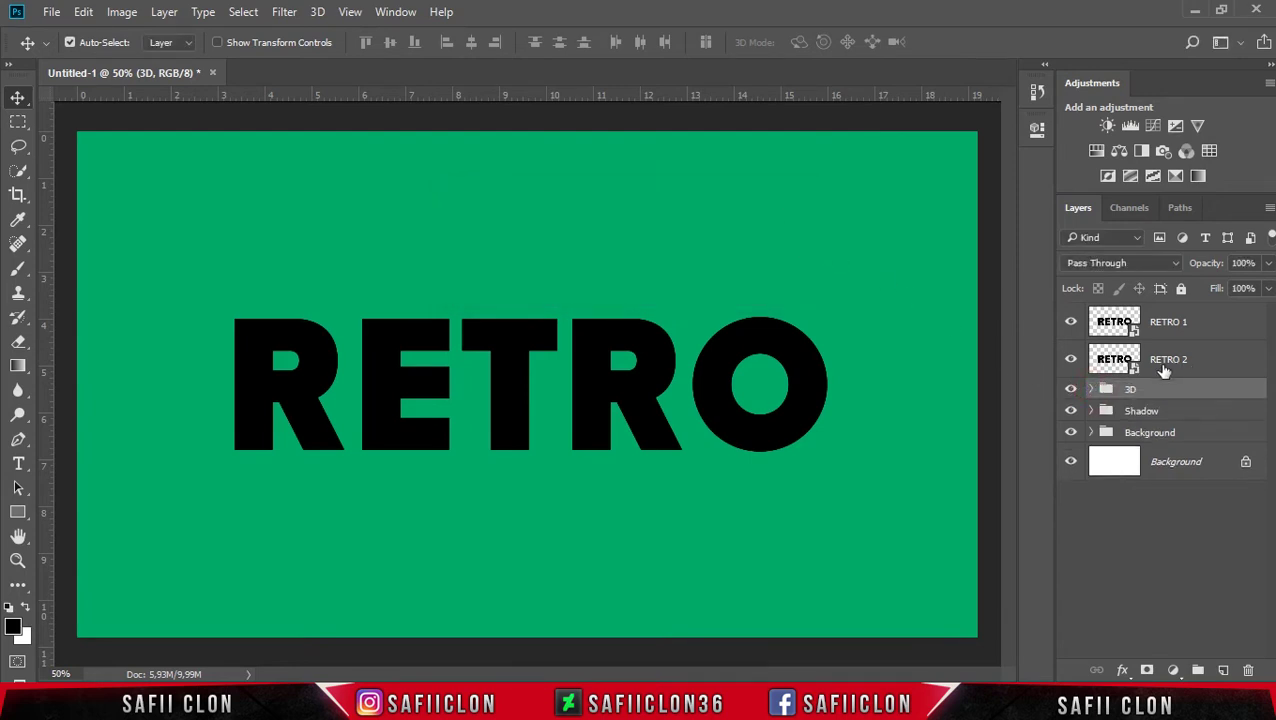
Group RETRO 1 and RETRO 2 into a group named RETRO TEXT.
{"action": "left_click", "coordinate": [1196, 366]}
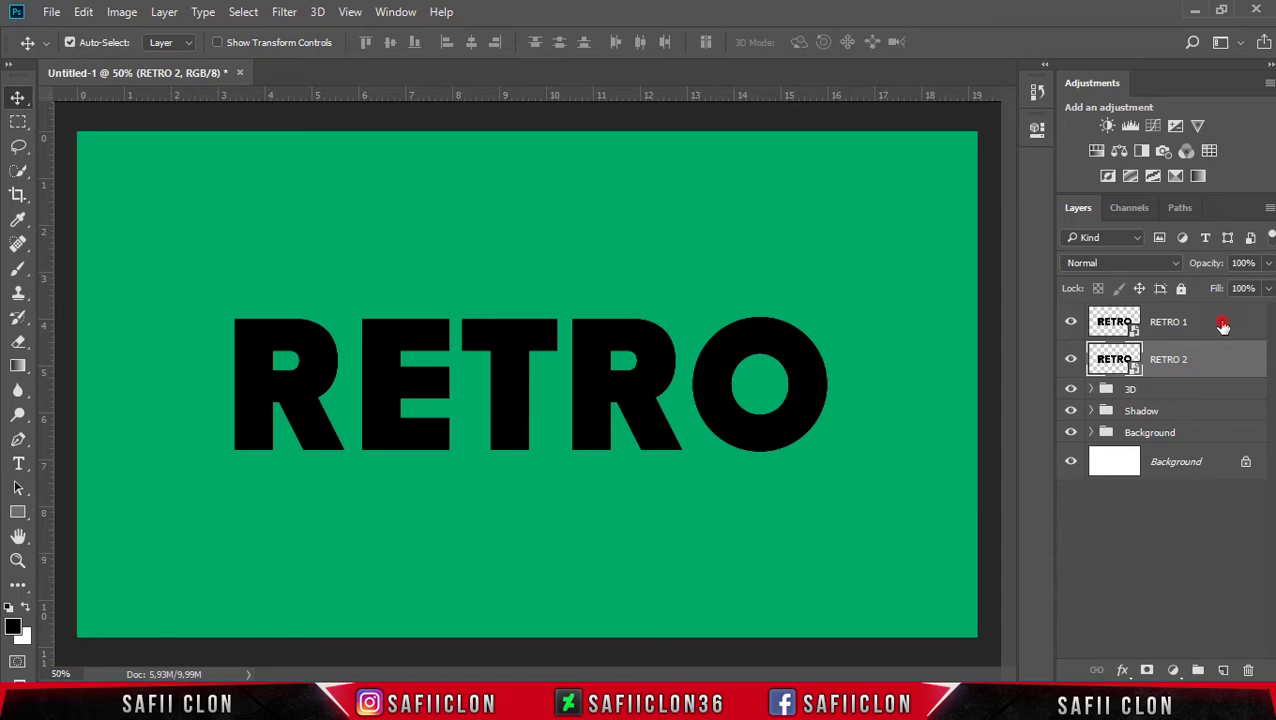
{"action": "left_click", "coordinate": [1222, 322], "text": "shift"}
{"action": "right_click", "coordinate": [1220, 320]}
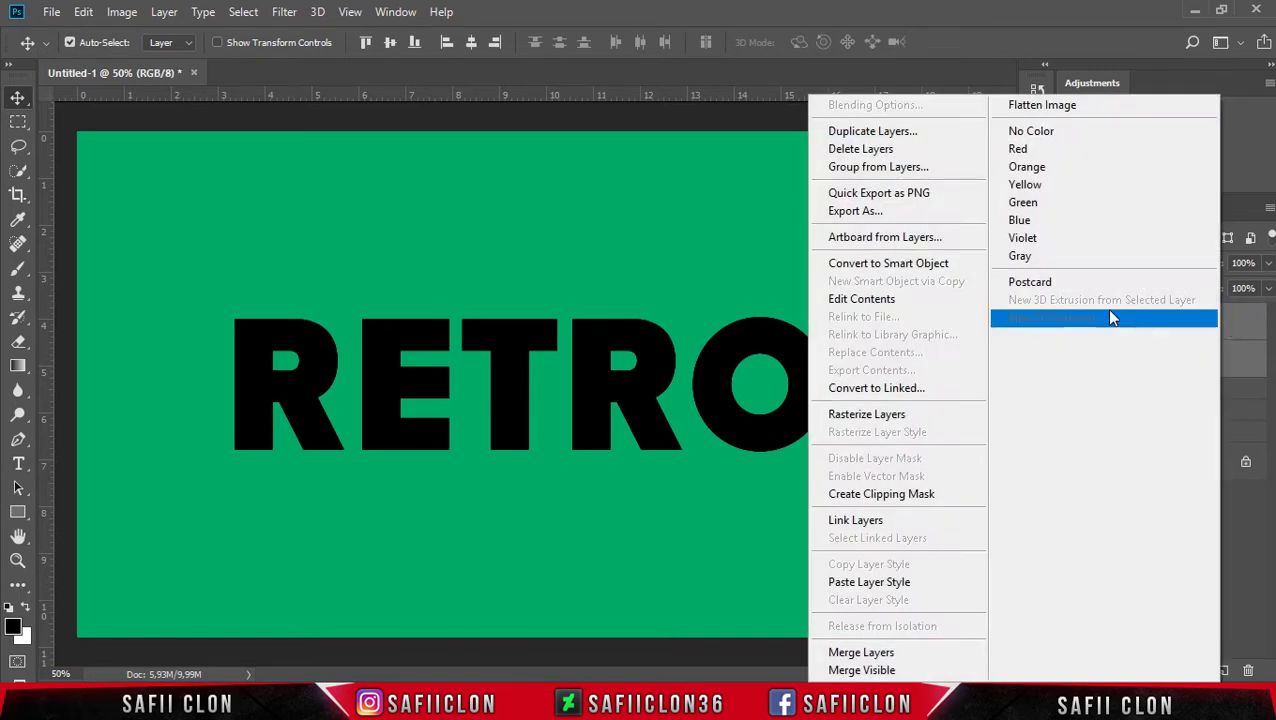
{"action": "left_click", "coordinate": [869, 167]}
{"action": "type", "text": "RETRO TEXT"}
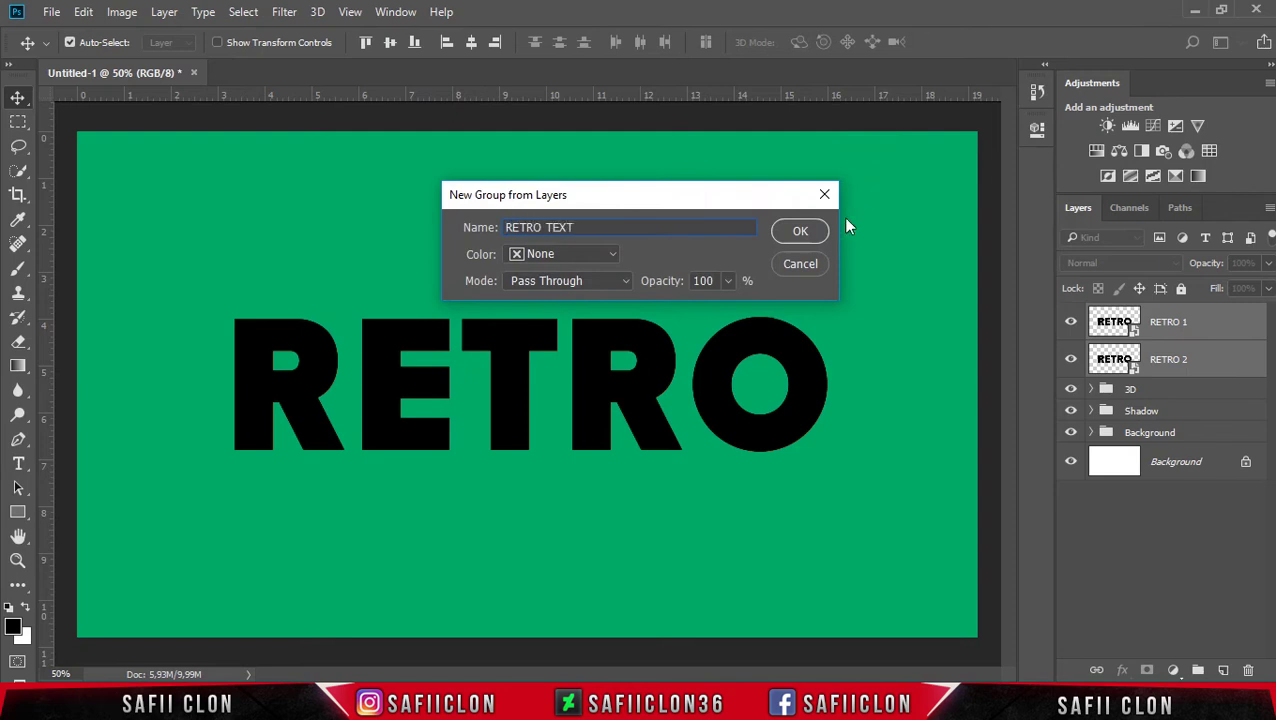
{"action": "left_click", "coordinate": [800, 233]}
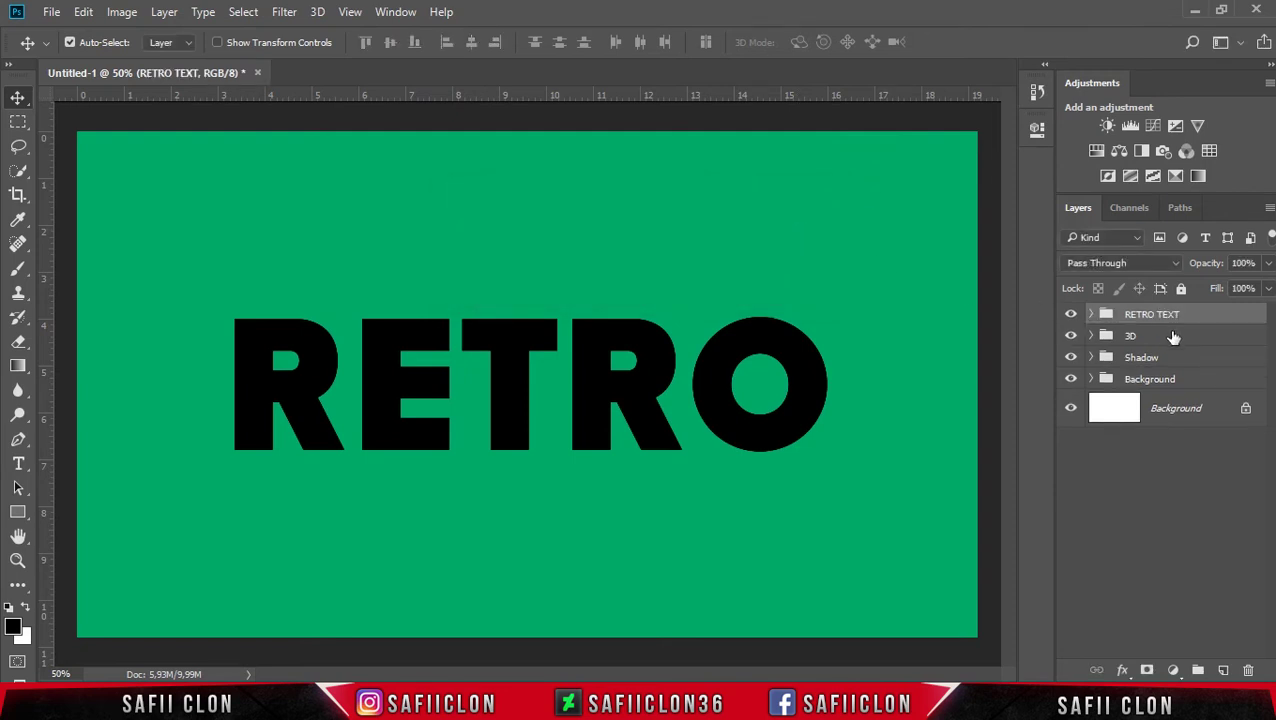
Hide the 3D and Shadow groups, then expand RETRO TEXT and select RETRO 1.
{"action": "left_click", "coordinate": [1070, 336]}
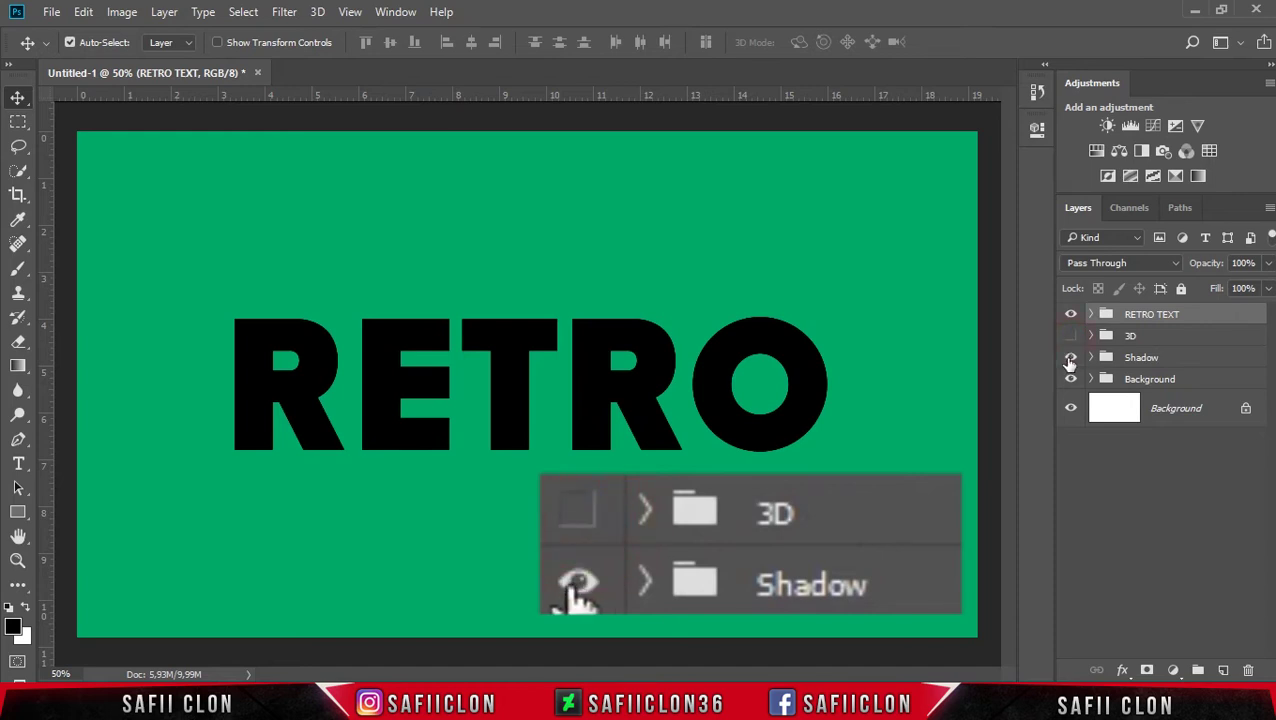
{"action": "left_click", "coordinate": [1070, 358]}
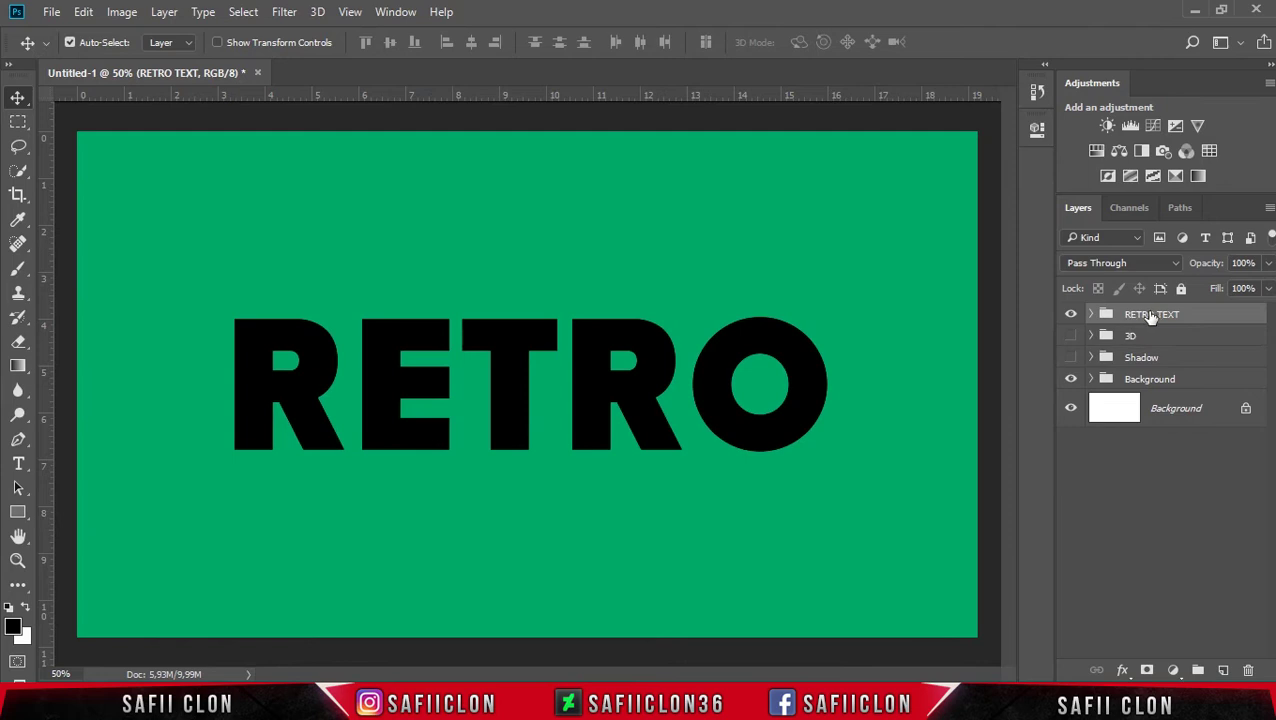
{"action": "left_click", "coordinate": [1091, 314]}
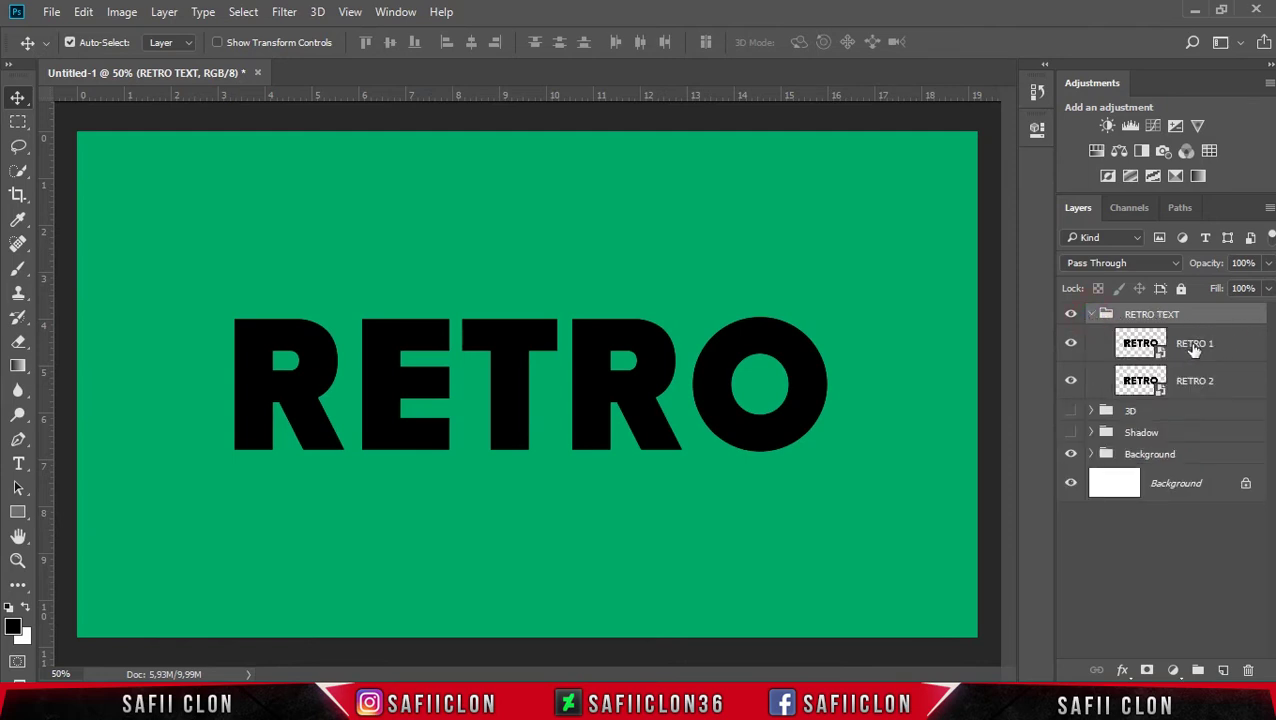
{"action": "left_click", "coordinate": [1215, 344]}
In RETRO 1's Blending Options, add a 6 px stroke positioned inside.
{"action": "right_click", "coordinate": [1225, 343]}
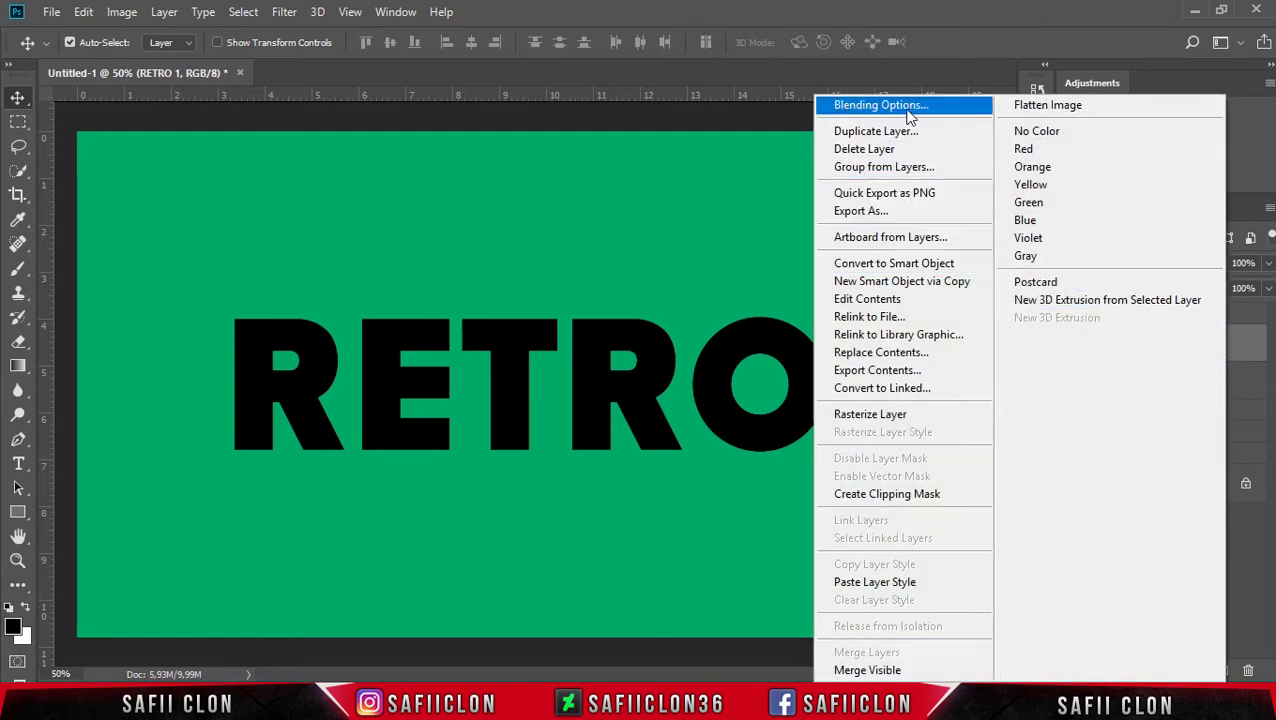
{"action": "left_click", "coordinate": [895, 110]}
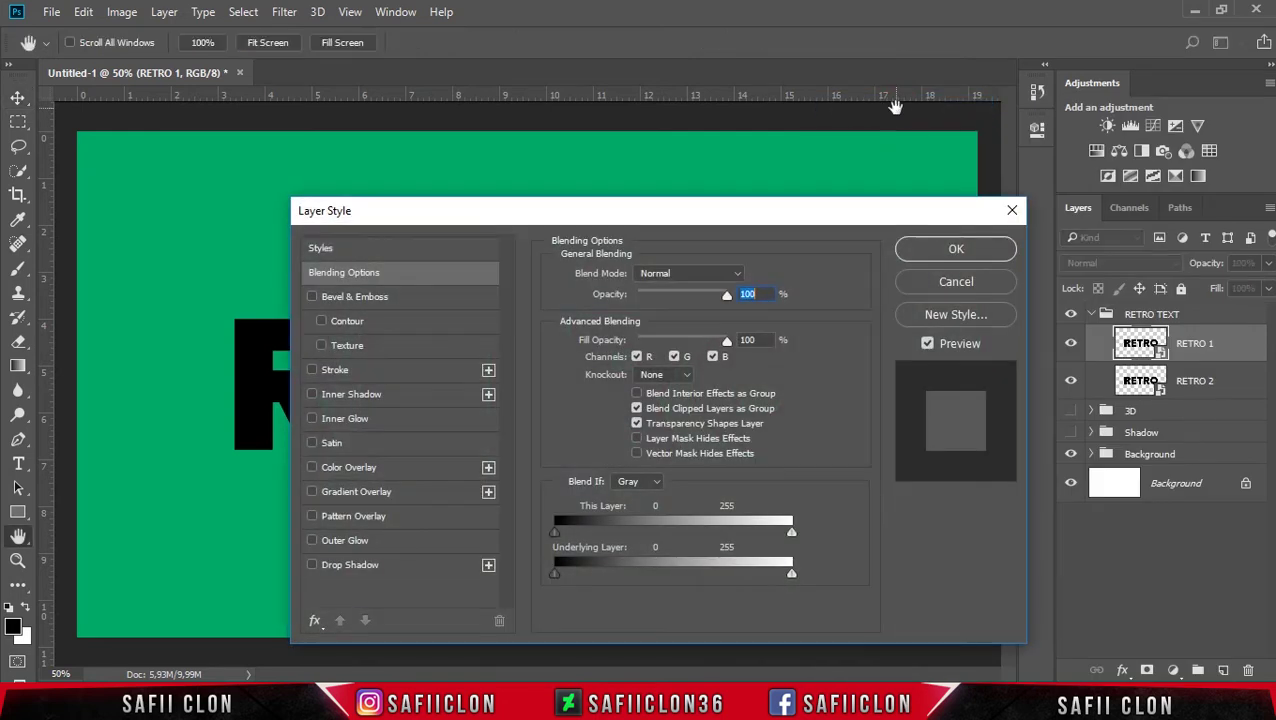
{"action": "left_click_drag", "start_coordinate": [669, 214], "coordinate": [888, 151]}
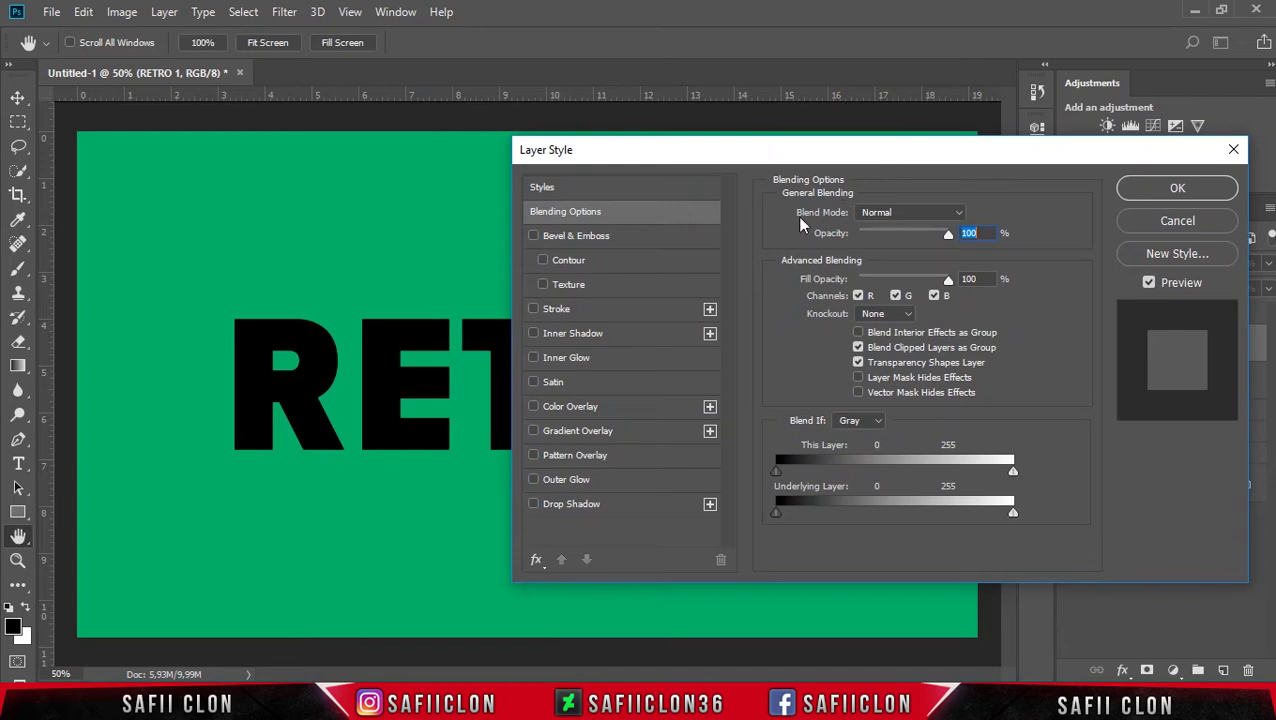
{"action": "left_click", "coordinate": [533, 309]}
{"action": "left_click", "coordinate": [589, 313]}
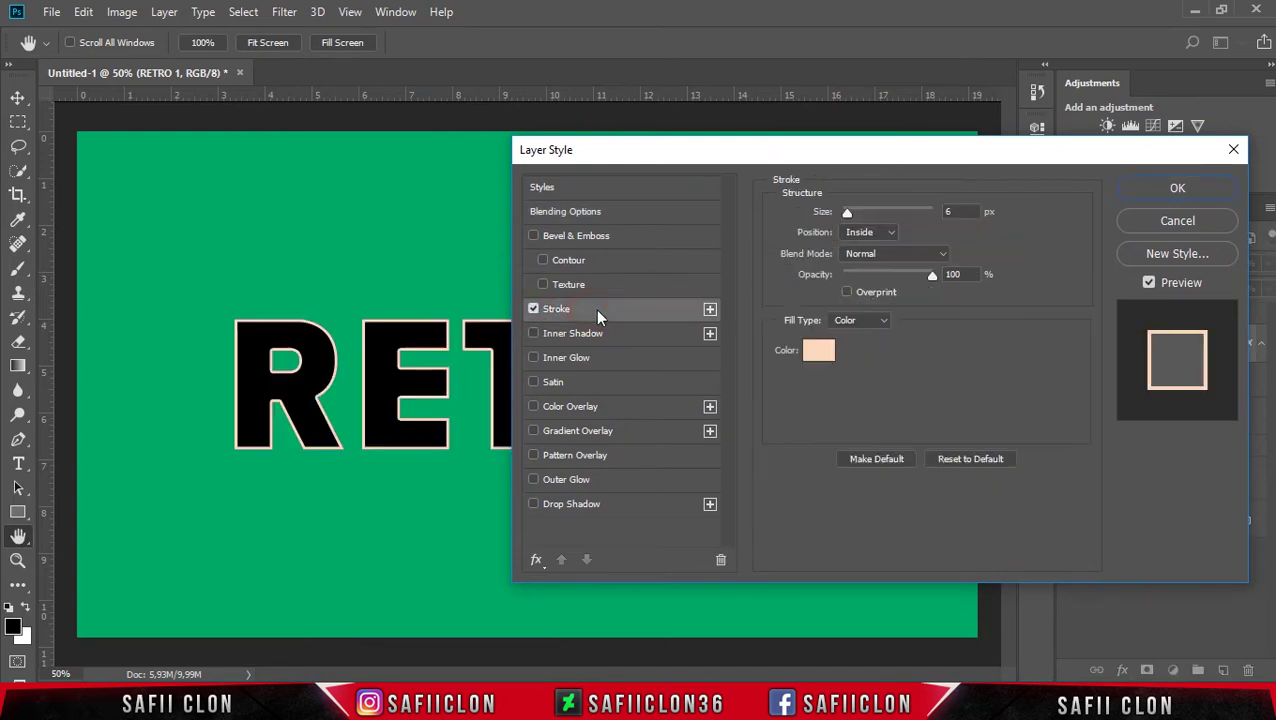
{"action": "left_click", "coordinate": [955, 213]}
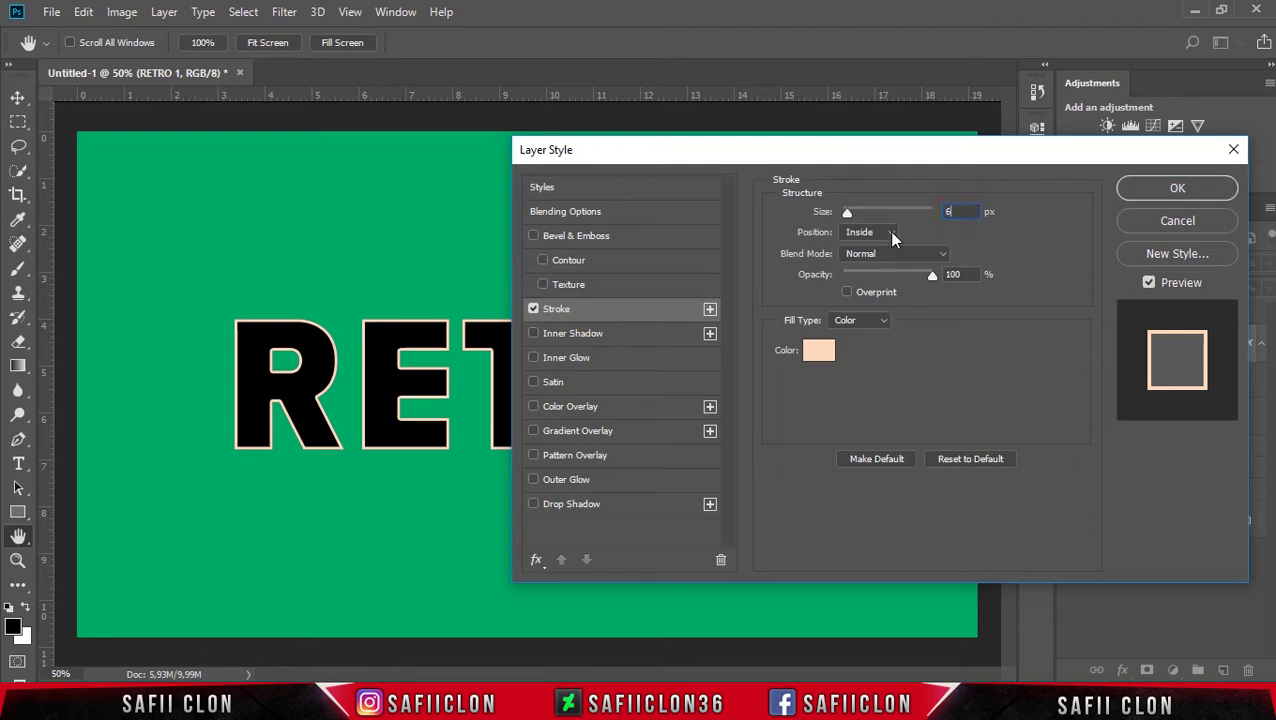
{"action": "left_click", "coordinate": [889, 231]}
{"action": "left_click", "coordinate": [858, 262]}
Set the stroke to Normal blend, 100% opacity and peach colour #ffd8bc.
{"action": "left_click", "coordinate": [933, 258]}
{"action": "left_click", "coordinate": [908, 271]}
{"action": "left_click", "coordinate": [963, 274]}
{"action": "left_click_drag", "start_coordinate": [926, 283], "coordinate": [950, 290]}
{"action": "left_click", "coordinate": [810, 357]}
{"action": "left_click_drag", "start_coordinate": [1072, 407], "coordinate": [1037, 410]}
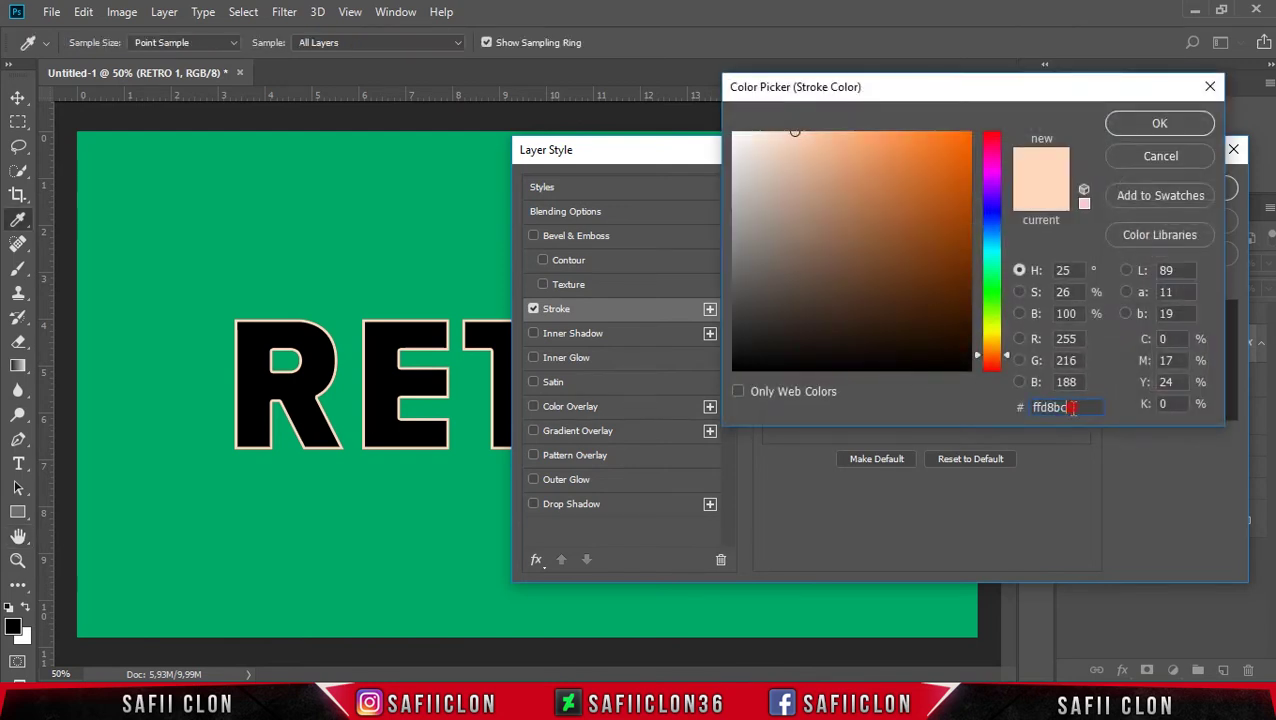
{"action": "type", "text": "ff"}
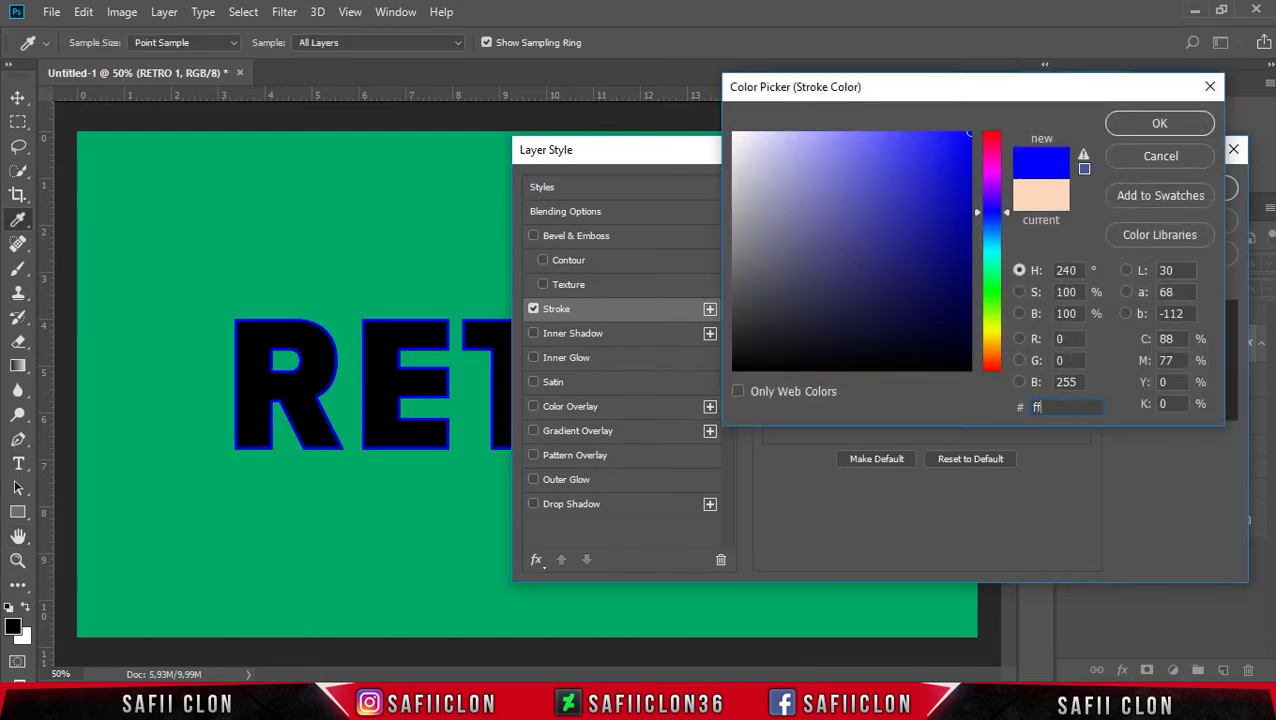
{"action": "type", "text": "d8bc"}
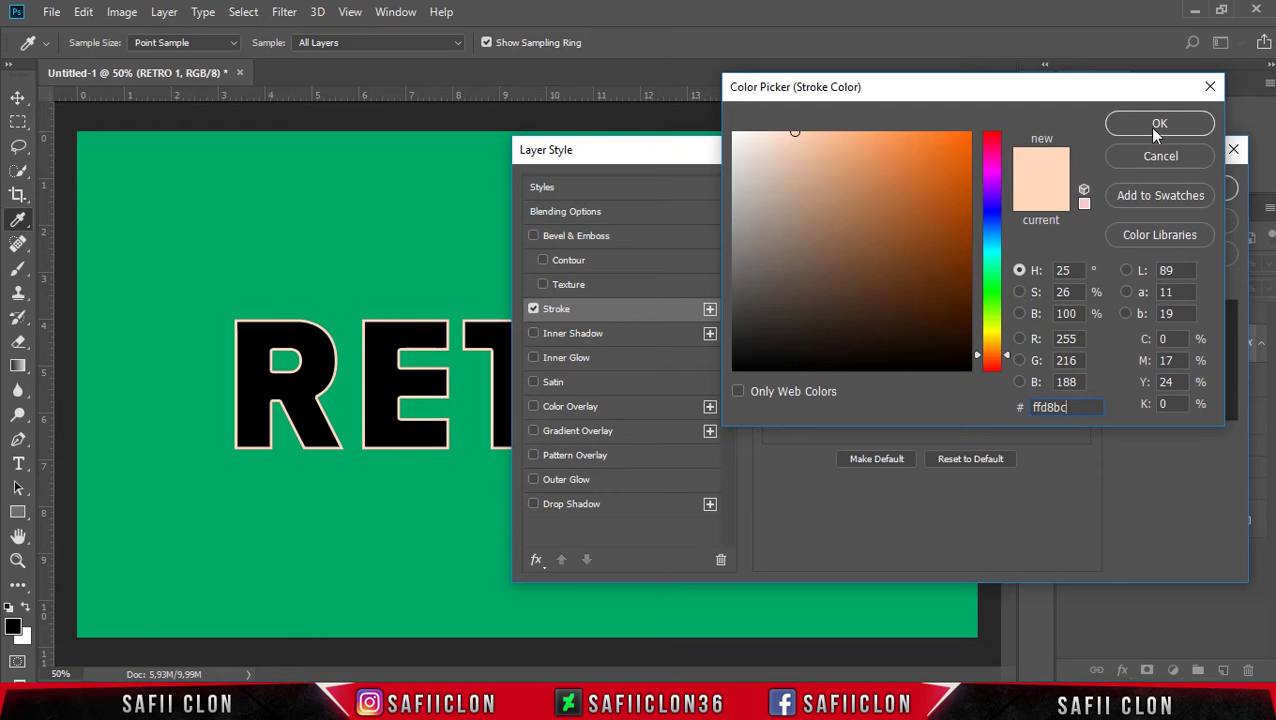
{"action": "left_click", "coordinate": [1157, 124]}
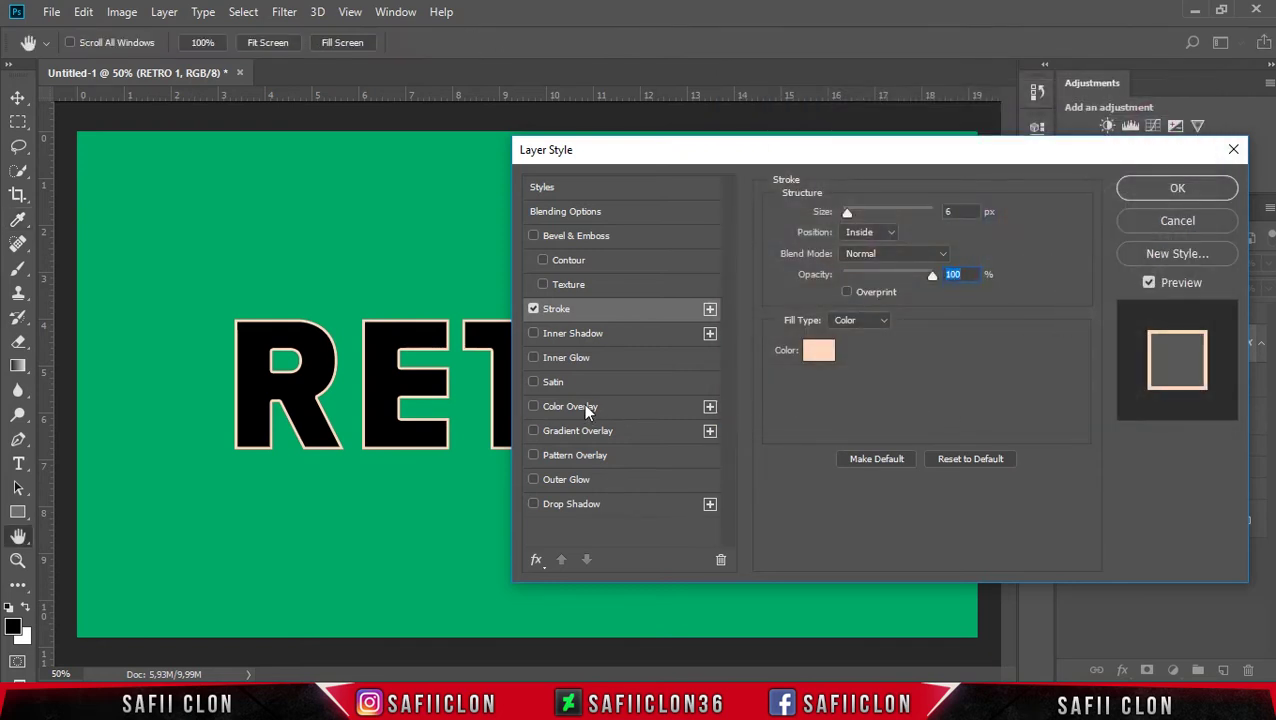
{"action": "left_click", "coordinate": [533, 333]}
Set the inner shadow to Color Burn with pure black colour.
{"action": "left_click", "coordinate": [570, 333]}
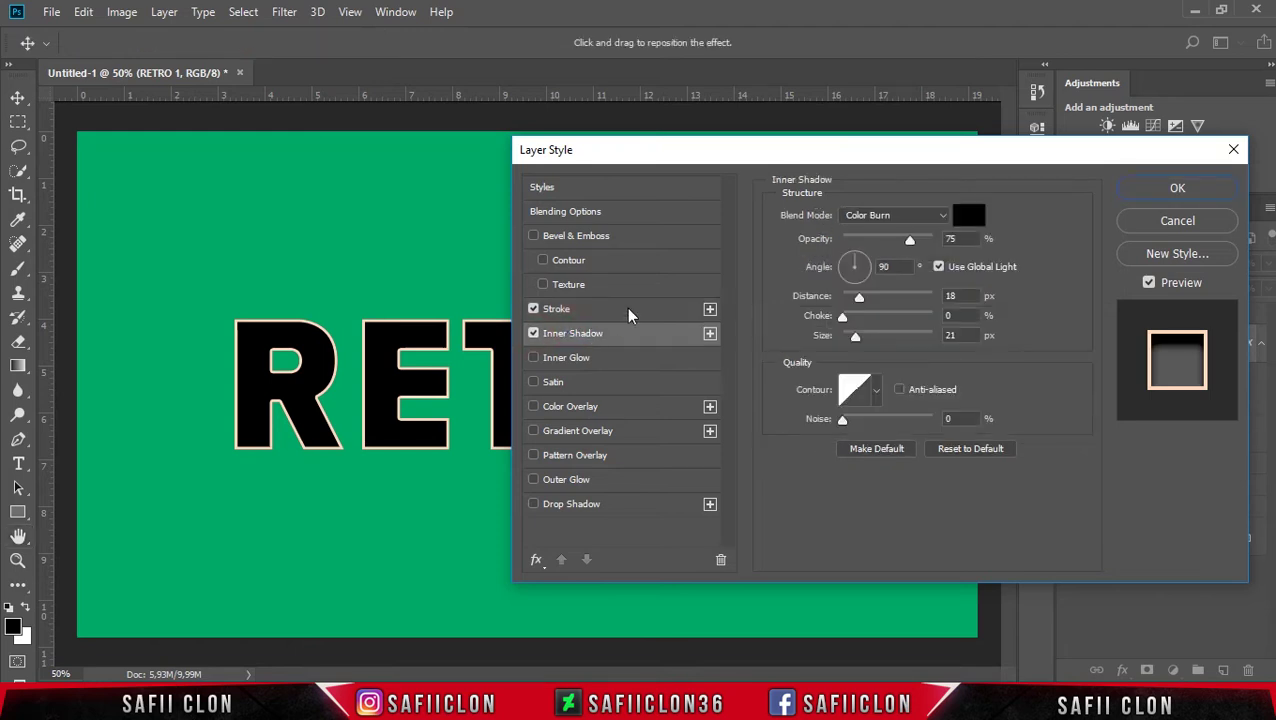
{"action": "left_click", "coordinate": [887, 215]}
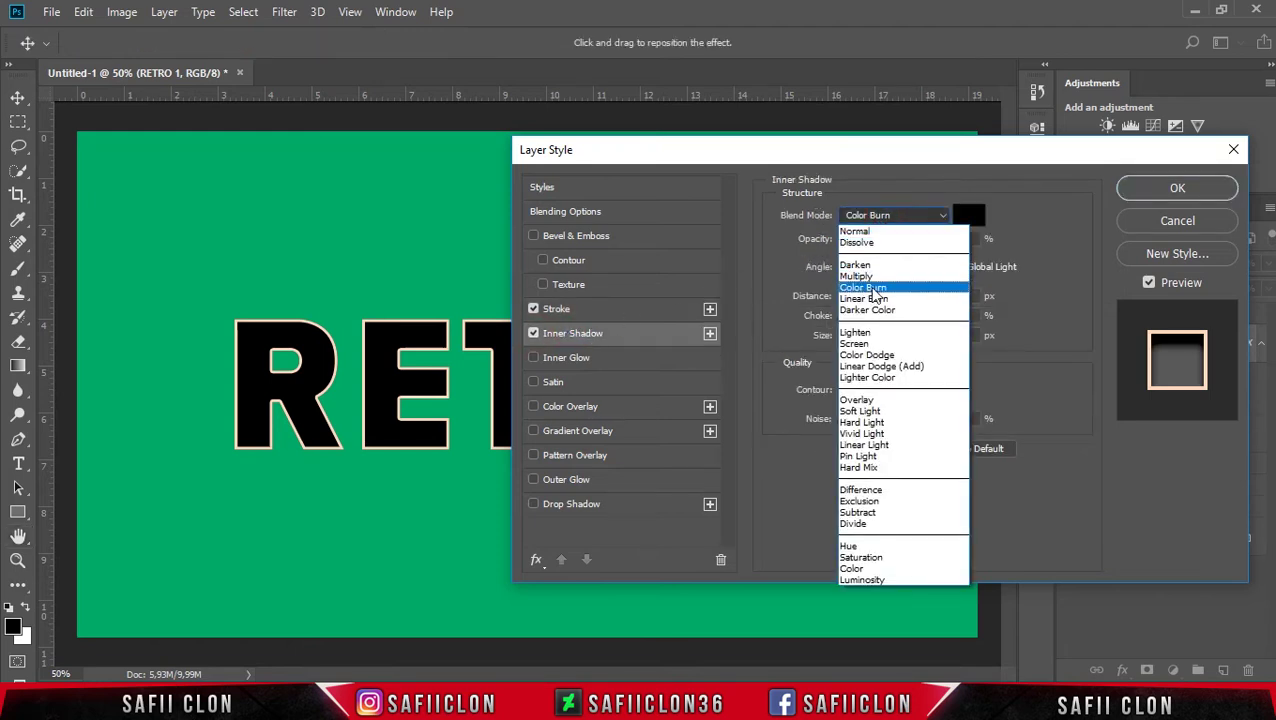
{"action": "left_click", "coordinate": [876, 292]}
{"action": "left_click", "coordinate": [968, 215]}
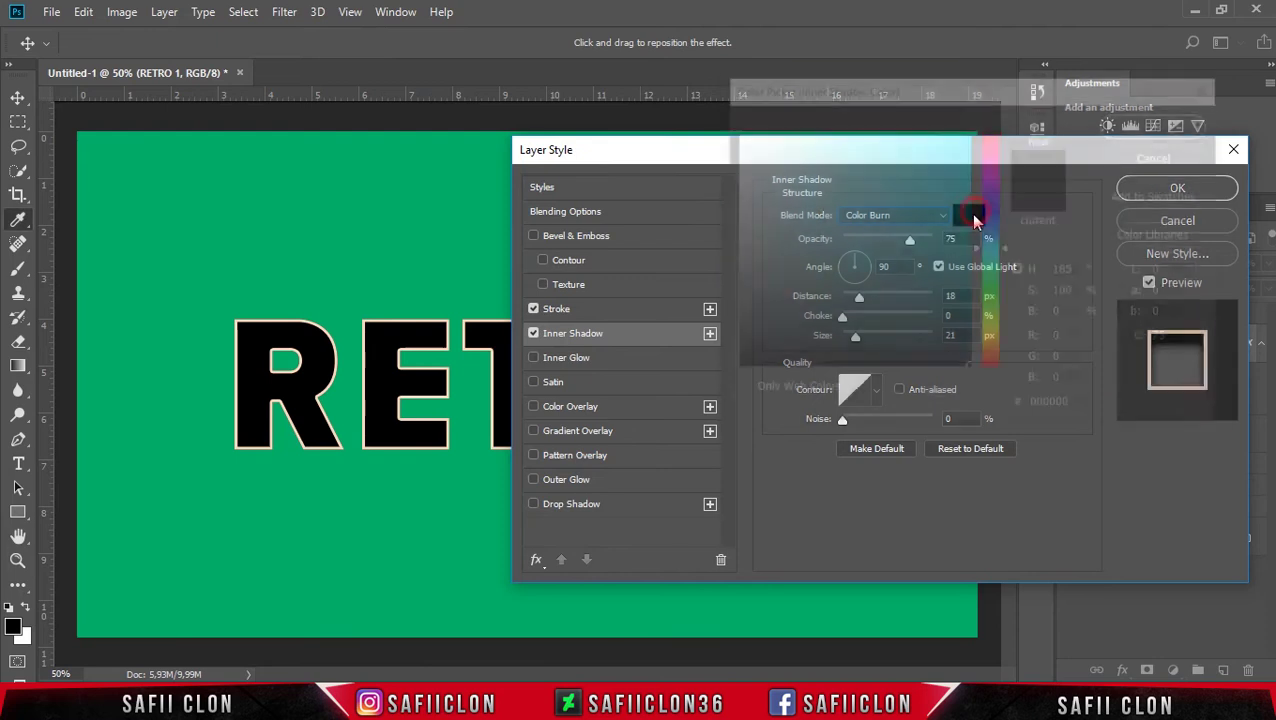
{"action": "left_click_drag", "start_coordinate": [842, 299], "coordinate": [708, 383]}
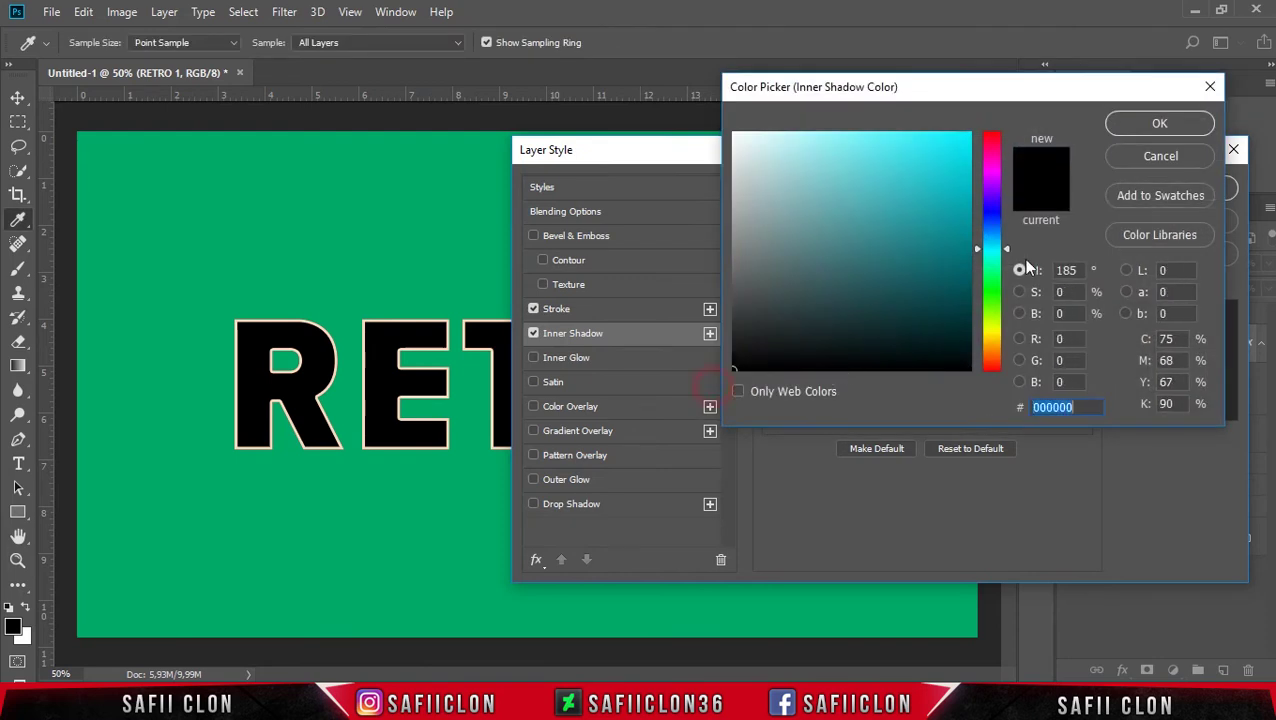
{"action": "left_click", "coordinate": [1158, 124]}
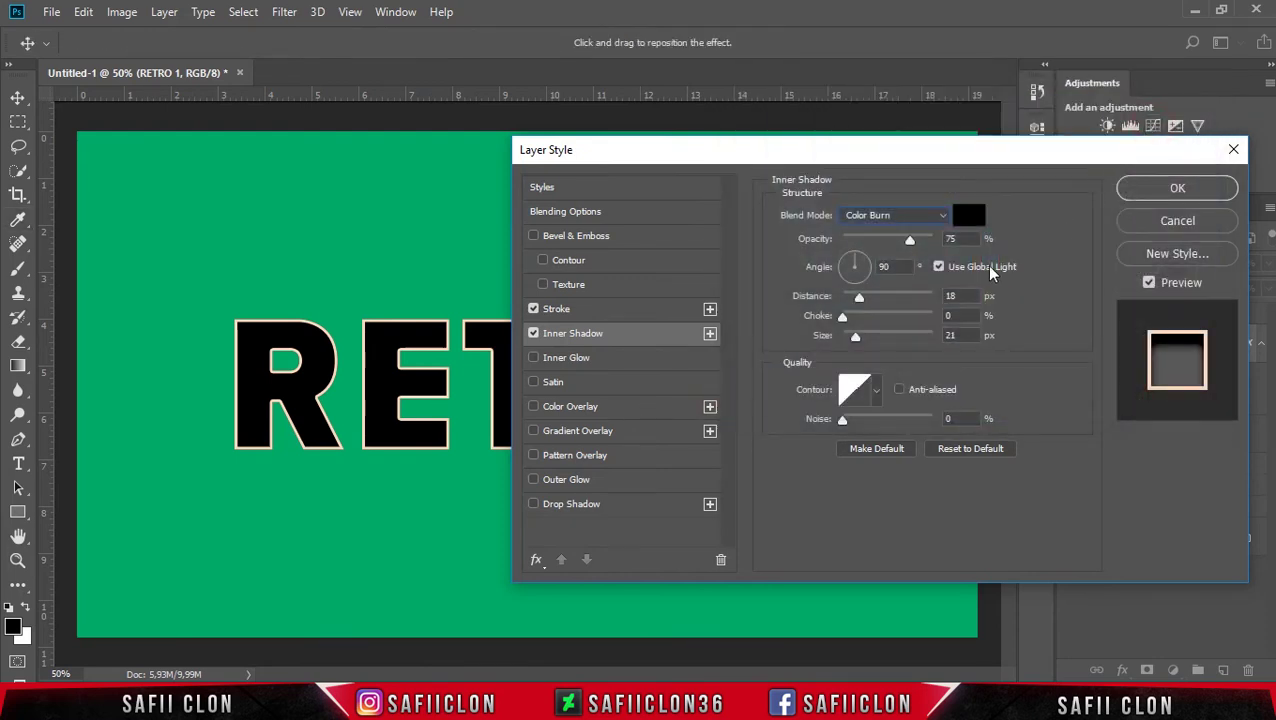
Give the inner shadow 75% opacity, 45° angle, 18 px distance and size 21.
{"action": "double_click", "coordinate": [949, 238]}
{"action": "double_click", "coordinate": [884, 266]}
{"action": "type", "text": "45"}
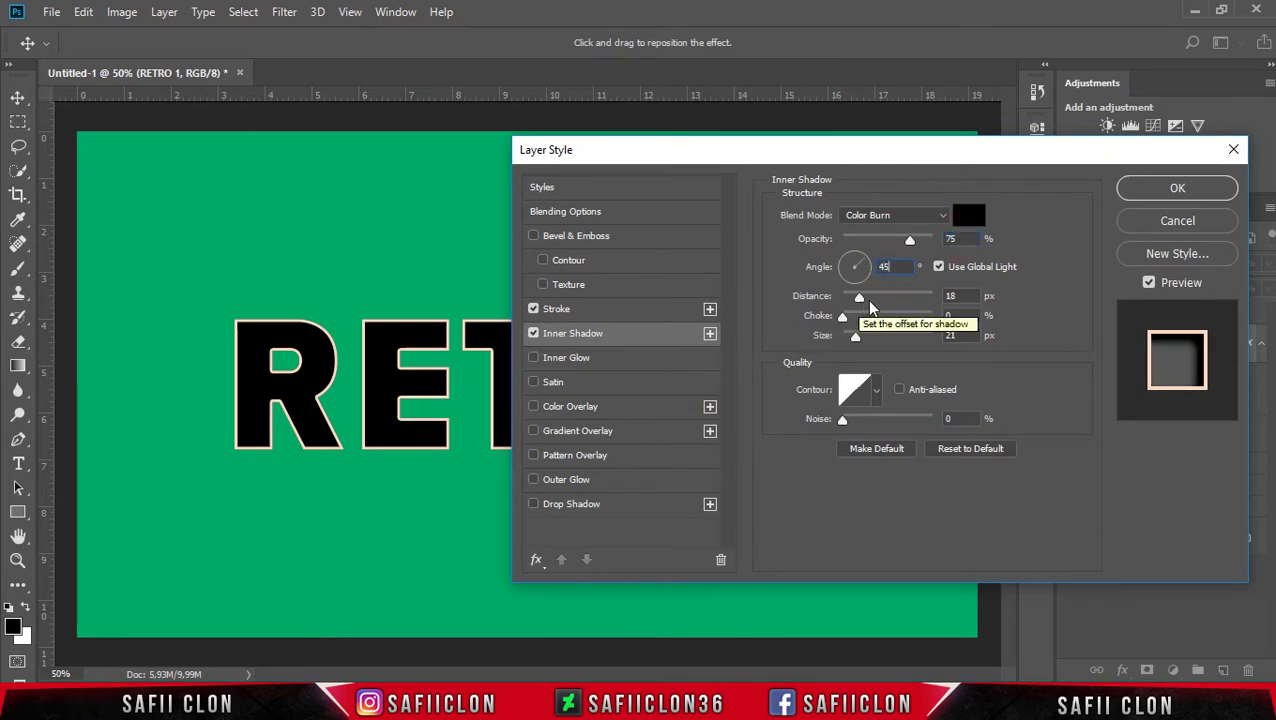
{"action": "double_click", "coordinate": [963, 296]}
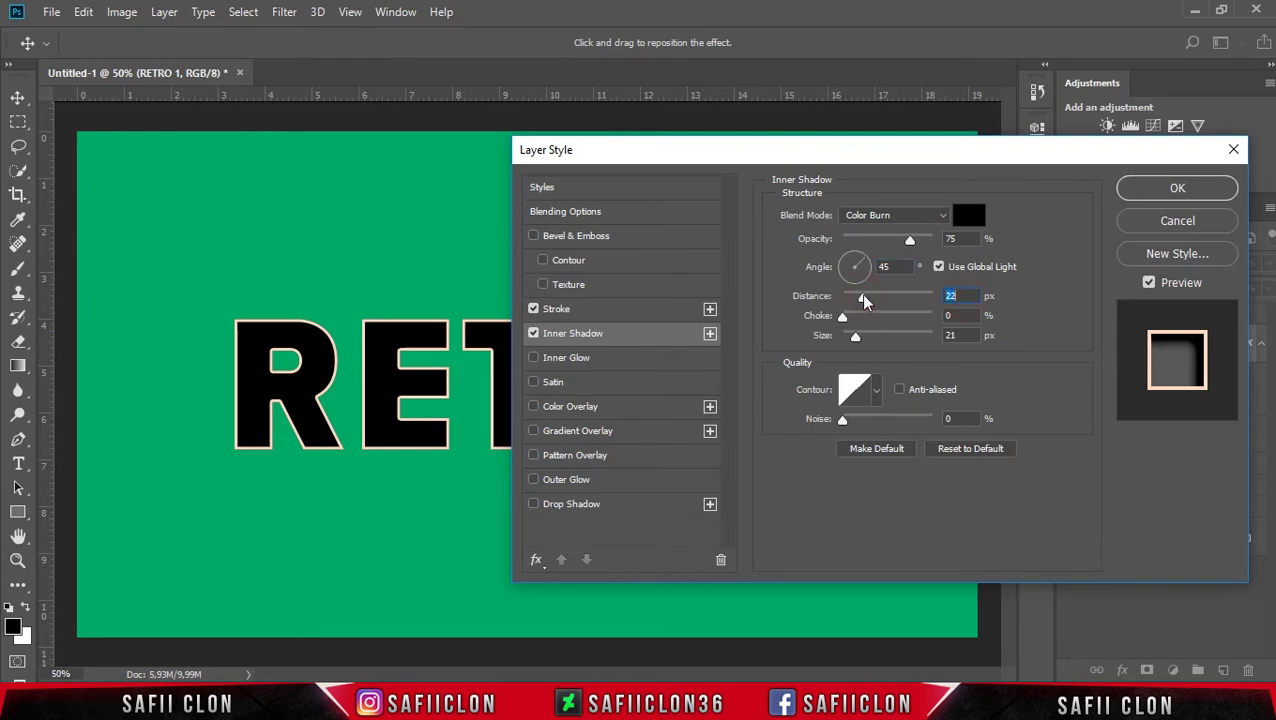
{"action": "key", "text": "Tab"}
{"action": "left_click_drag", "start_coordinate": [855, 338], "coordinate": [866, 345]}
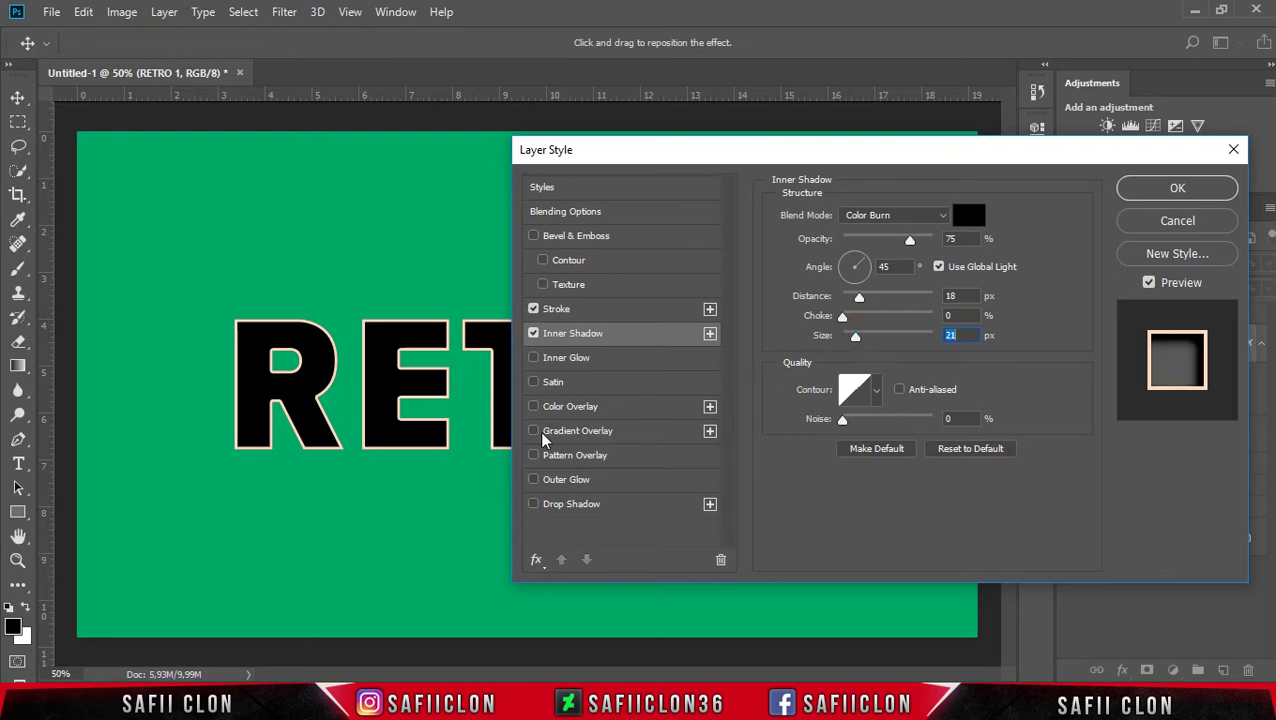
{"action": "left_click", "coordinate": [544, 436]}
Set the gradient overlay to Color Burn at 37% with a reversed Black, White gradient.
{"action": "left_click", "coordinate": [928, 213]}
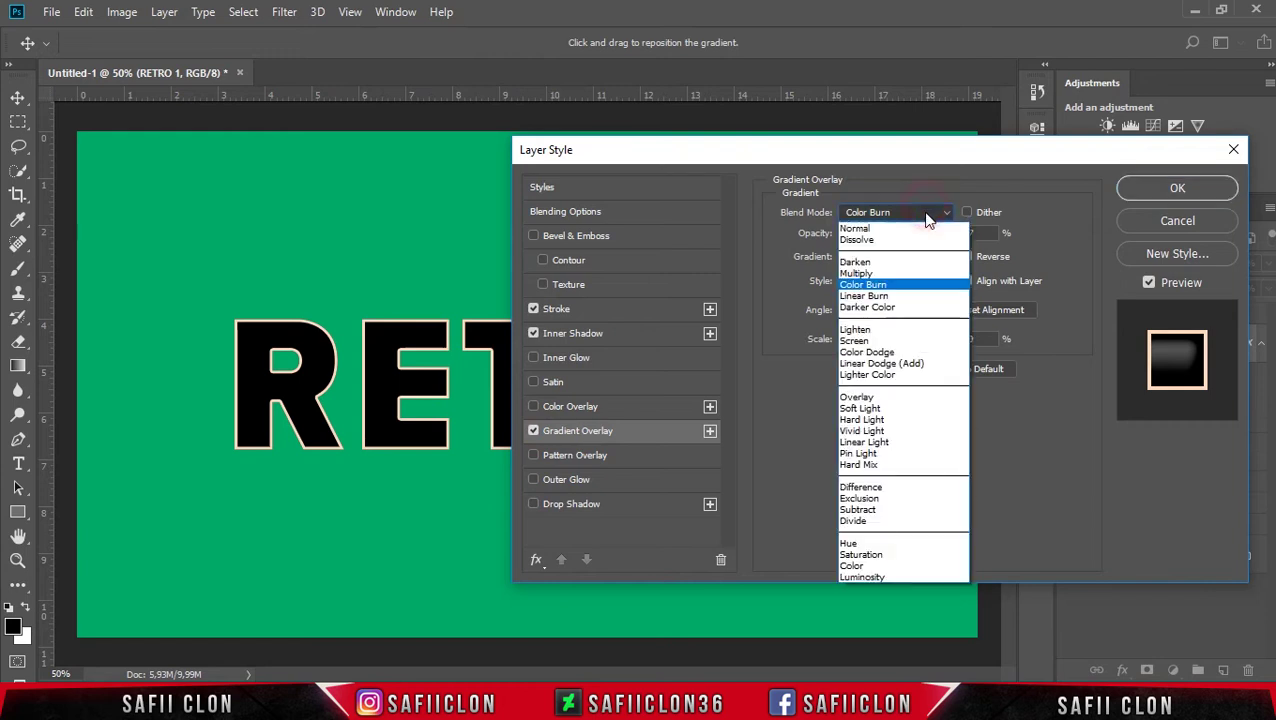
{"action": "left_click", "coordinate": [865, 286]}
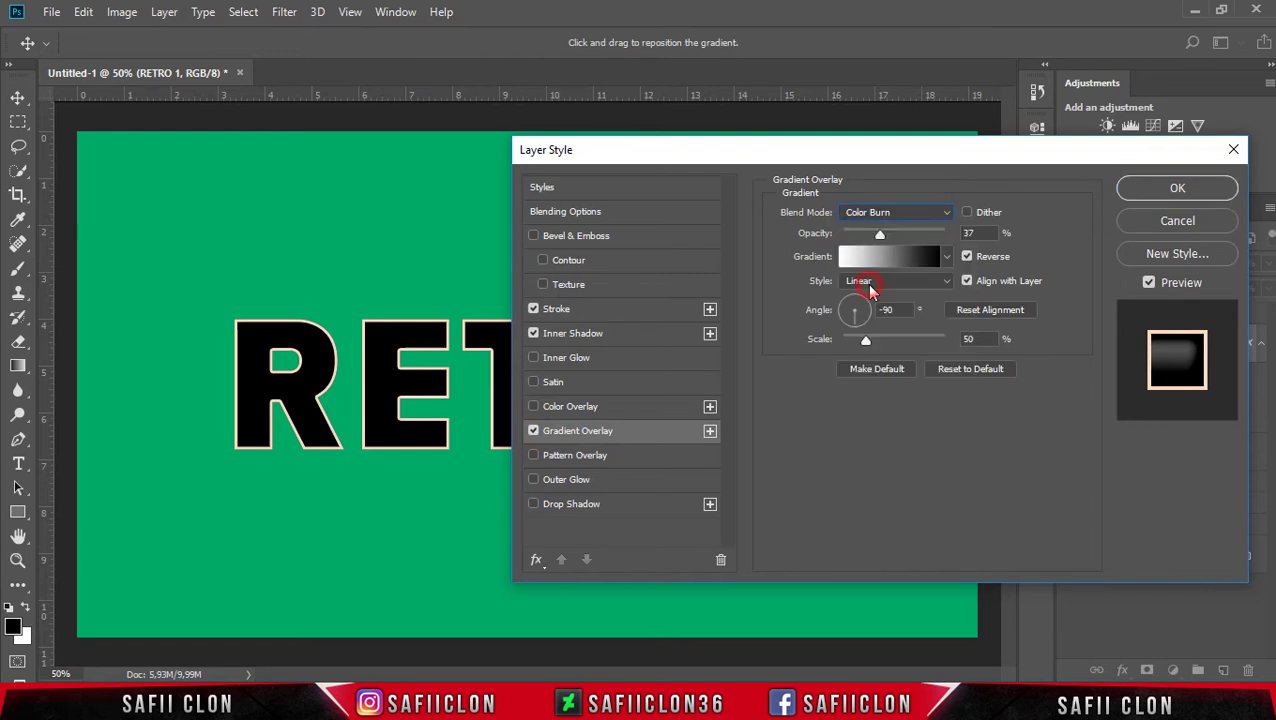
{"action": "double_click", "coordinate": [969, 233]}
{"action": "left_click", "coordinate": [922, 258]}
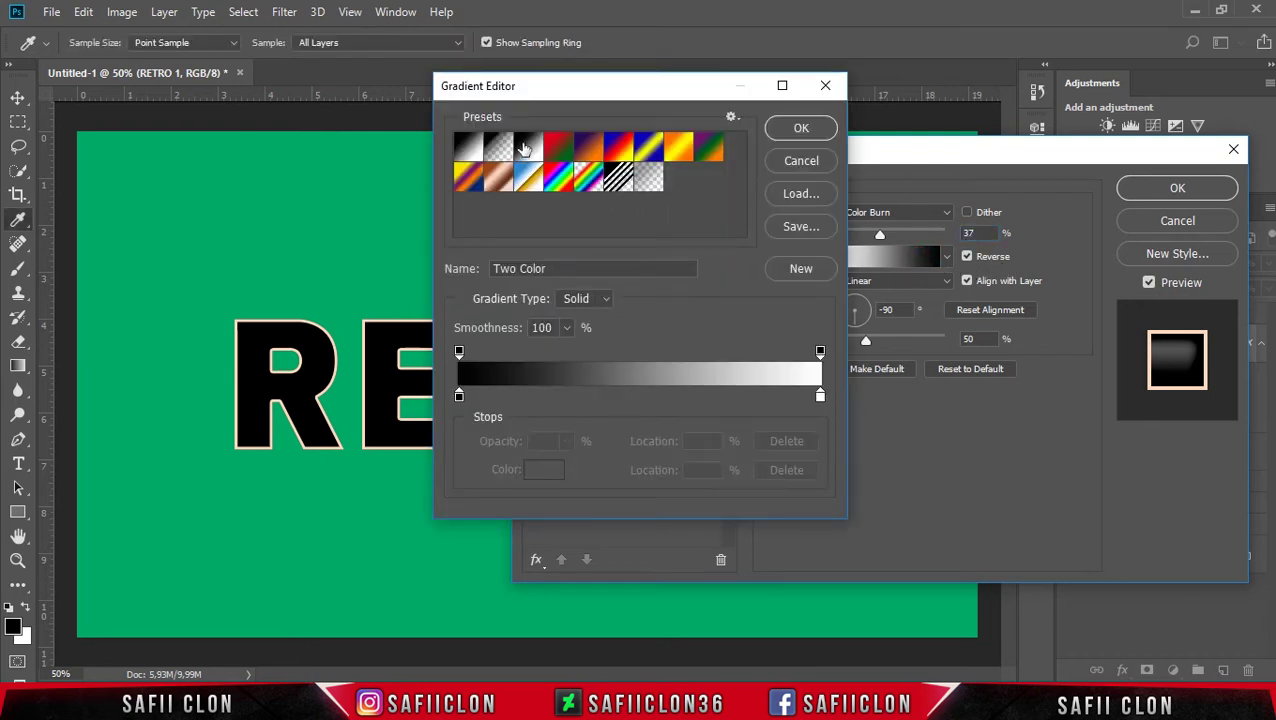
{"action": "left_click", "coordinate": [529, 151]}
{"action": "left_click", "coordinate": [801, 131]}
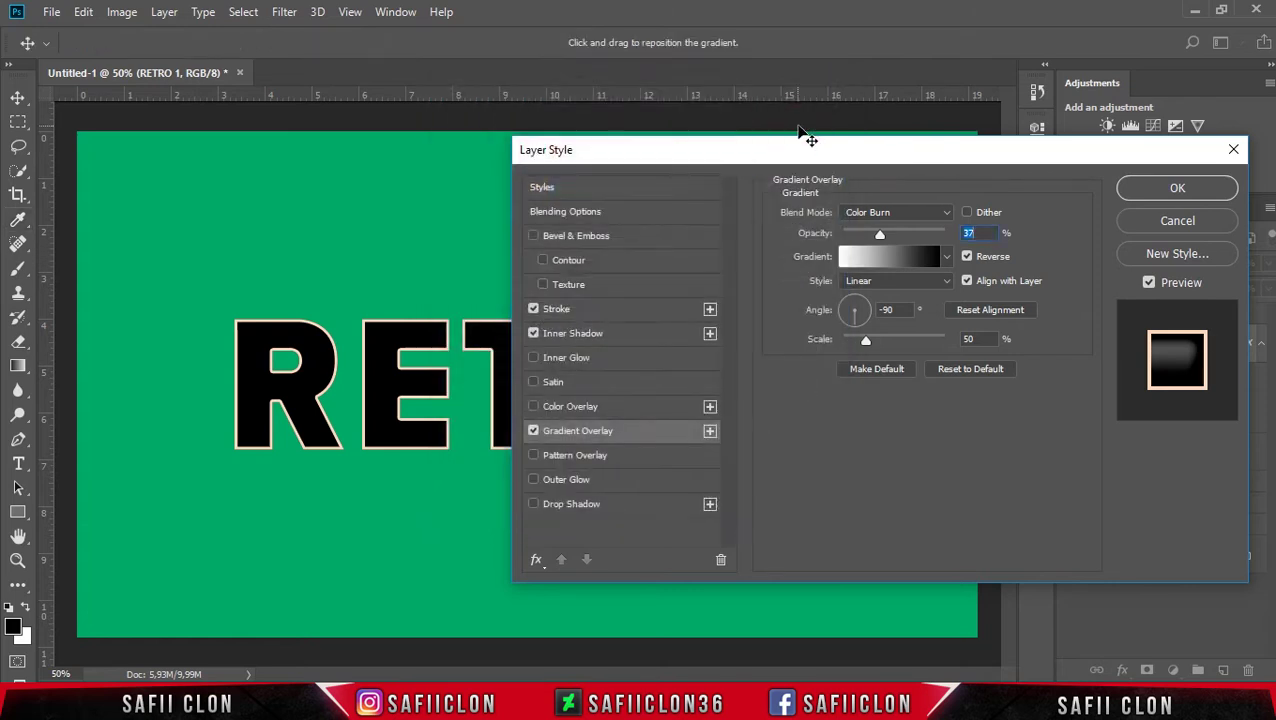
{"action": "left_click", "coordinate": [967, 257]}
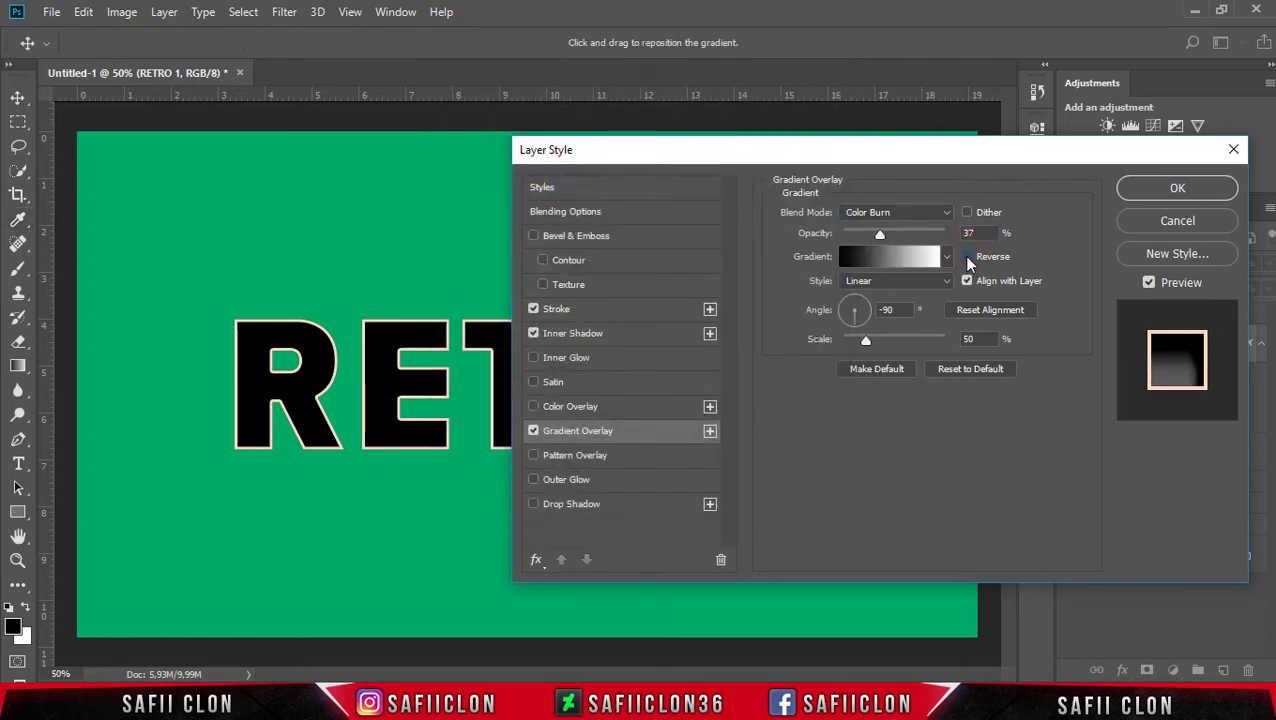
{"action": "left_click", "coordinate": [967, 257]}
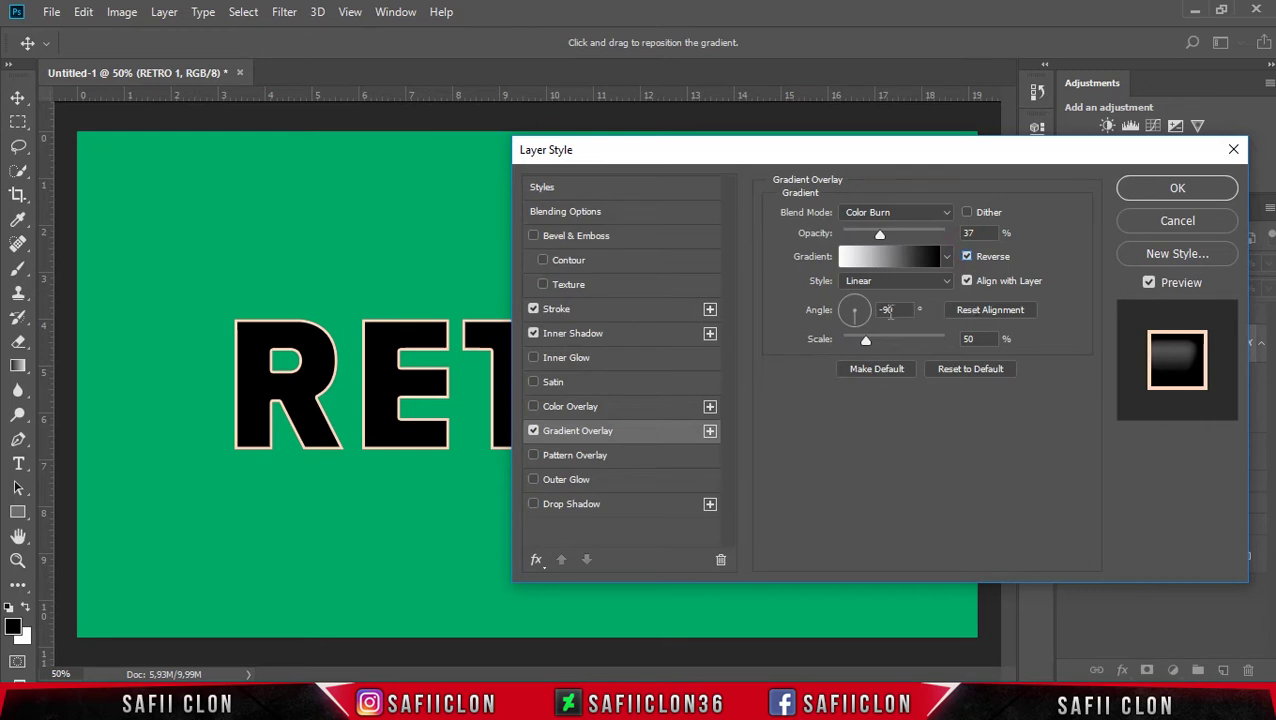
Make the gradient Linear at -90° with 50% scale and apply the style.
{"action": "left_click", "coordinate": [886, 280]}
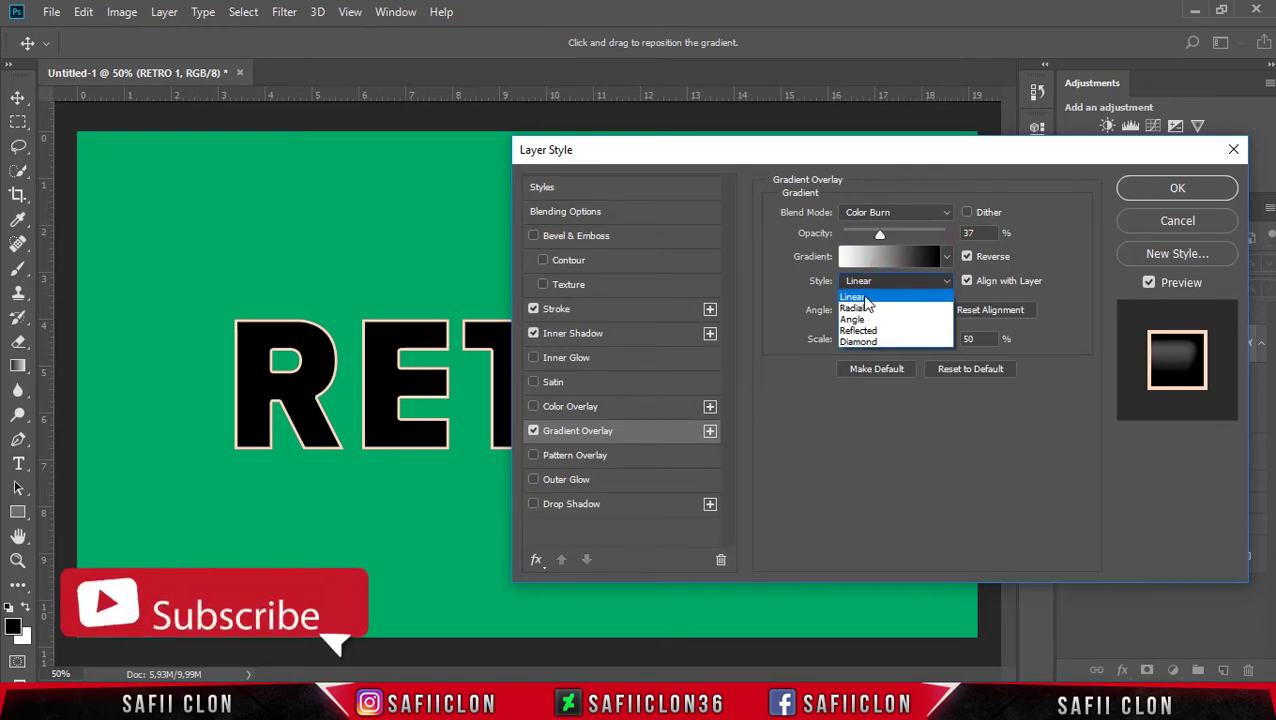
{"action": "left_click", "coordinate": [856, 298]}
{"action": "double_click", "coordinate": [886, 310]}
{"action": "left_click", "coordinate": [898, 310]}
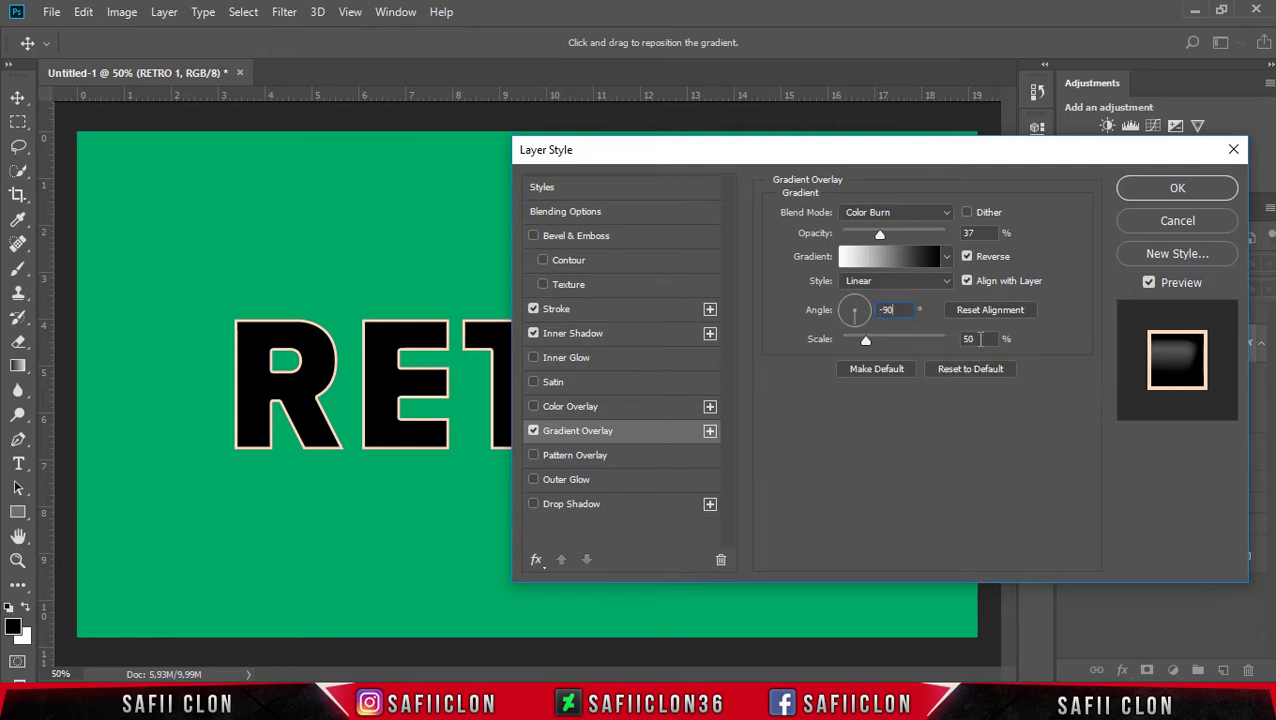
{"action": "type", "text": "50"}
{"action": "left_click", "coordinate": [1188, 190]}
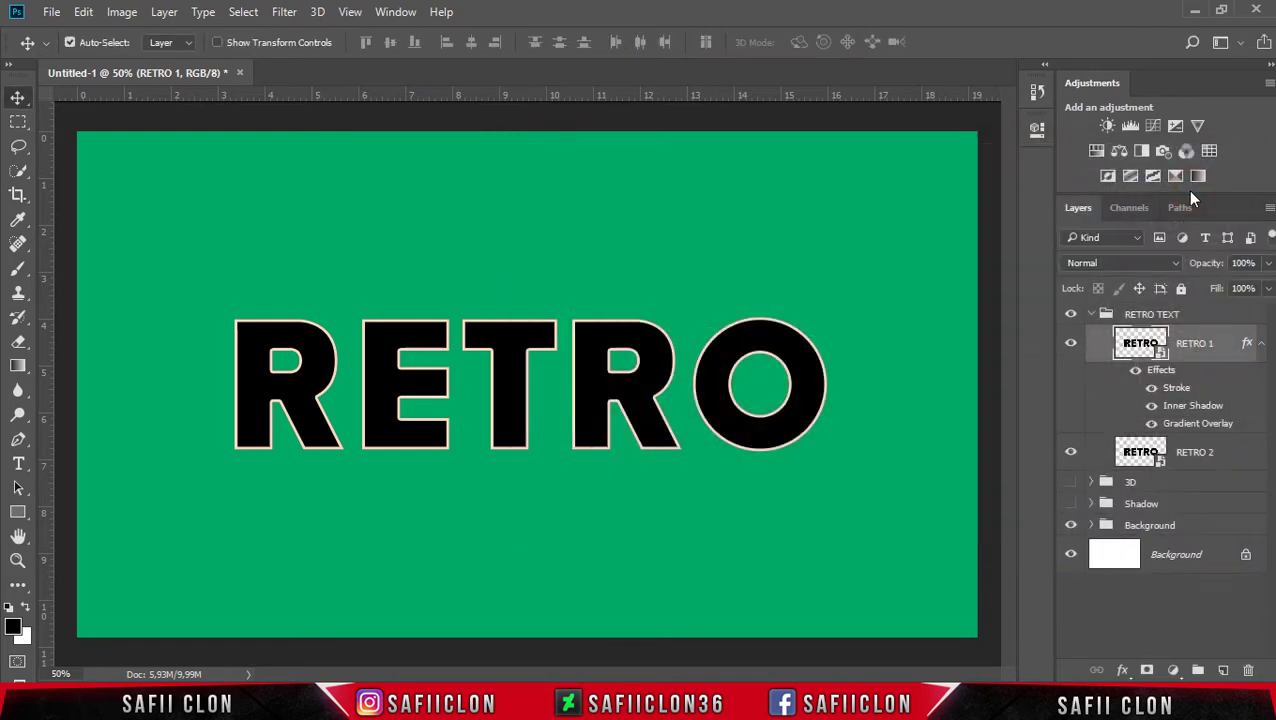
Drop RETRO 1's fill to 0%, keeping only its stroke, inner shadow and gradient effects.
{"action": "left_click", "coordinate": [1268, 289]}
{"action": "left_click_drag", "start_coordinate": [1268, 313], "coordinate": [1240, 316]}
{"action": "left_click", "coordinate": [1268, 290]}
{"action": "left_click", "coordinate": [1222, 452]}
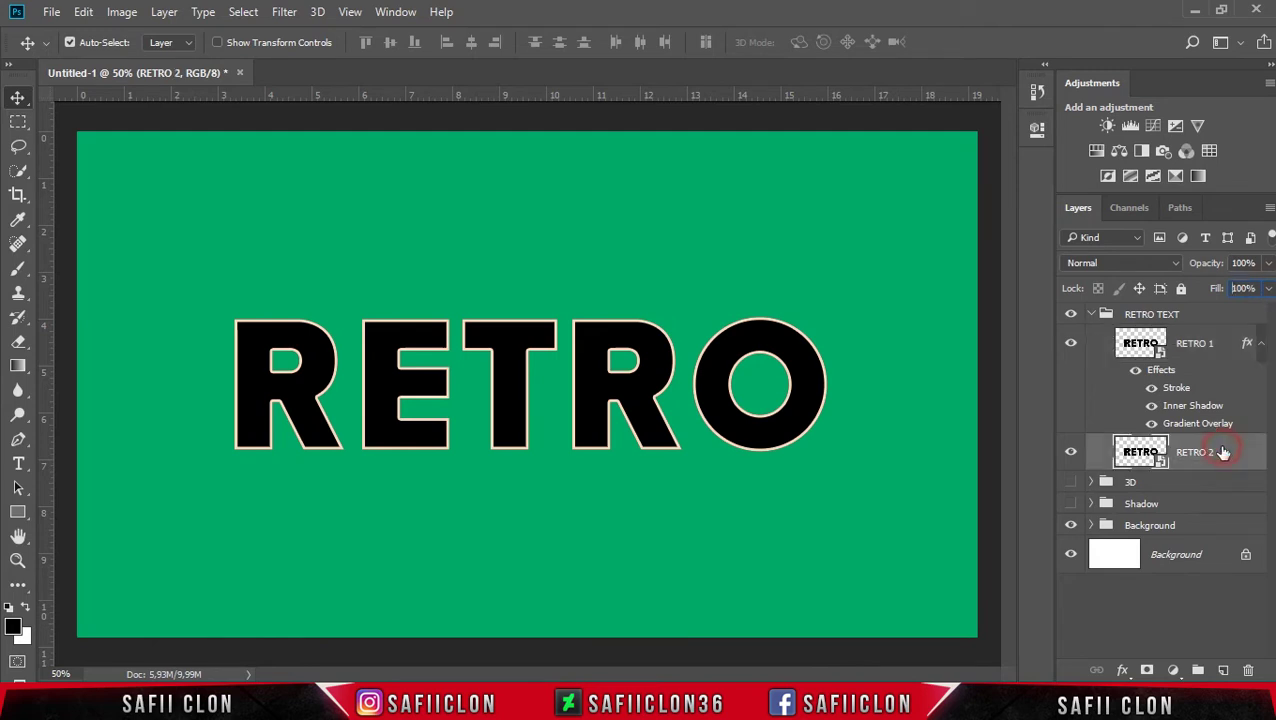
Give RETRO 2 a Normal, 100% opacity Color Overlay in #e59768.
{"action": "right_click", "coordinate": [1224, 453]}
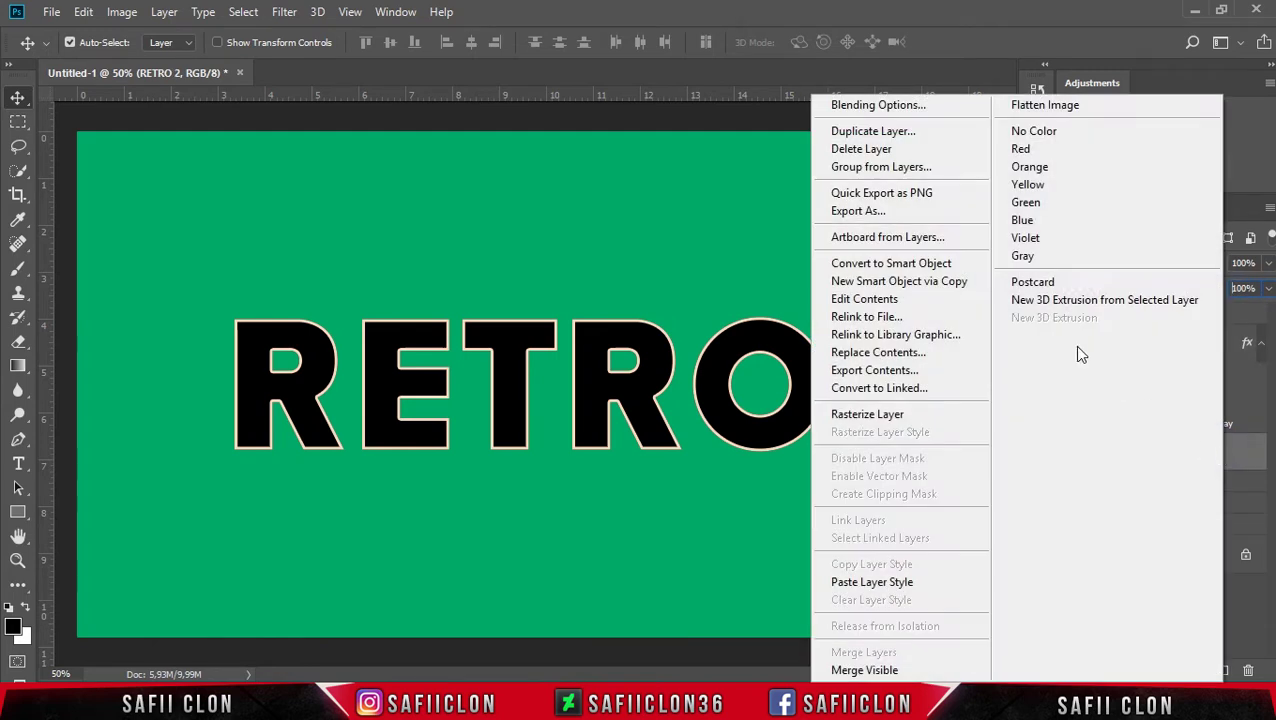
{"action": "left_click", "coordinate": [926, 104]}
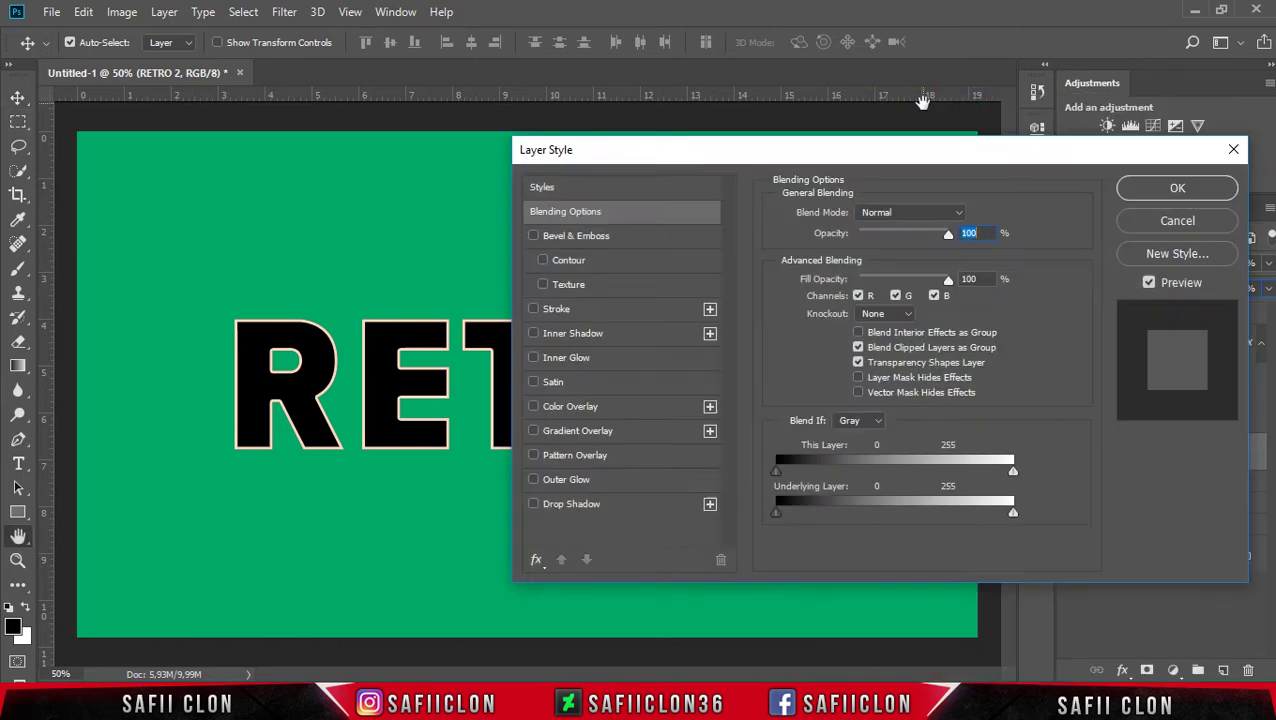
{"action": "left_click_drag", "start_coordinate": [790, 158], "coordinate": [845, 160]}
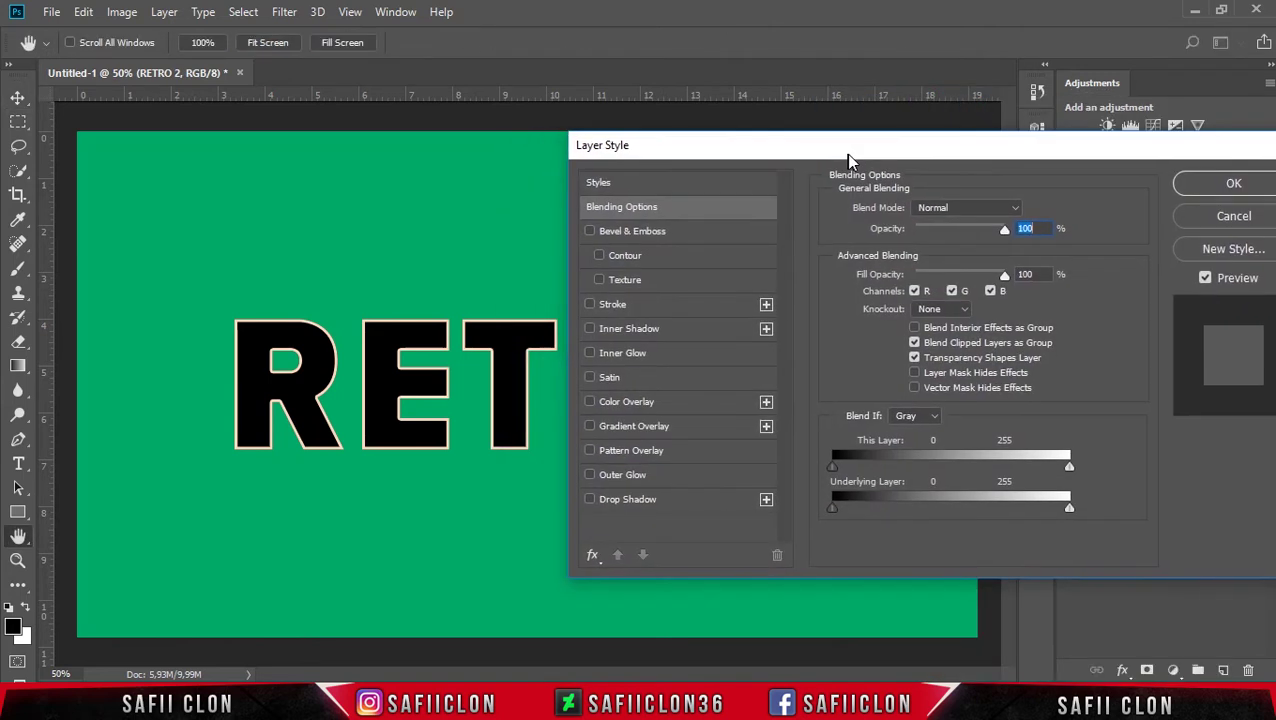
{"action": "left_click", "coordinate": [613, 400]}
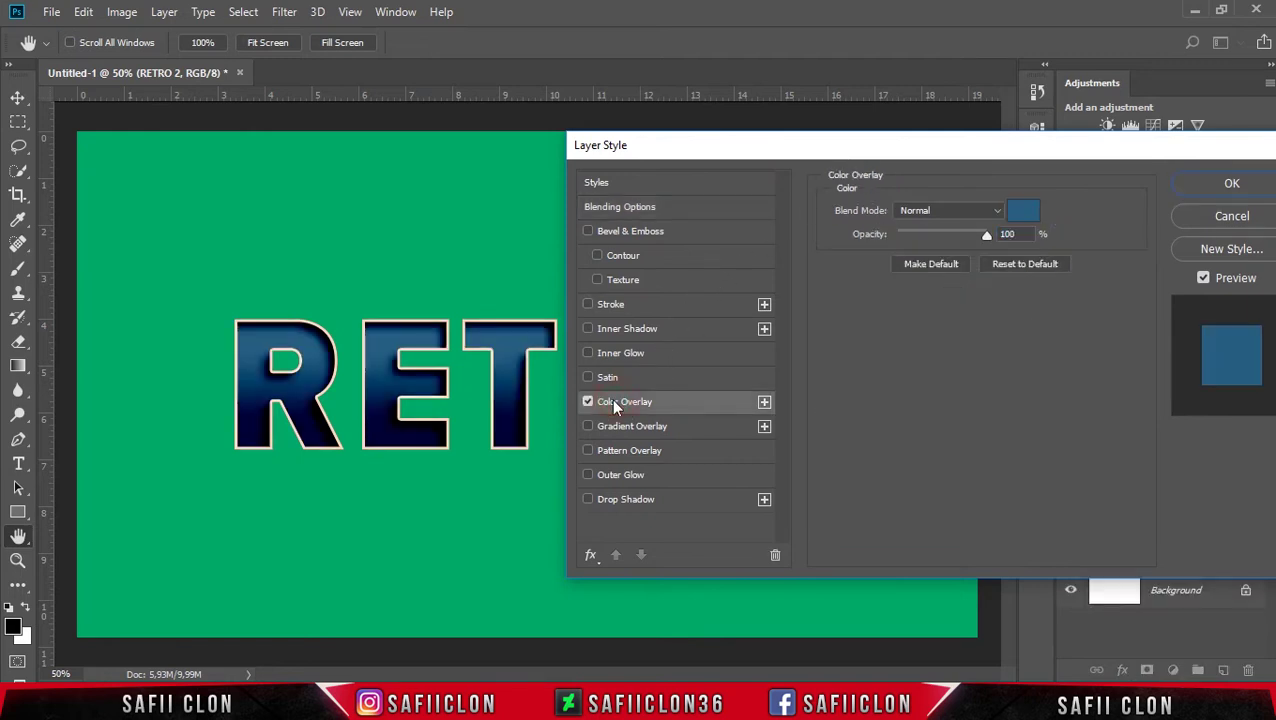
{"action": "left_click", "coordinate": [1022, 210]}
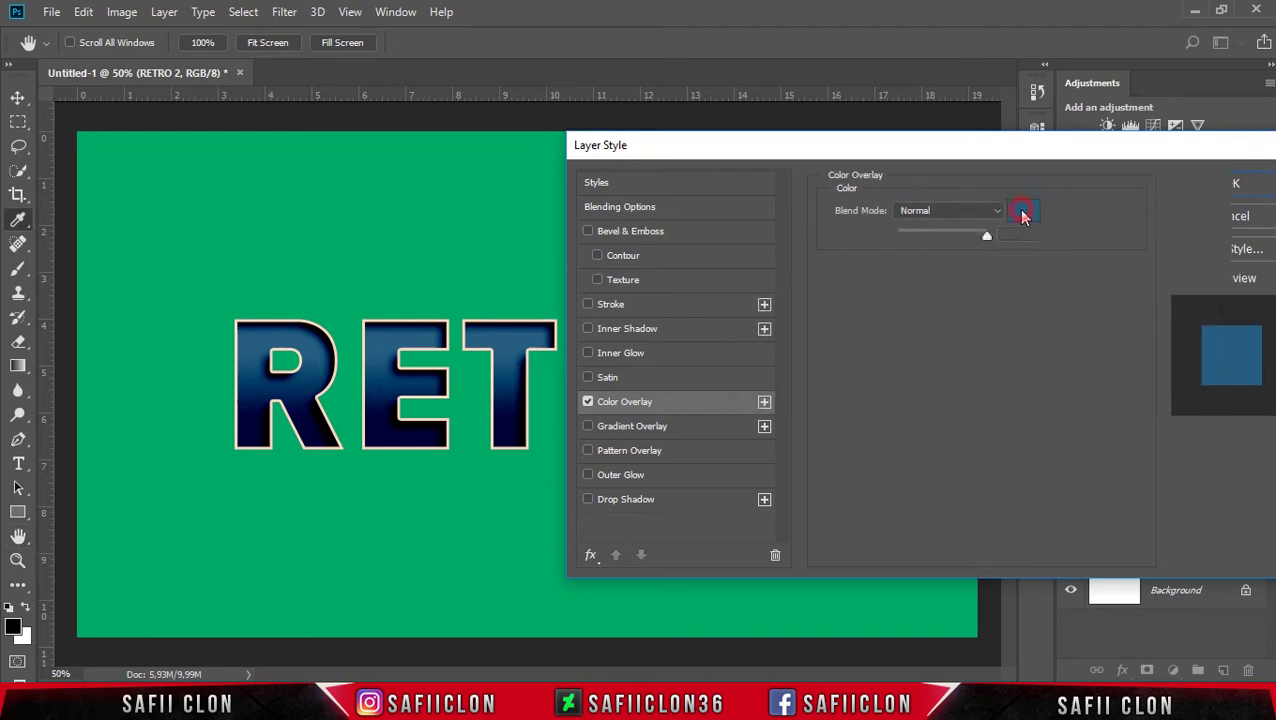
{"action": "type", "text": "275e7f"}
{"action": "type", "text": "e59"}
{"action": "type", "text": "768"}
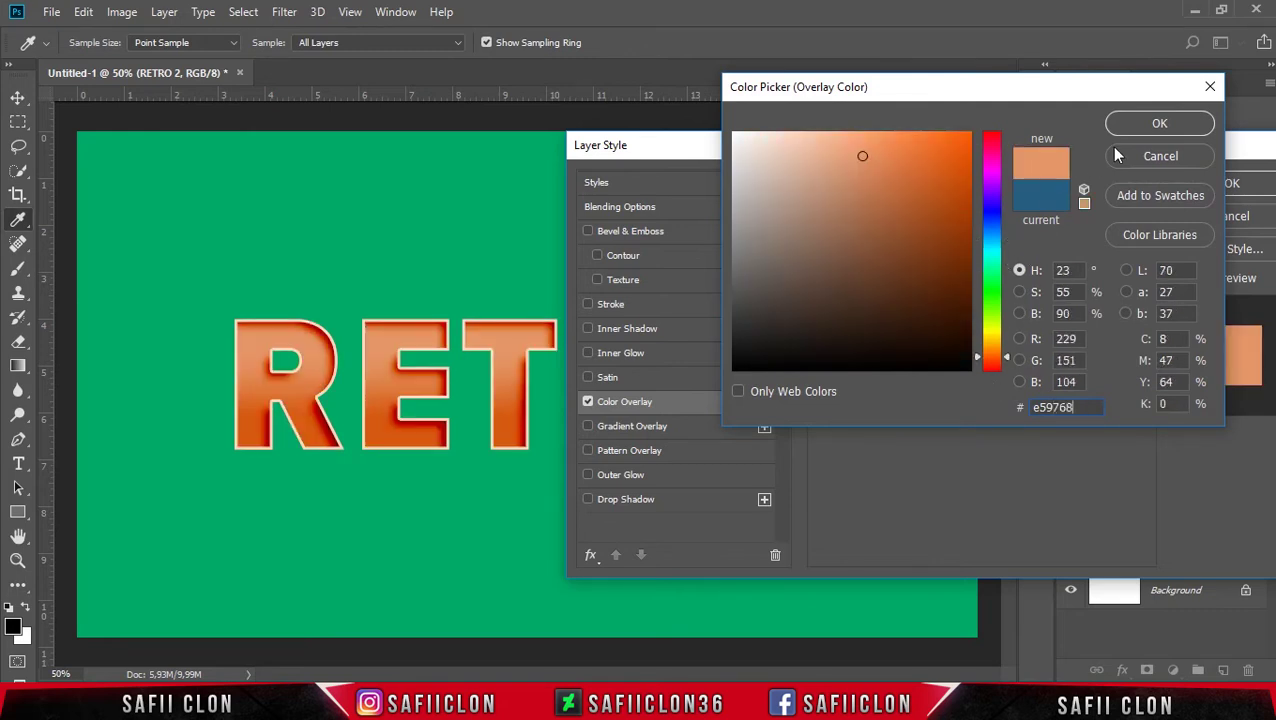
{"action": "left_click", "coordinate": [1161, 125]}
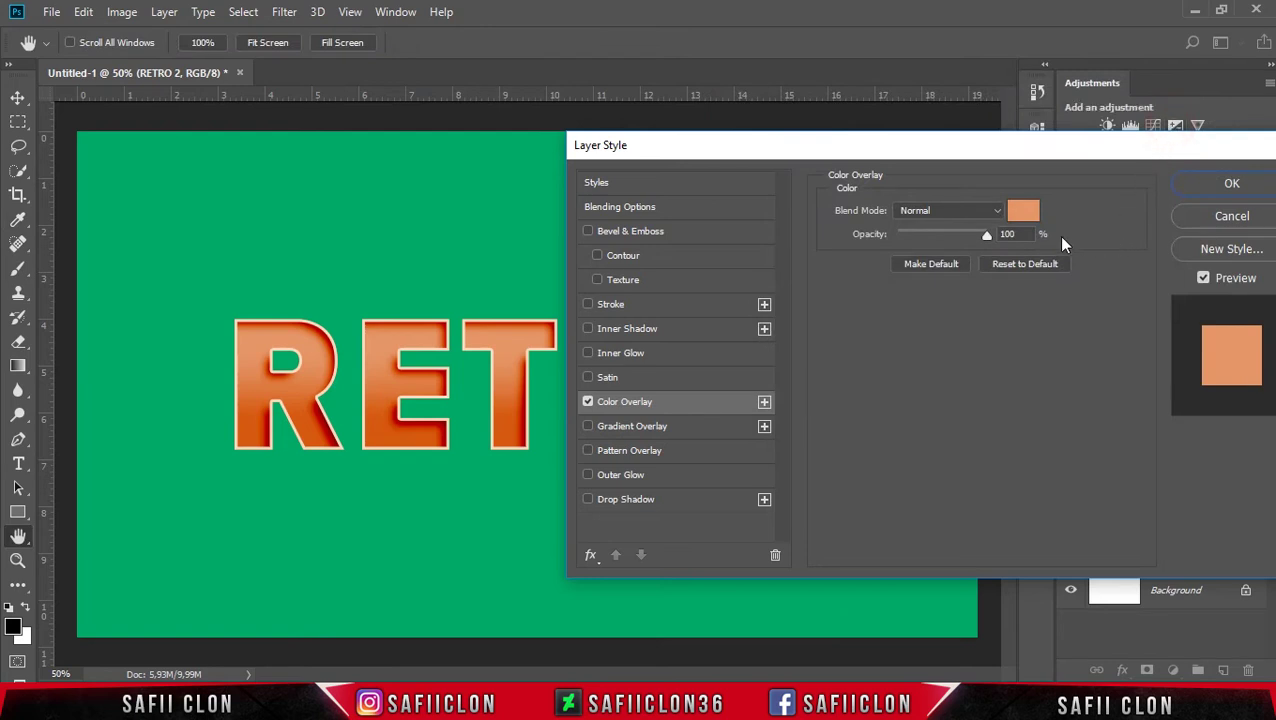
{"action": "left_click_drag", "start_coordinate": [988, 236], "coordinate": [987, 233]}
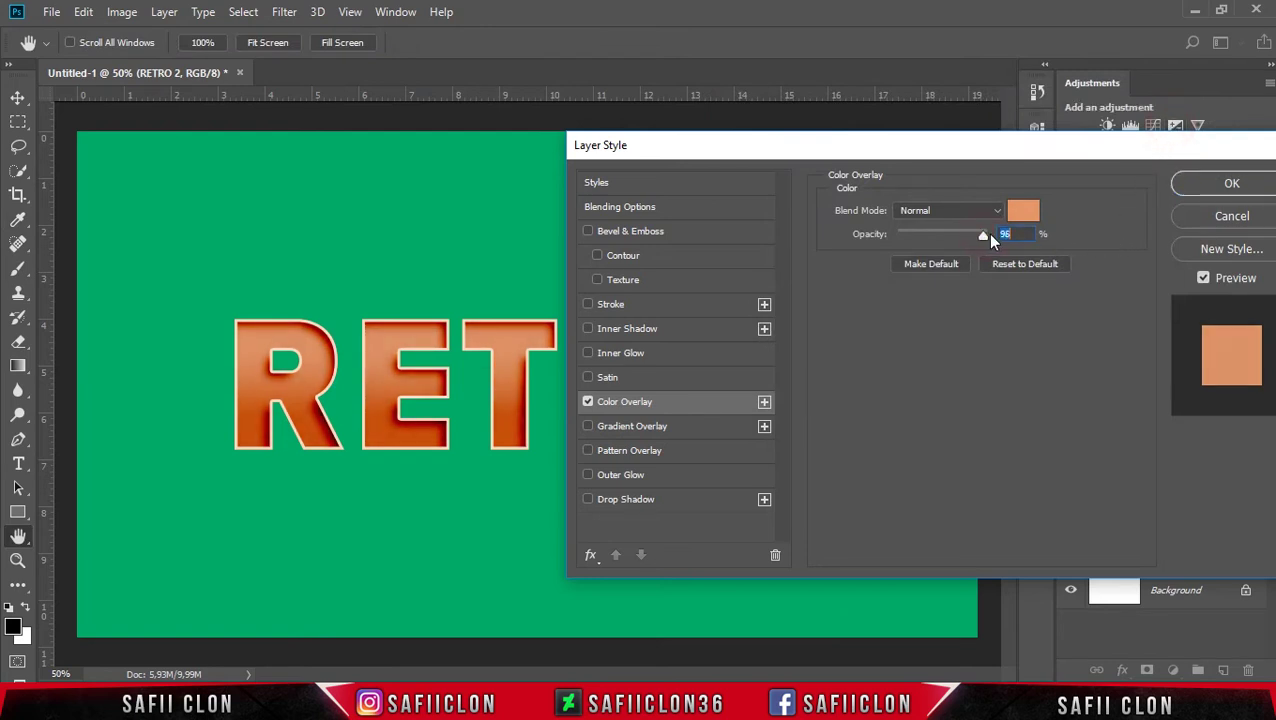
{"action": "left_click", "coordinate": [1002, 212]}
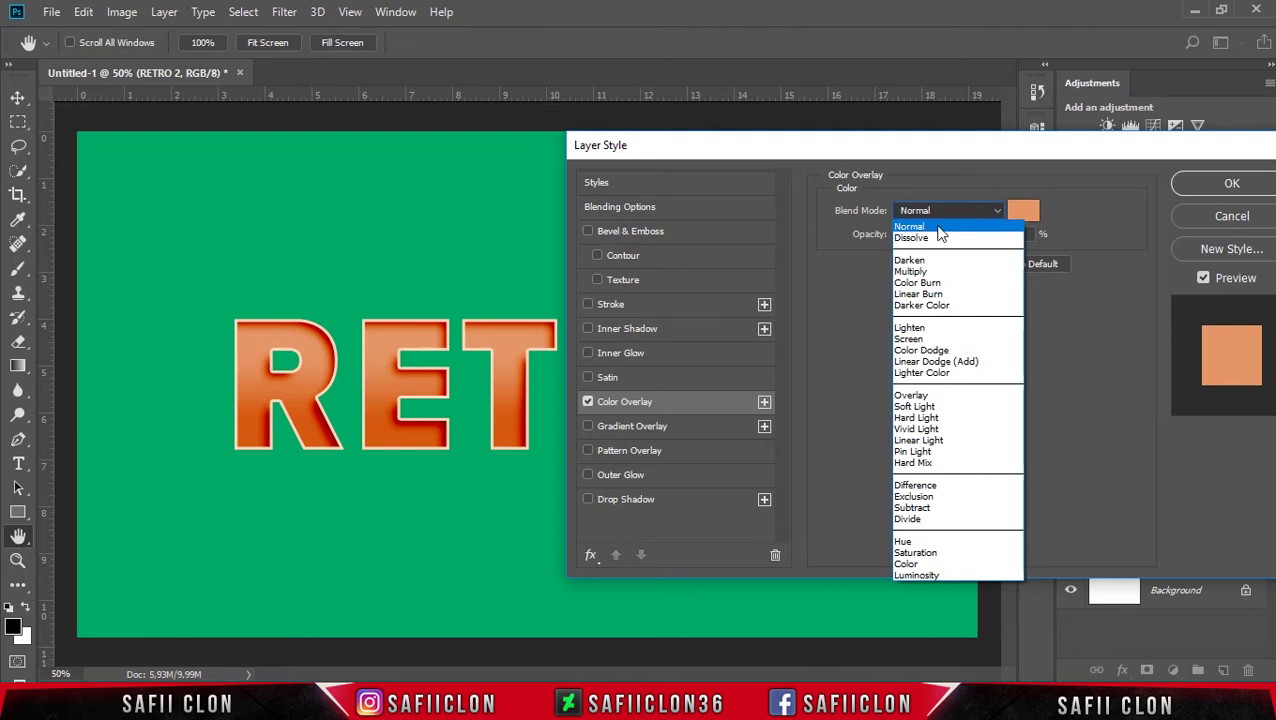
{"action": "left_click", "coordinate": [955, 226]}
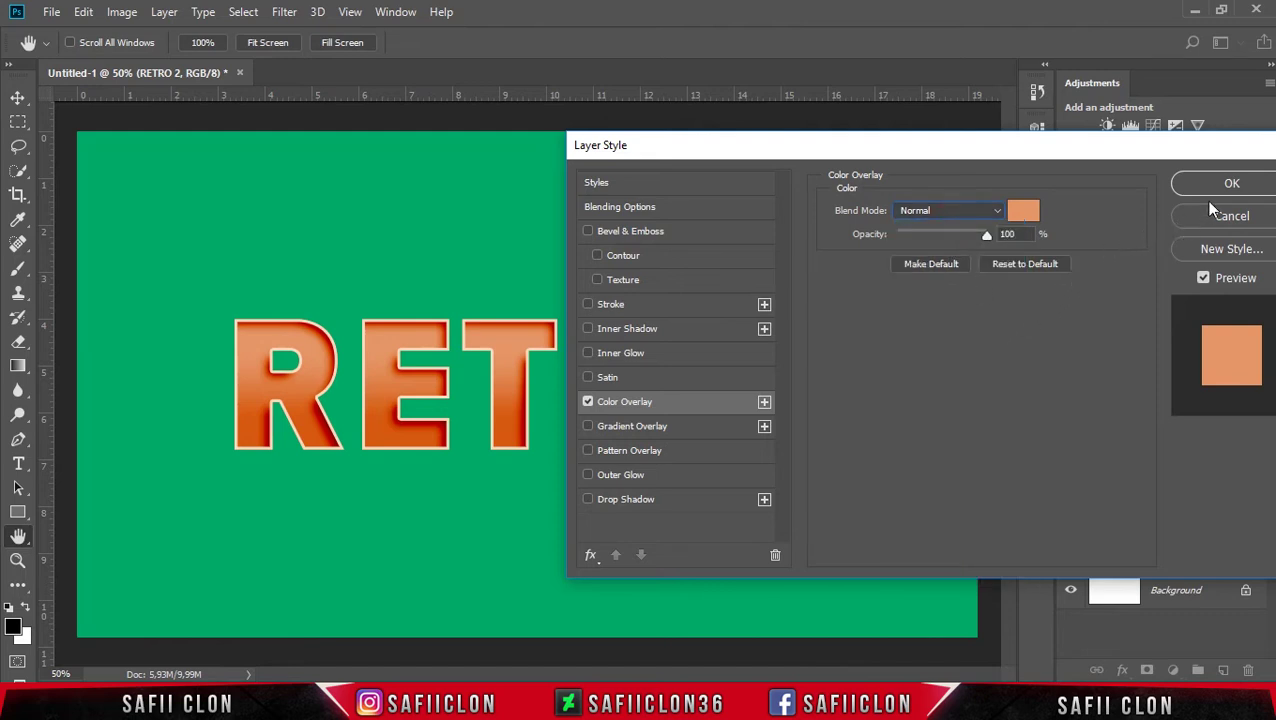
{"action": "left_click", "coordinate": [1230, 186]}
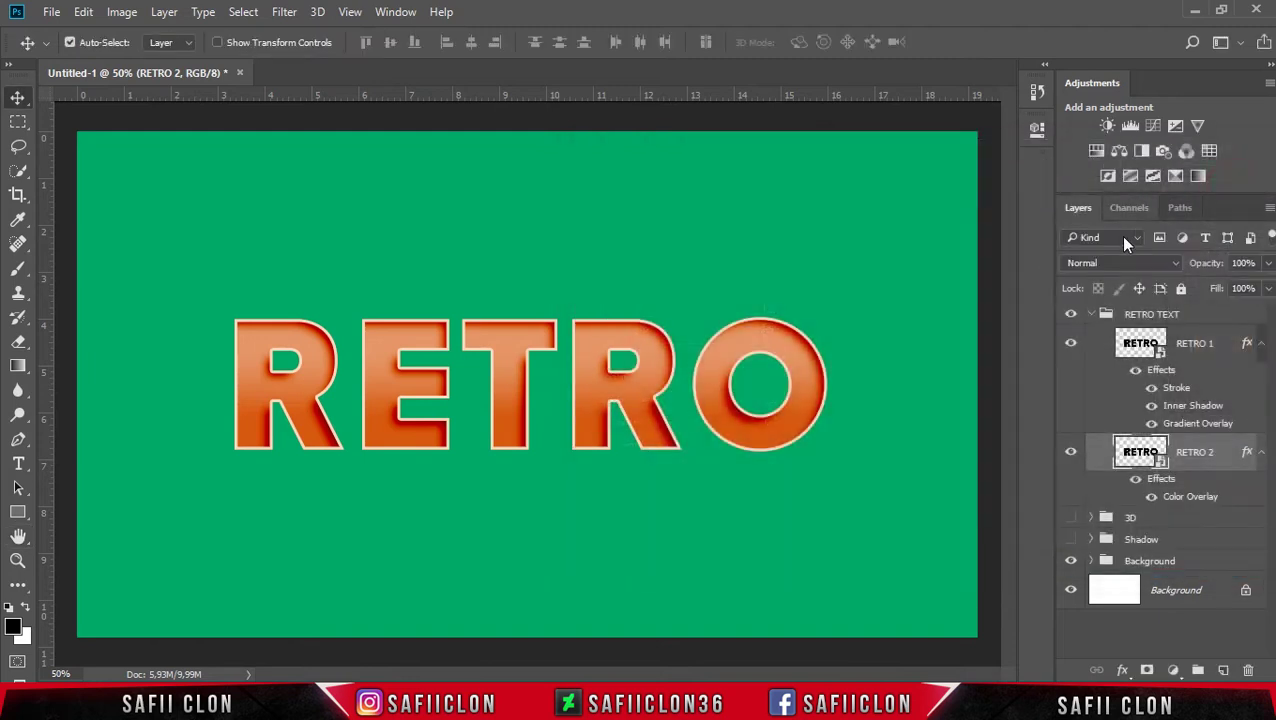
Compare RETRO 2 on and off, then collapse the effect lists and RETRO TEXT group.
{"action": "left_click", "coordinate": [1071, 455]}
{"action": "left_click", "coordinate": [1071, 455]}
{"action": "left_click", "coordinate": [1071, 455]}
{"action": "left_click", "coordinate": [1071, 455]}
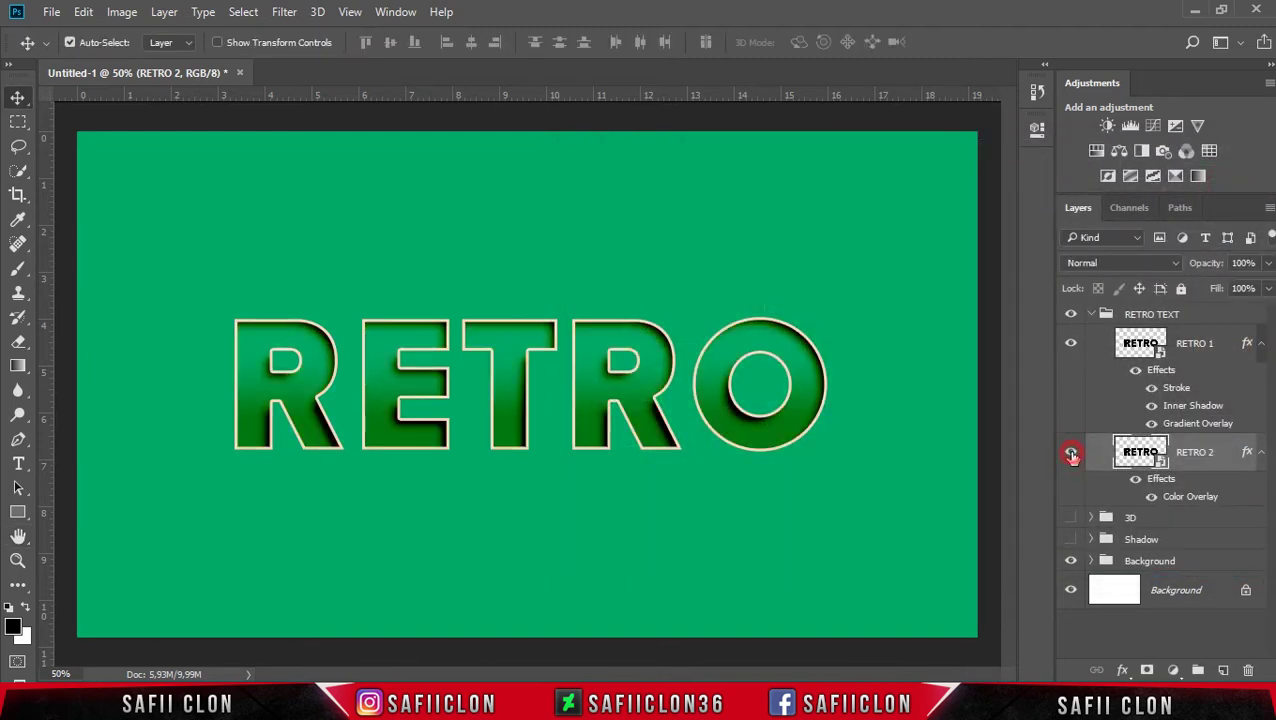
{"action": "left_click", "coordinate": [1260, 453]}
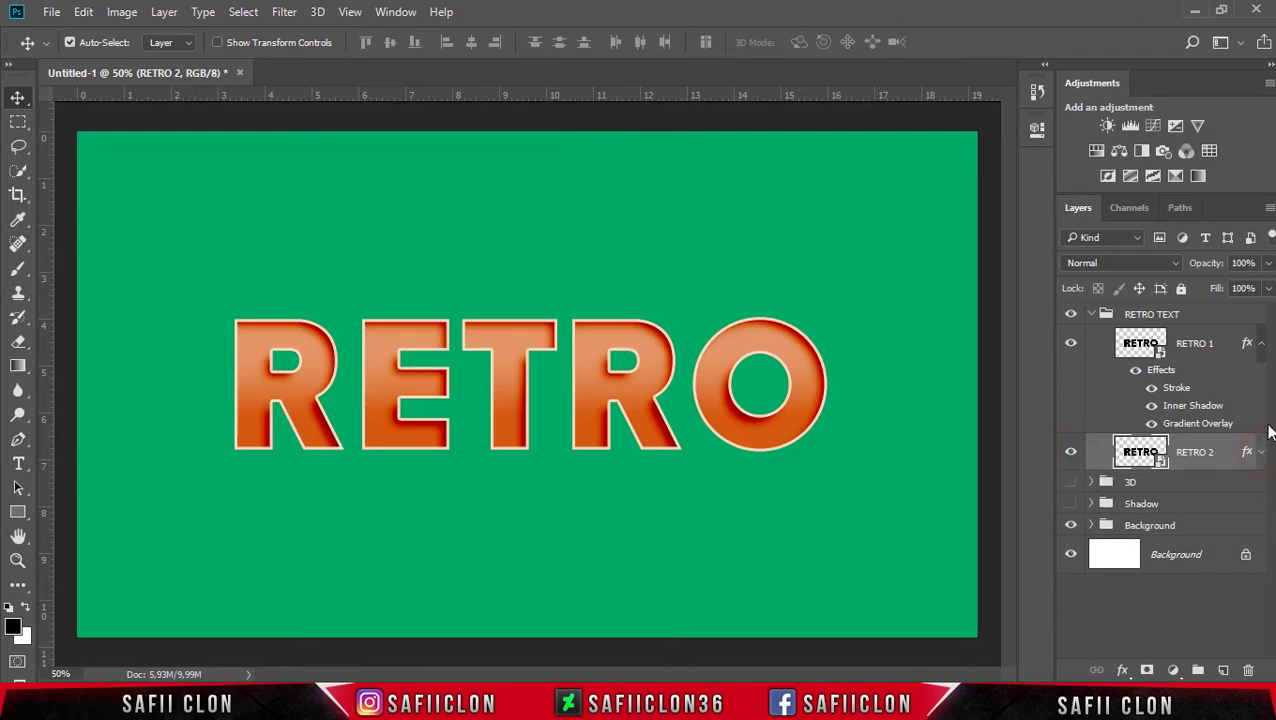
{"action": "left_click", "coordinate": [1261, 346]}
{"action": "left_click", "coordinate": [1091, 314]}
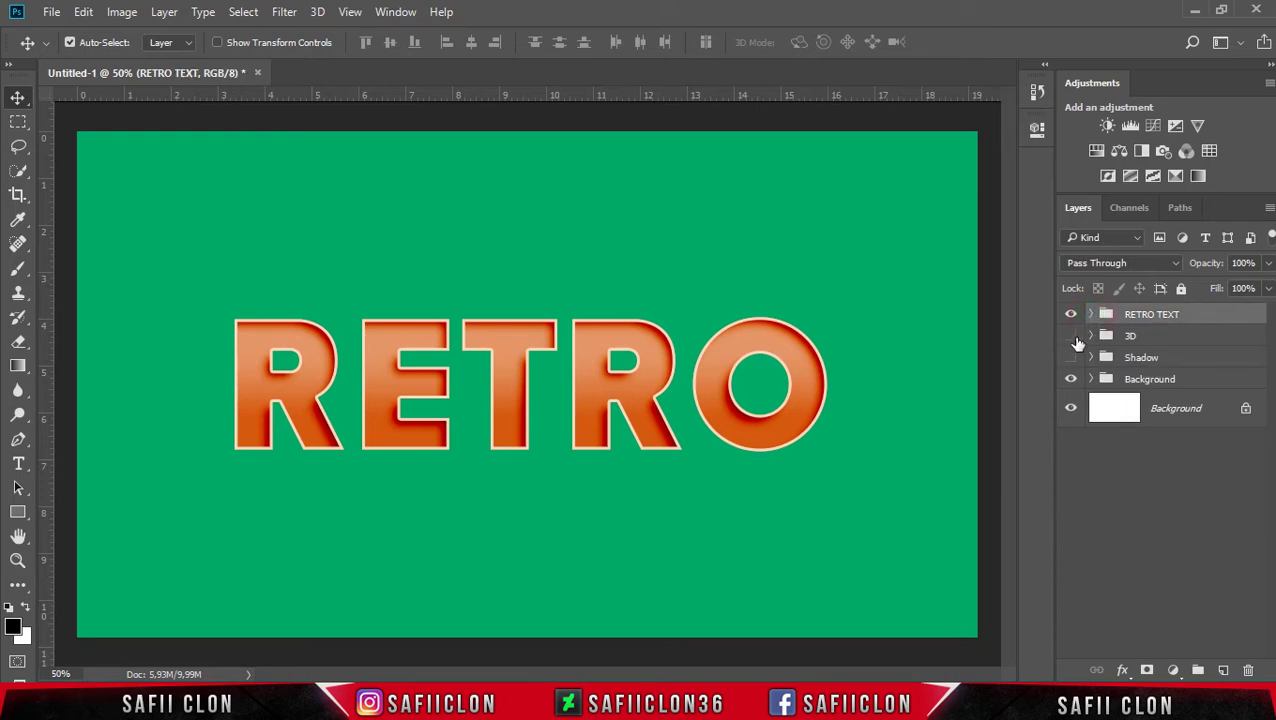
Show and expand the 3D group, hide RETRO TEXT, and select the 3D layer.
{"action": "left_click", "coordinate": [1070, 336]}
{"action": "left_click", "coordinate": [1091, 336]}
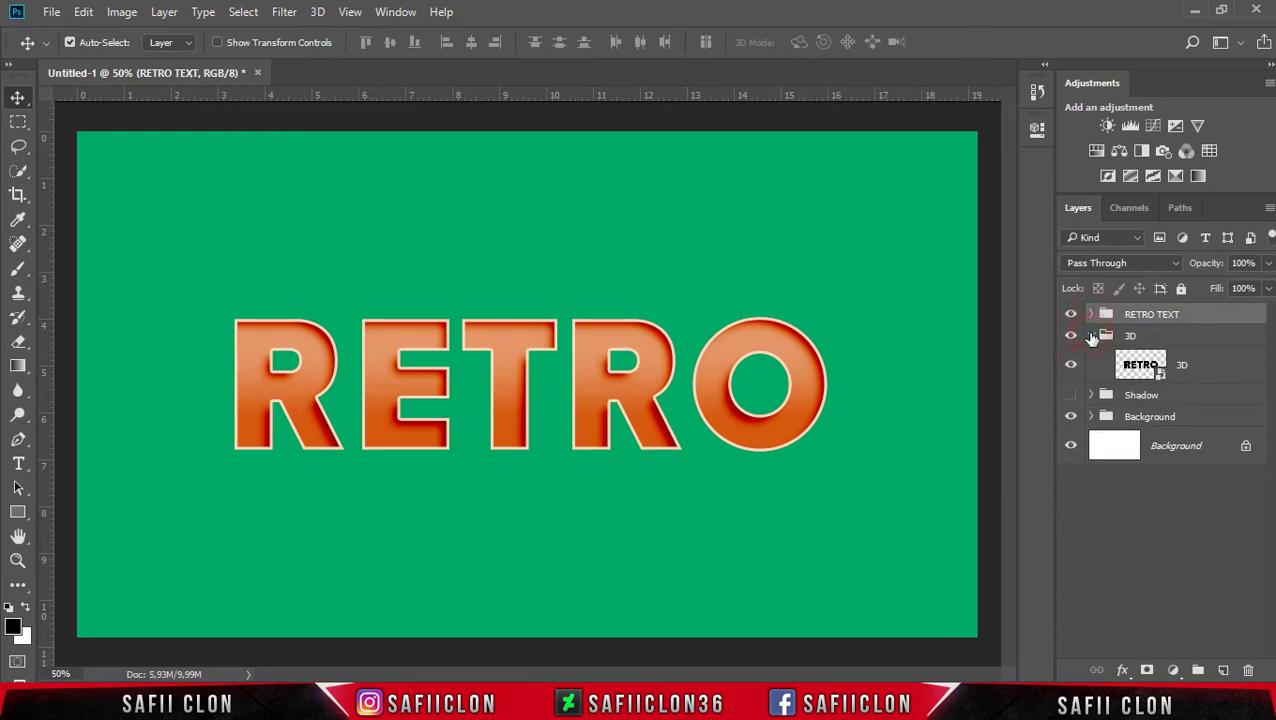
{"action": "left_click", "coordinate": [1188, 342]}
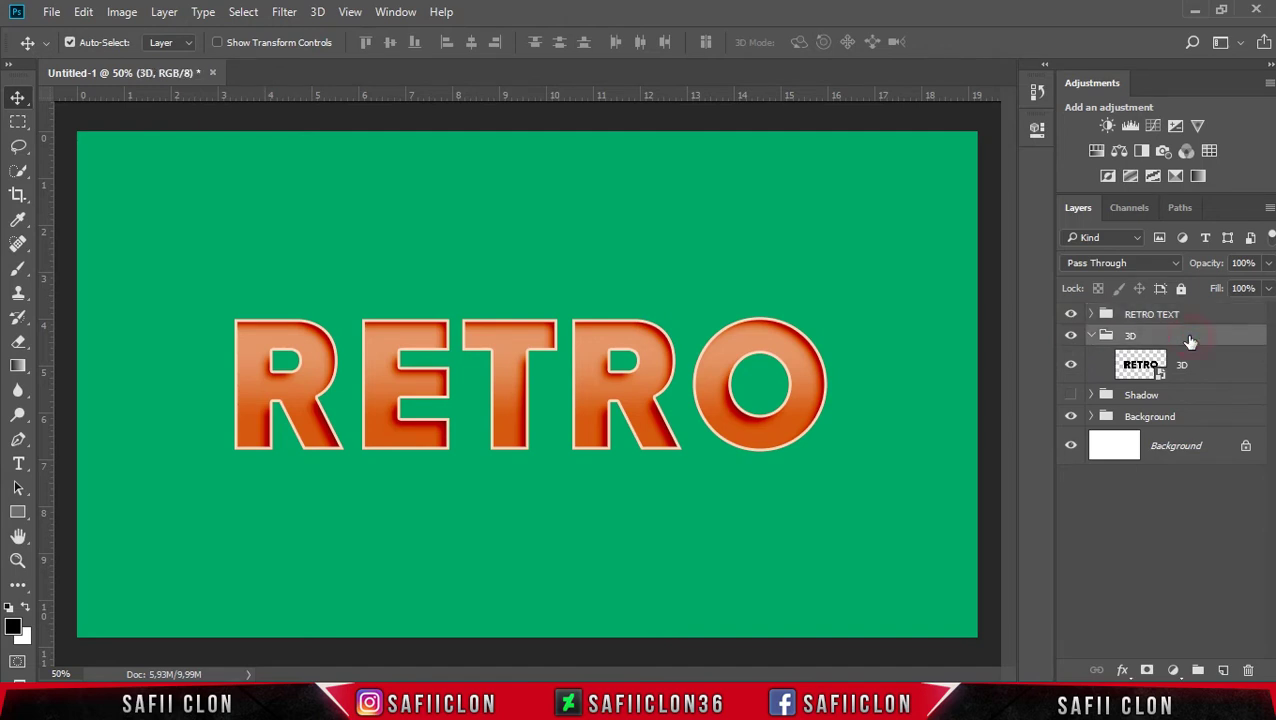
{"action": "left_click", "coordinate": [1071, 314]}
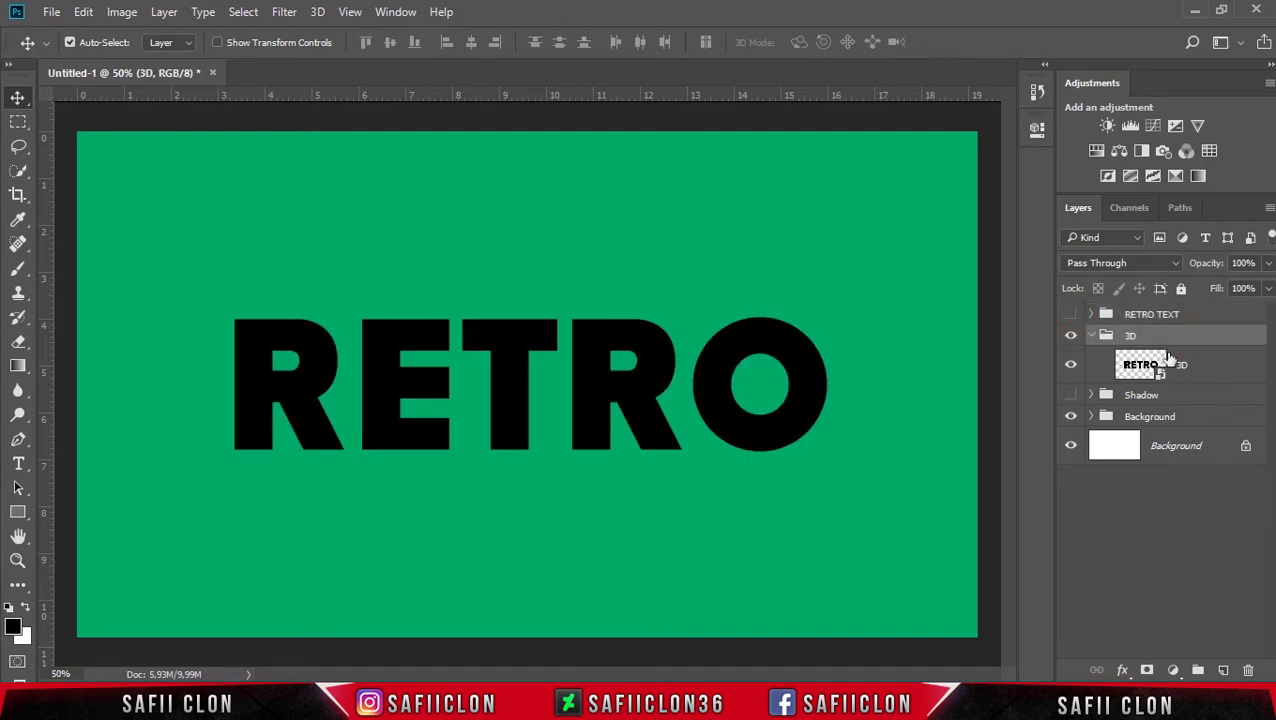
{"action": "left_click", "coordinate": [1212, 370]}
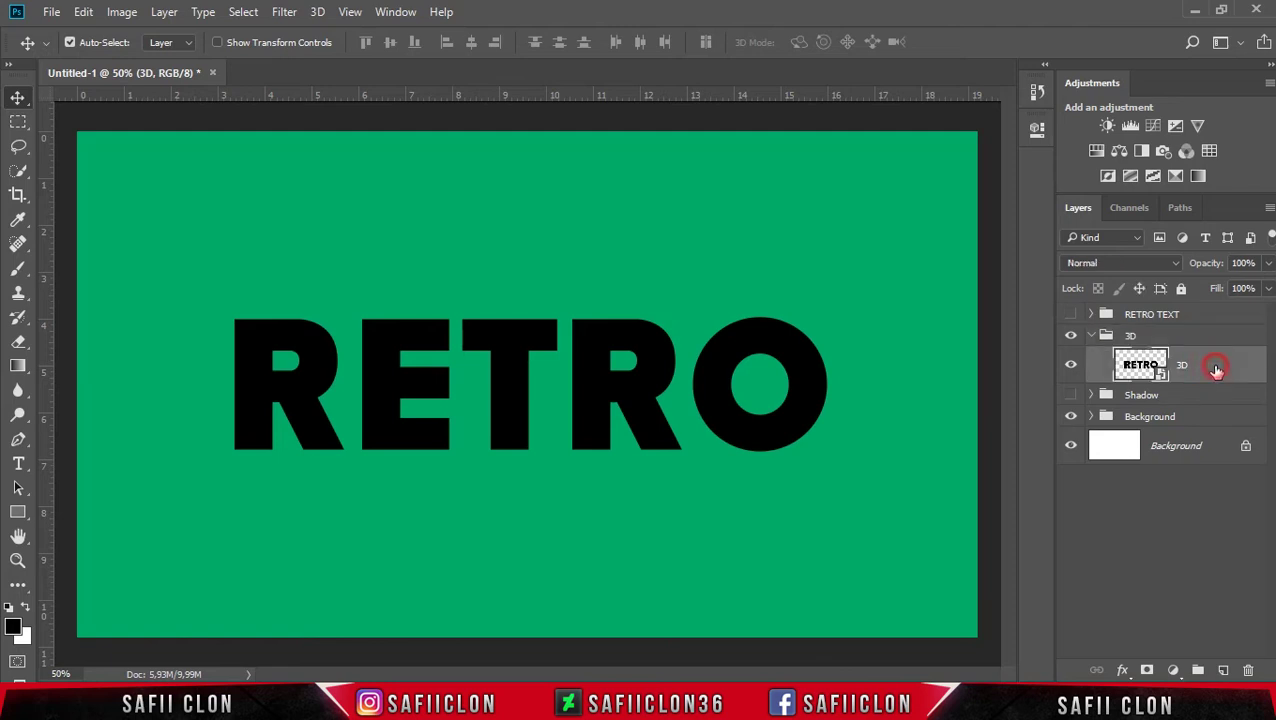
Add a Smooth Inner Bevel, direction Up, with Size 0 to the 3D layer.
{"action": "right_click", "coordinate": [1216, 370]}
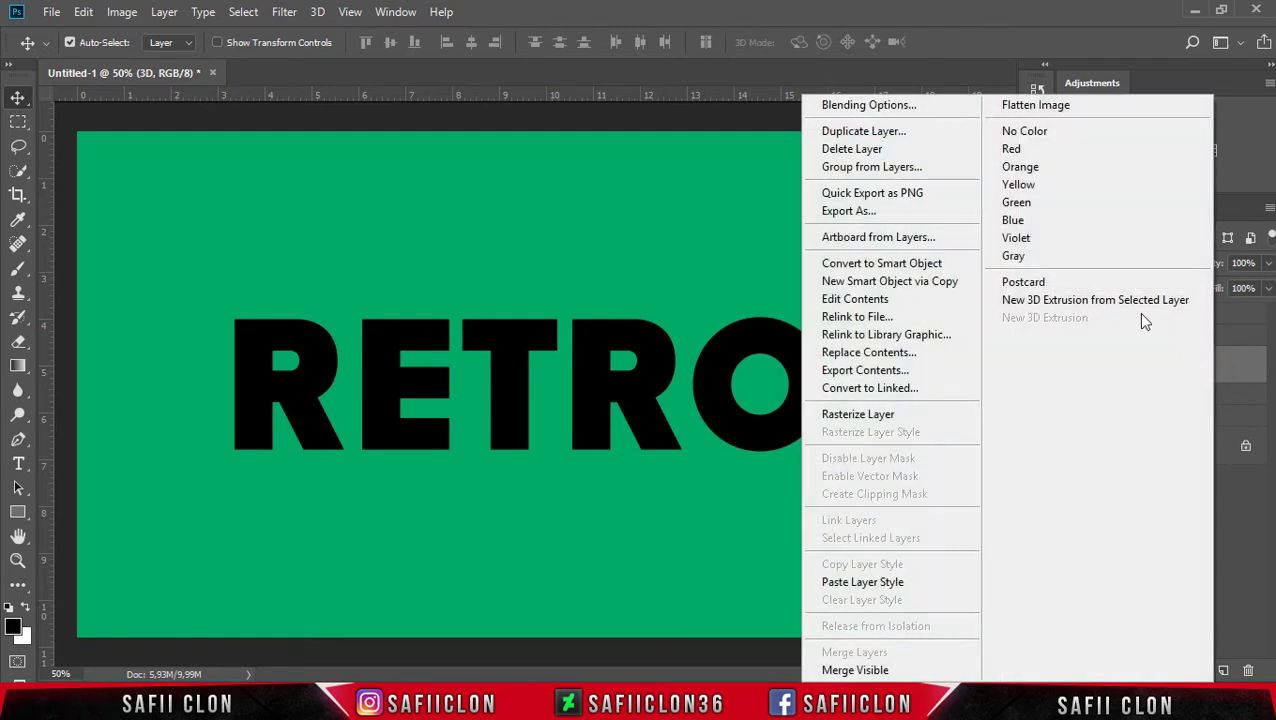
{"action": "left_click", "coordinate": [885, 104]}
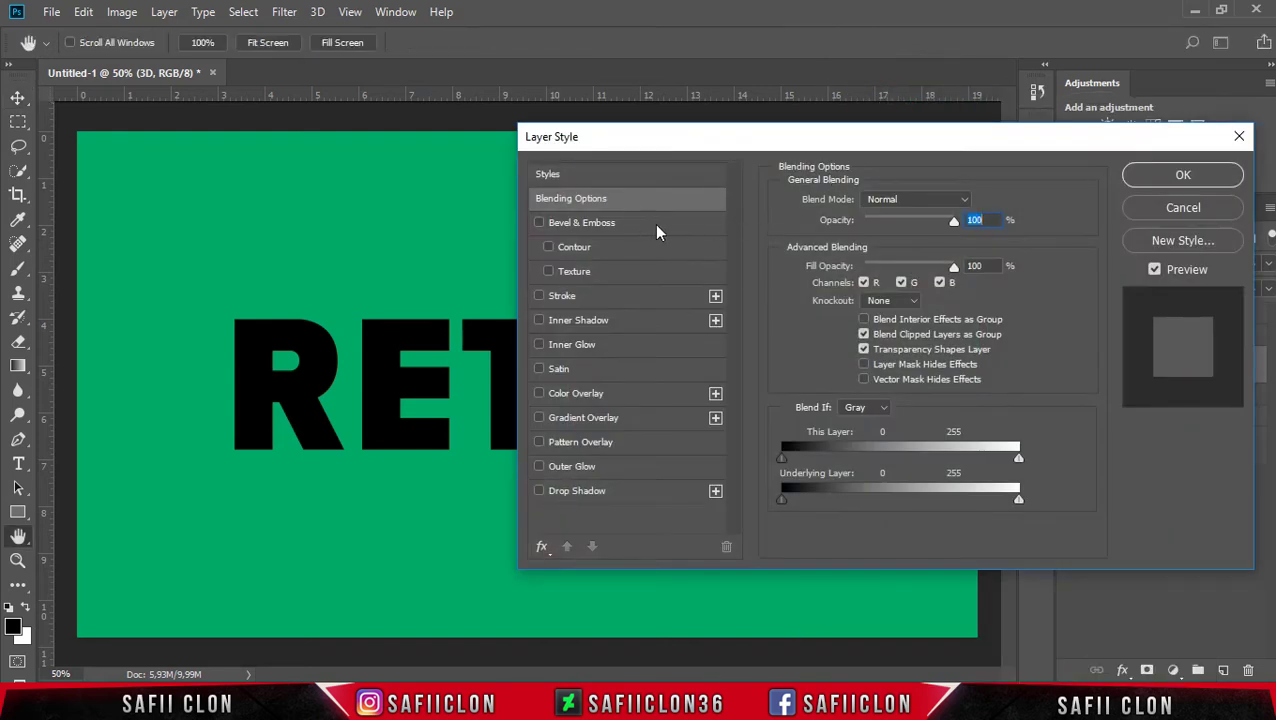
{"action": "left_click", "coordinate": [585, 224]}
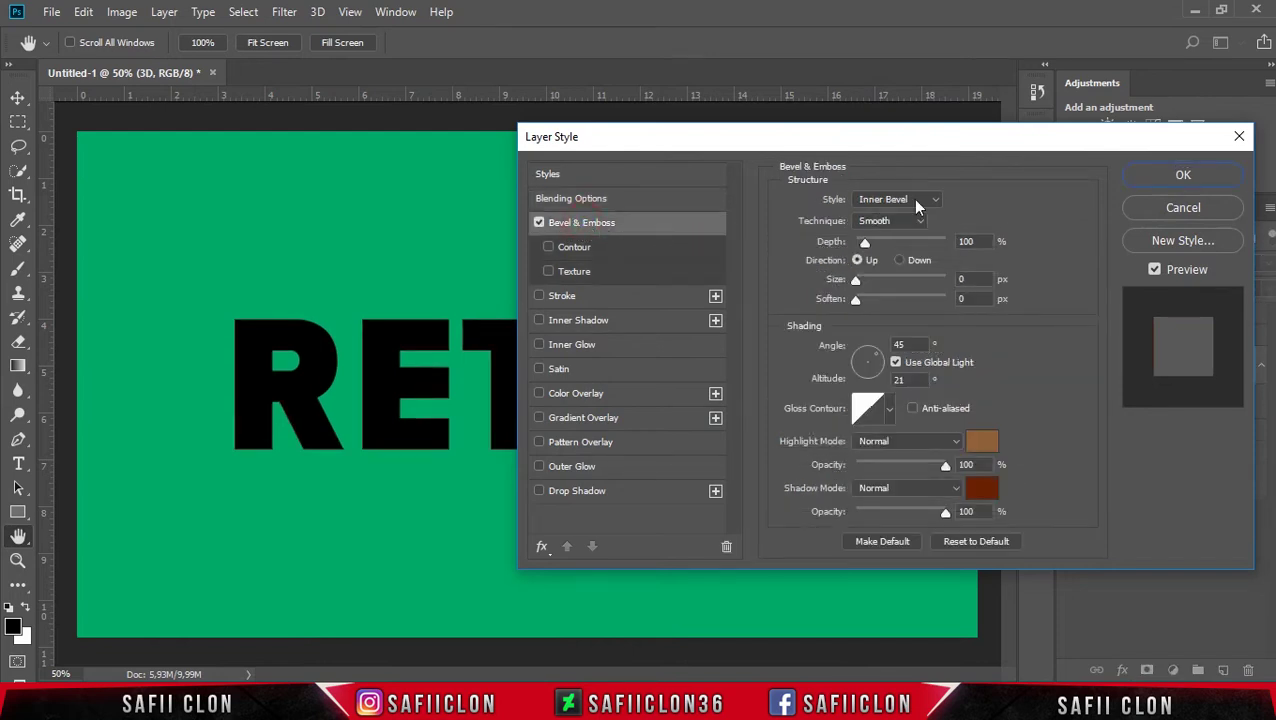
{"action": "left_click", "coordinate": [923, 200]}
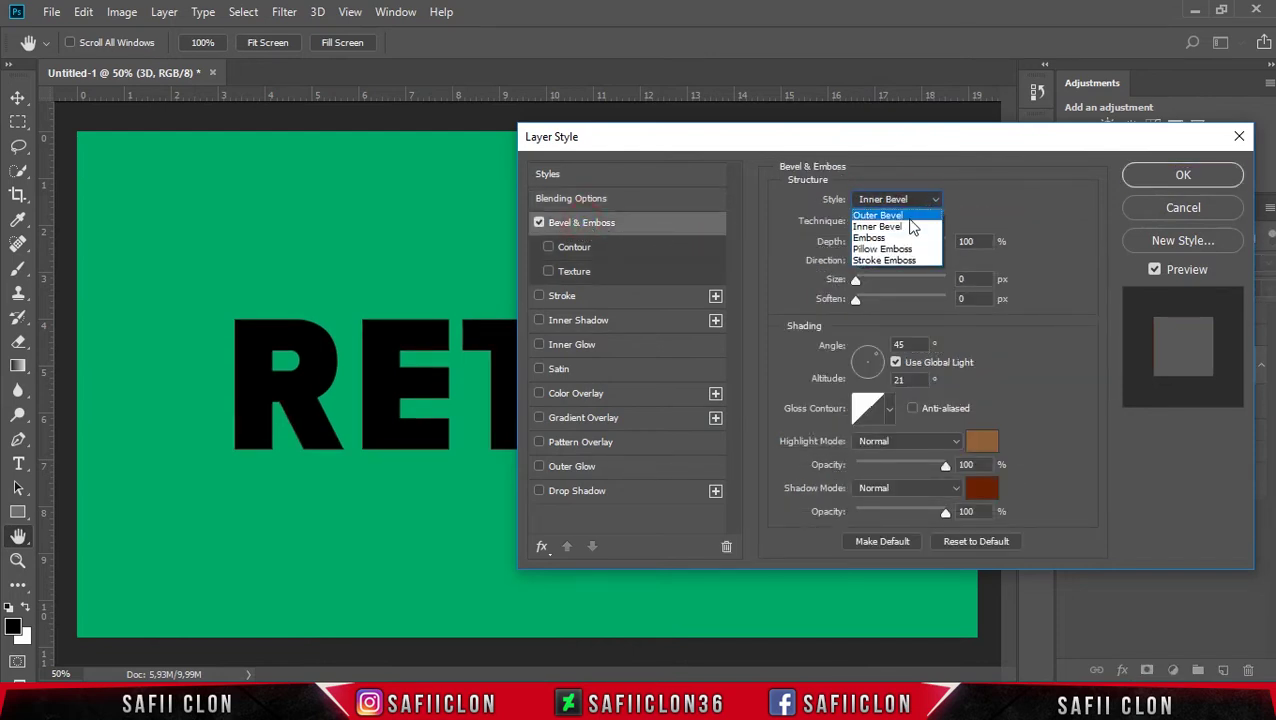
{"action": "left_click", "coordinate": [884, 228]}
{"action": "left_click", "coordinate": [893, 222]}
{"action": "left_click", "coordinate": [882, 237]}
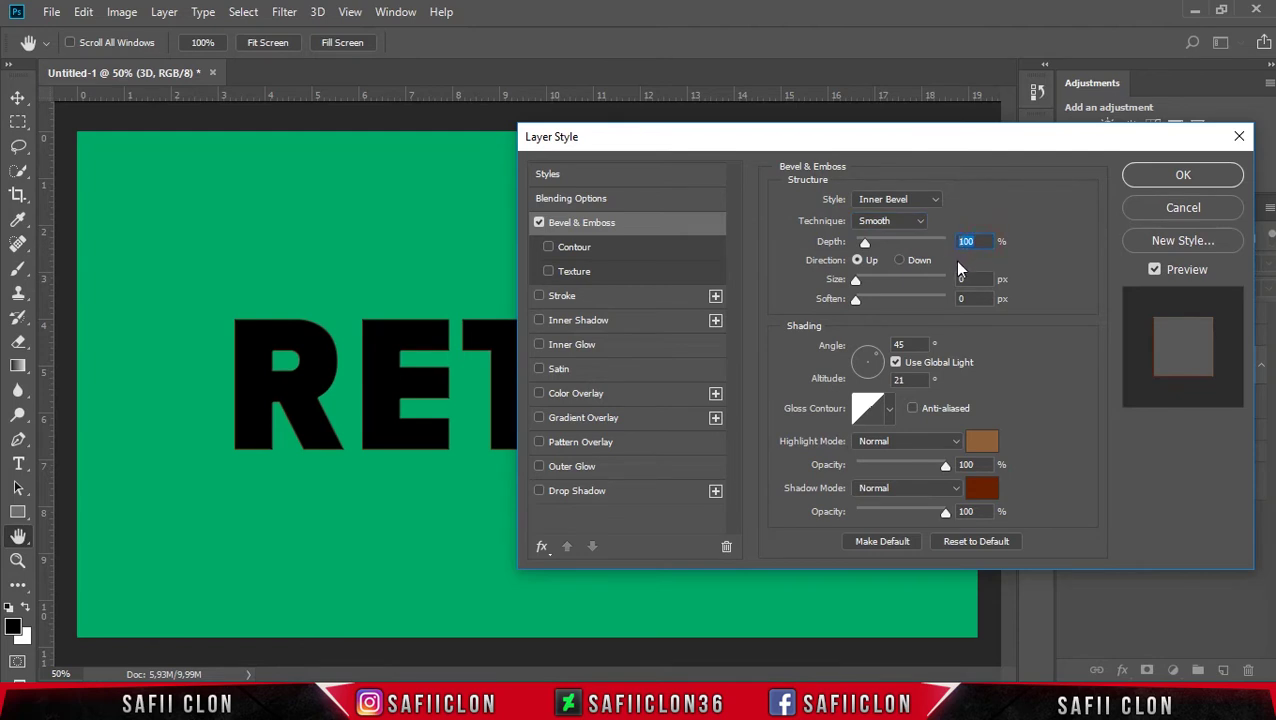
{"action": "left_click", "coordinate": [857, 260]}
{"action": "left_click", "coordinate": [962, 280]}
{"action": "left_click", "coordinate": [900, 345]}
{"action": "left_click", "coordinate": [901, 380]}
Set the bevel highlight colour to #8f603a and the shadow colour to #692000.
{"action": "left_click", "coordinate": [981, 441]}
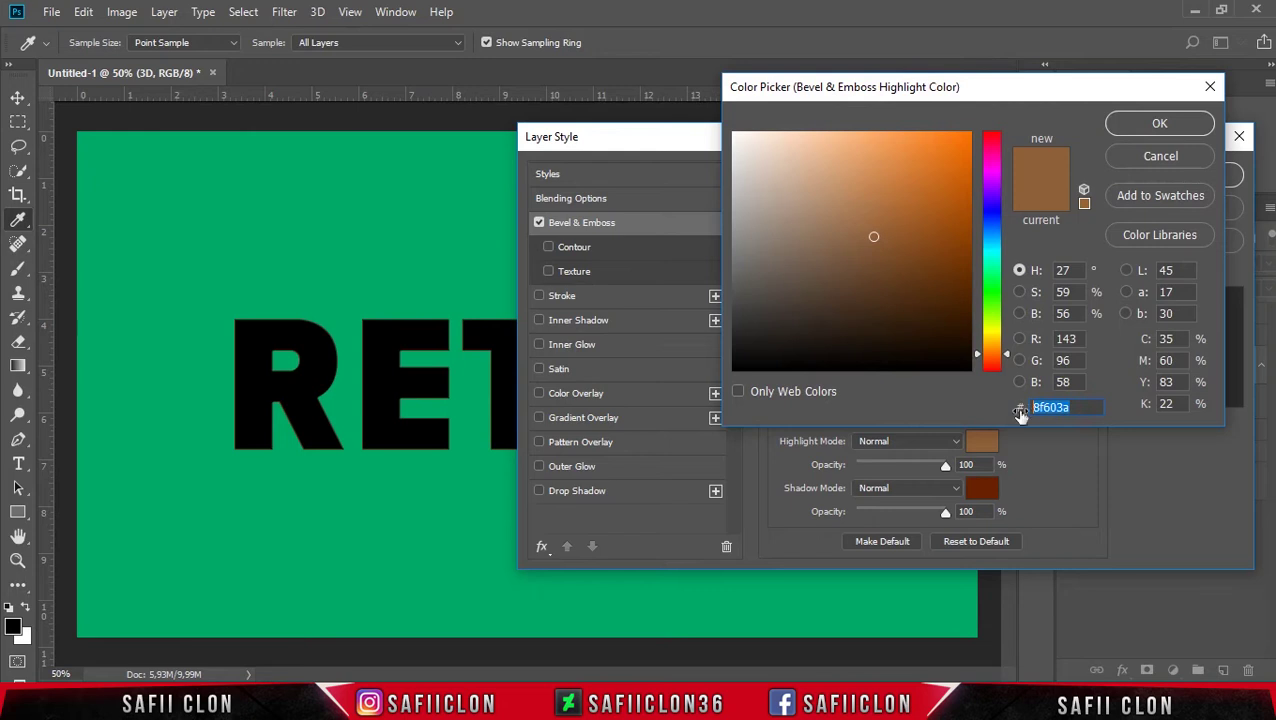
{"action": "type", "text": "8f"}
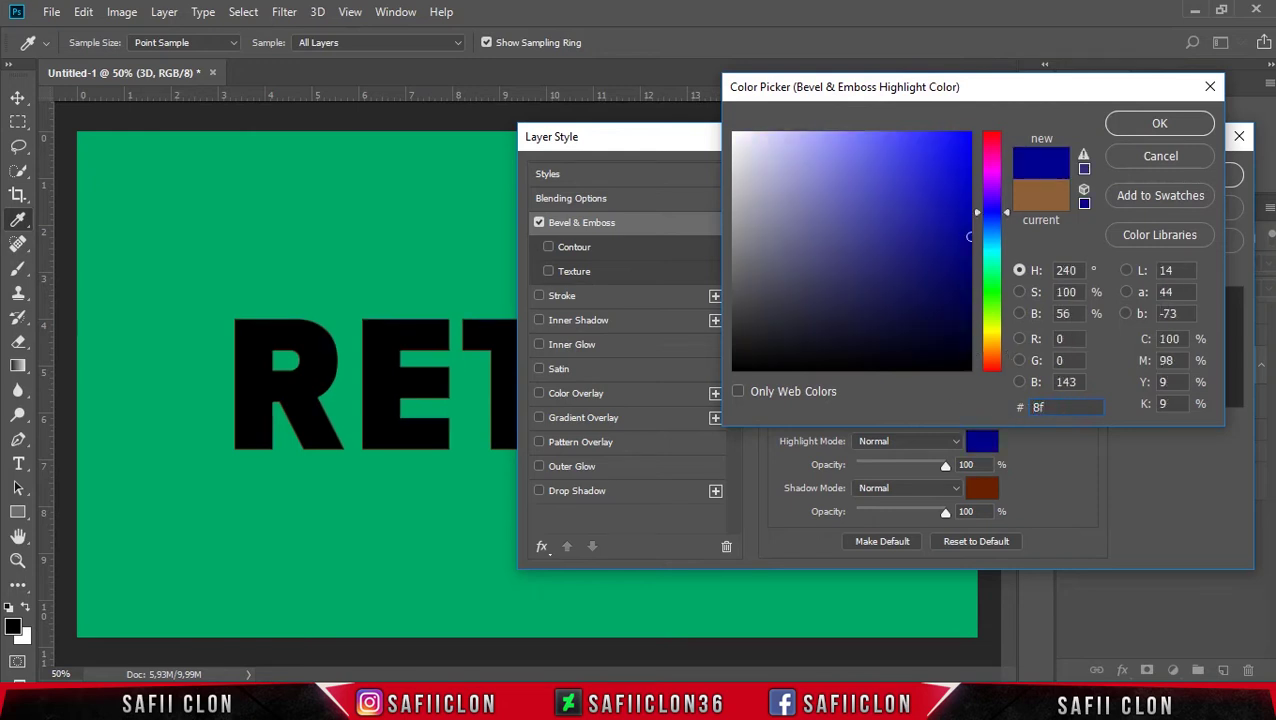
{"action": "type", "text": "603a"}
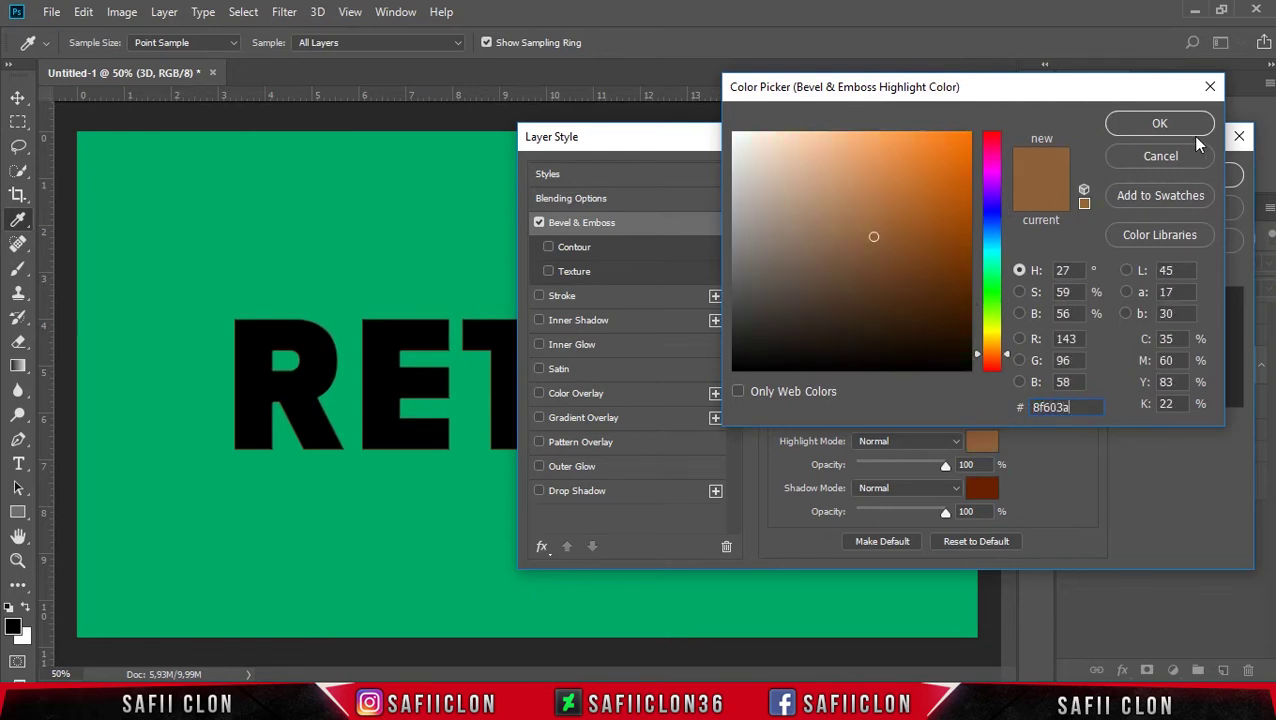
{"action": "left_click", "coordinate": [1195, 123]}
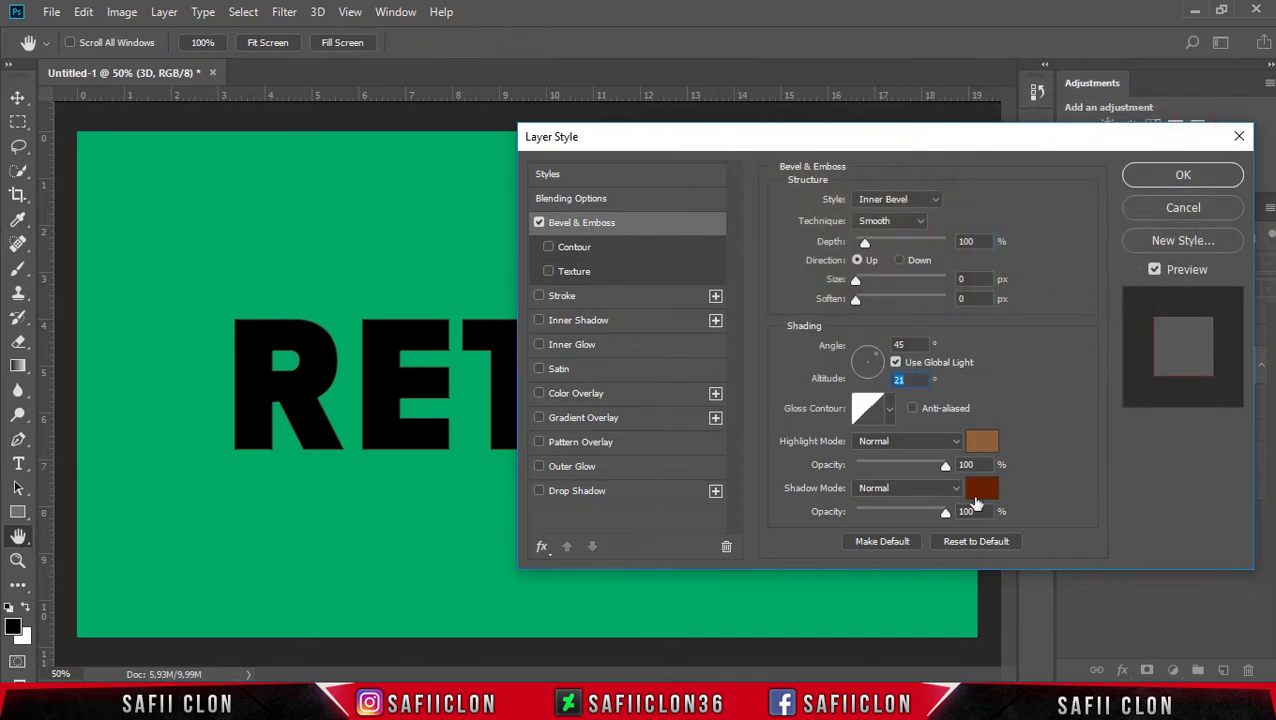
{"action": "left_click", "coordinate": [985, 493]}
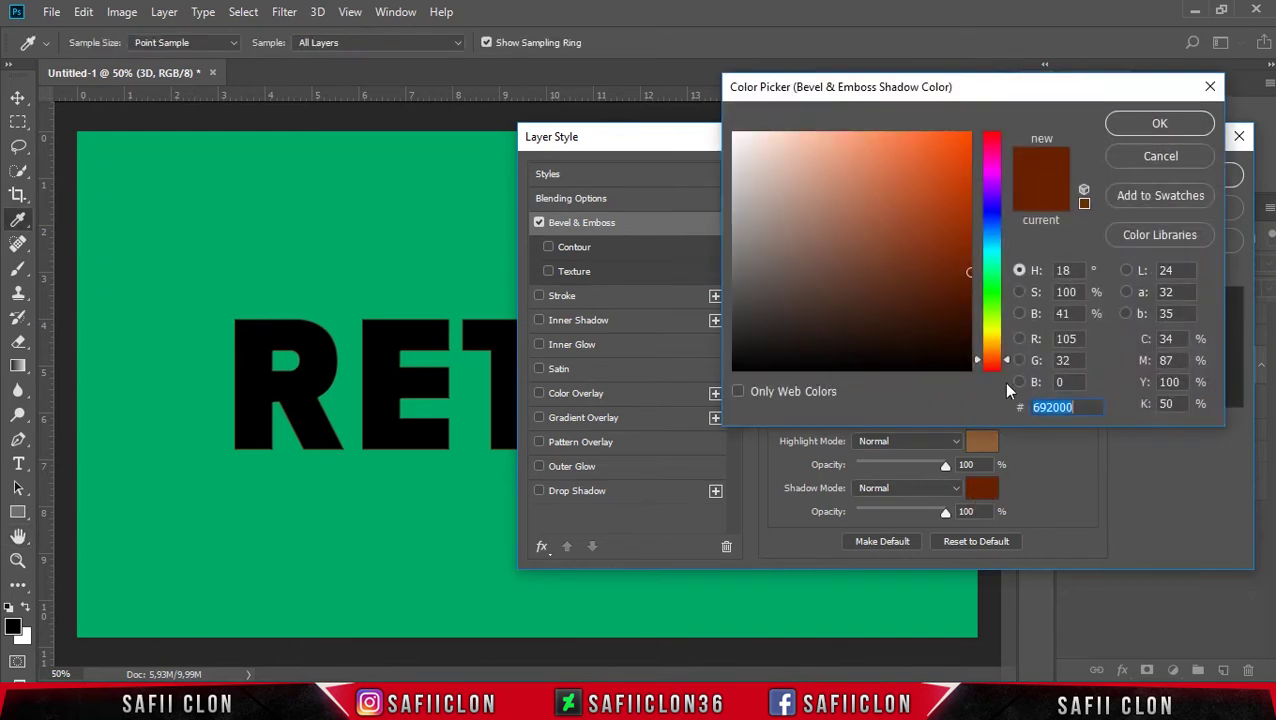
{"action": "left_click_drag", "start_coordinate": [1075, 407], "coordinate": [1040, 407]}
{"action": "type", "text": "692000"}
{"action": "left_click", "coordinate": [1159, 123]}
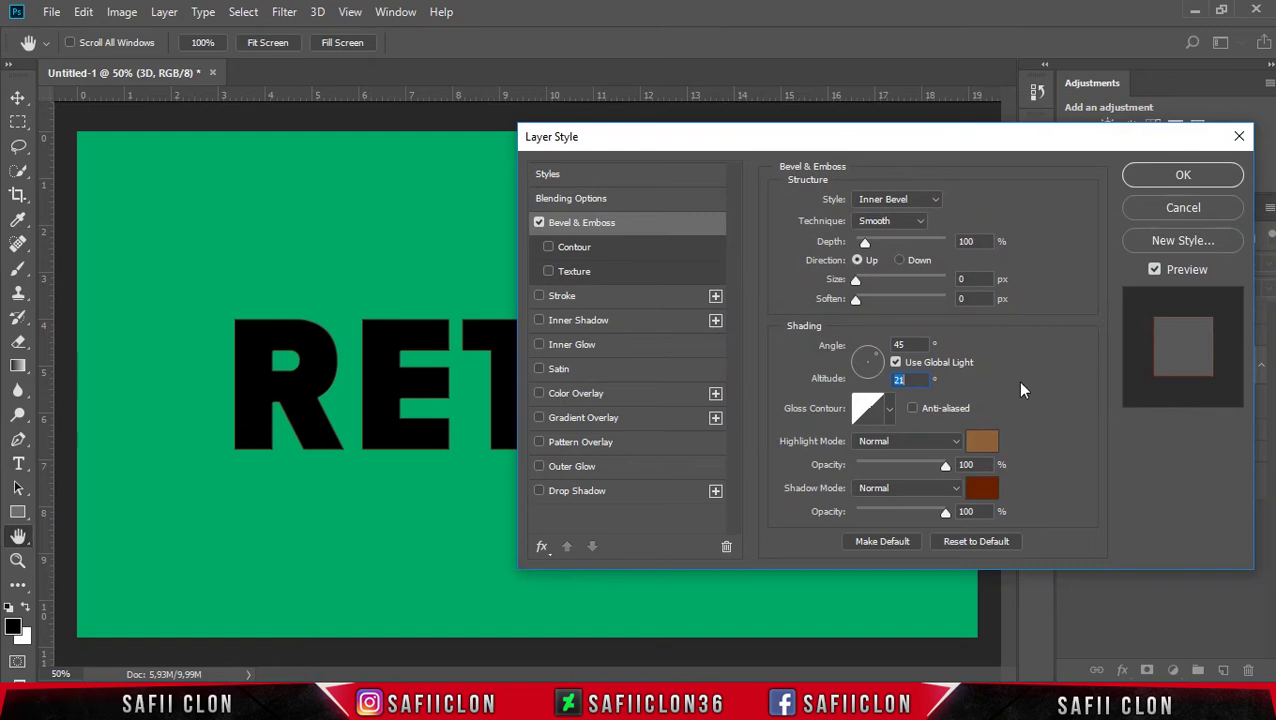
Keep highlight and shadow modes at Normal with both opacities at 100%.
{"action": "left_click", "coordinate": [955, 441]}
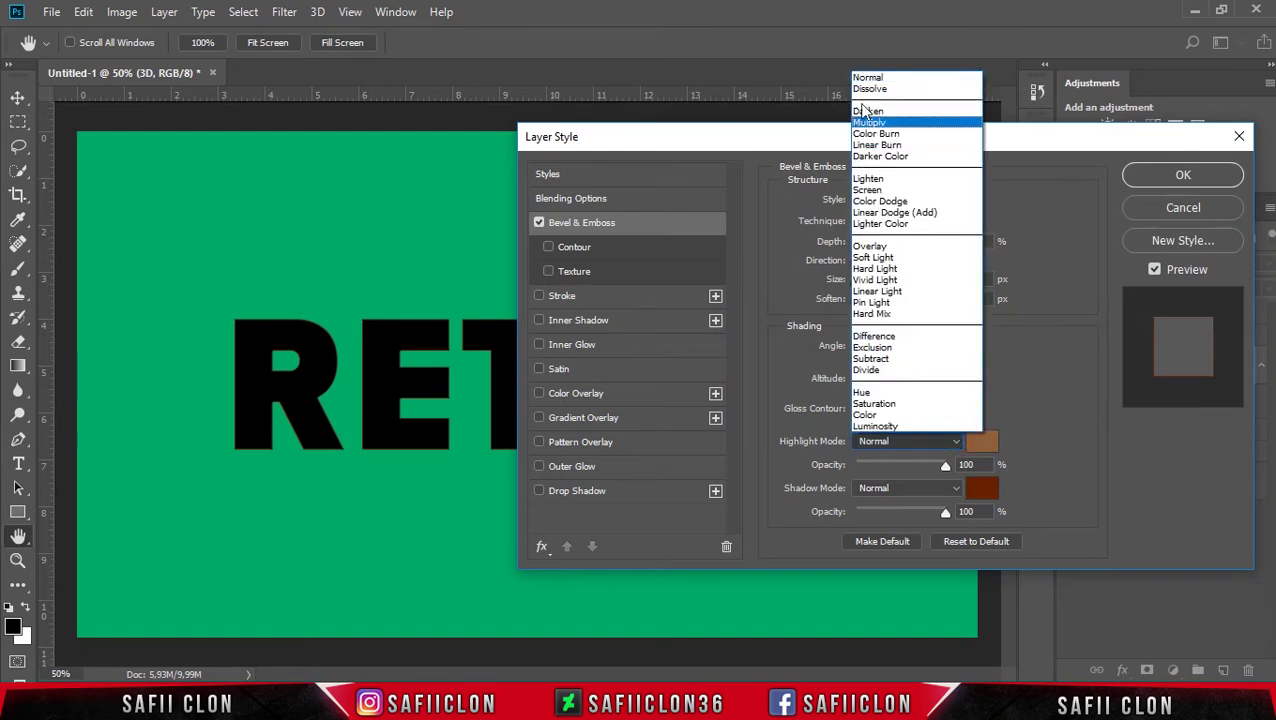
{"action": "left_click", "coordinate": [880, 80]}
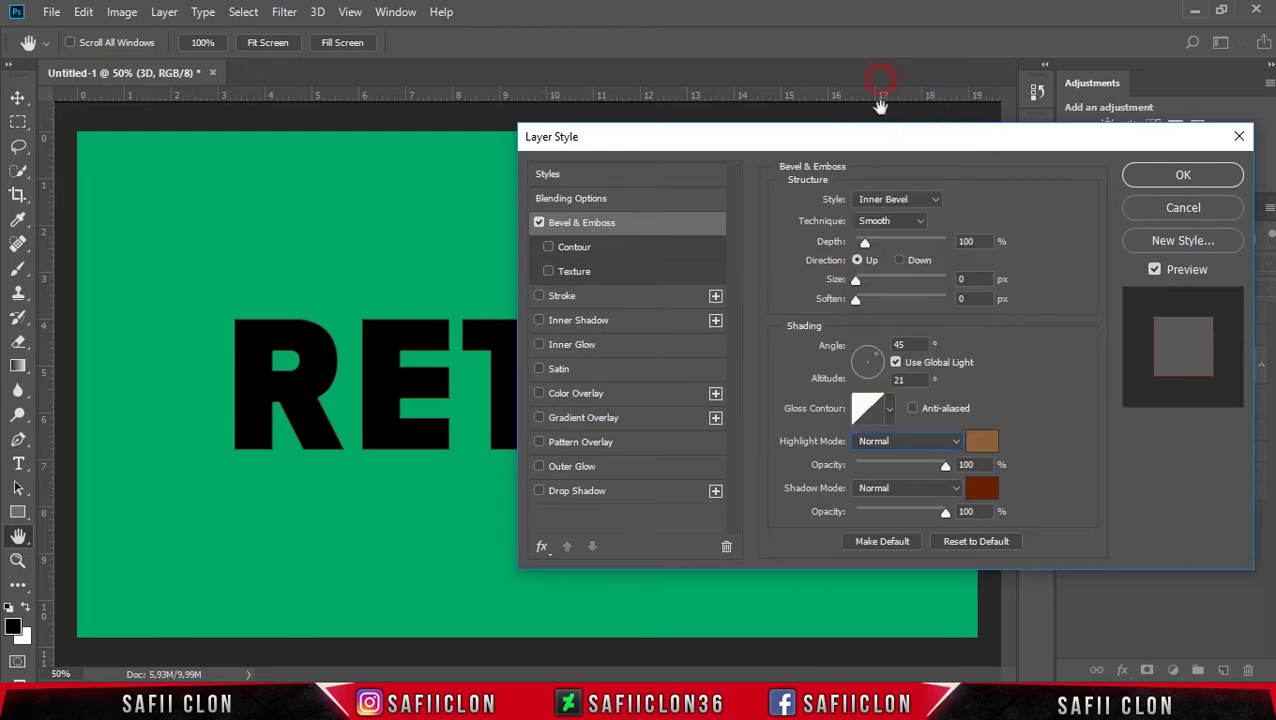
{"action": "left_click", "coordinate": [917, 488]}
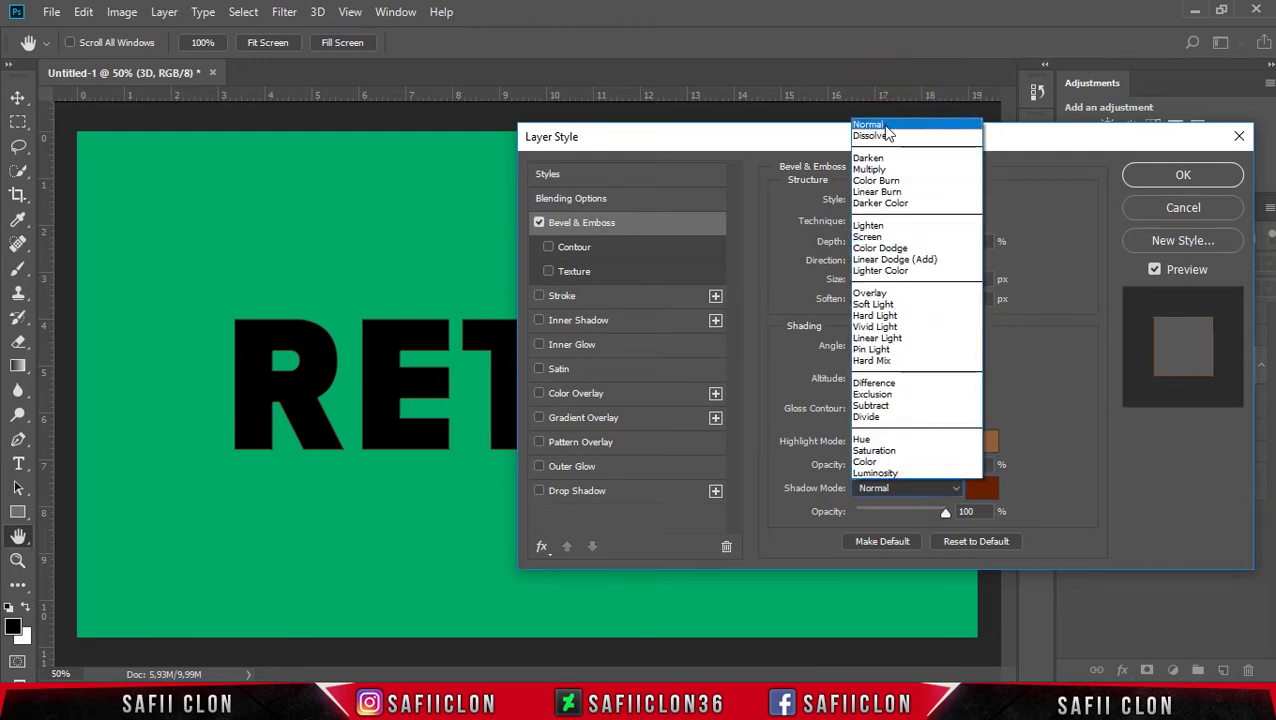
{"action": "left_click", "coordinate": [884, 124]}
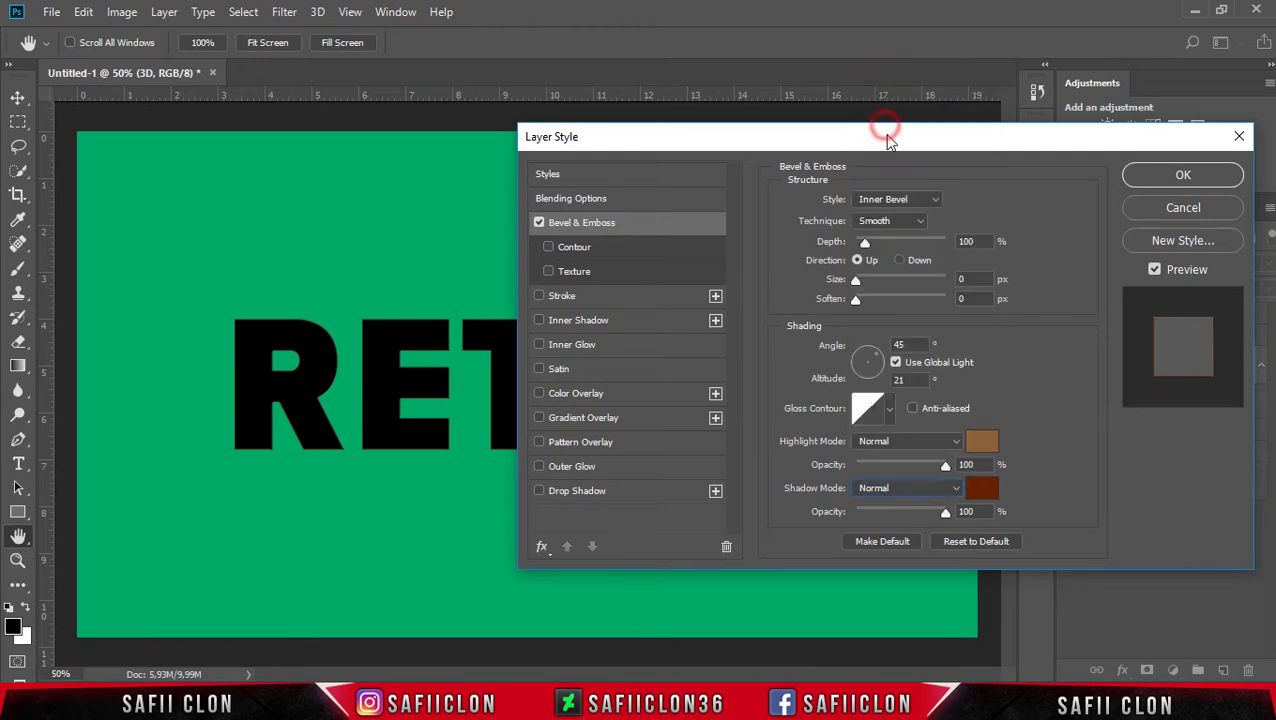
{"action": "left_click", "coordinate": [944, 468]}
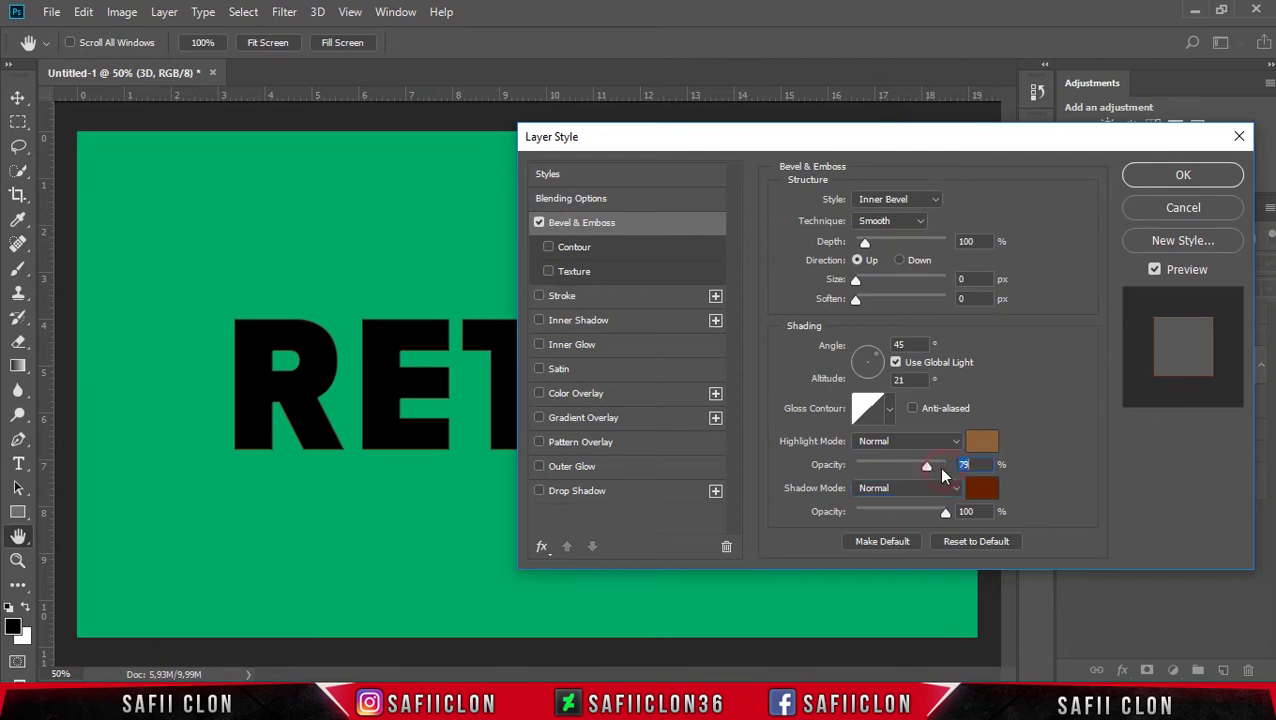
{"action": "left_click_drag", "start_coordinate": [946, 514], "coordinate": [929, 526]}
Add a Normal #803102 Color Overlay at 83% opacity to the 3D layer and apply the style.
{"action": "left_click", "coordinate": [590, 395]}
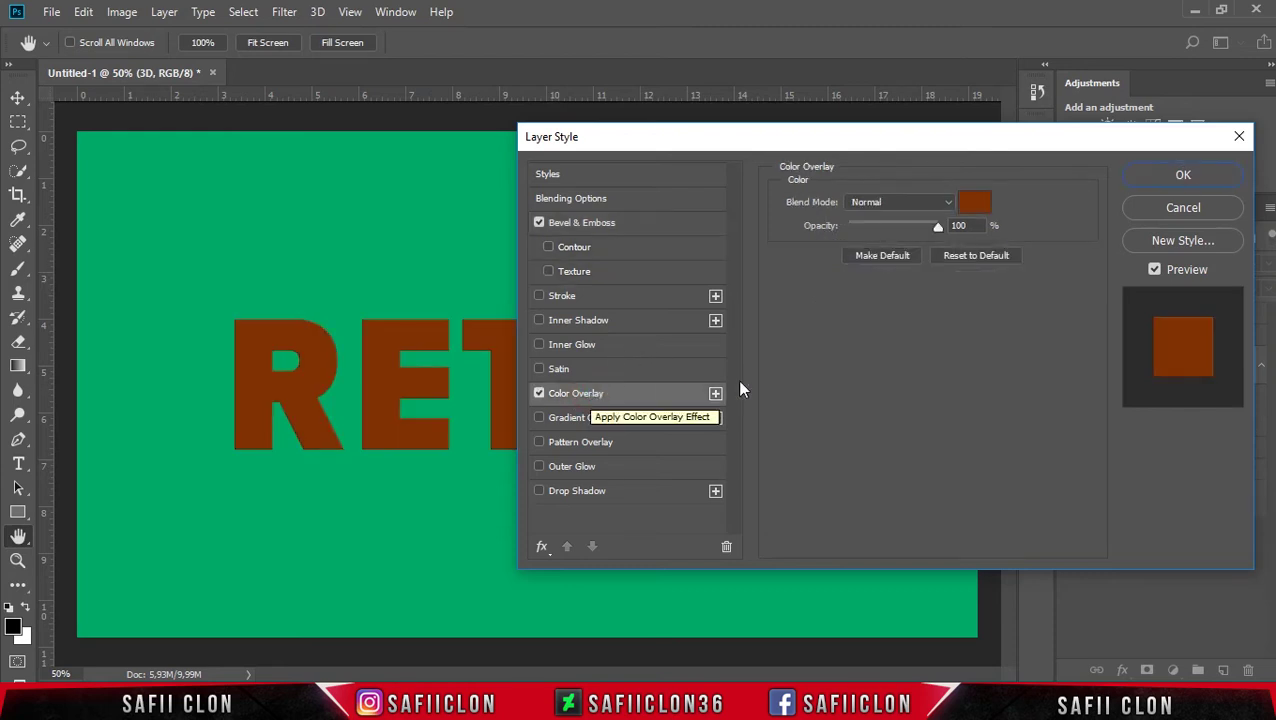
{"action": "left_click", "coordinate": [940, 205]}
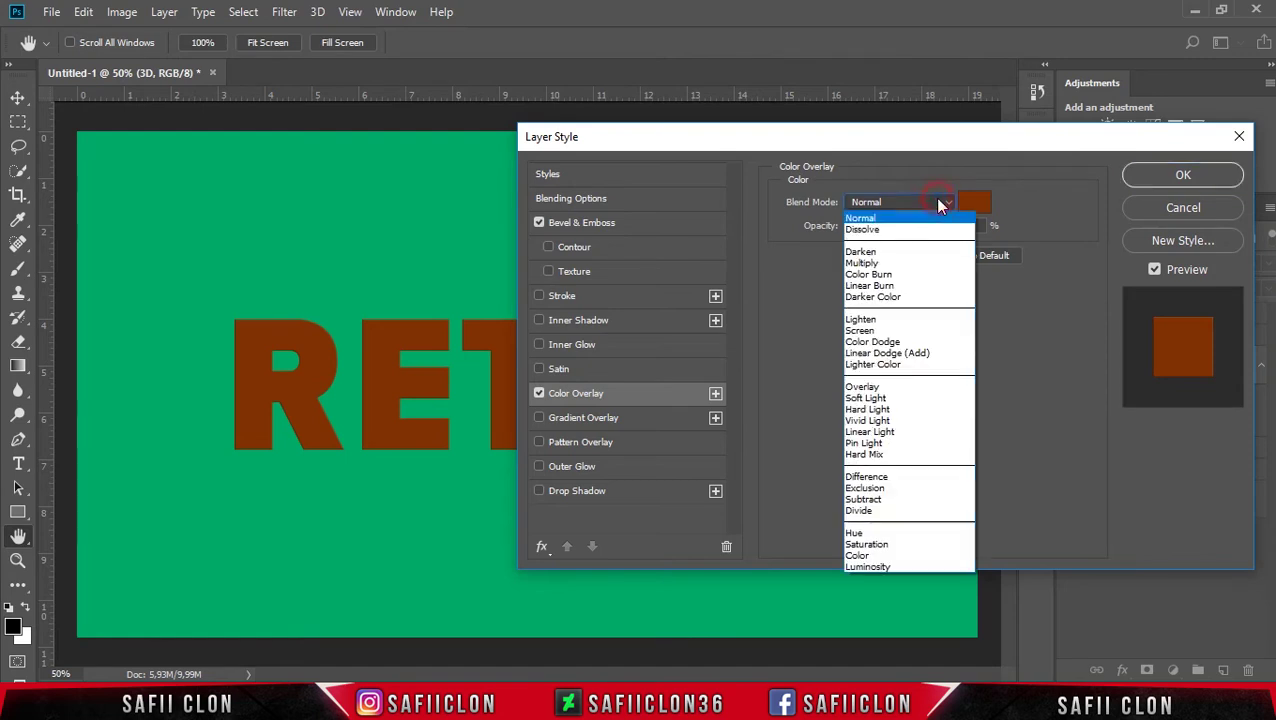
{"action": "left_click", "coordinate": [918, 224]}
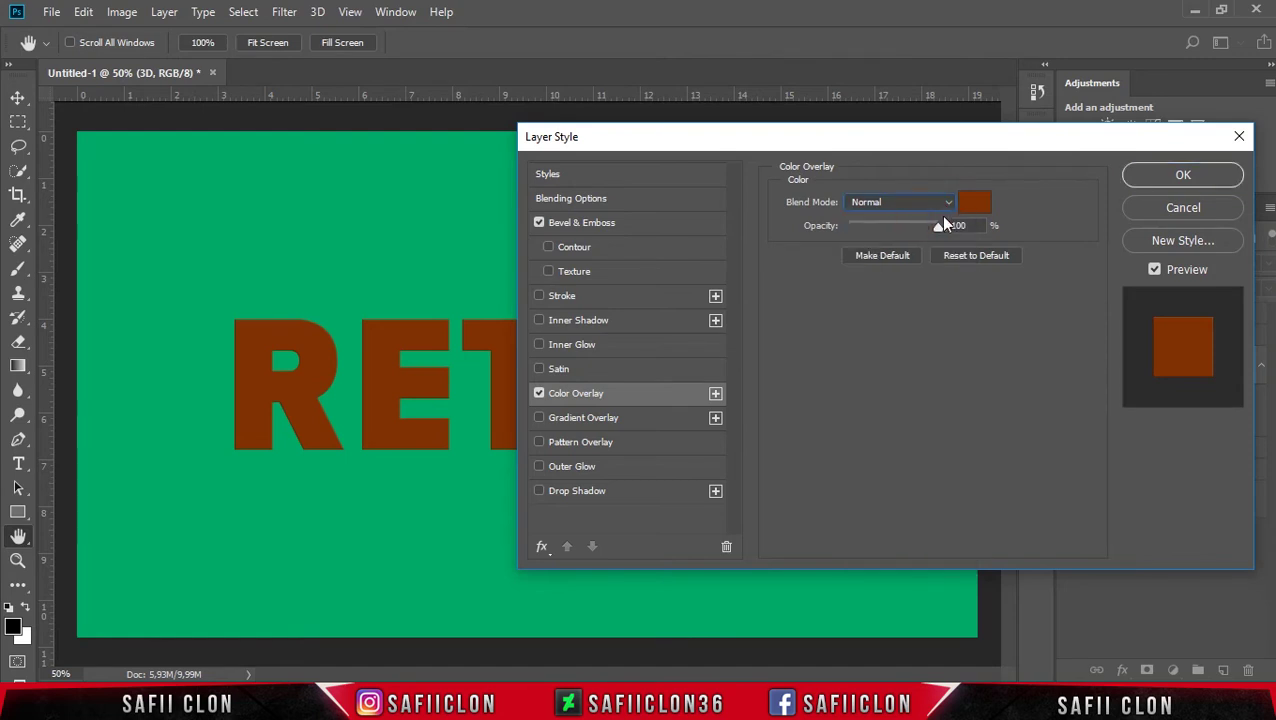
{"action": "left_click", "coordinate": [973, 206]}
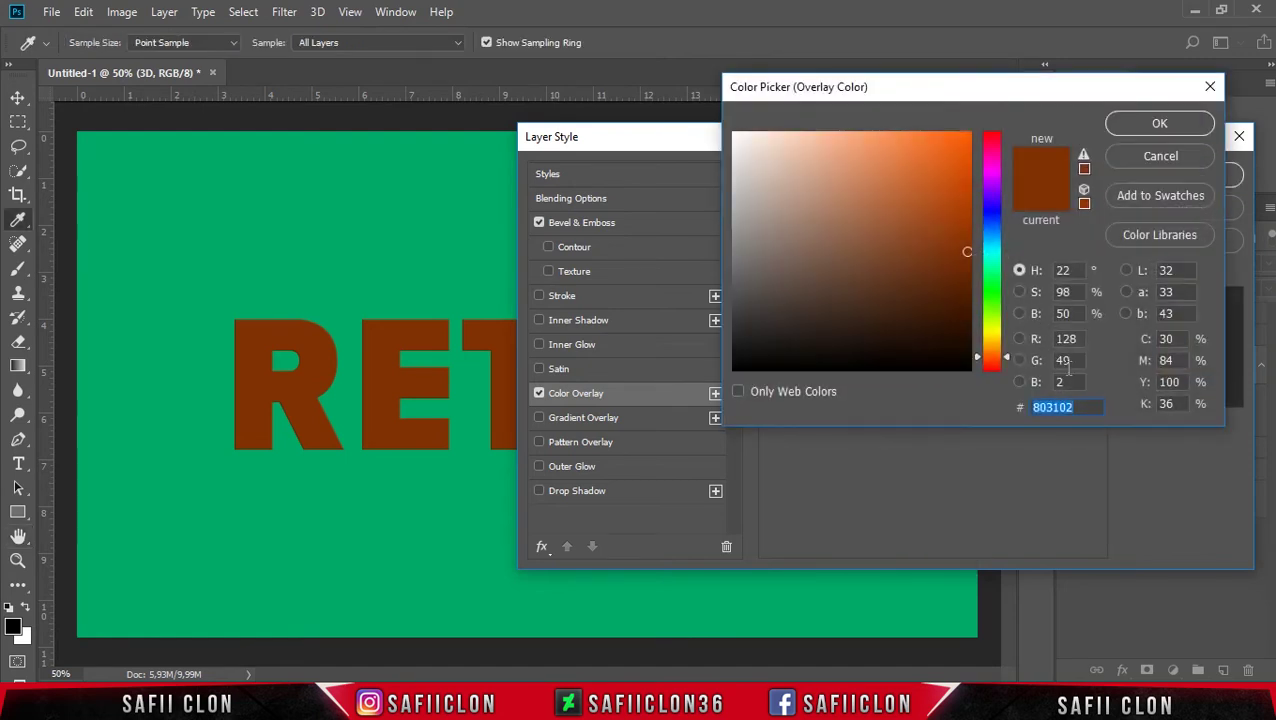
{"action": "left_click_drag", "start_coordinate": [1079, 403], "coordinate": [1040, 410]}
{"action": "left_click_drag", "start_coordinate": [1078, 410], "coordinate": [1030, 410]}
{"action": "left_click", "coordinate": [1159, 124]}
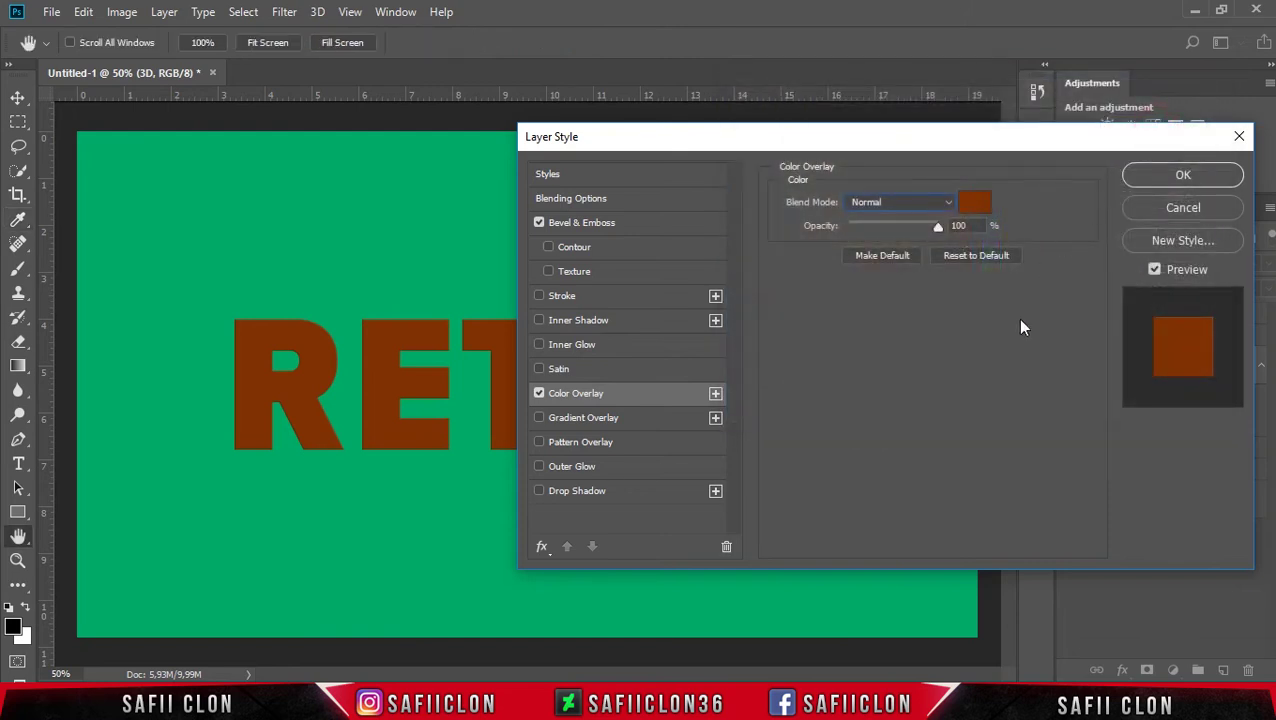
{"action": "left_click_drag", "start_coordinate": [937, 236], "coordinate": [955, 228]}
{"action": "left_click_drag", "start_coordinate": [937, 228], "coordinate": [921, 231]}
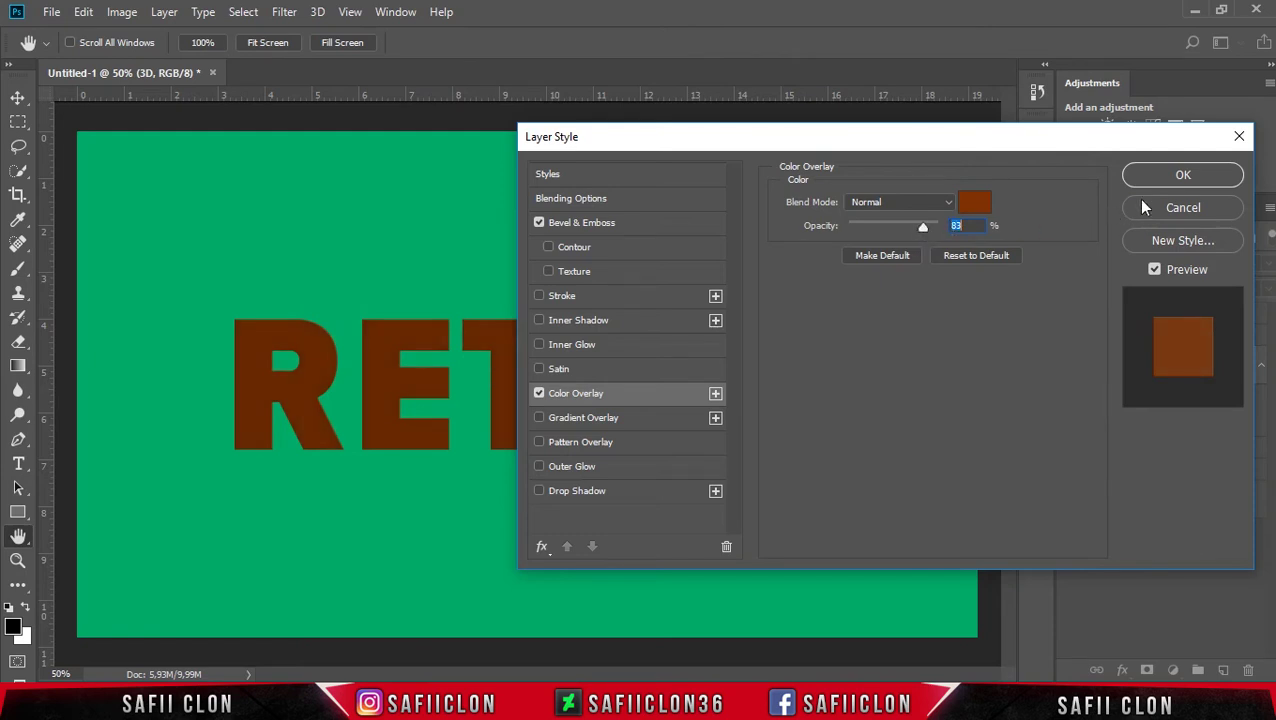
{"action": "left_click", "coordinate": [1183, 176]}
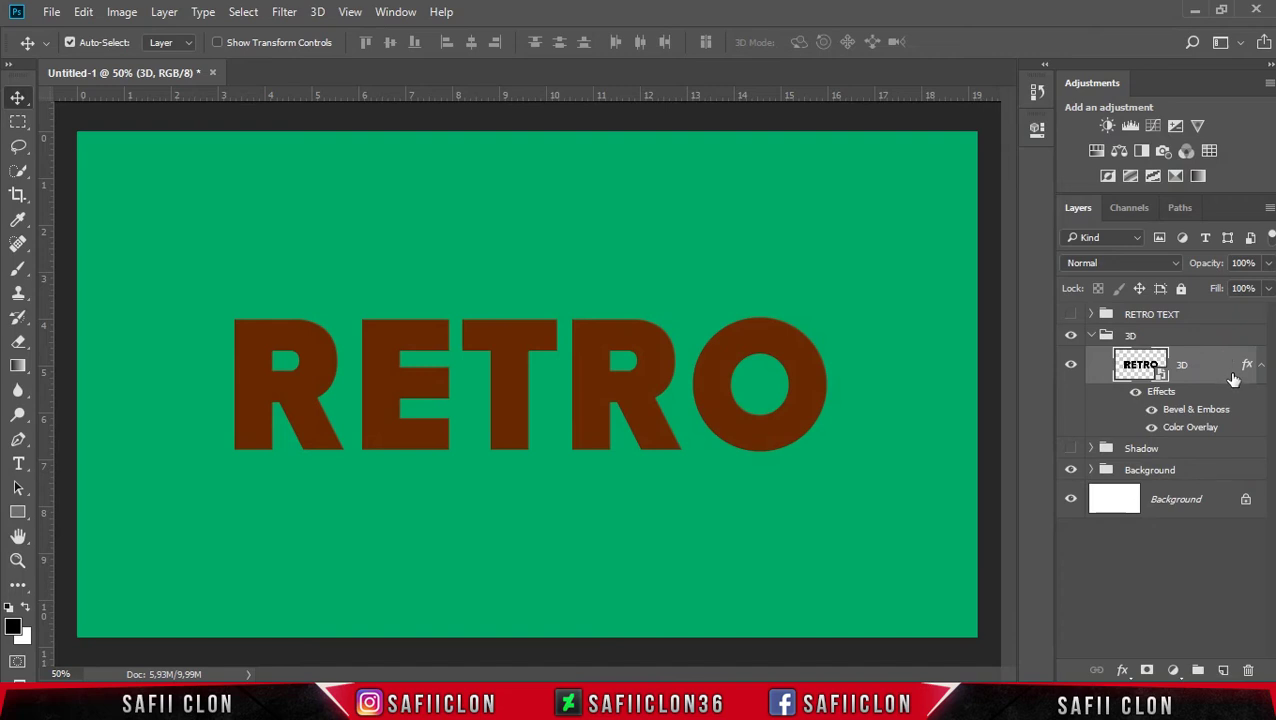
Duplicate the 3D layer as '3D copy'.
{"action": "left_click", "coordinate": [1260, 366]}
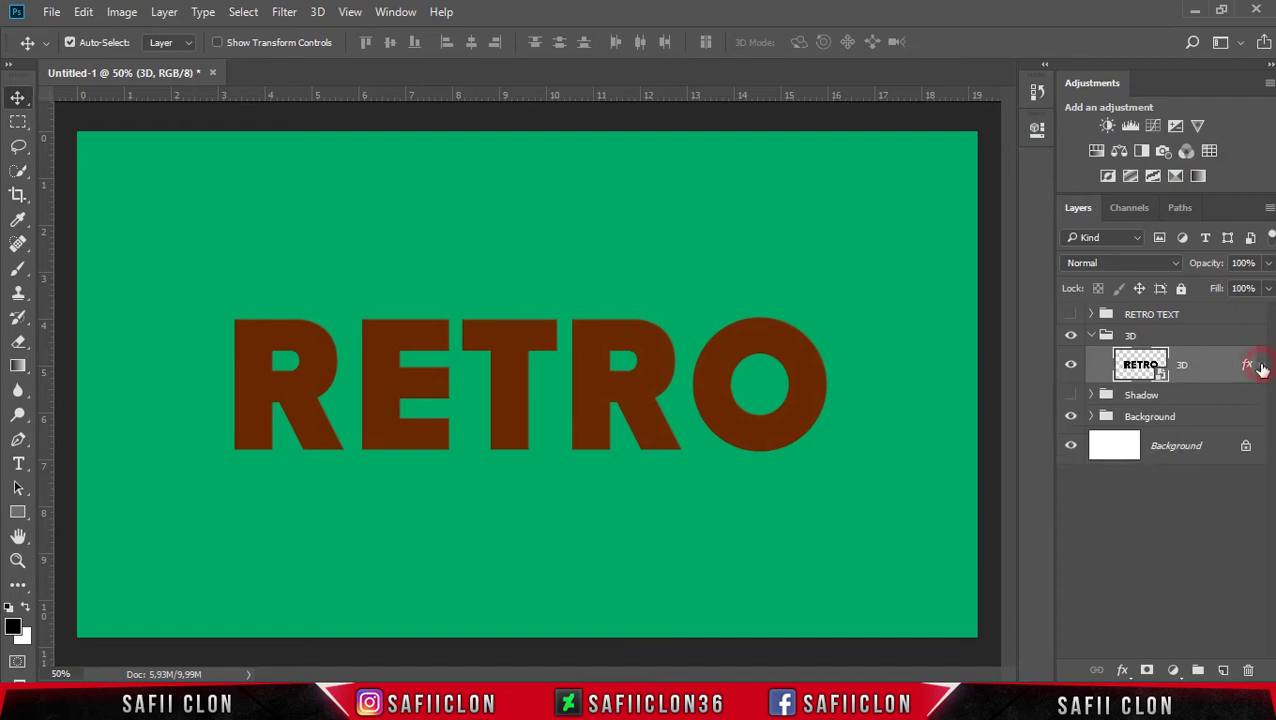
{"action": "right_click", "coordinate": [1207, 368]}
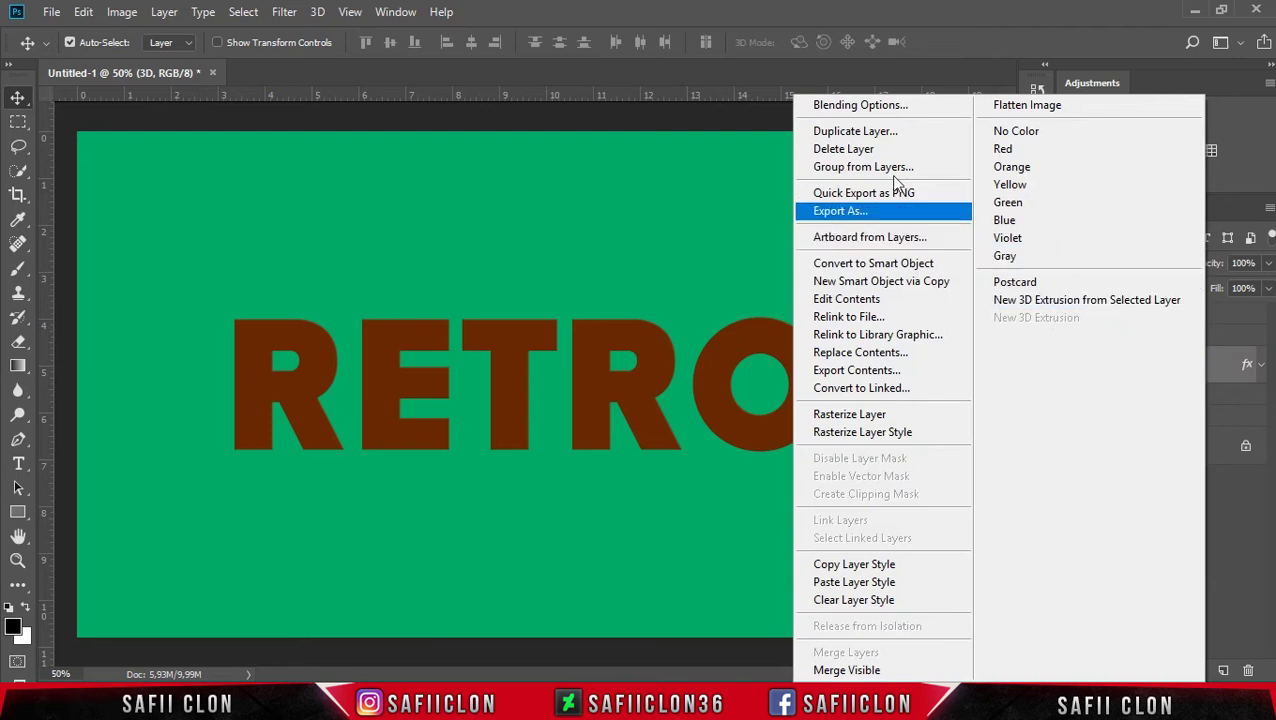
{"action": "left_click", "coordinate": [866, 131]}
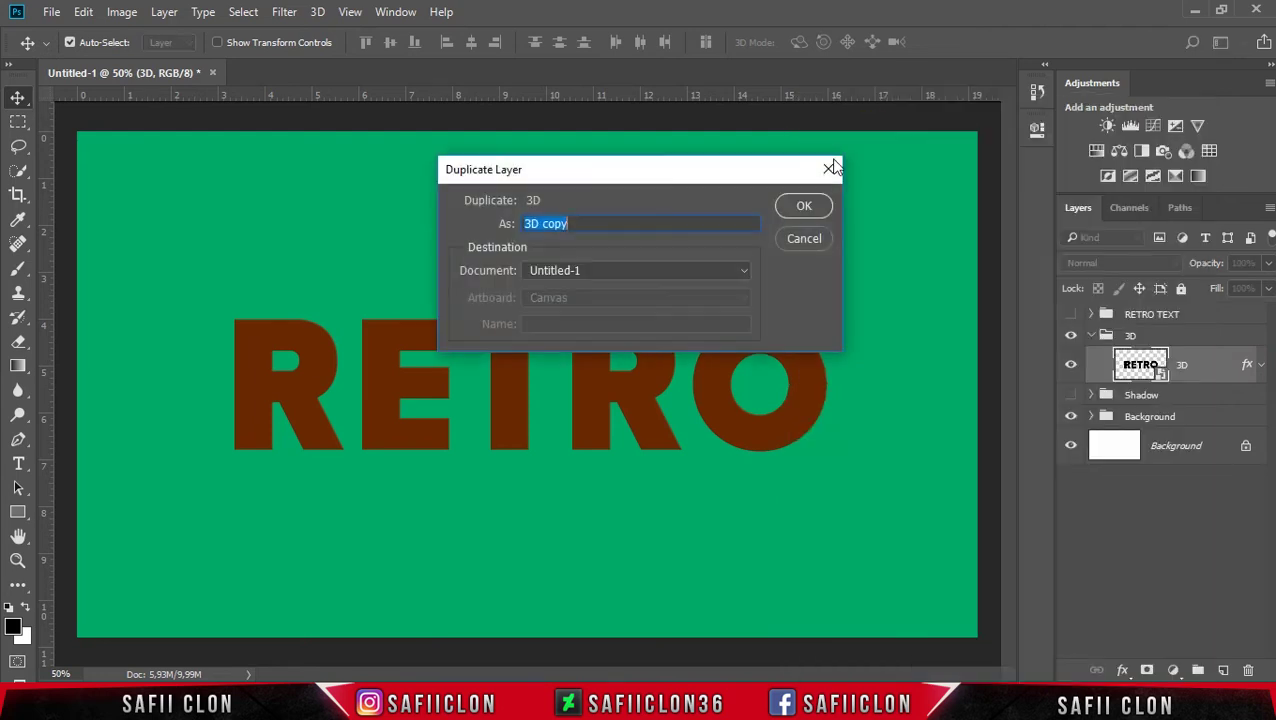
{"action": "left_click", "coordinate": [805, 207]}
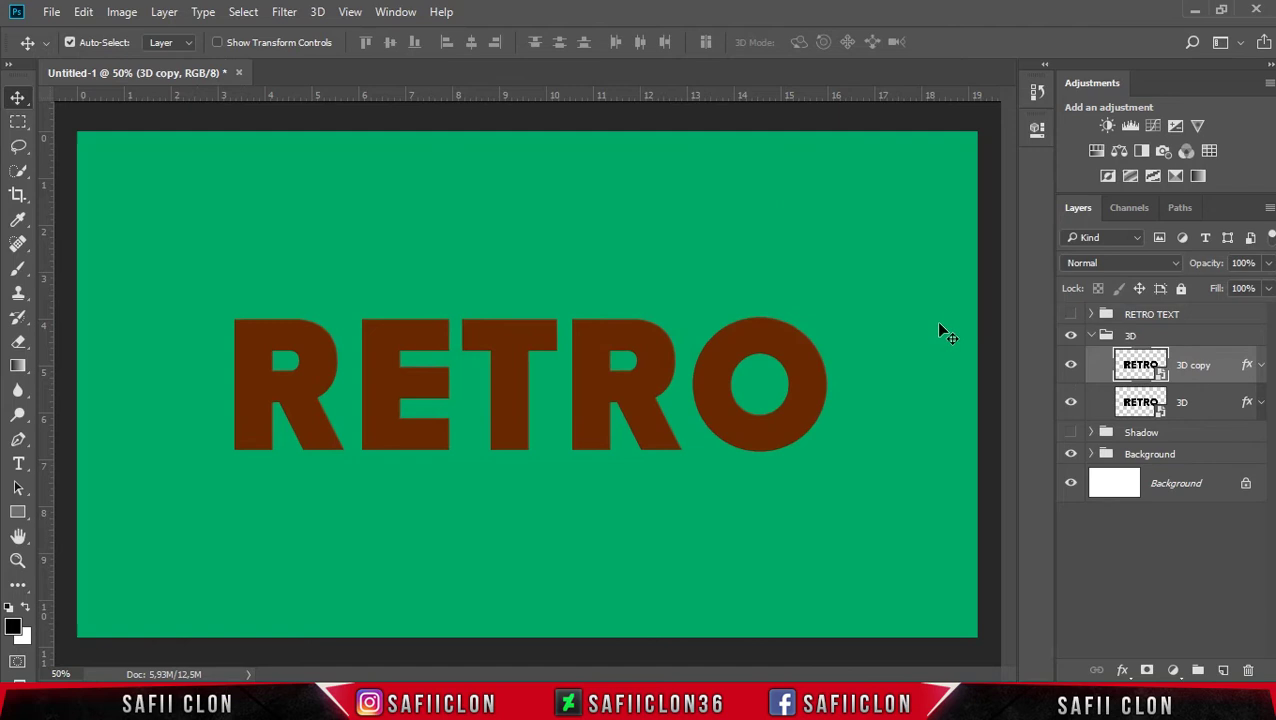
Rasterize the 3D copy layer and start a free transform on it.
{"action": "right_click", "coordinate": [1205, 366]}
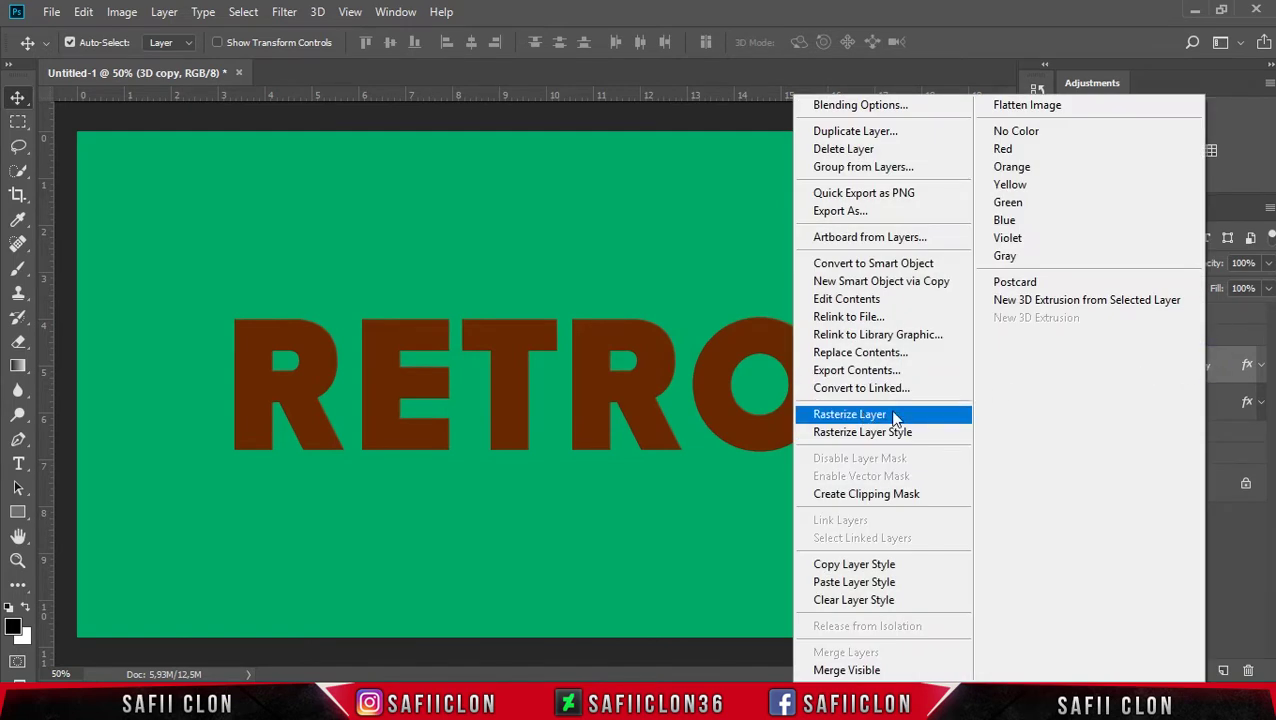
{"action": "left_click", "coordinate": [883, 415]}
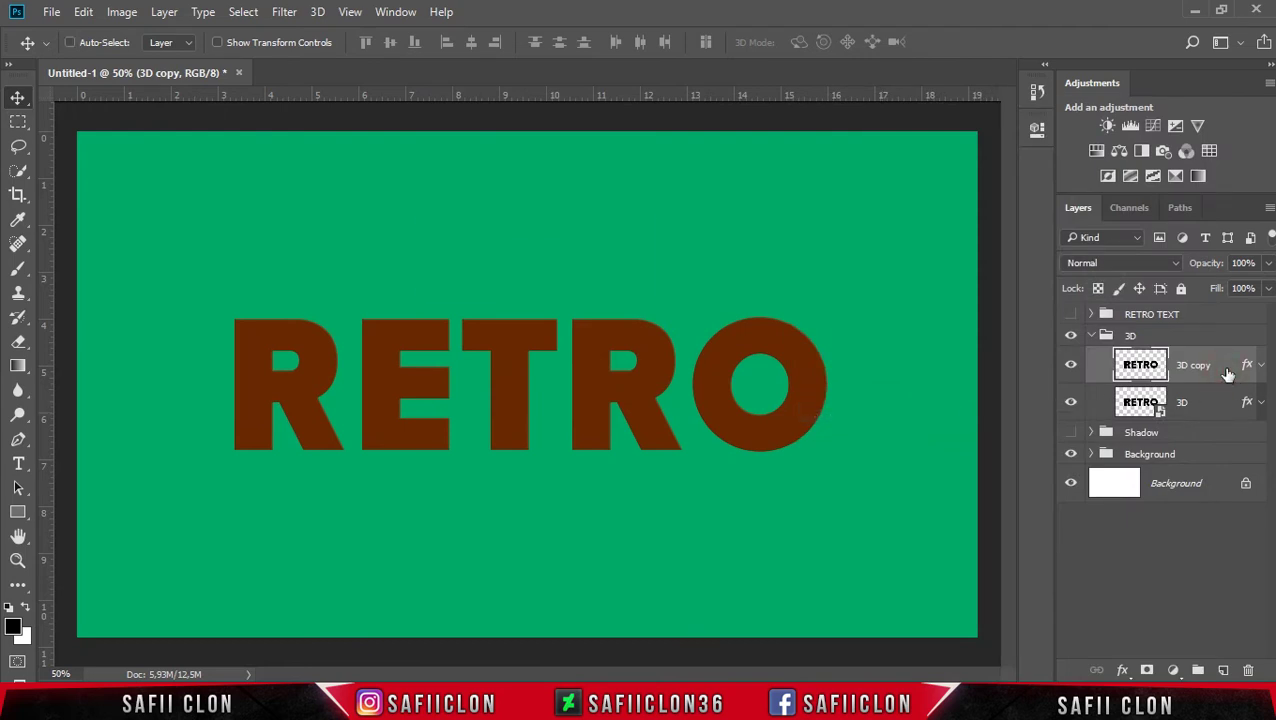
{"action": "key", "text": "ctrl+t"}
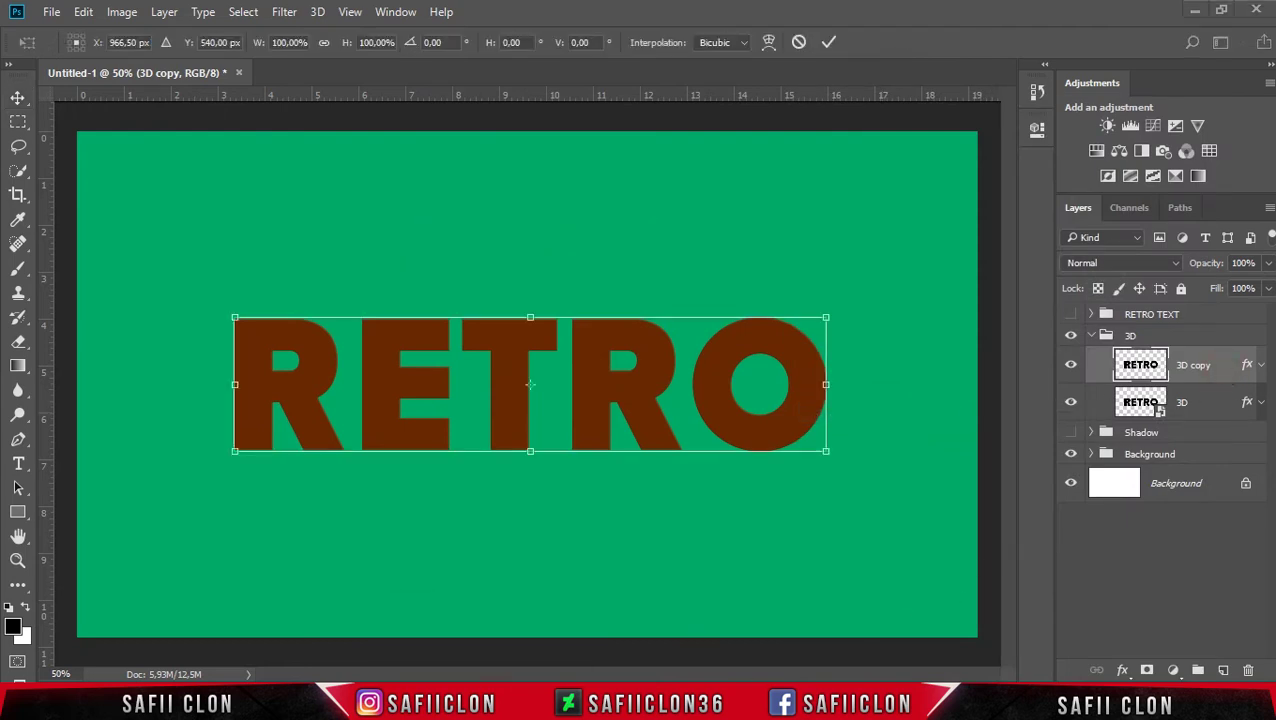
Nudge the 3D copy 2 px left and 2 px down using on-screen arrow keys, then commit.
{"action": "left_click", "coordinate": [482, 705]}
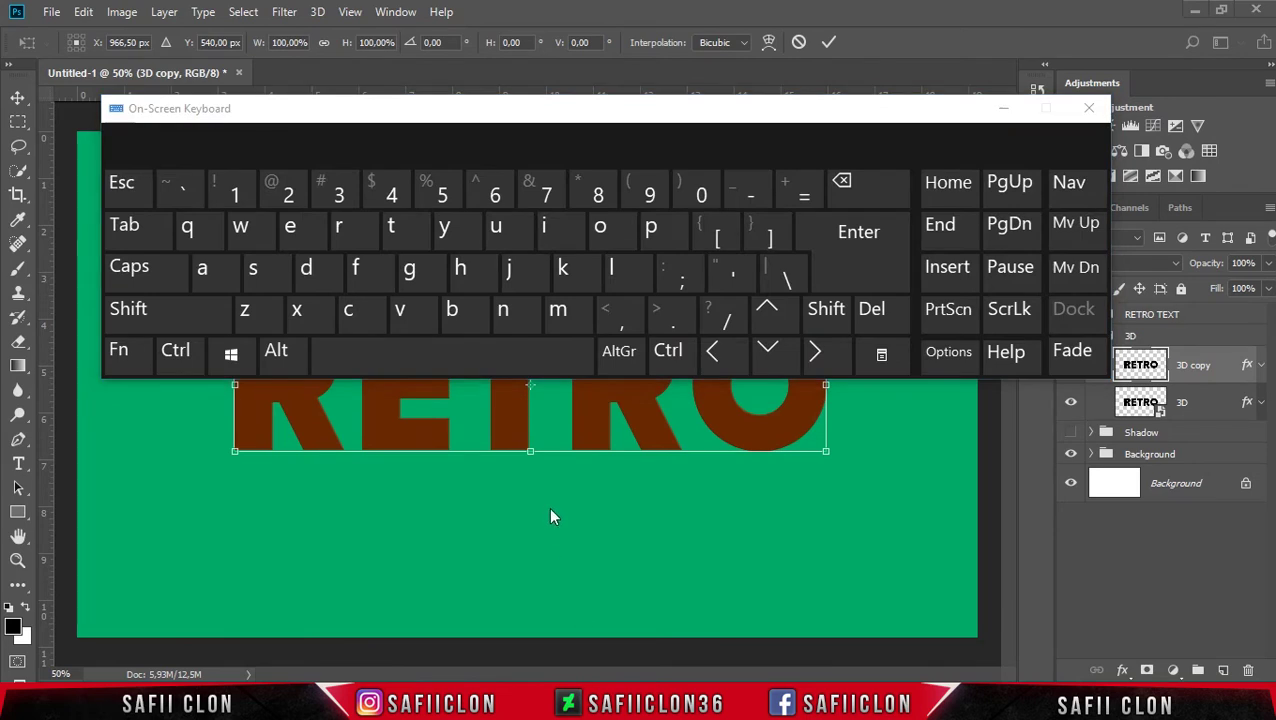
{"action": "mouse_move", "coordinate": [530, 117]}
{"action": "left_mouse_down"}
{"action": "mouse_move", "coordinate": [810, 216]}
{"action": "mouse_move", "coordinate": [797, 350]}
{"action": "mouse_move", "coordinate": [746, 40]}
{"action": "mouse_move", "coordinate": [690, 27]}
{"action": "mouse_move", "coordinate": [706, 157]}
{"action": "mouse_move", "coordinate": [712, 40]}
{"action": "mouse_move", "coordinate": [701, 28]}
{"action": "left_mouse_up"}
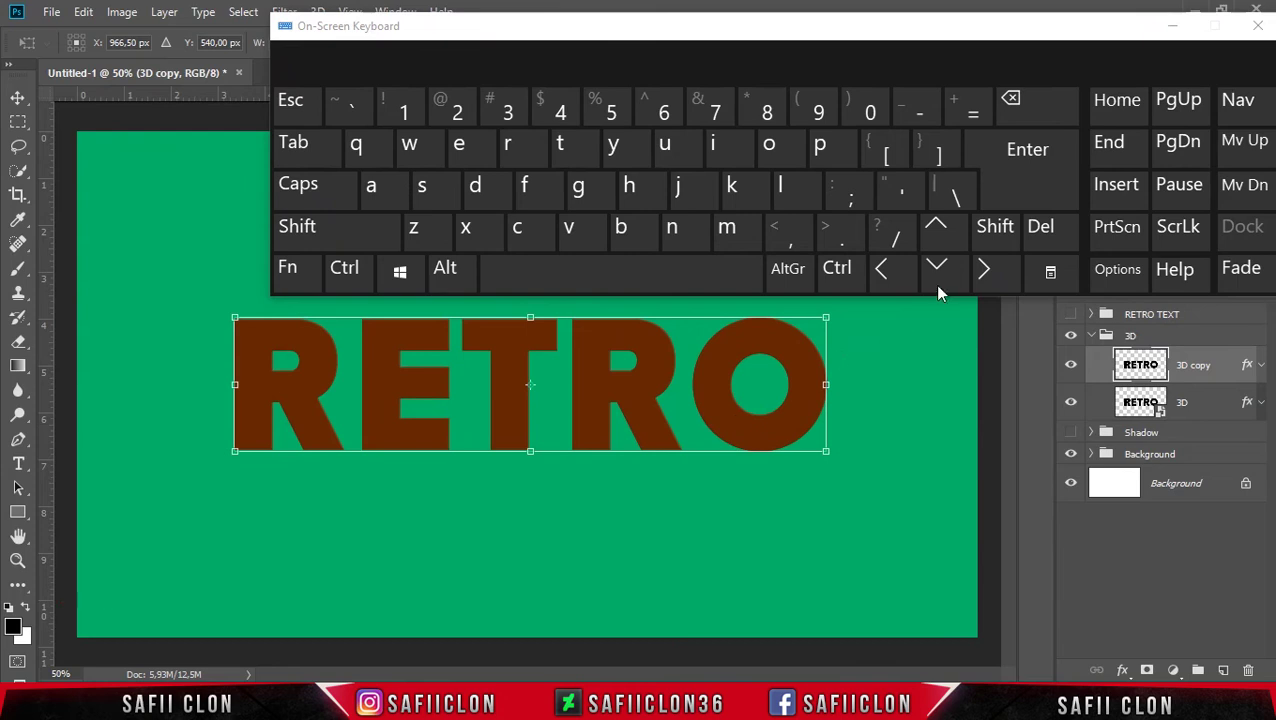
{"action": "left_click", "coordinate": [906, 283]}
{"action": "left_click", "coordinate": [906, 283]}
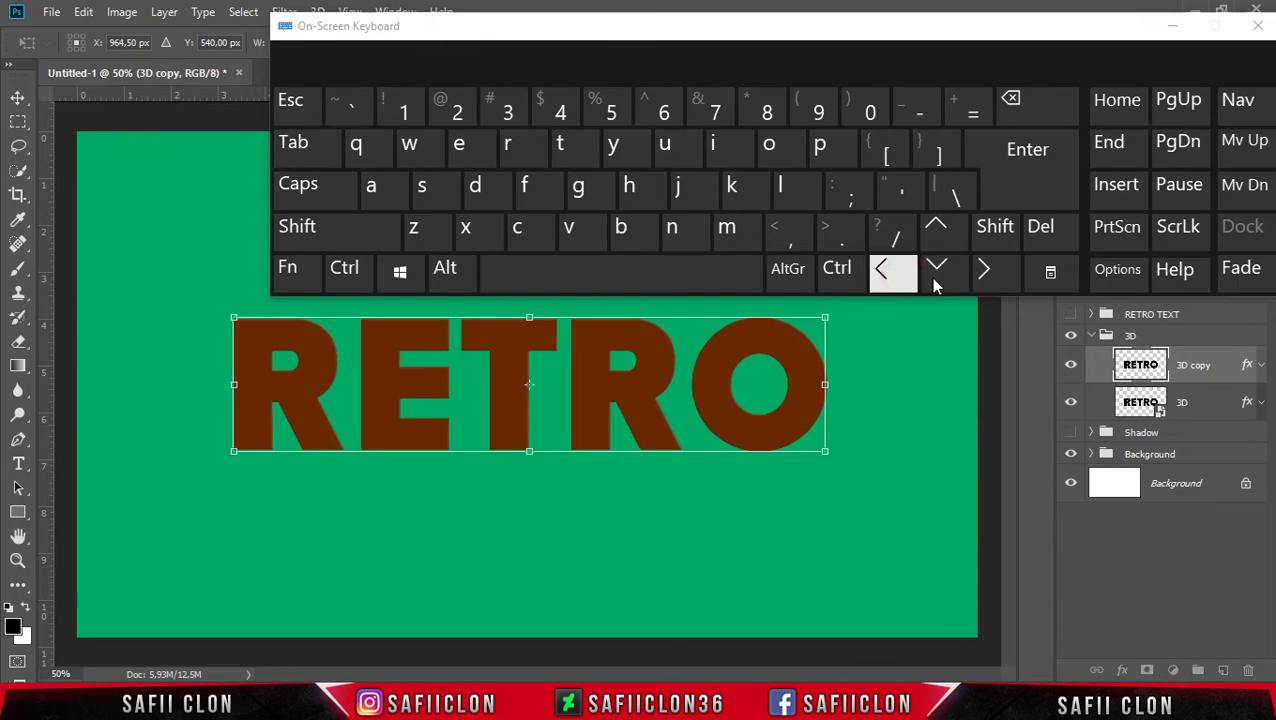
{"action": "left_click", "coordinate": [938, 278]}
{"action": "left_click", "coordinate": [938, 278]}
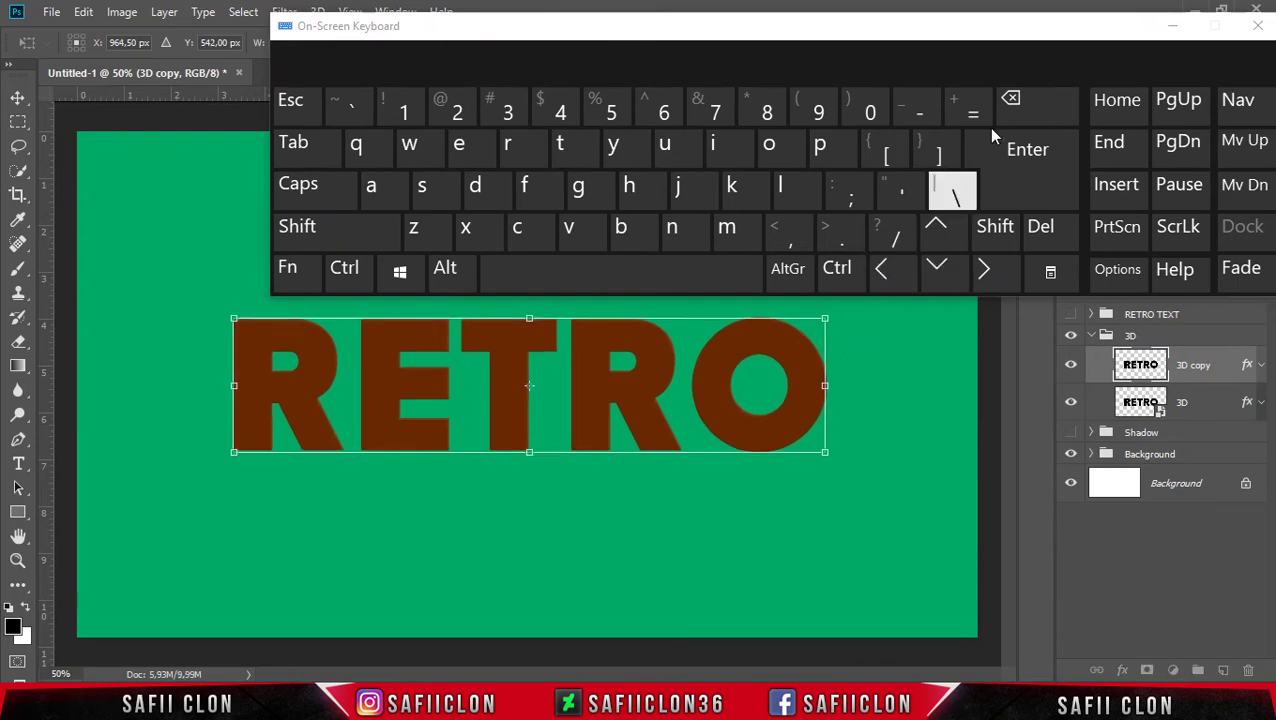
{"action": "left_click", "coordinate": [1172, 26]}
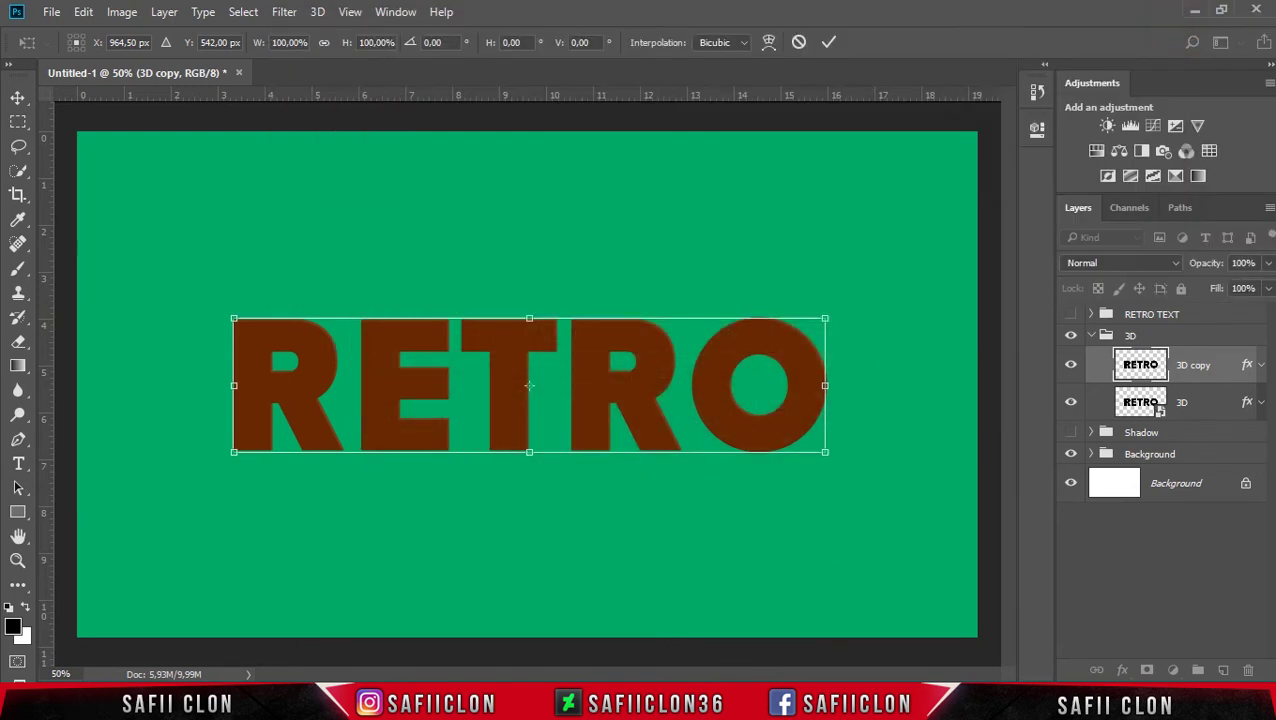
{"action": "left_click", "coordinate": [830, 42]}
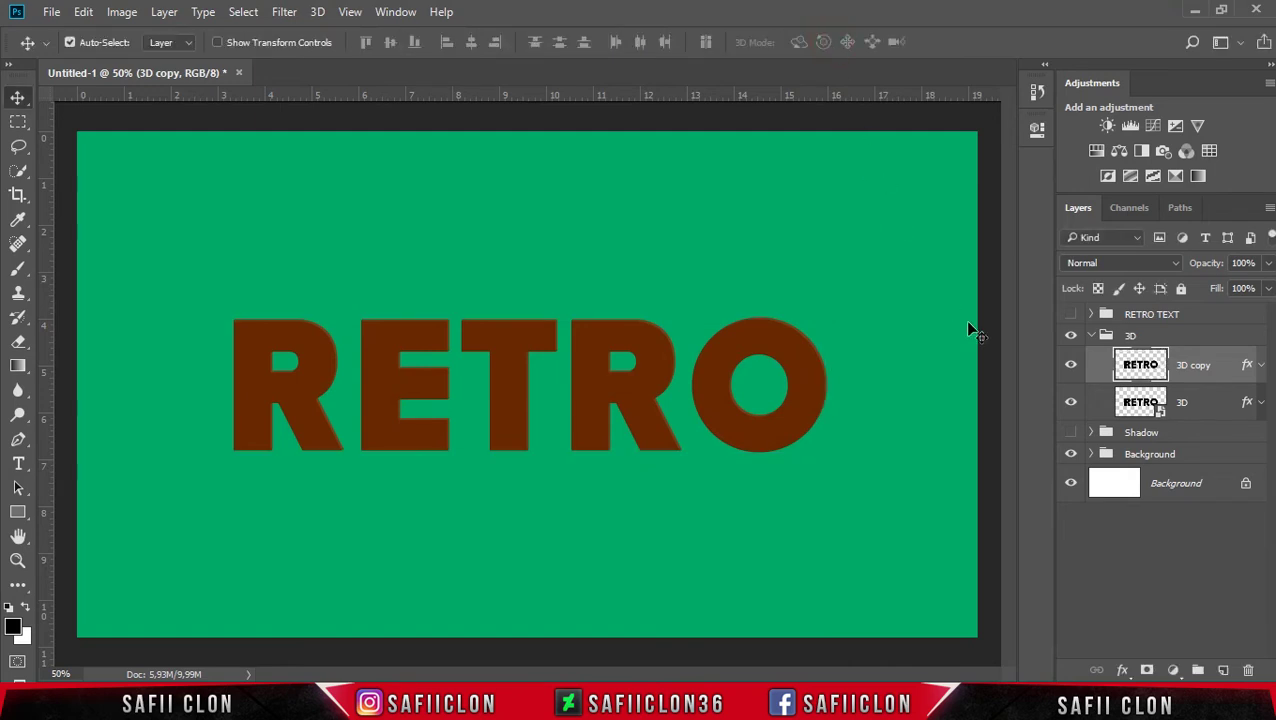
Delete the 3D copy layer.
{"action": "right_click", "coordinate": [1208, 370]}
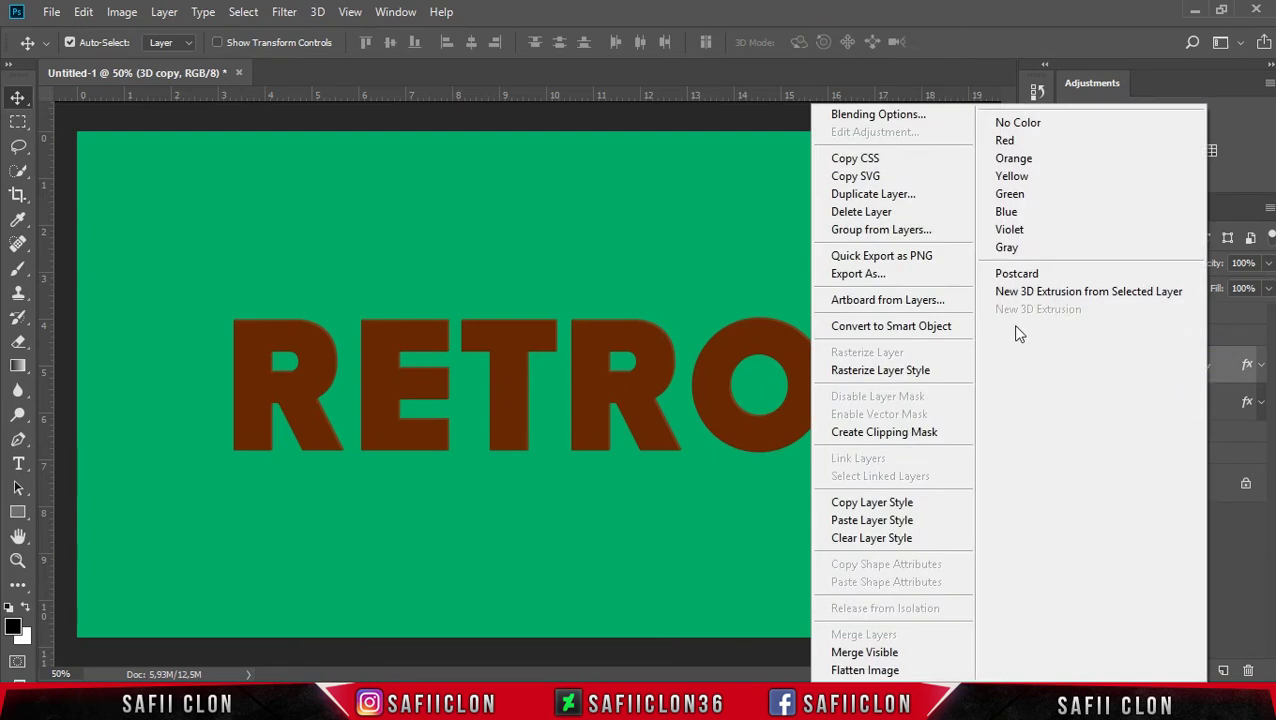
{"action": "left_click", "coordinate": [876, 214]}
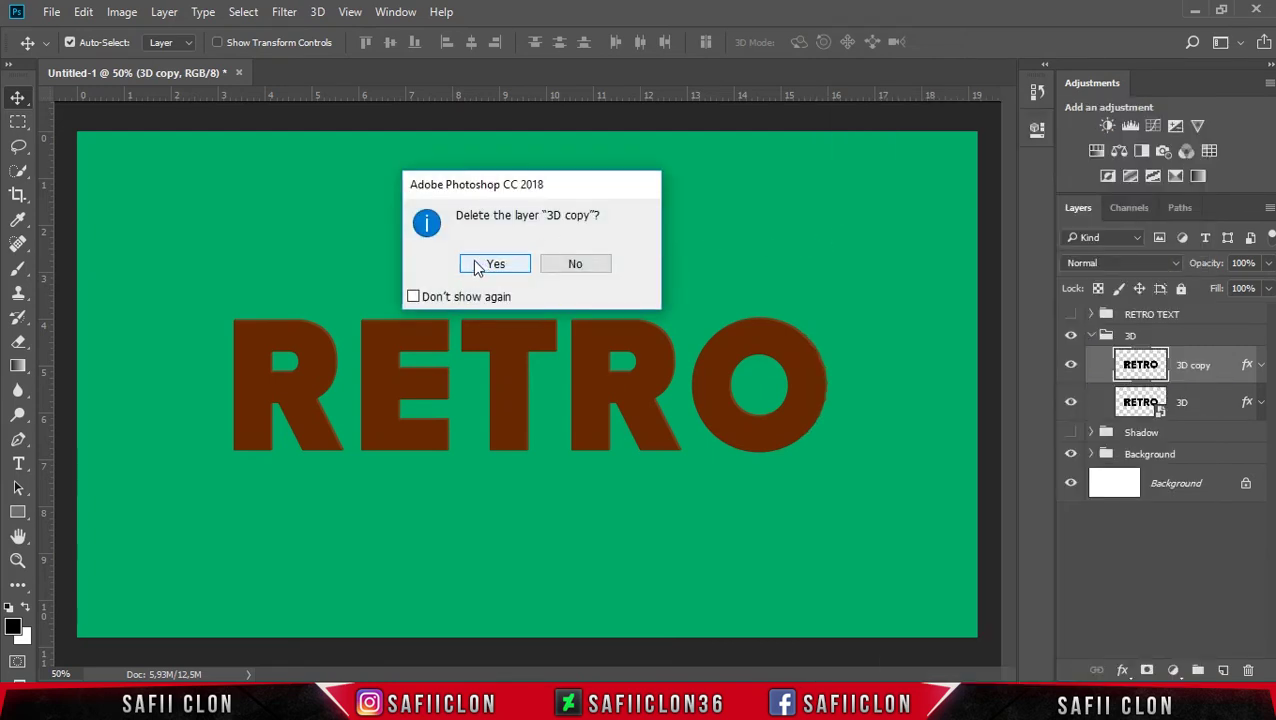
{"action": "left_click", "coordinate": [484, 266]}
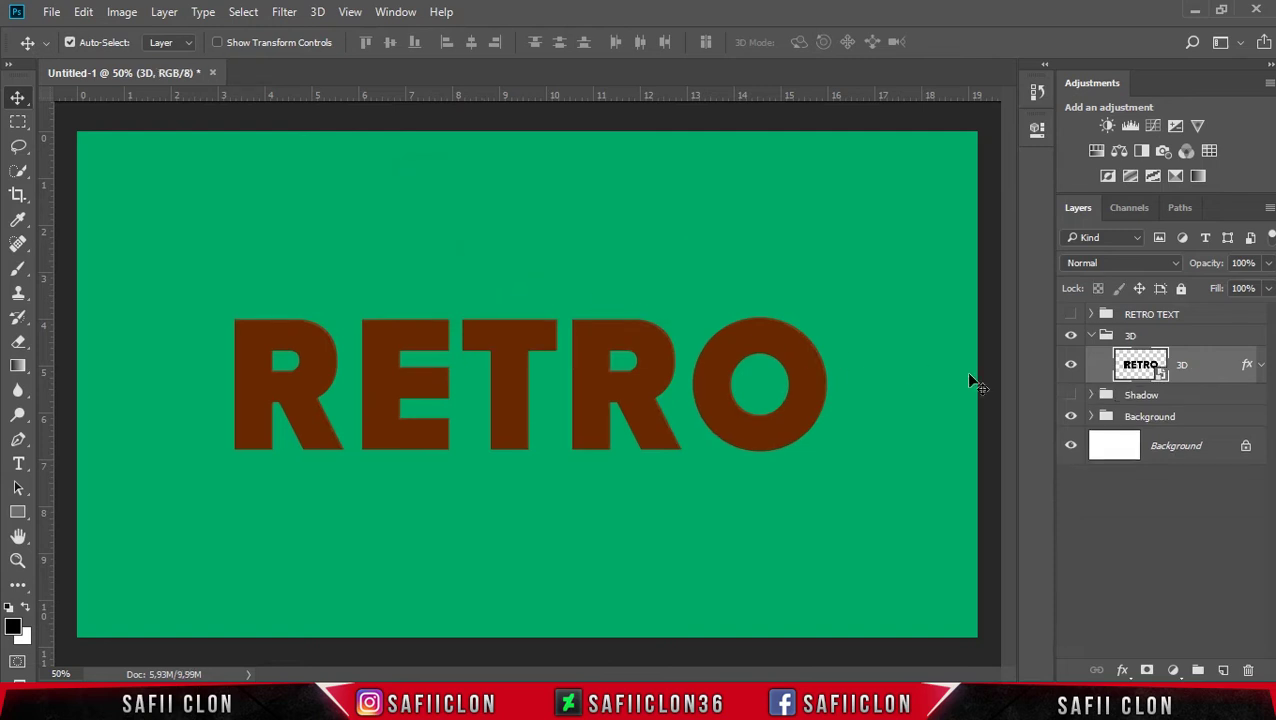
Show RETRO TEXT and repeat the offset duplicate to stack copies up to 3D copy 9.
{"action": "left_click", "coordinate": [1069, 314]}
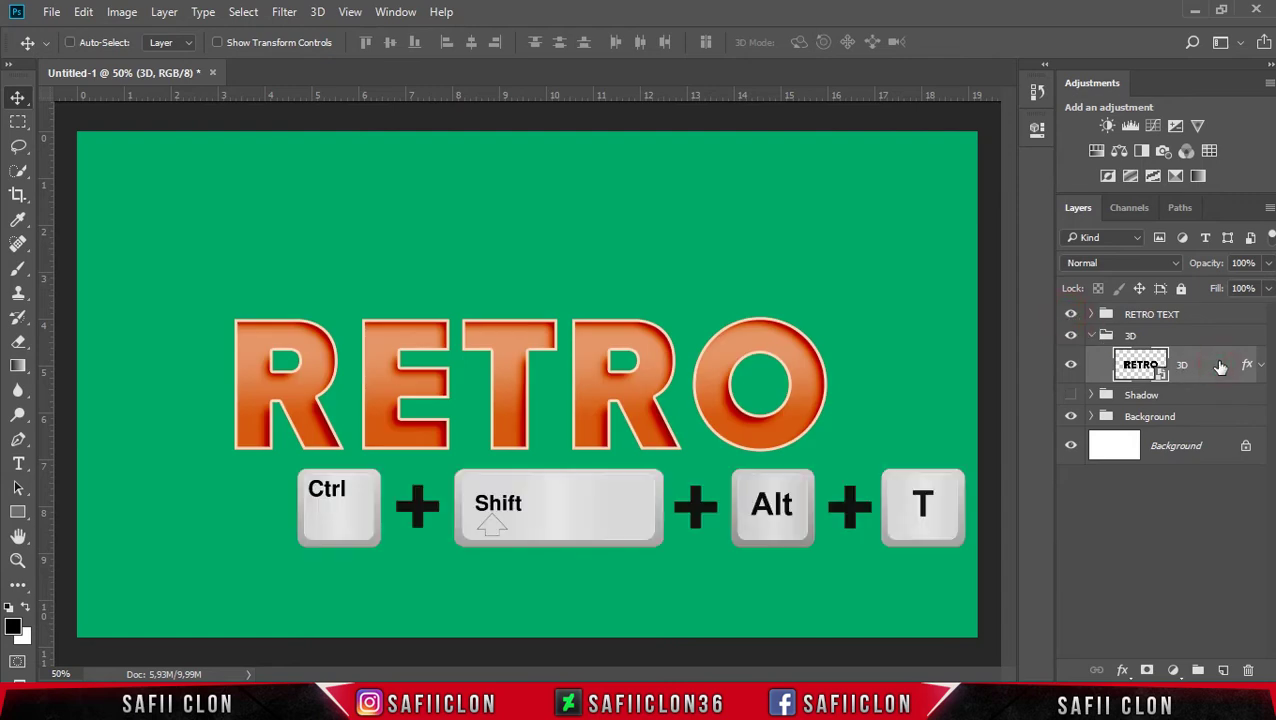
{"action": "key", "text": "ctrl+shift+alt+t"}
{"action": "key", "text": "ctrl+shift+alt+t"}
{"action": "key", "text": "ctrl+shift+alt+t"}
{"action": "key", "text": "ctrl+shift+alt+t"}
{"action": "key", "text": "ctrl+shift+alt+t"}
{"action": "key", "text": "ctrl+shift+alt+t"}
{"action": "key", "text": "ctrl+shift+alt+t"}
{"action": "key", "text": "ctrl+shift+alt+t"}
{"action": "key", "text": "ctrl+shift+alt+t"}
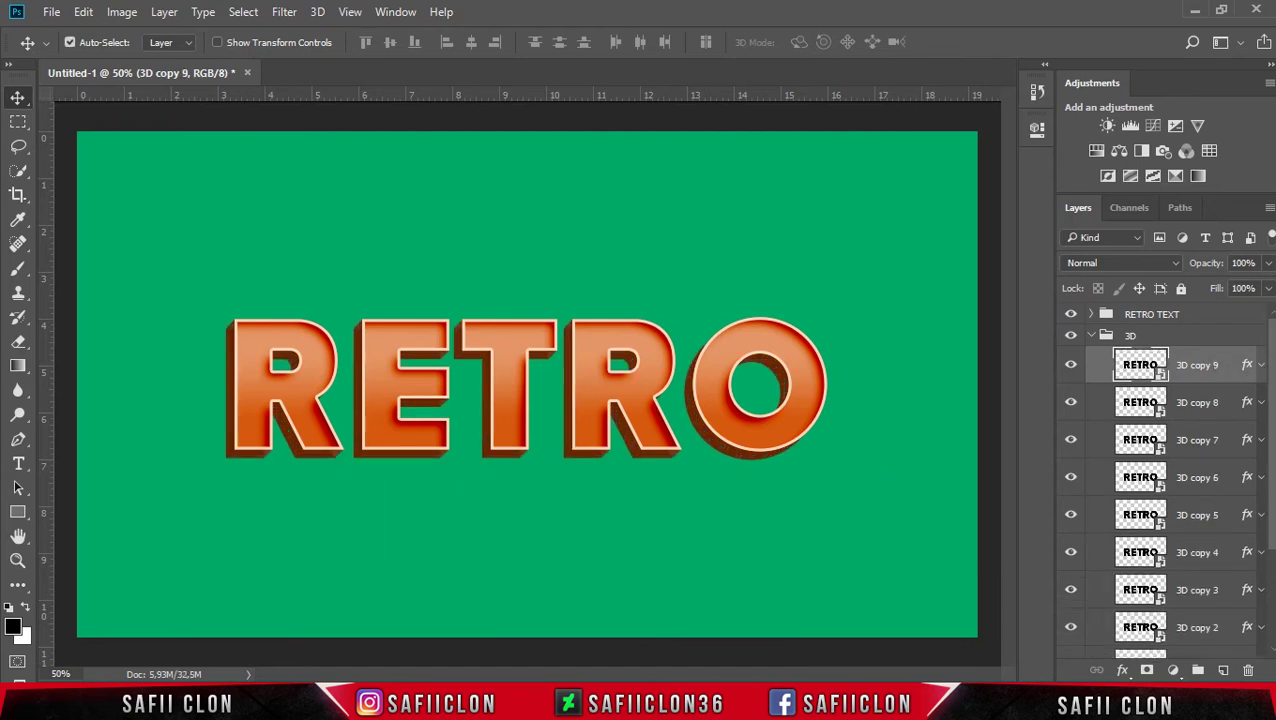
{"action": "scroll", "coordinate": [1165, 480], "scroll_direction": "down", "scroll_amount": 4}
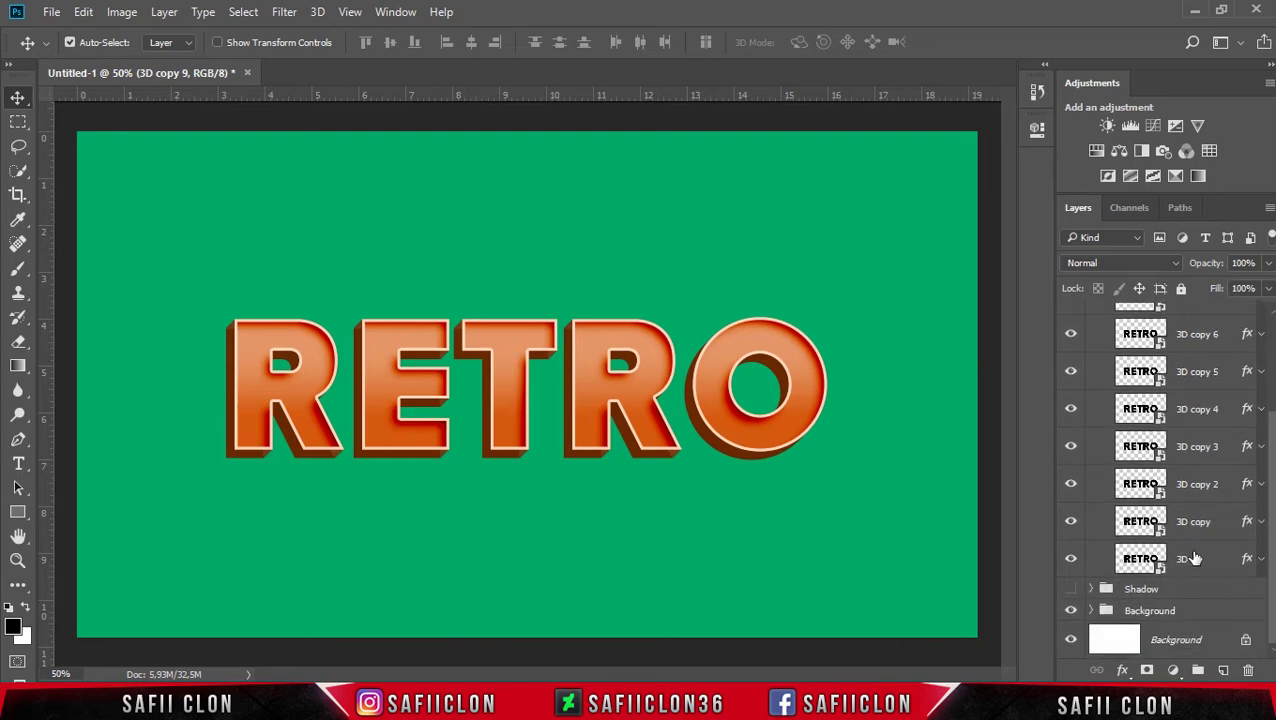
{"action": "left_click", "coordinate": [1261, 560]}
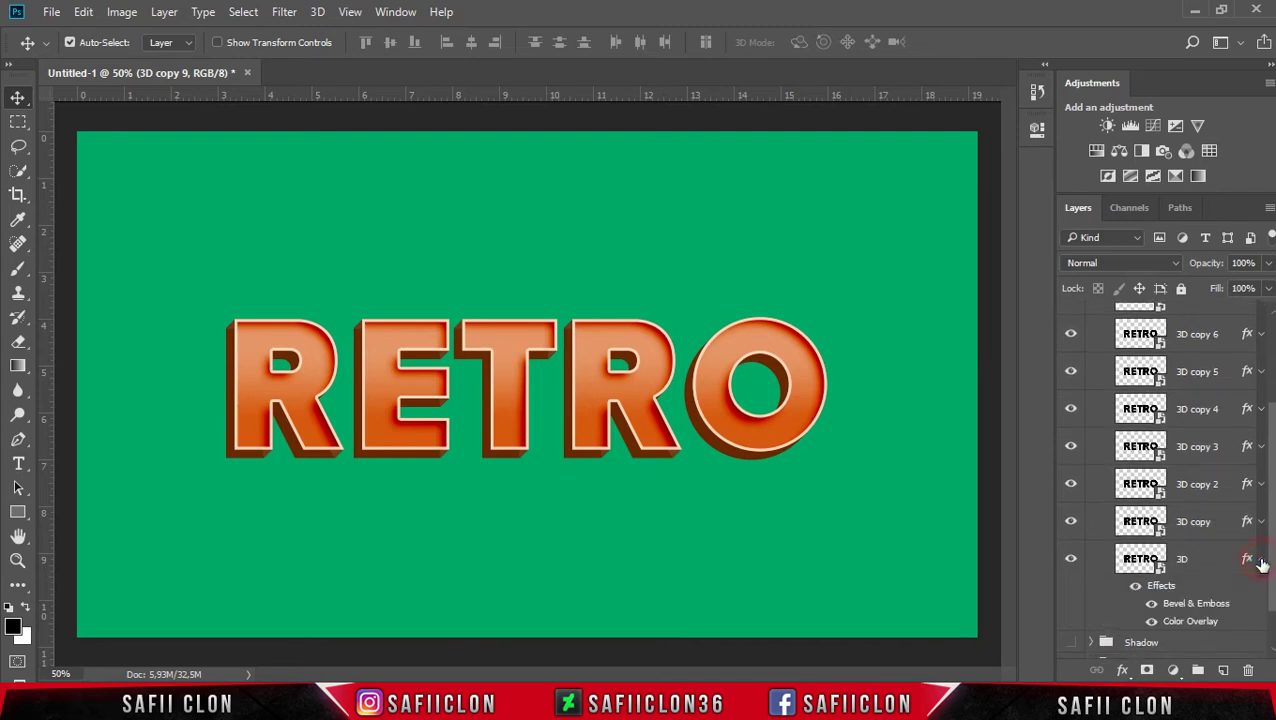
{"action": "left_click", "coordinate": [1202, 562]}
Add a black Color Burn drop shadow to the bottom 3D layer.
{"action": "right_click", "coordinate": [1200, 560]}
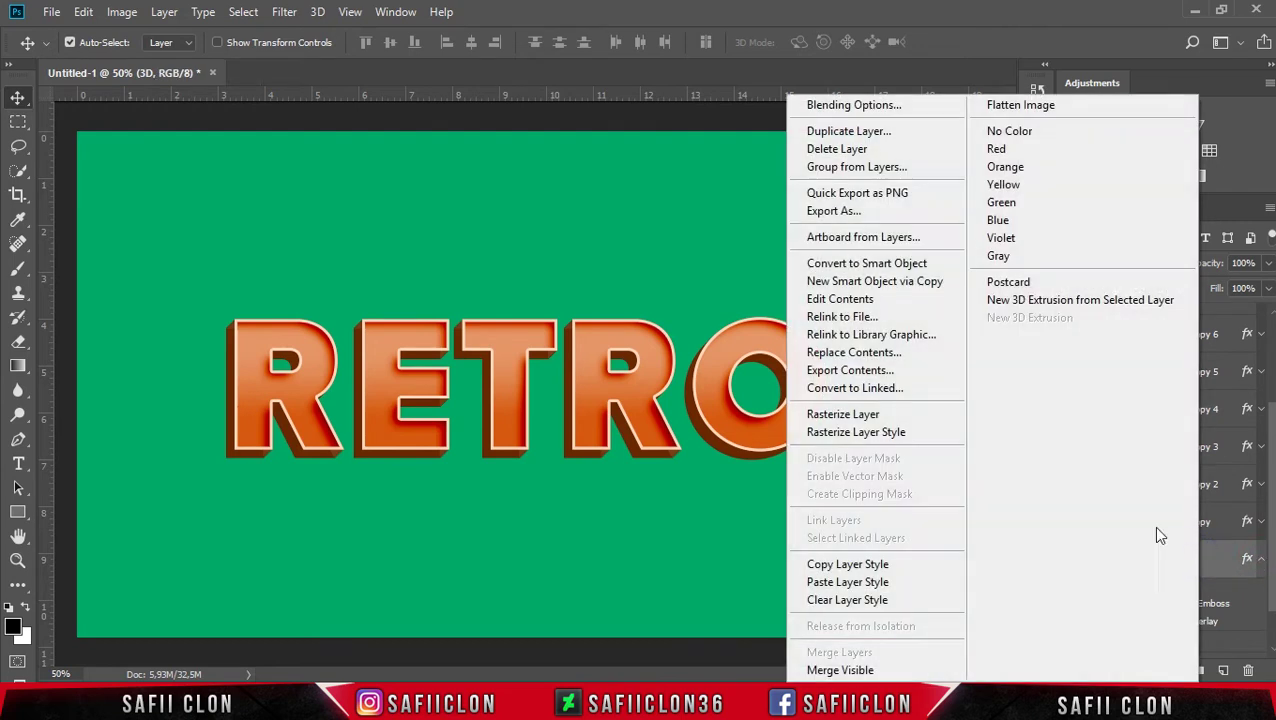
{"action": "left_click", "coordinate": [878, 110]}
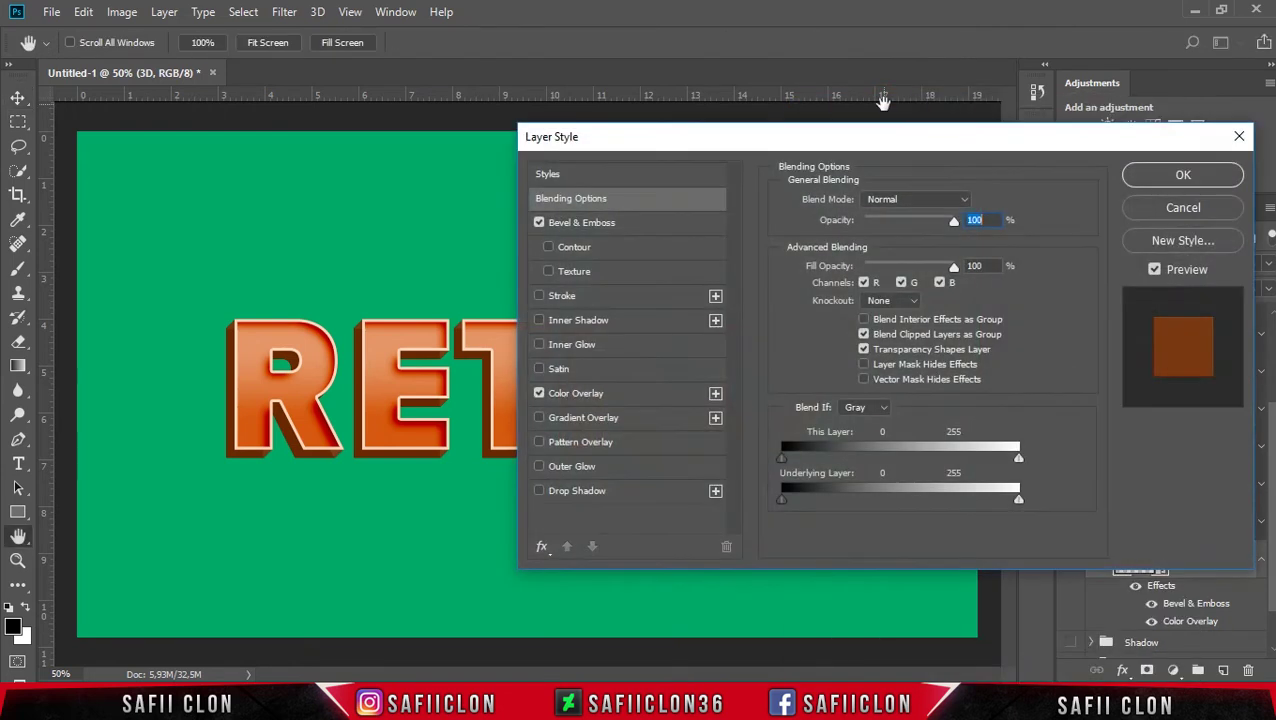
{"action": "left_click", "coordinate": [559, 490]}
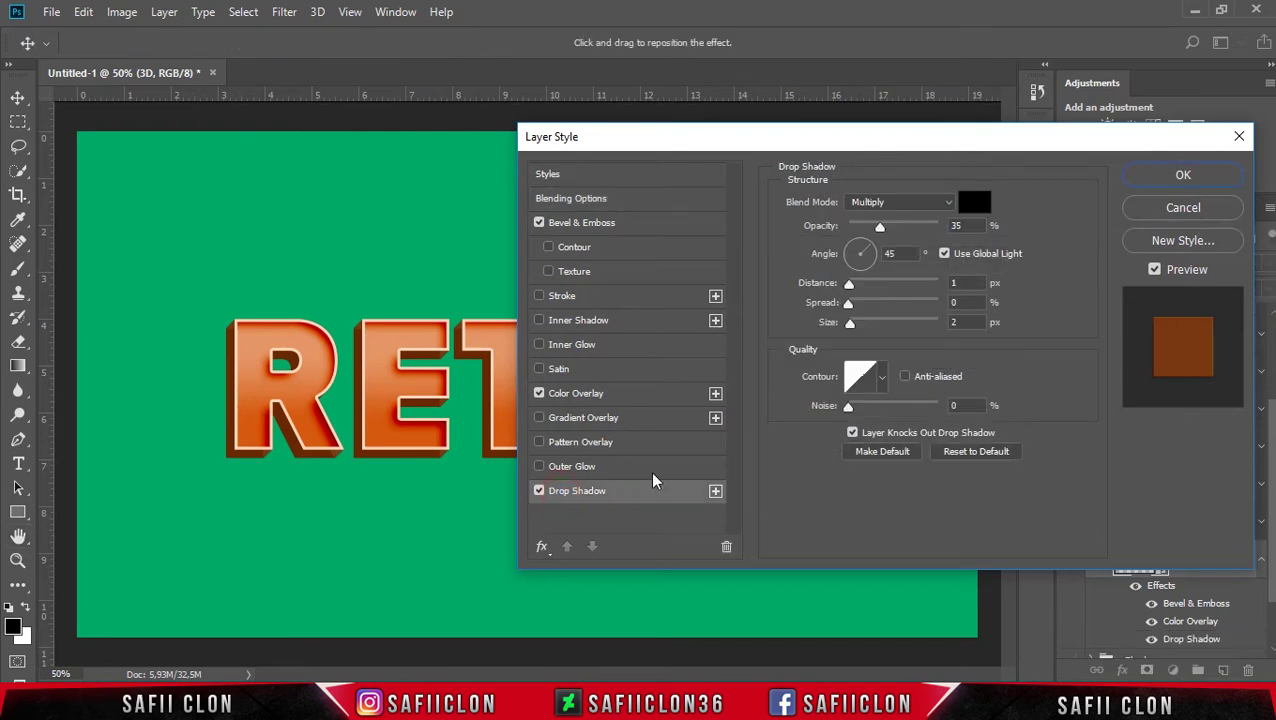
{"action": "left_click", "coordinate": [938, 202]}
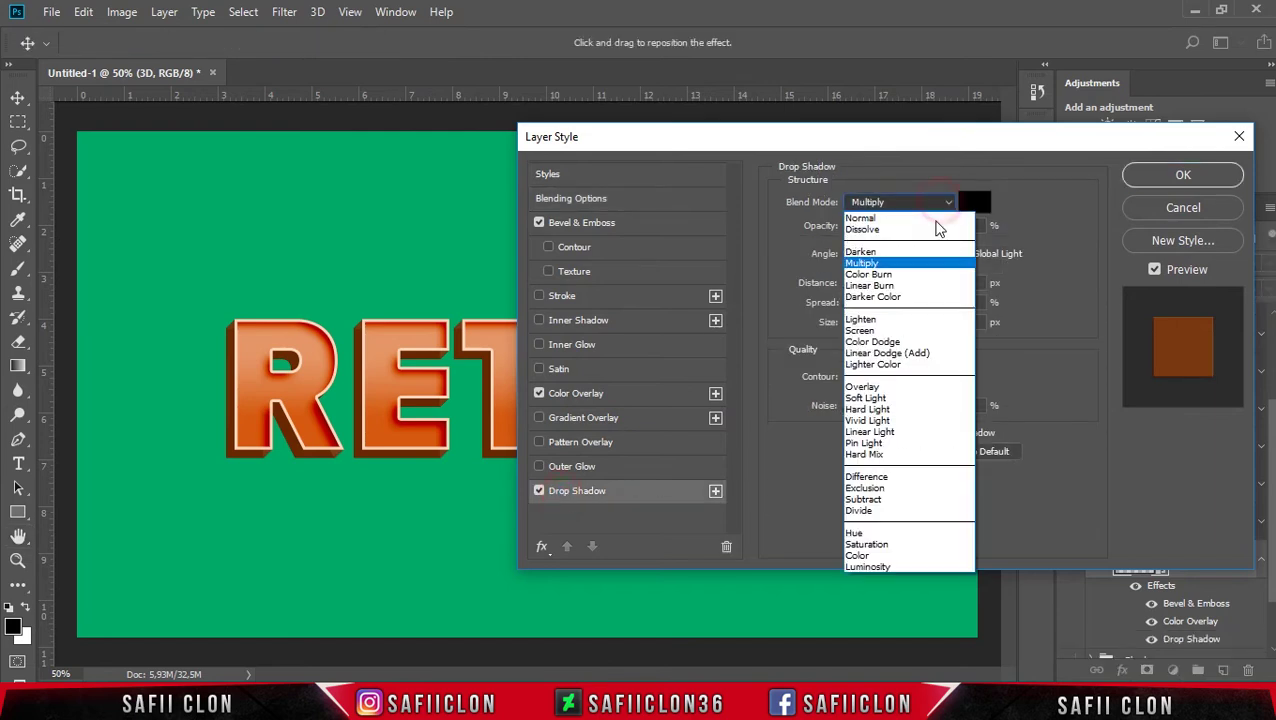
{"action": "left_click", "coordinate": [908, 274]}
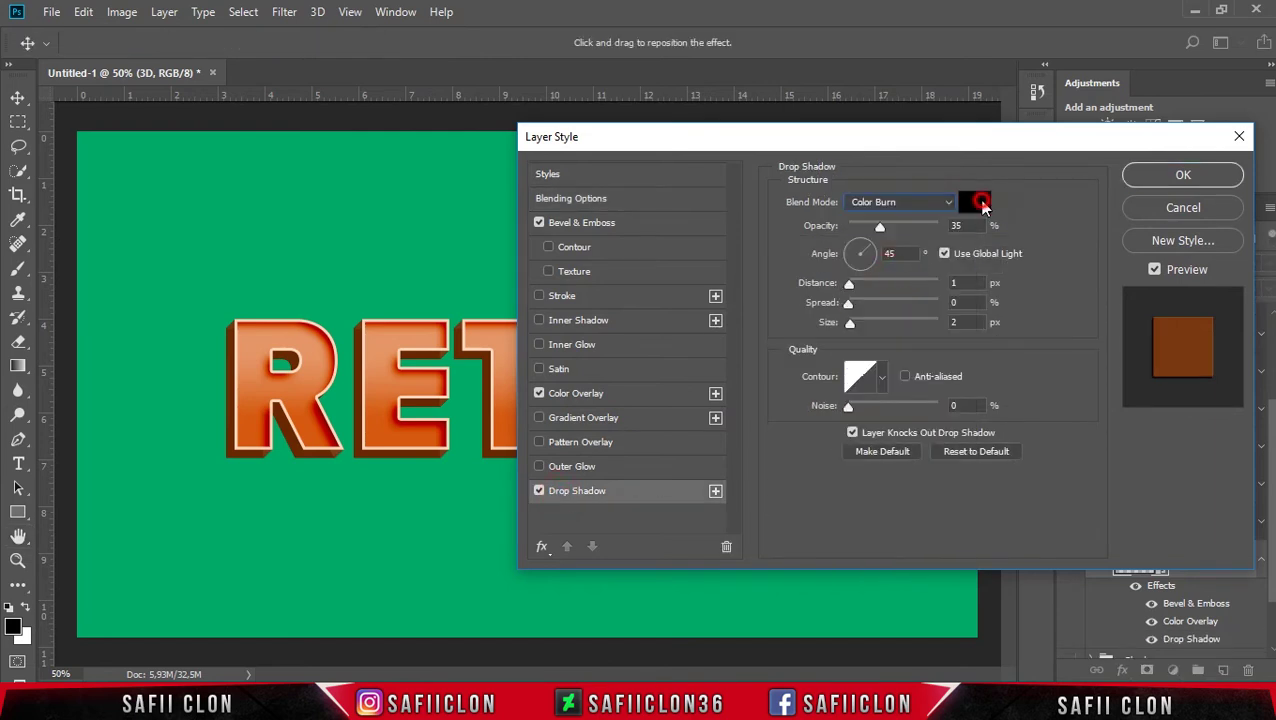
{"action": "left_click", "coordinate": [980, 203]}
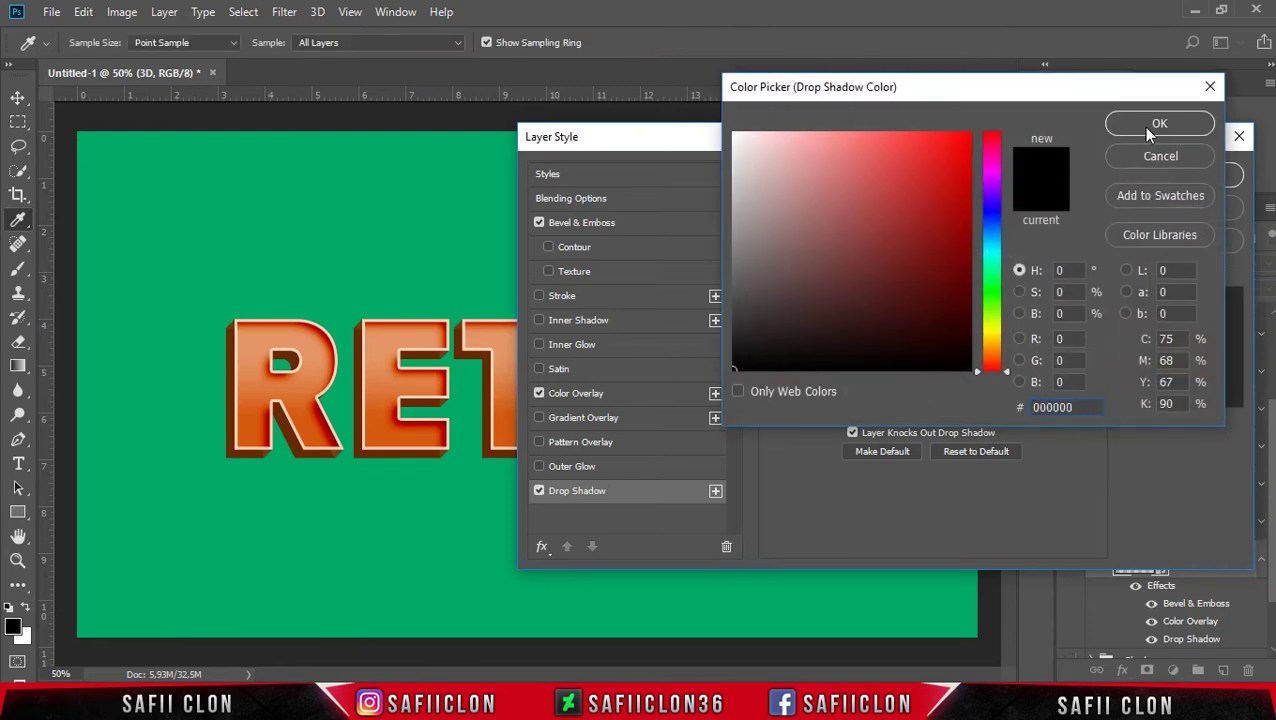
{"action": "left_click", "coordinate": [1158, 124]}
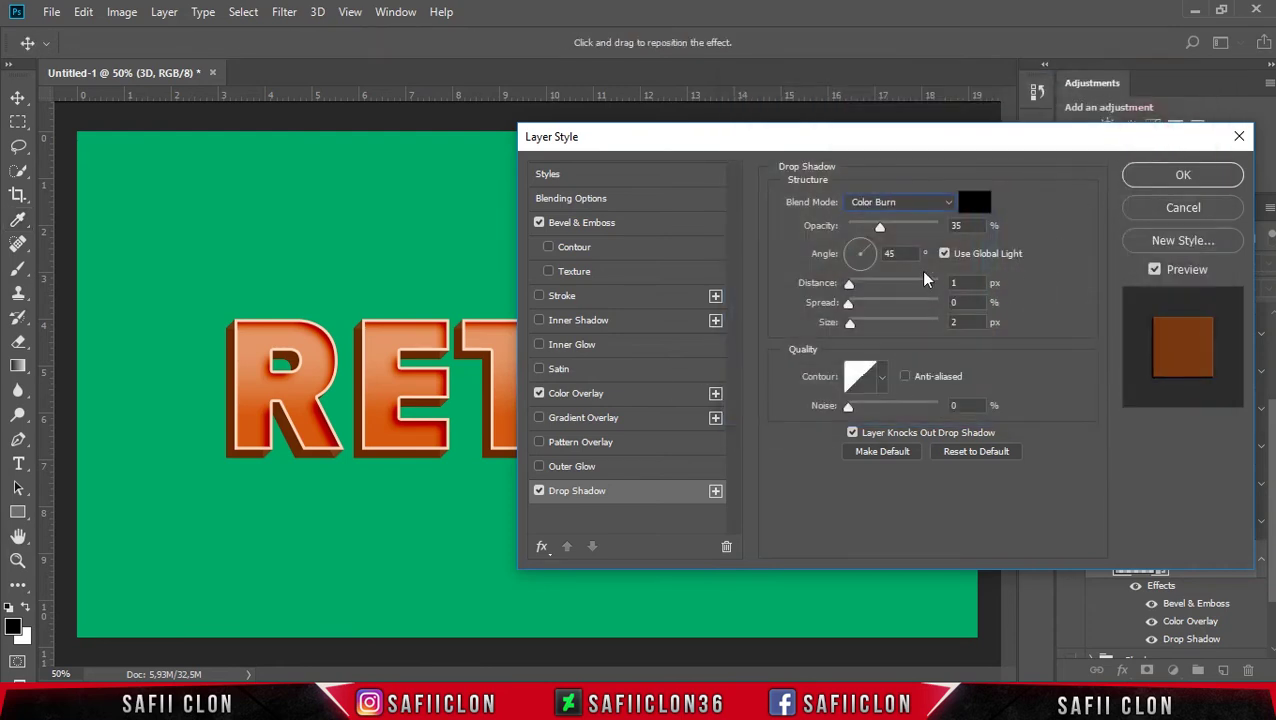
Set the drop shadow distance to 5 px and size to 6 px, and apply it.
{"action": "left_click", "coordinate": [889, 253]}
{"action": "left_click", "coordinate": [960, 226]}
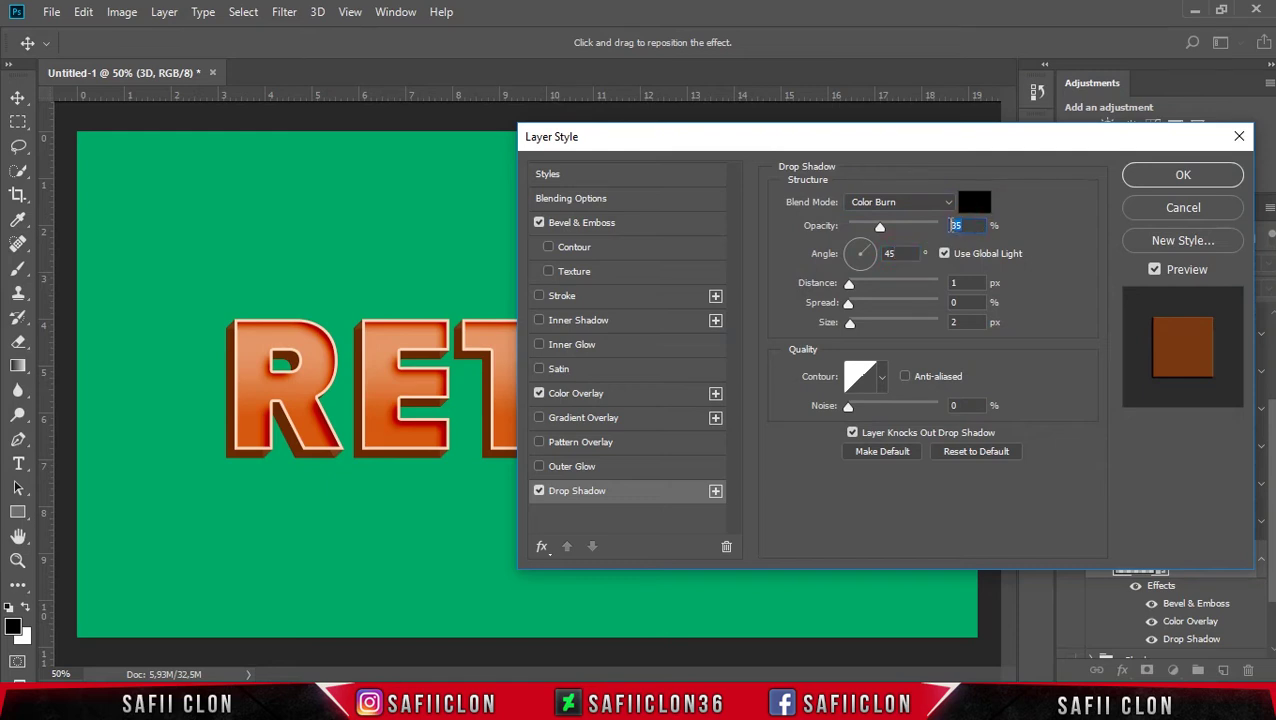
{"action": "left_click", "coordinate": [889, 253]}
{"action": "double_click", "coordinate": [983, 283]}
{"action": "type", "text": "5"}
{"action": "double_click", "coordinate": [965, 322]}
{"action": "type", "text": "6"}
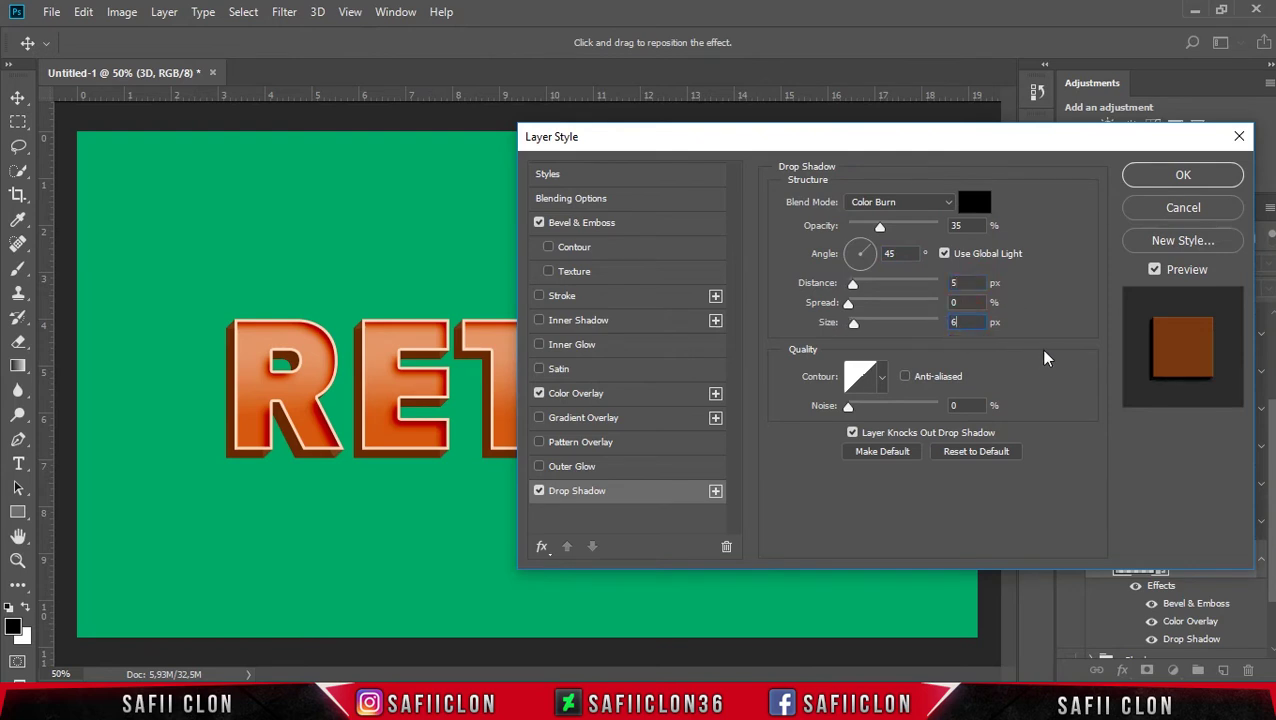
{"action": "left_click", "coordinate": [1176, 176]}
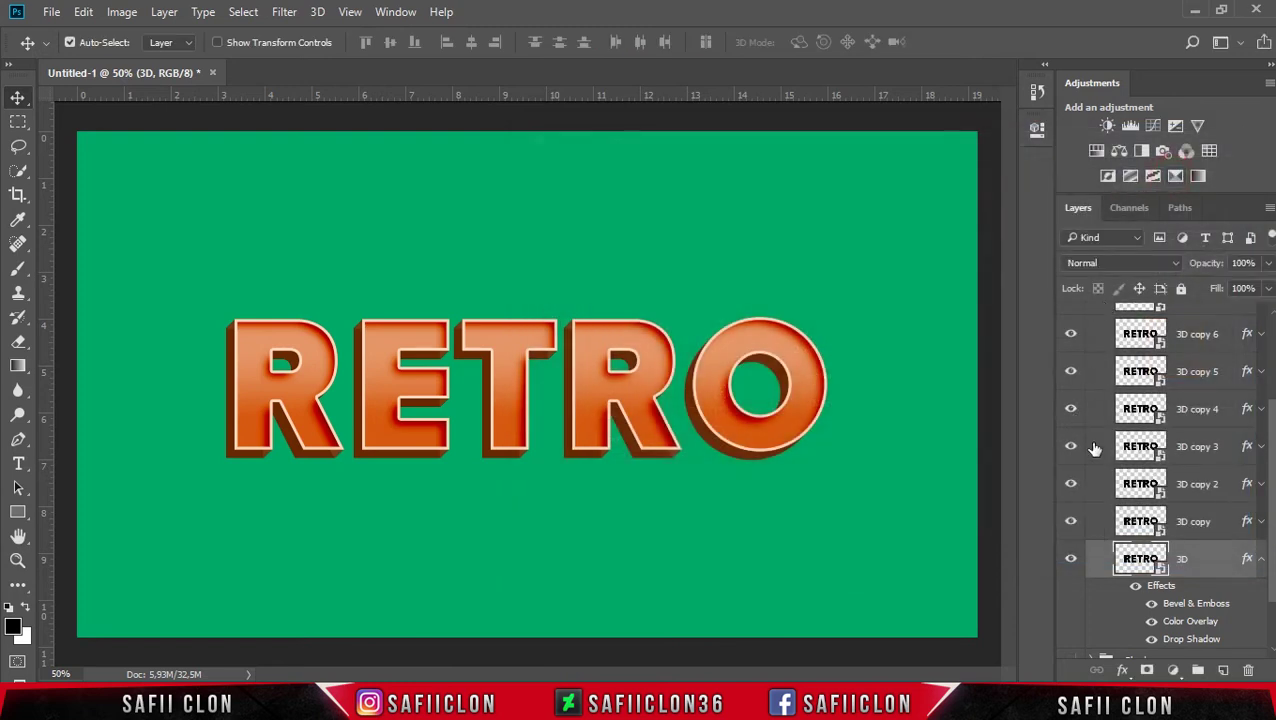
Collapse the 3D group and hide the Shadow, RETRO TEXT and 3D groups.
{"action": "left_click", "coordinate": [1071, 560]}
{"action": "left_click", "coordinate": [1071, 560]}
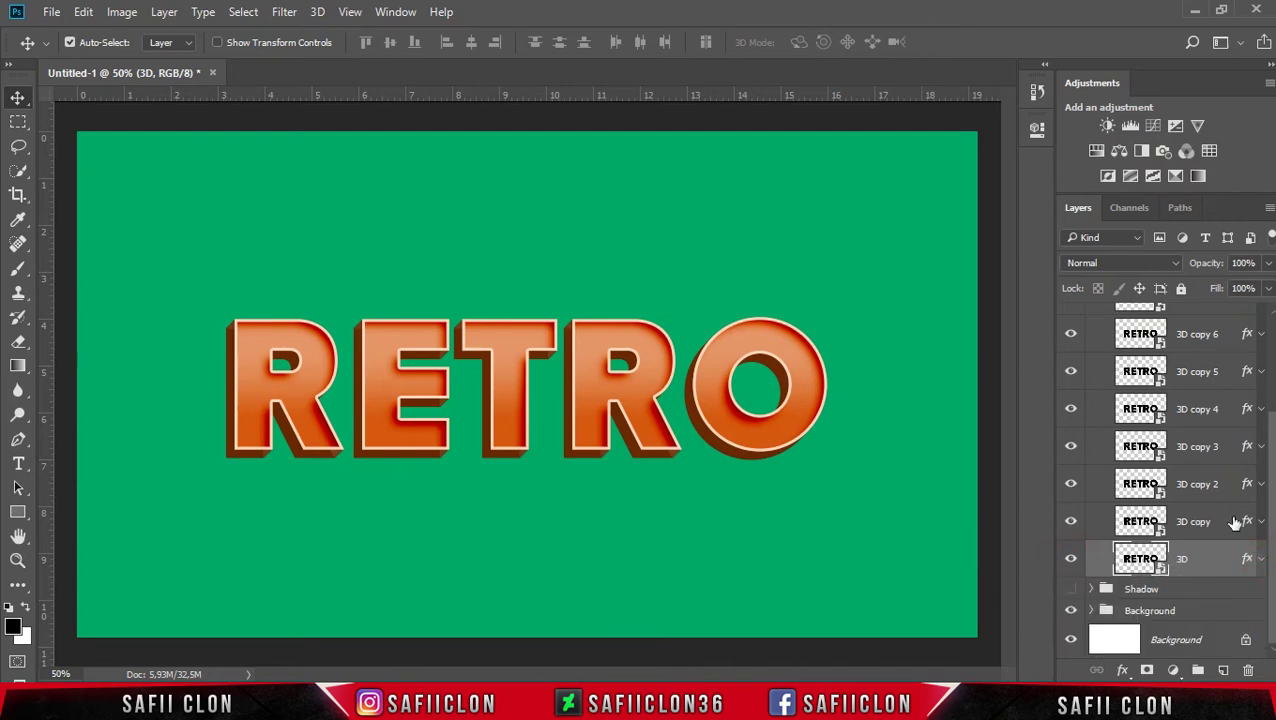
{"action": "scroll", "coordinate": [1236, 525], "scroll_direction": "up", "scroll_amount": 3}
{"action": "scroll", "coordinate": [1222, 505], "scroll_direction": "up", "scroll_amount": 2}
{"action": "left_click", "coordinate": [1094, 338]}
{"action": "left_click", "coordinate": [1090, 336]}
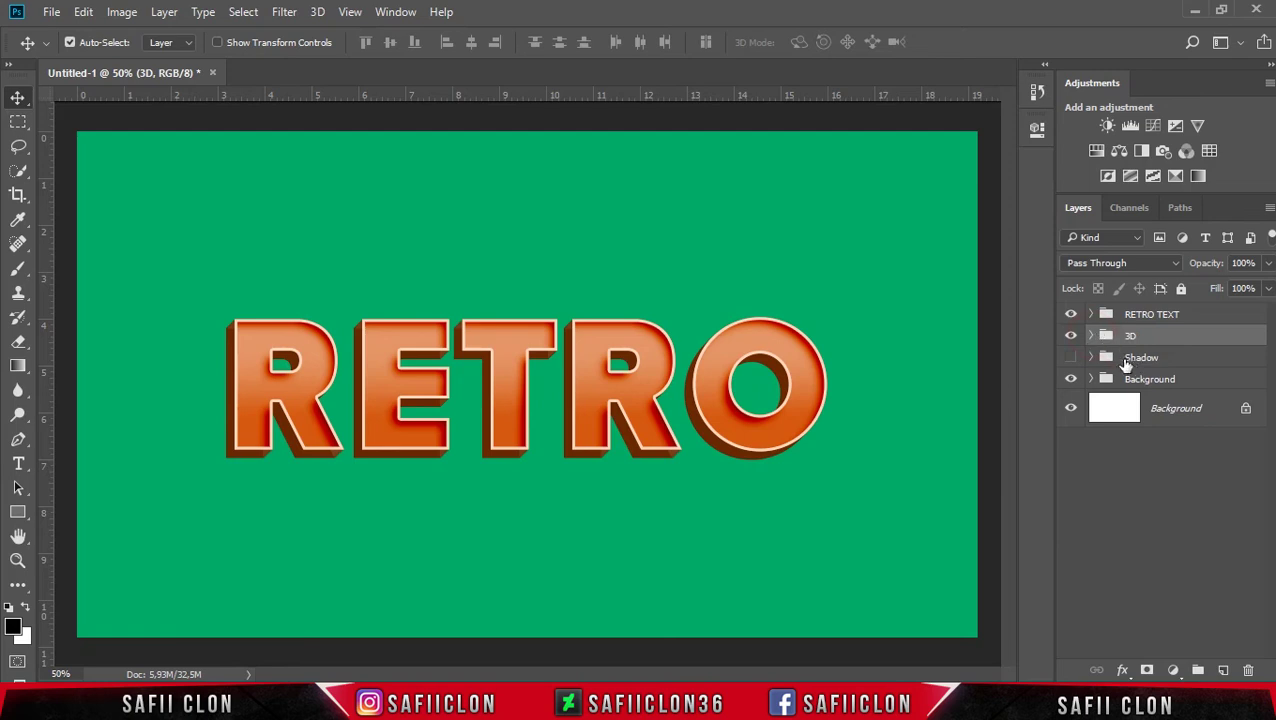
{"action": "left_click", "coordinate": [1072, 357]}
{"action": "left_click", "coordinate": [1070, 316]}
{"action": "left_click", "coordinate": [1071, 336]}
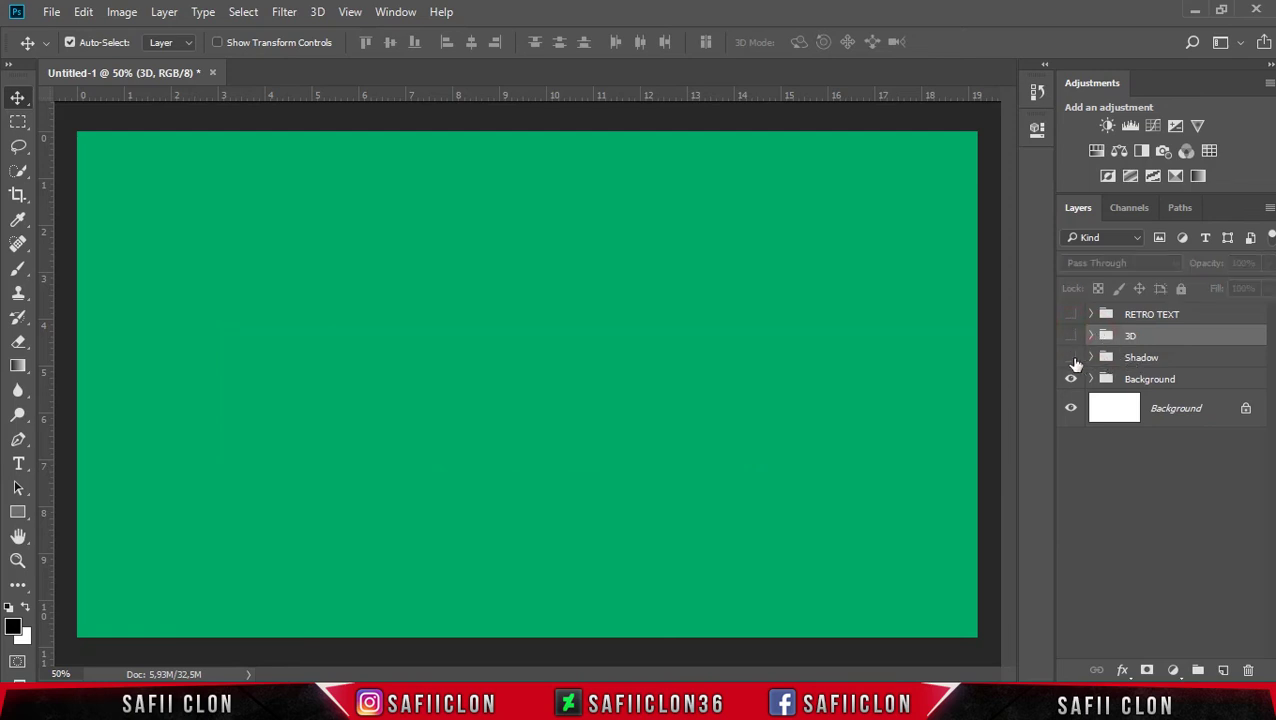
Show and expand the Shadow group and select its Shadow layer.
{"action": "left_click", "coordinate": [1071, 357]}
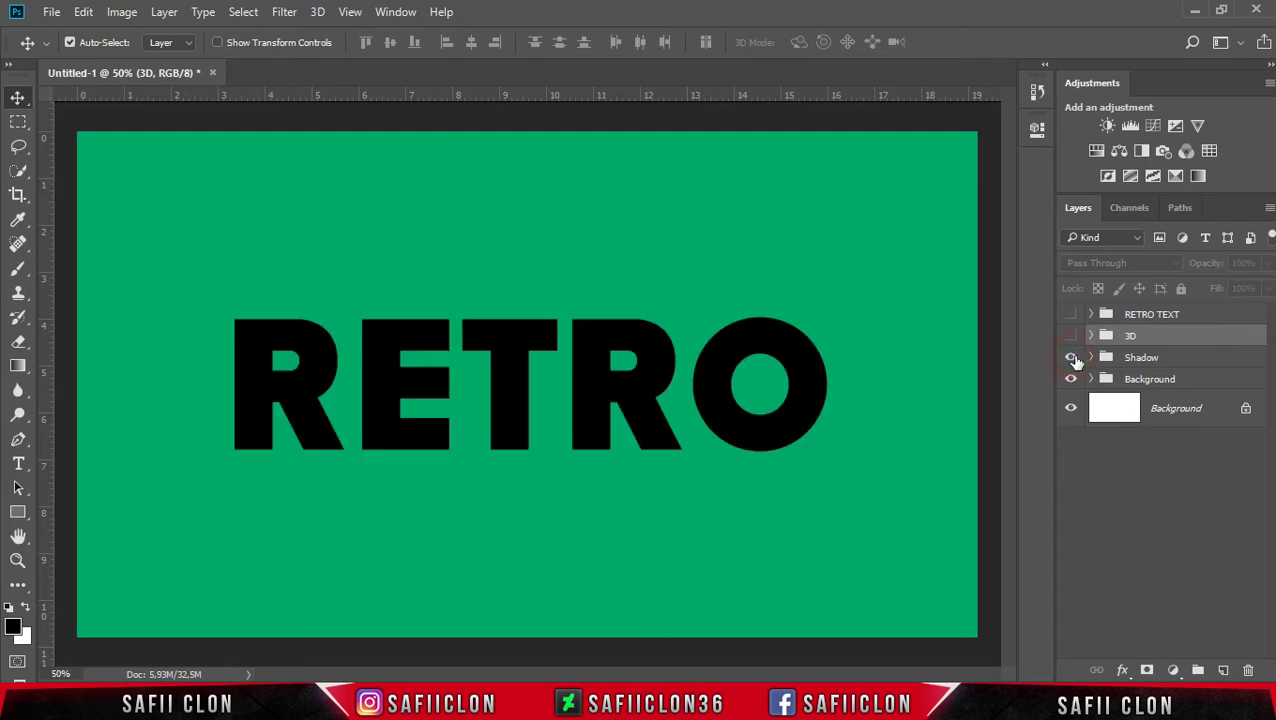
{"action": "left_click", "coordinate": [1094, 358]}
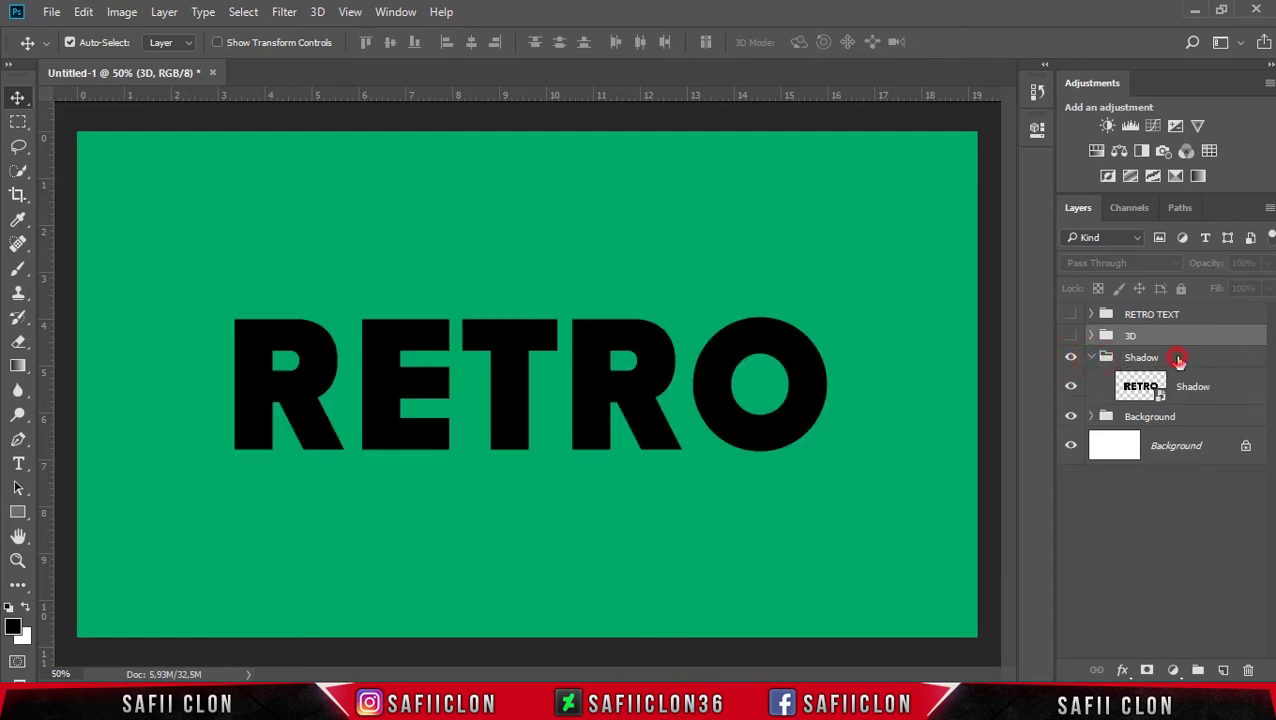
{"action": "left_click", "coordinate": [1174, 361]}
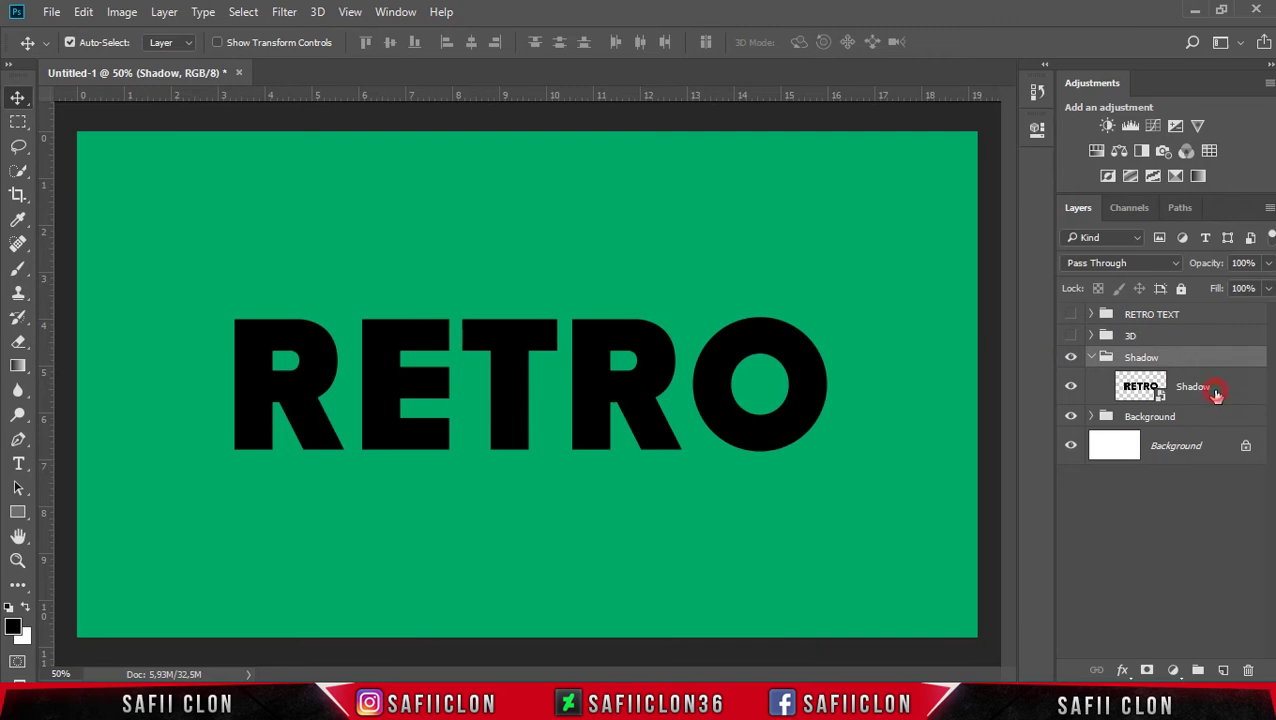
{"action": "left_click", "coordinate": [1216, 393]}
{"action": "right_click", "coordinate": [1216, 393]}
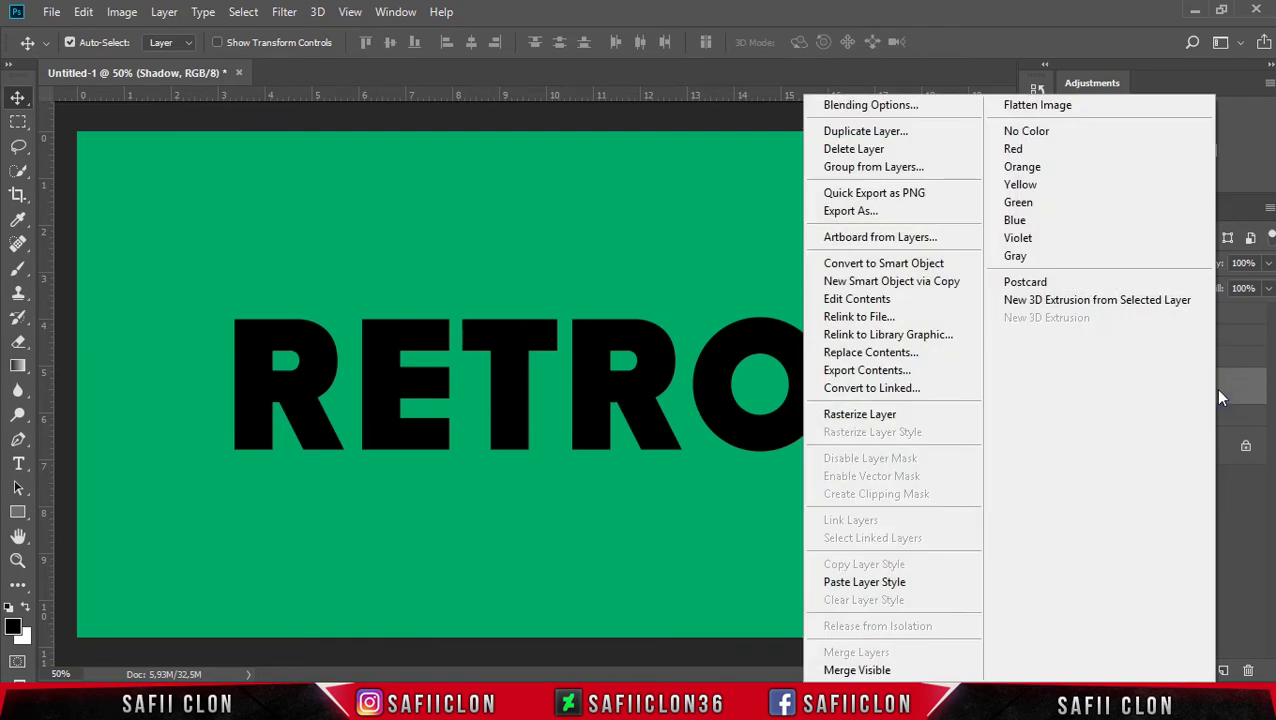
Duplicate the Shadow layer as Shadow copy and rasterize the copy.
{"action": "left_click", "coordinate": [907, 137]}
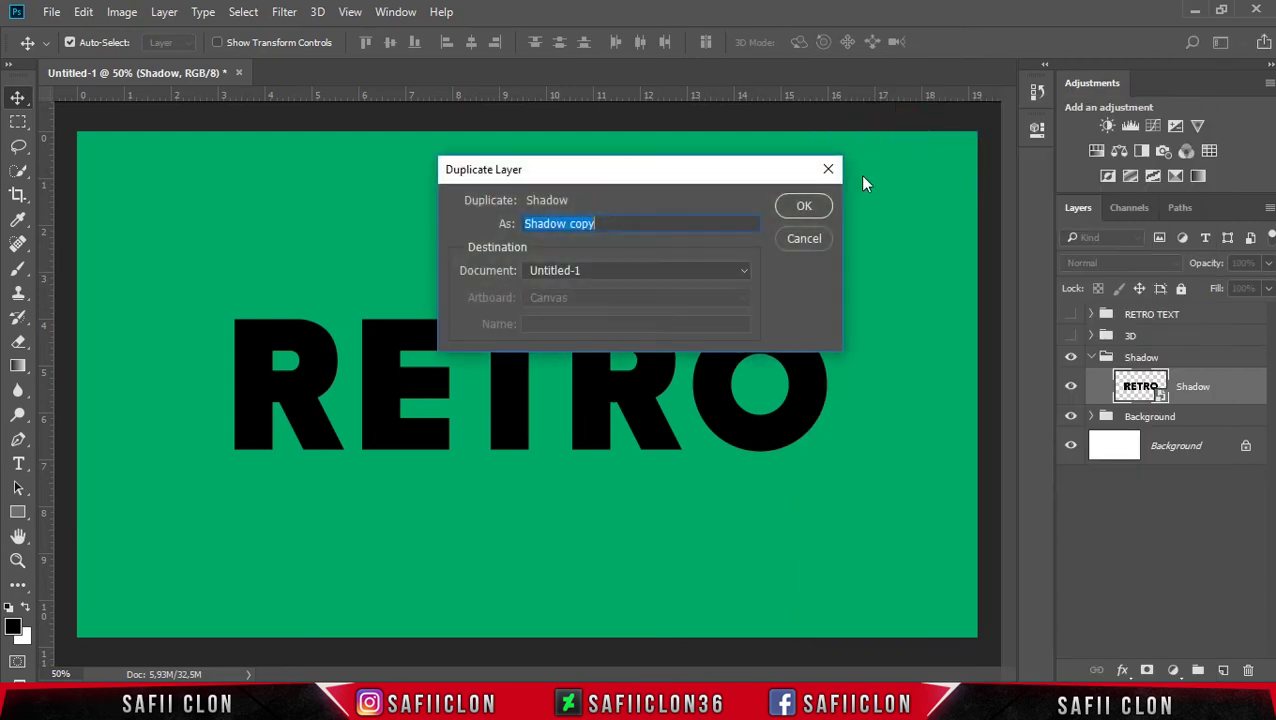
{"action": "left_click", "coordinate": [802, 206]}
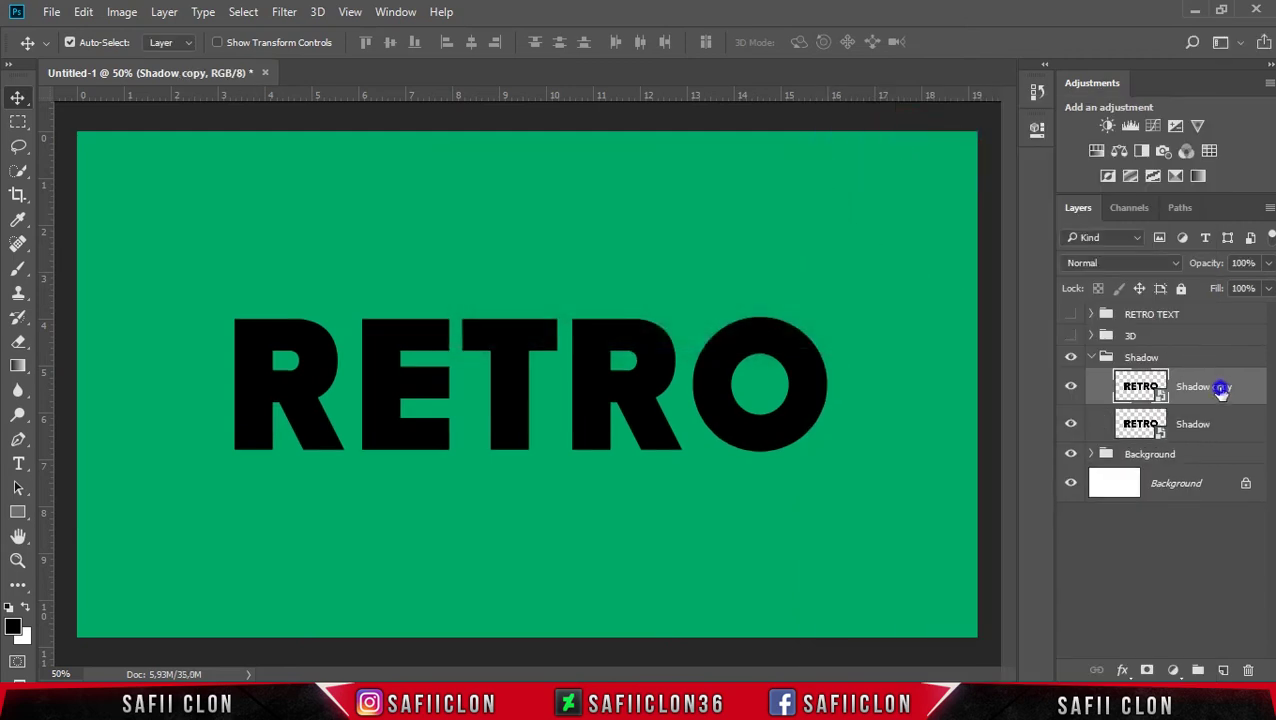
{"action": "right_click", "coordinate": [1220, 391]}
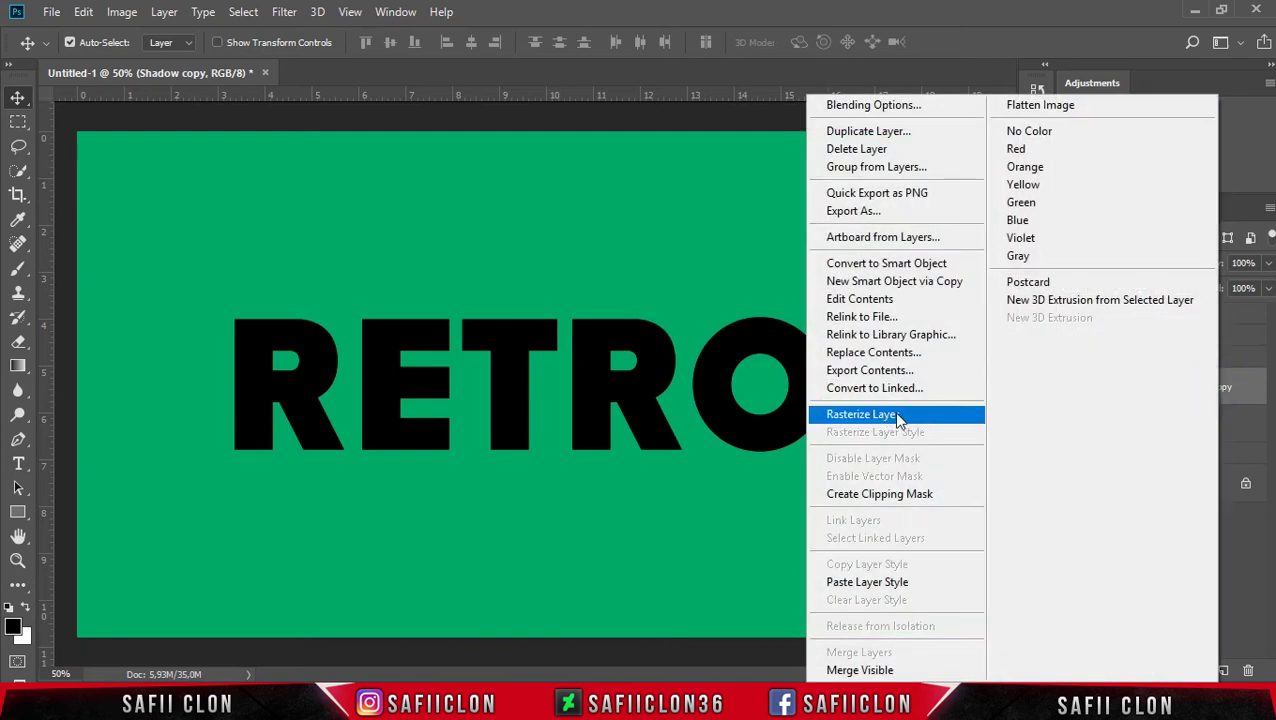
{"action": "left_click", "coordinate": [917, 421]}
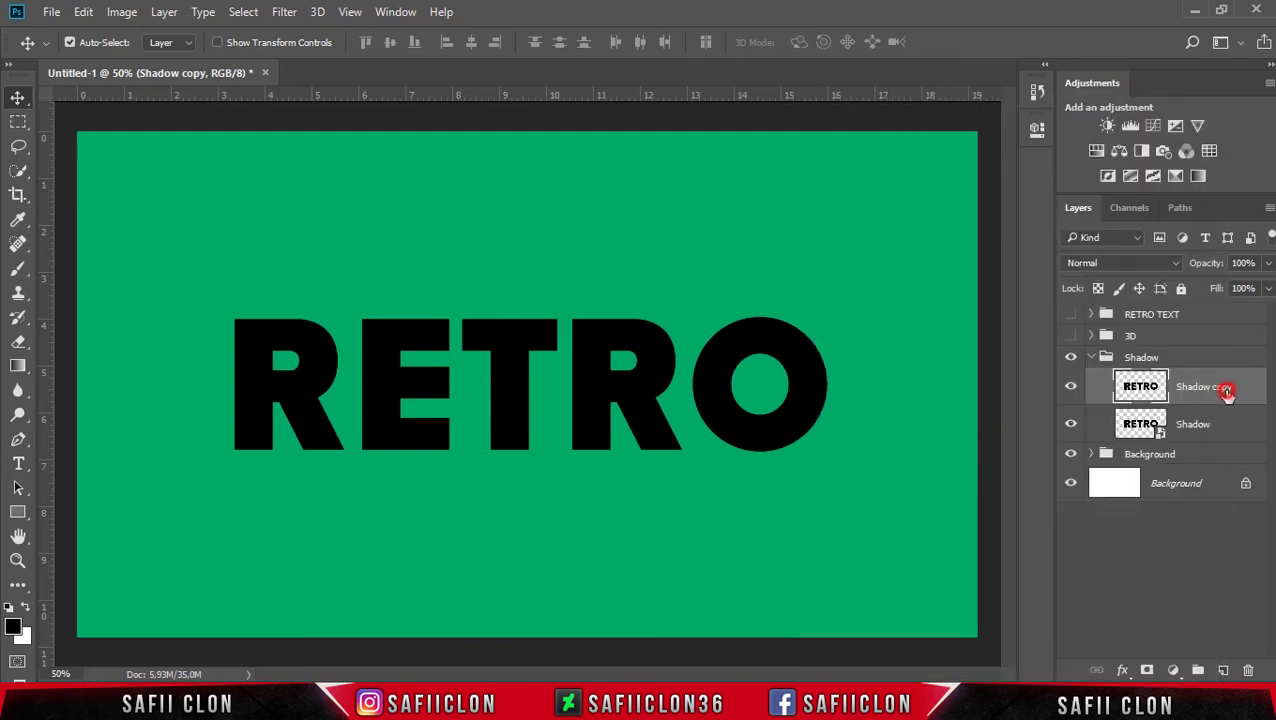
Free-transform Shadow copy, nudging it 2 px left and 2 px down, and commit.
{"action": "key", "text": "ctrl+t"}
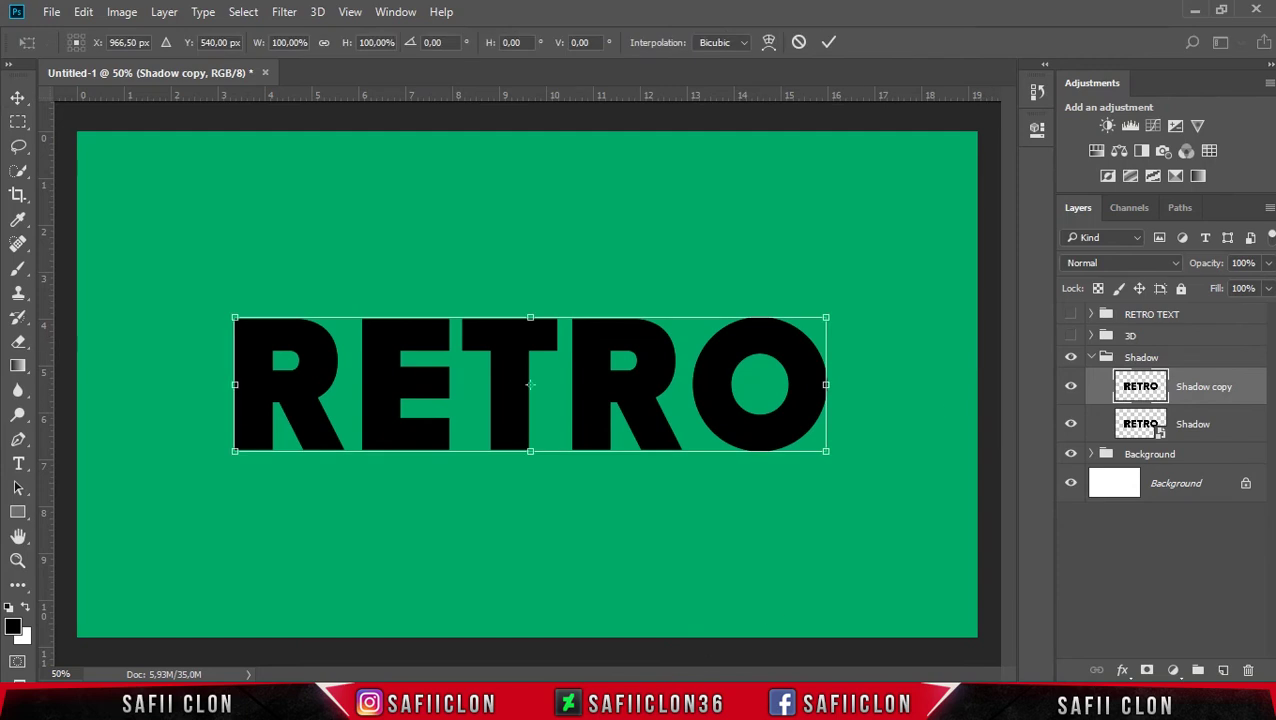
{"action": "key", "text": "ctrl+super+o"}
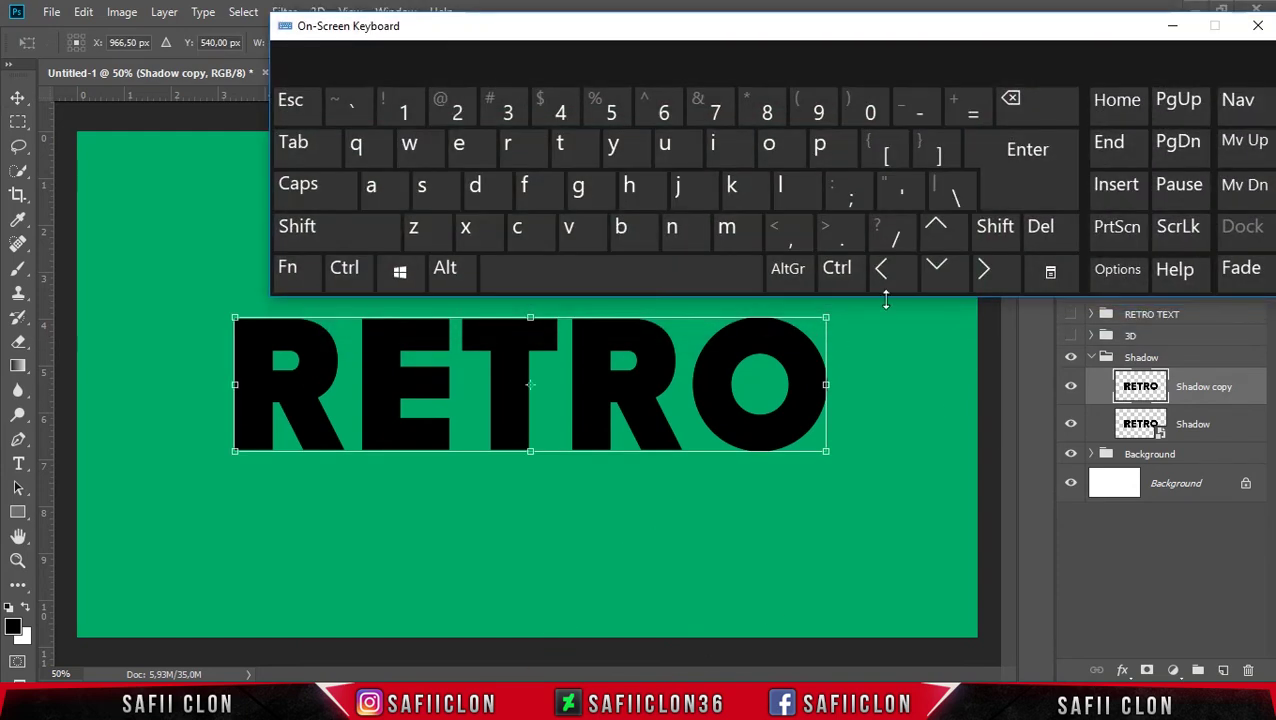
{"action": "left_click", "coordinate": [932, 275]}
{"action": "left_click", "coordinate": [884, 272]}
{"action": "left_click", "coordinate": [884, 272]}
{"action": "left_click", "coordinate": [938, 275]}
{"action": "left_click", "coordinate": [938, 275]}
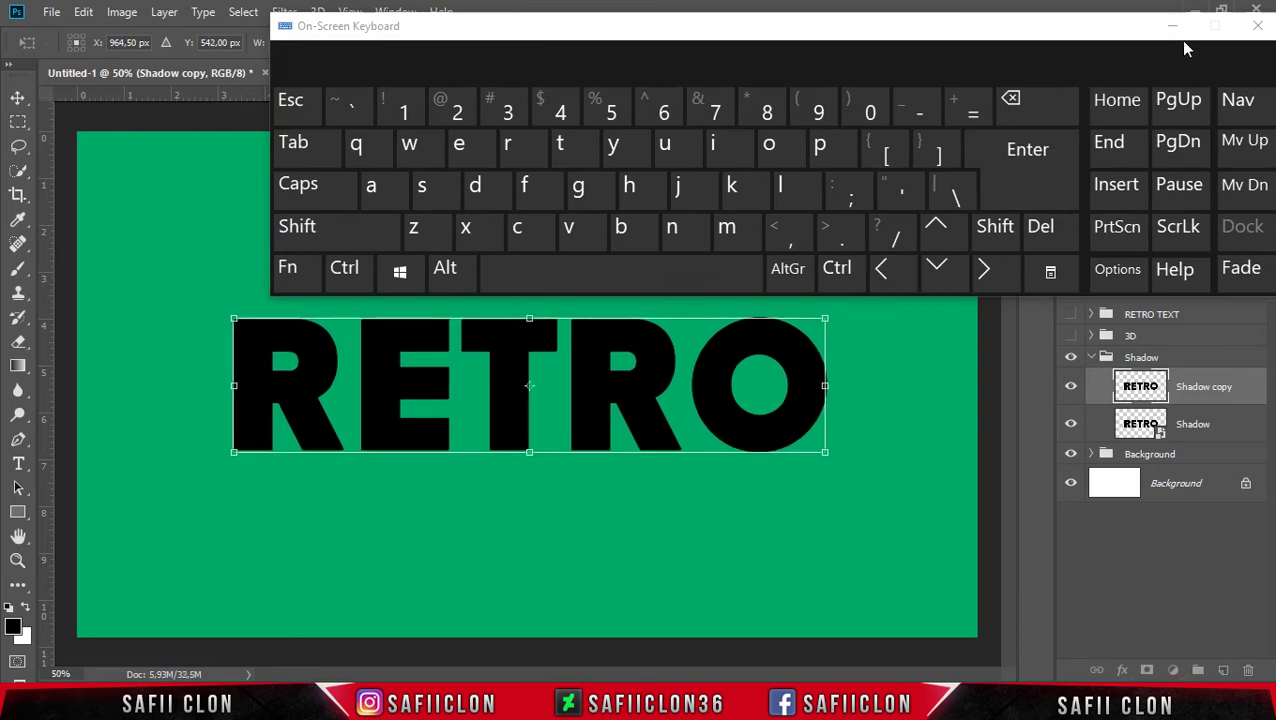
{"action": "left_click", "coordinate": [1257, 25]}
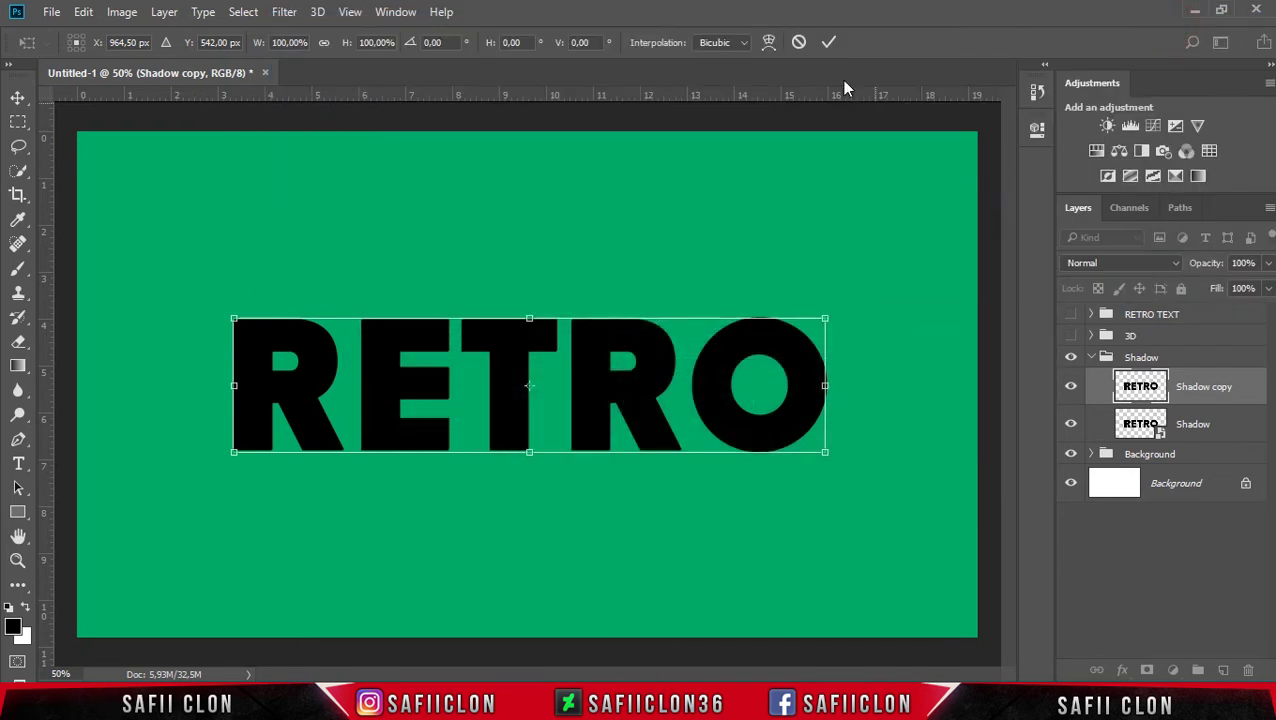
{"action": "left_click", "coordinate": [826, 44]}
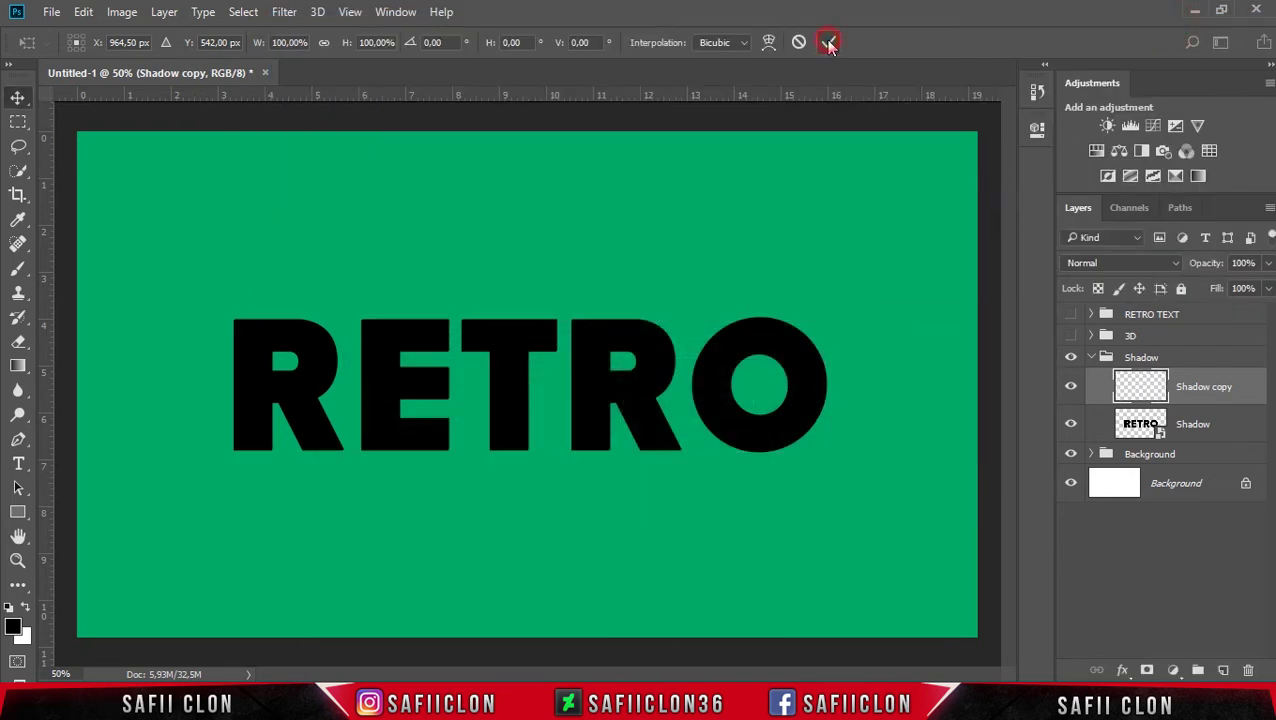
Delete the Shadow copy layer, confirming Yes in the prompt.
{"action": "right_click", "coordinate": [1213, 388]}
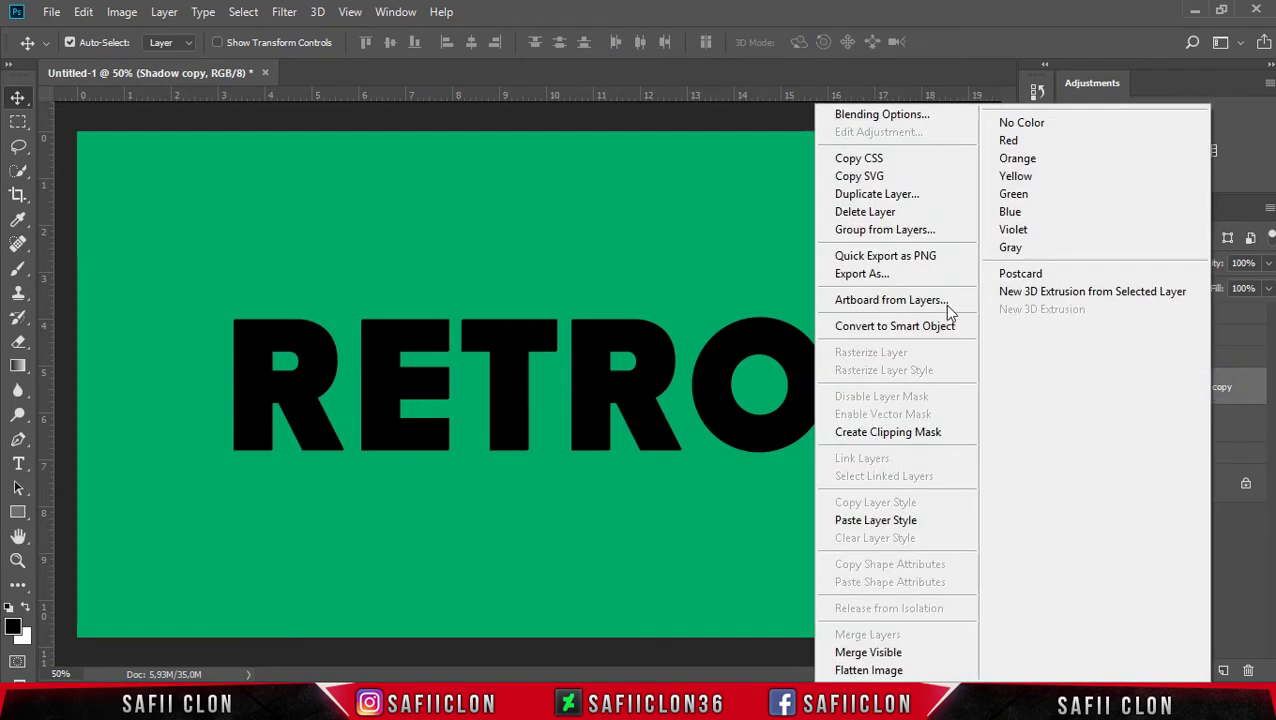
{"action": "left_click", "coordinate": [866, 212]}
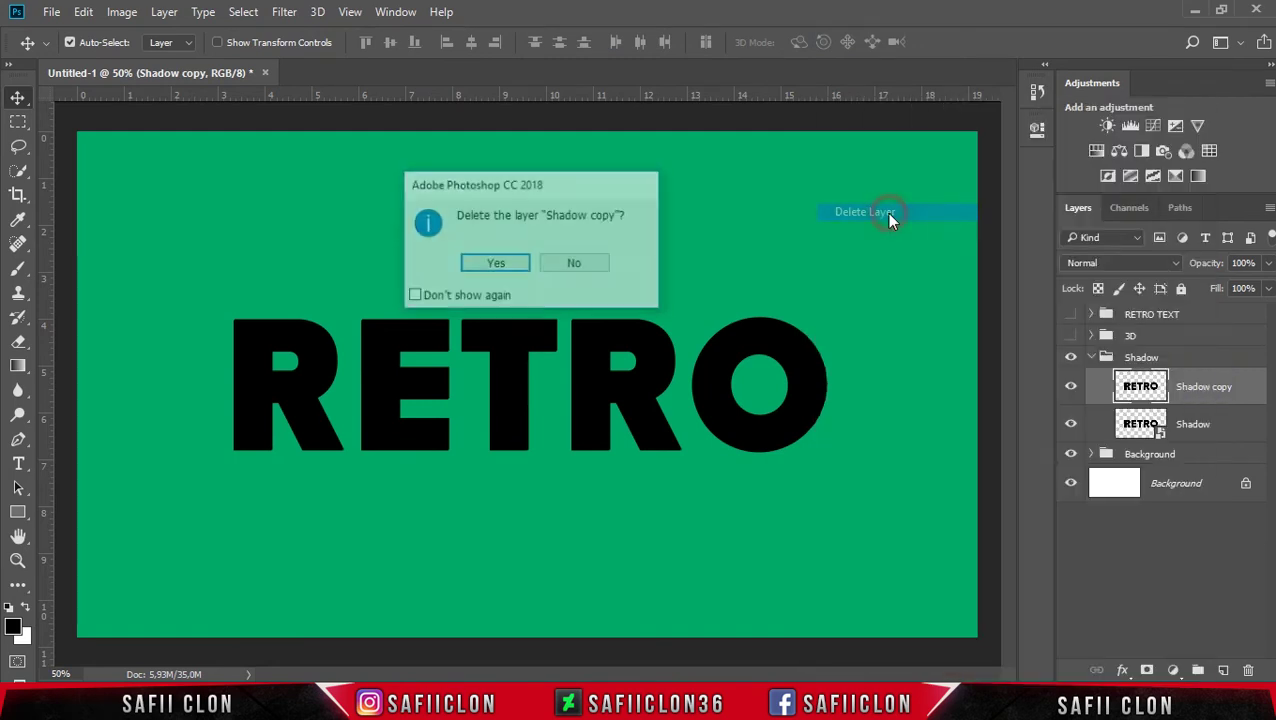
{"action": "left_click", "coordinate": [496, 265]}
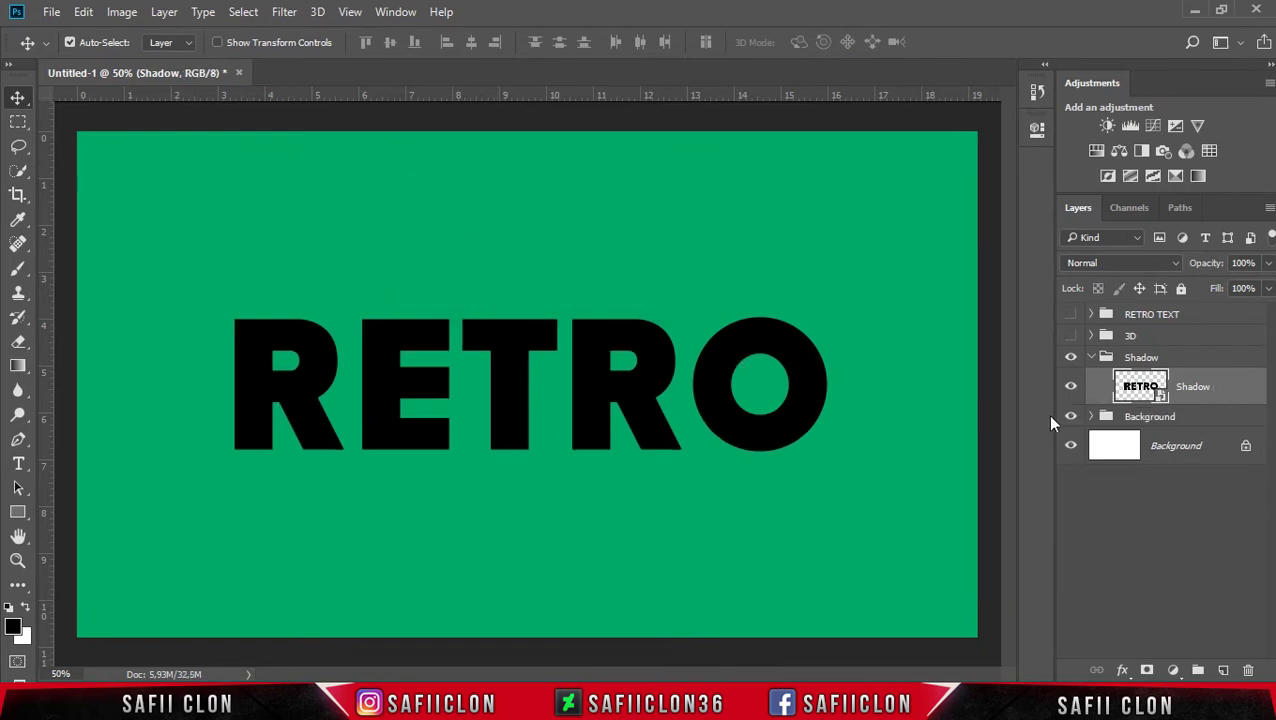
{"action": "right_click", "coordinate": [1230, 387]}
Show the RETRO TEXT and 3D groups again and stack offset Shadow copies with repeat transform.
{"action": "left_click", "coordinate": [1071, 314]}
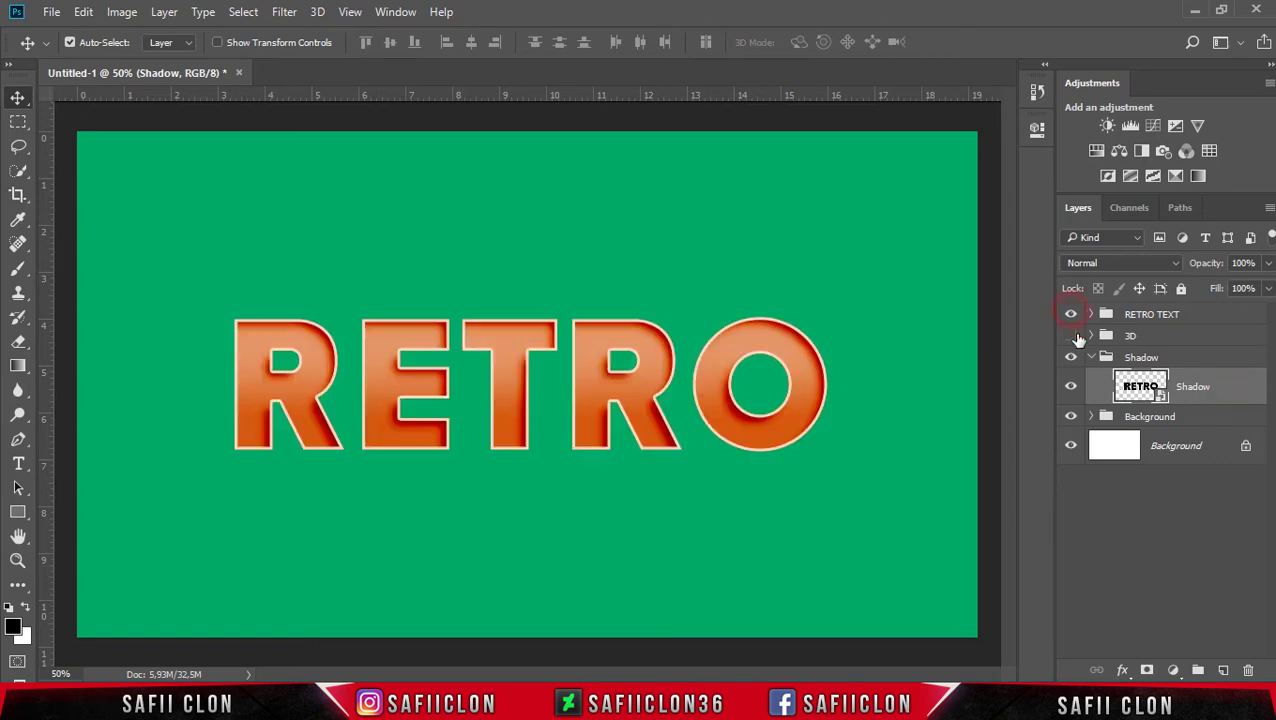
{"action": "left_click", "coordinate": [1071, 336]}
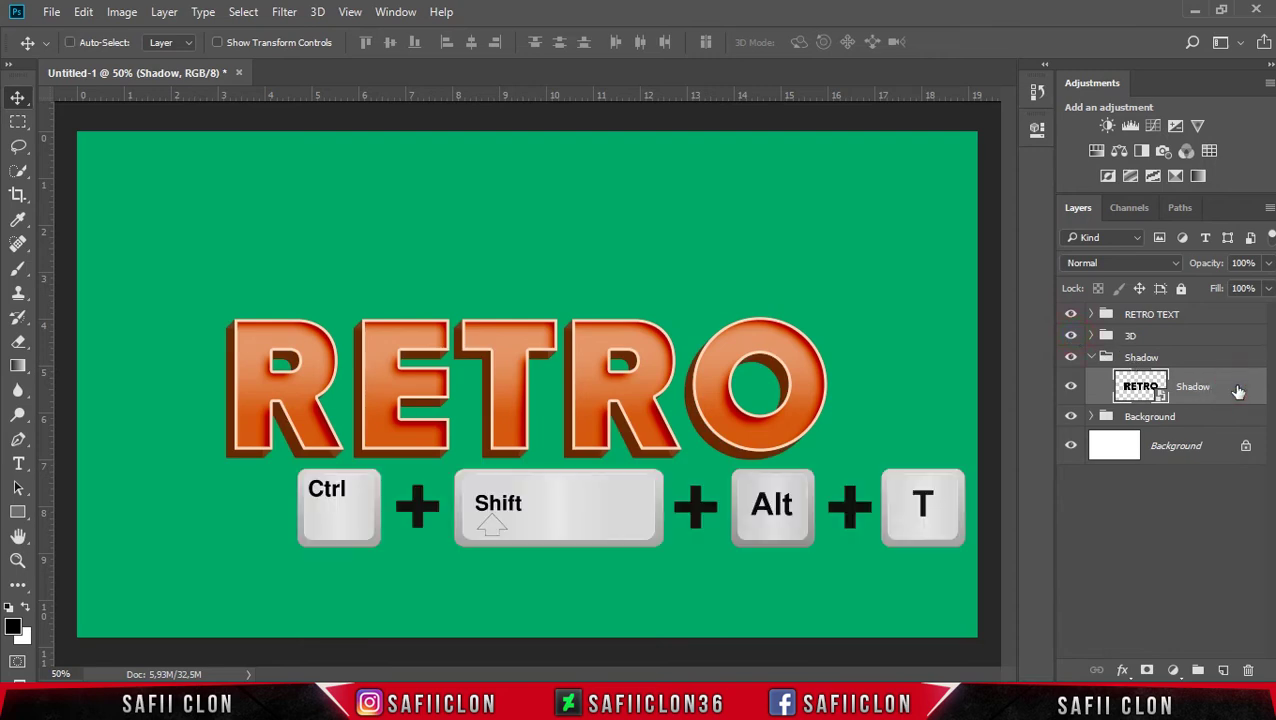
{"action": "key", "text": "ctrl+shift+alt+t"}
{"action": "key", "text": "ctrl+shift+alt+t"}
{"action": "key", "text": "ctrl+shift+alt+t"}
{"action": "key", "text": "ctrl+shift+alt+t"}
{"action": "key", "text": "ctrl+shift+alt+t"}
{"action": "key", "text": "ctrl+shift+alt+t"}
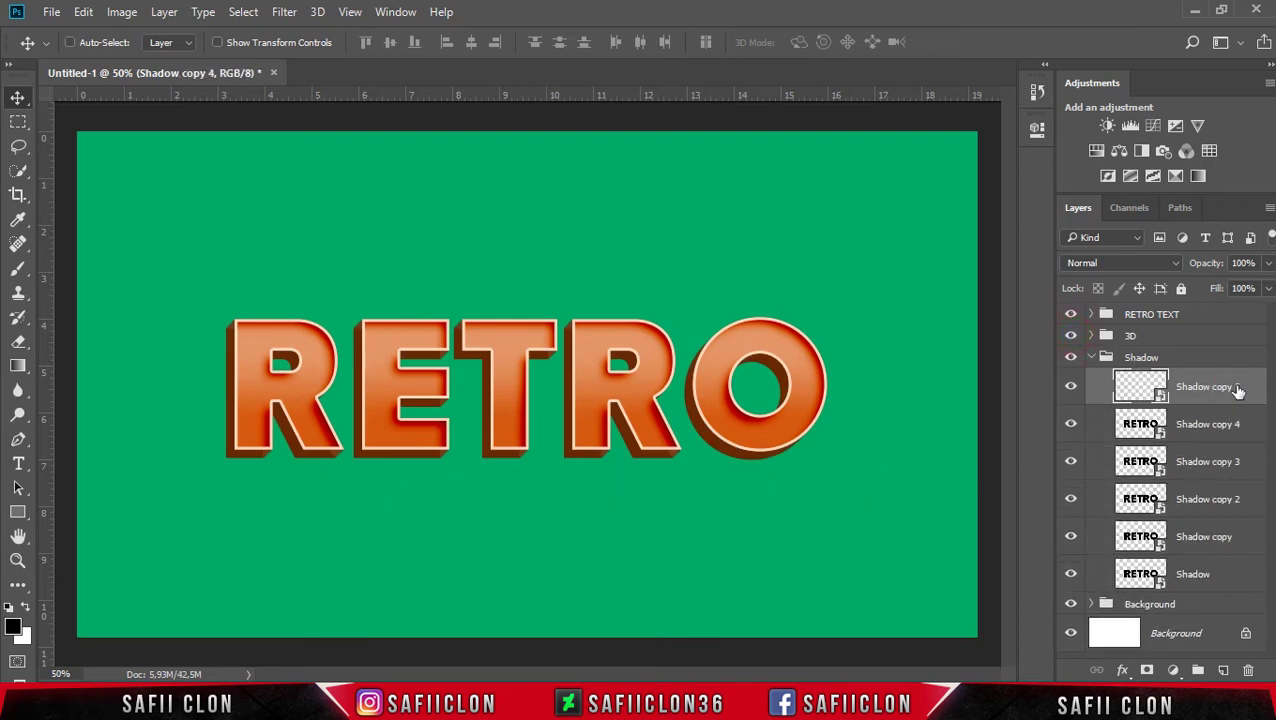
{"action": "key", "text": "ctrl+shift+alt+t"}
{"action": "key", "text": "ctrl+shift+alt+t"}
{"action": "key", "text": "ctrl+shift+alt+t"}
{"action": "key", "text": "ctrl+shift+alt+t"}
{"action": "key", "text": "ctrl+shift+alt+t"}
{"action": "key", "text": "ctrl+shift+alt+t"}
{"action": "key", "text": "ctrl+shift+alt+t"}
{"action": "key", "text": "ctrl+shift+alt+t"}
{"action": "key", "text": "ctrl+shift+alt+t"}
{"action": "key", "text": "ctrl+shift+alt+t"}
{"action": "key", "text": "ctrl+shift+alt+t"}
{"action": "key", "text": "ctrl+shift+alt+t"}
{"action": "key", "text": "ctrl+shift+alt+t"}
{"action": "key", "text": "ctrl+shift+alt+t"}
{"action": "key", "text": "ctrl+shift+alt+t"}
{"action": "key", "text": "ctrl+shift+alt+t"}
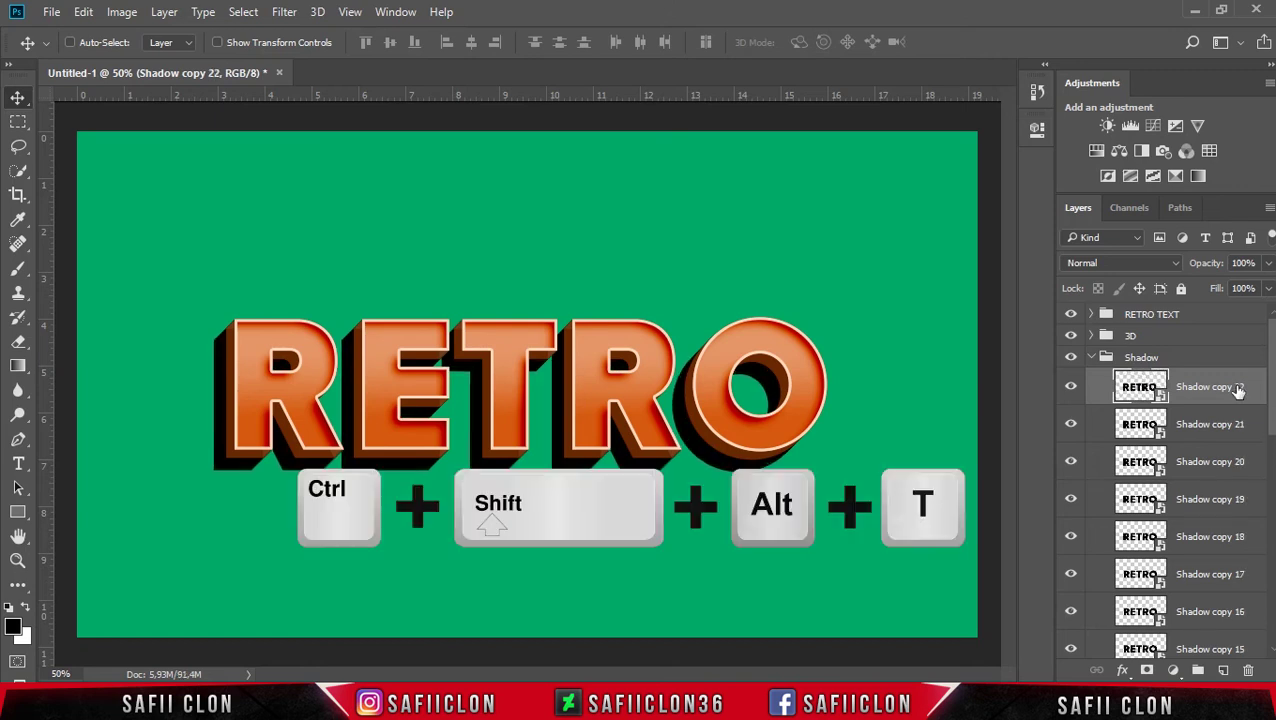
Scroll to the bottom of the Layers panel and select the original Shadow layer.
{"action": "scroll", "coordinate": [1165, 480], "scroll_direction": "down", "scroll_amount": 2}
{"action": "scroll", "coordinate": [1165, 480], "scroll_direction": "down", "scroll_amount": 2}
{"action": "scroll", "coordinate": [1165, 480], "scroll_direction": "down", "scroll_amount": 2}
{"action": "scroll", "coordinate": [1165, 480], "scroll_direction": "down", "scroll_amount": 2}
{"action": "scroll", "coordinate": [1253, 593], "scroll_direction": "down", "scroll_amount": 3}
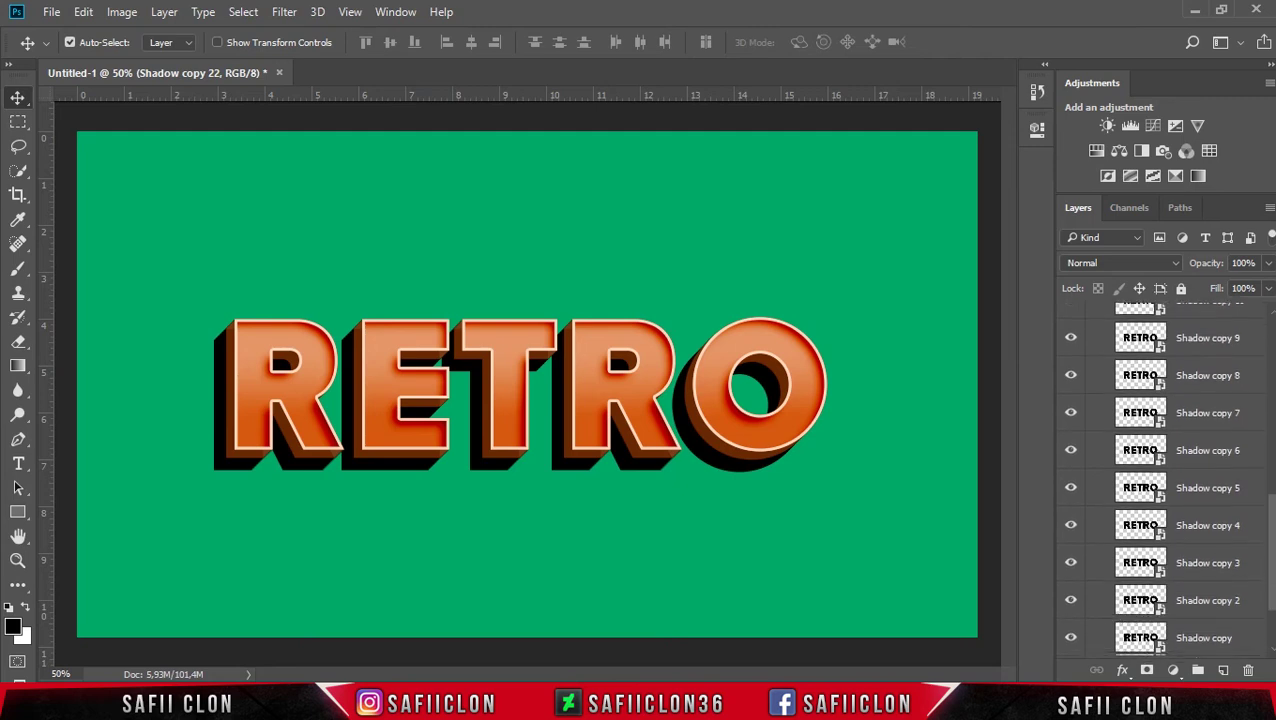
{"action": "scroll", "coordinate": [1253, 593], "scroll_direction": "down", "scroll_amount": 3}
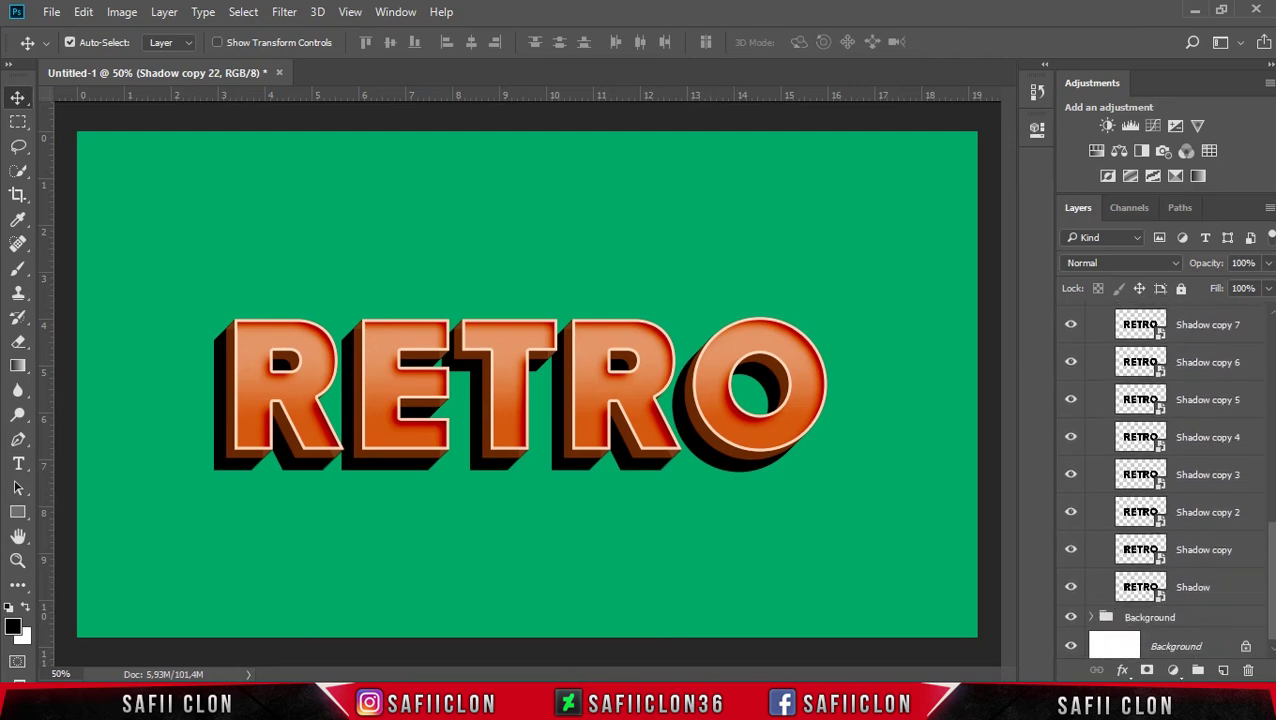
{"action": "left_click", "coordinate": [1234, 582]}
{"action": "left_click_drag", "start_coordinate": [1272, 582], "coordinate": [1272, 495]}
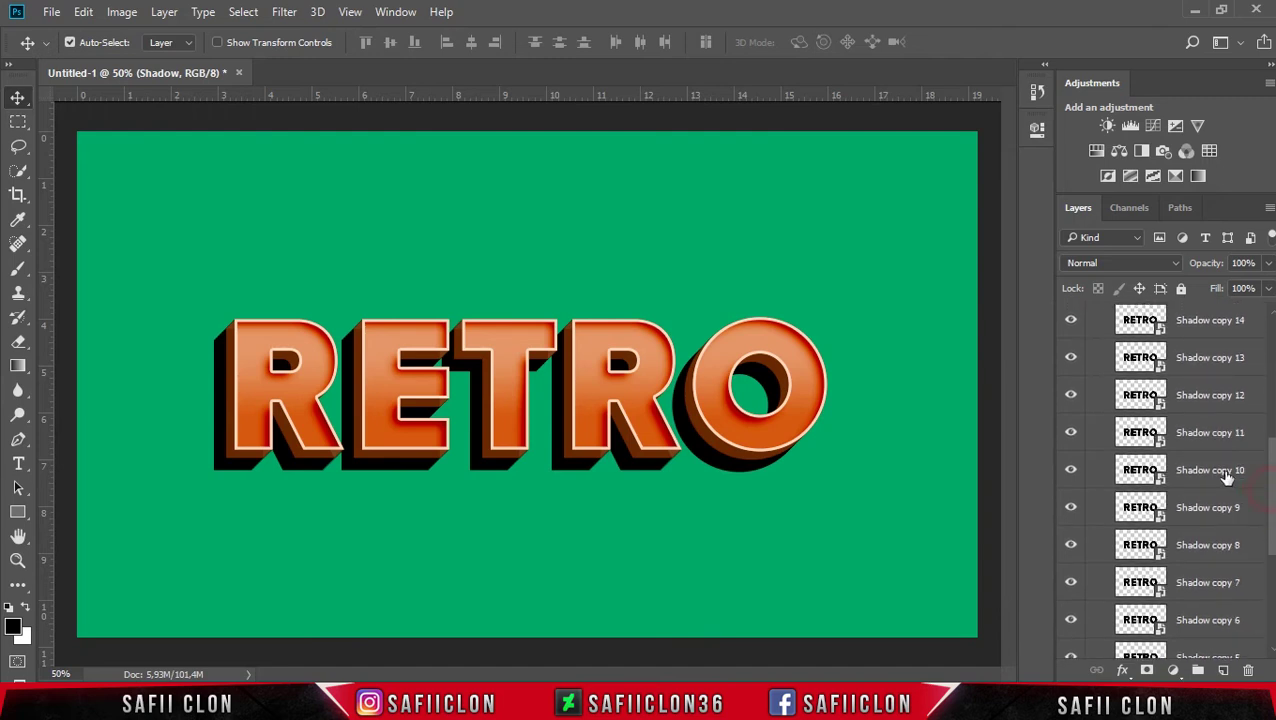
Set Shadow through Shadow copy 10 to 54% opacity.
{"action": "left_click", "coordinate": [1226, 478], "text": "shift"}
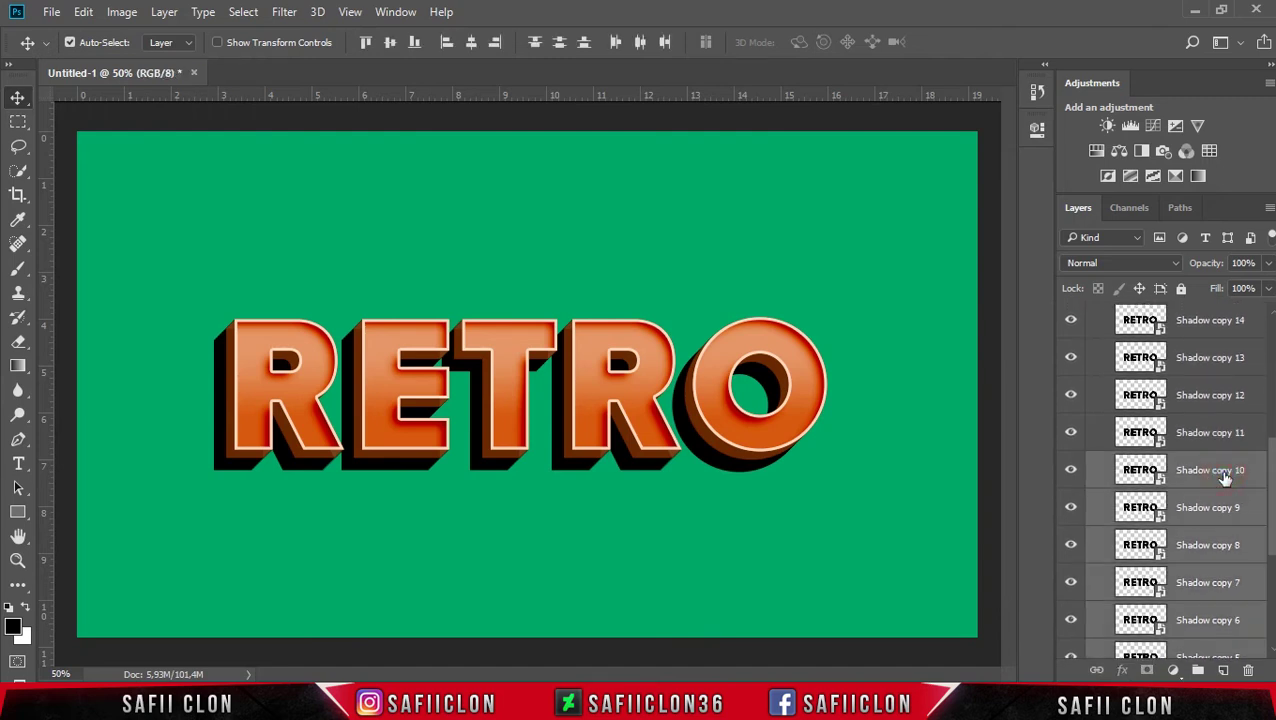
{"action": "left_click", "coordinate": [1268, 263]}
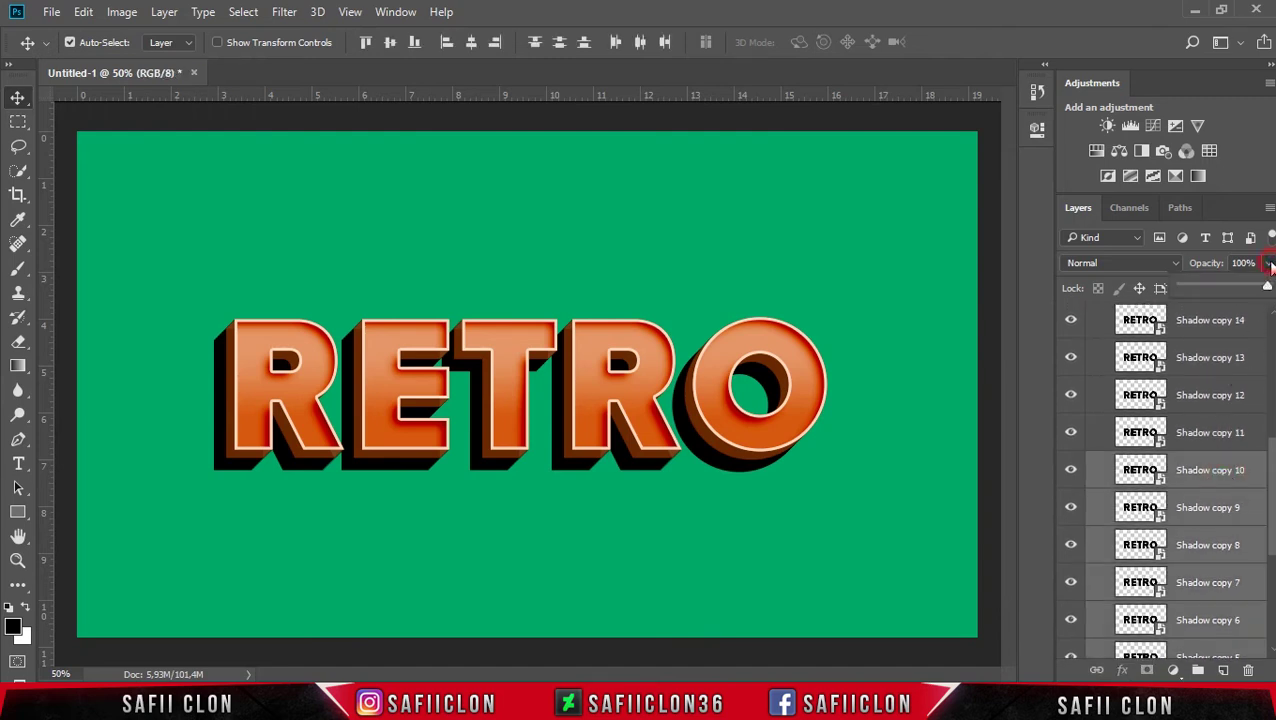
{"action": "left_click_drag", "start_coordinate": [1267, 289], "coordinate": [1239, 291]}
{"action": "left_click", "coordinate": [1268, 263]}
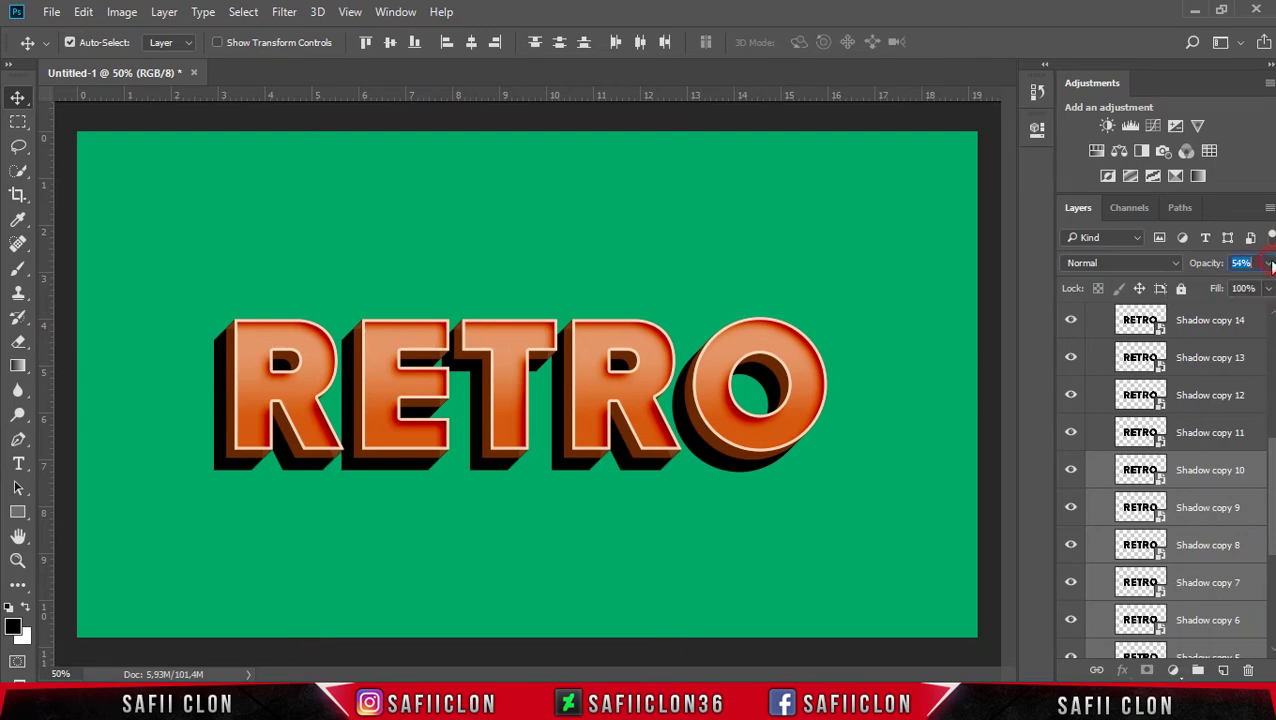
Set Shadow copies 11 through 15 to 40% opacity.
{"action": "left_click", "coordinate": [1226, 438]}
{"action": "scroll", "coordinate": [1270, 448], "scroll_direction": "up", "scroll_amount": 1}
{"action": "scroll", "coordinate": [1272, 444], "scroll_direction": "up", "scroll_amount": 1}
{"action": "left_click_drag", "start_coordinate": [1272, 444], "coordinate": [1270, 397]}
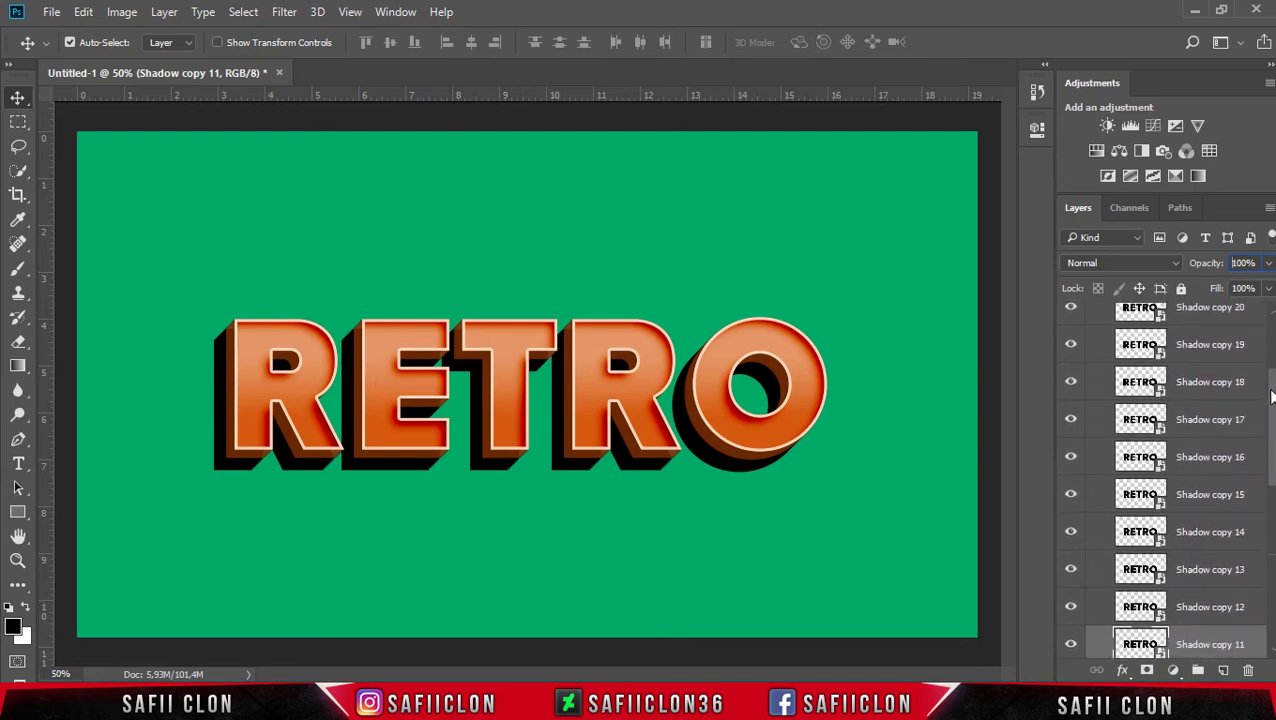
{"action": "scroll", "coordinate": [1270, 397], "scroll_direction": "up", "scroll_amount": 2}
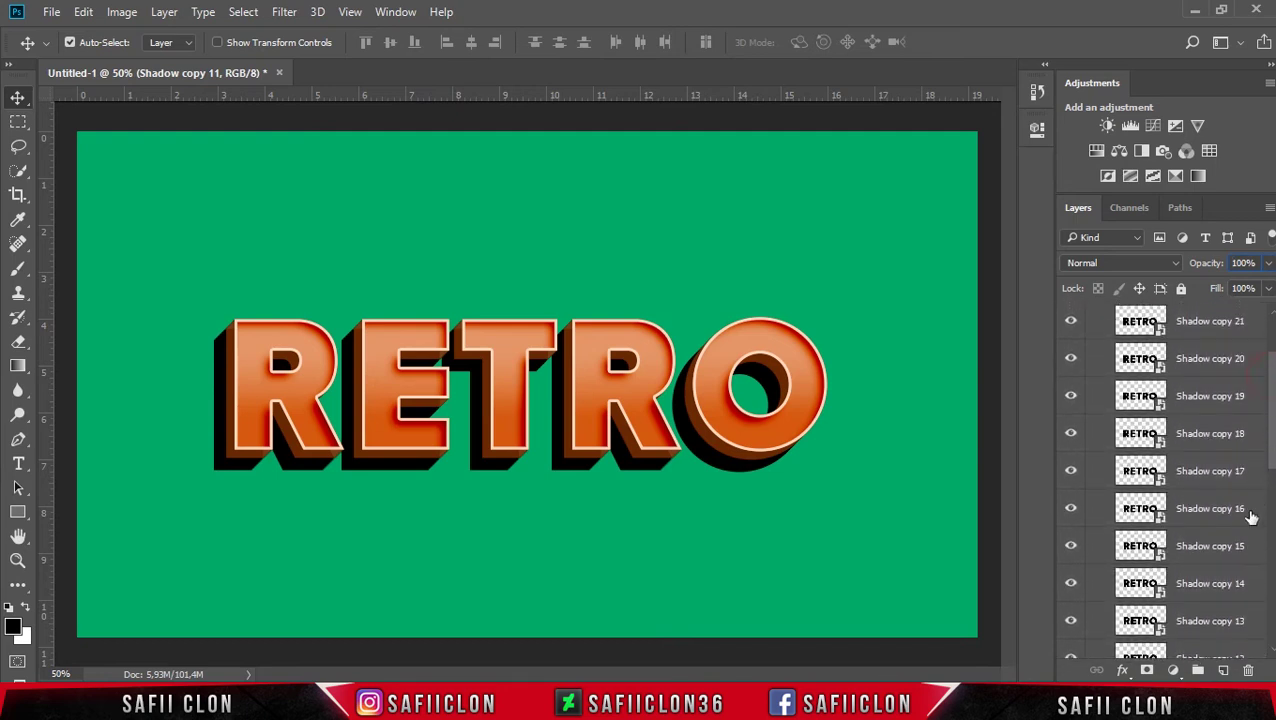
{"action": "left_click", "coordinate": [1236, 546], "text": "shift"}
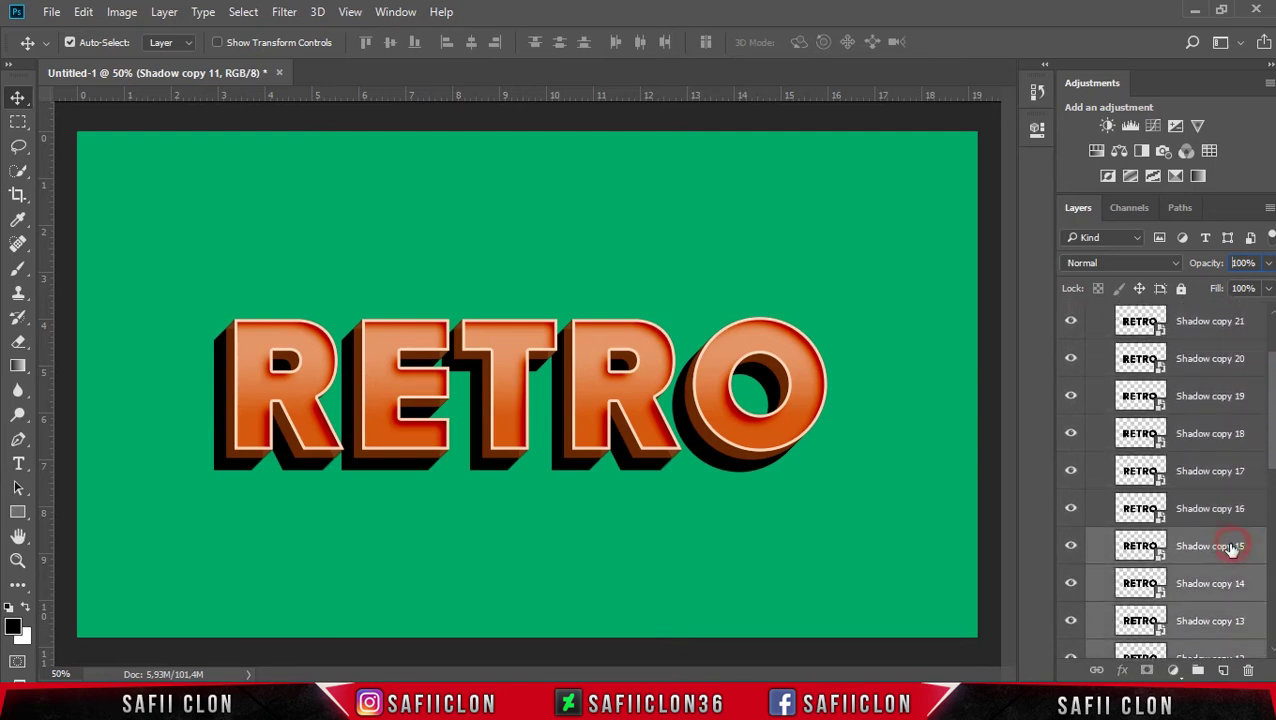
{"action": "left_click", "coordinate": [1268, 263]}
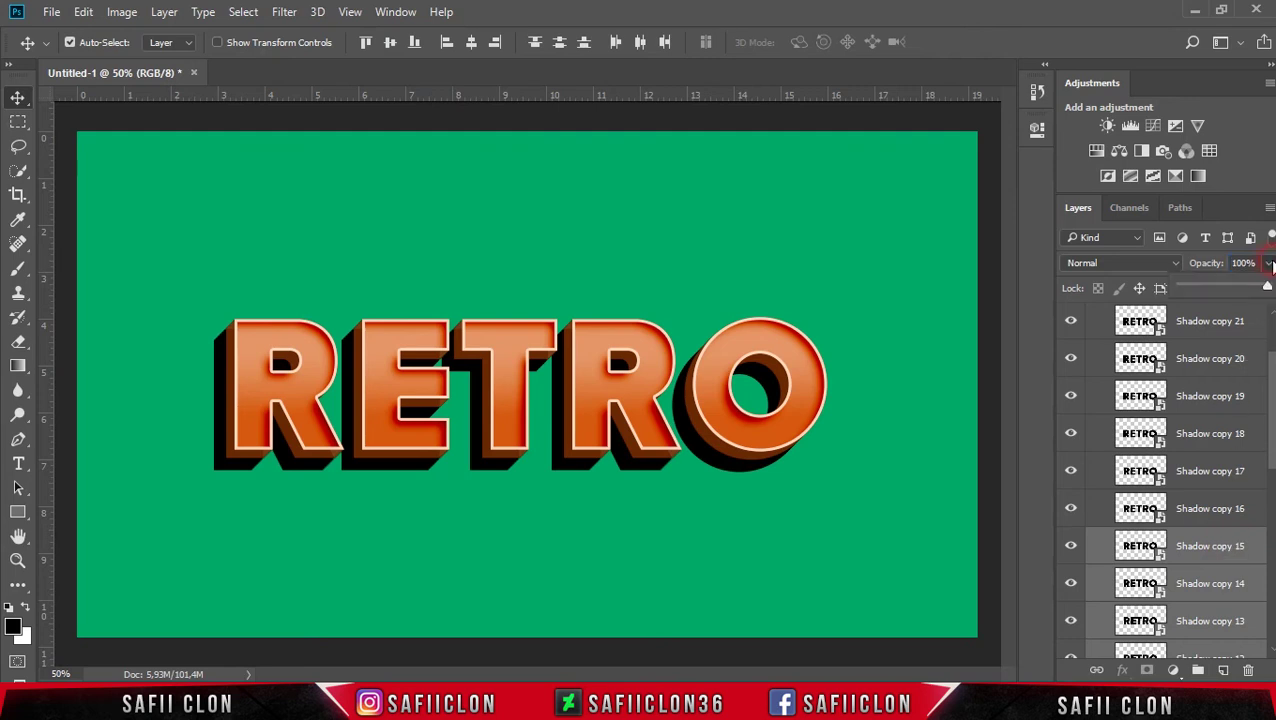
{"action": "left_click_drag", "start_coordinate": [1266, 289], "coordinate": [1230, 290]}
{"action": "left_click", "coordinate": [1268, 263]}
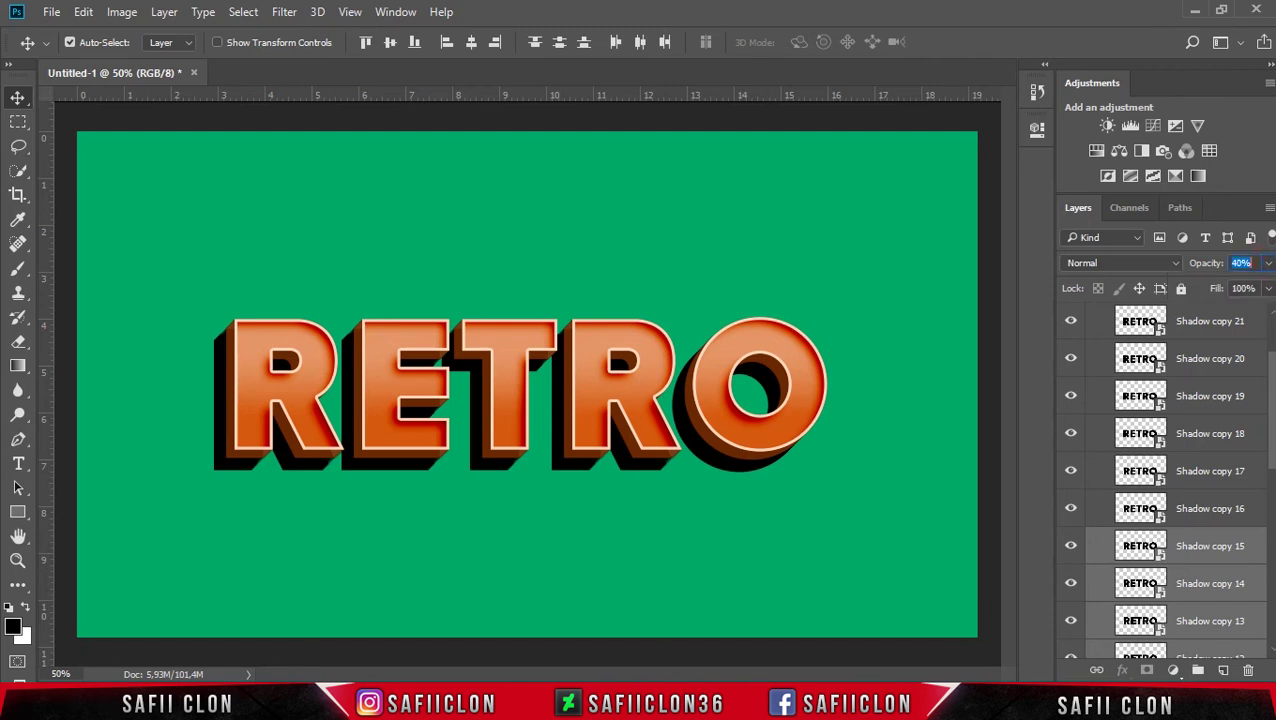
Set Shadow copies 16 through 22 to 22% opacity.
{"action": "left_click", "coordinate": [1220, 513]}
{"action": "mouse_move", "coordinate": [1267, 462]}
{"action": "left_mouse_down"}
{"action": "mouse_move", "coordinate": [1272, 422]}
{"action": "mouse_move", "coordinate": [1252, 402]}
{"action": "left_mouse_up"}
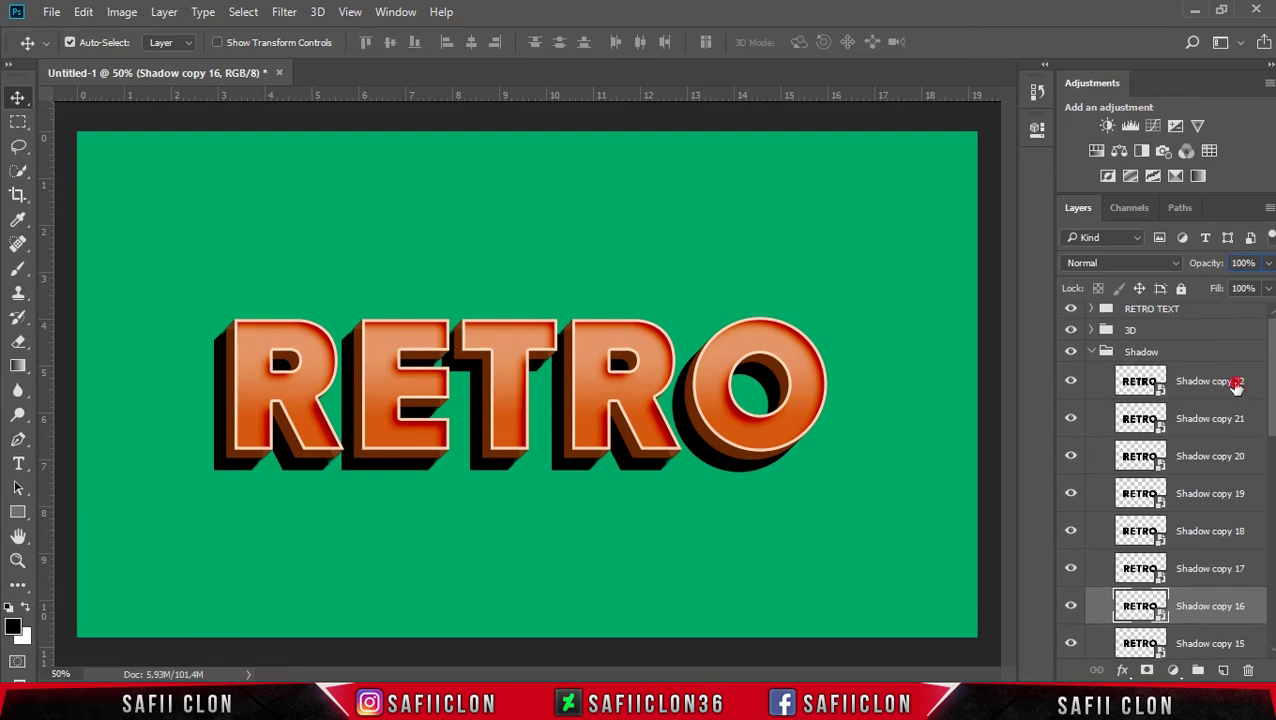
{"action": "left_click", "coordinate": [1236, 384], "text": "shift"}
{"action": "left_click", "coordinate": [1267, 265]}
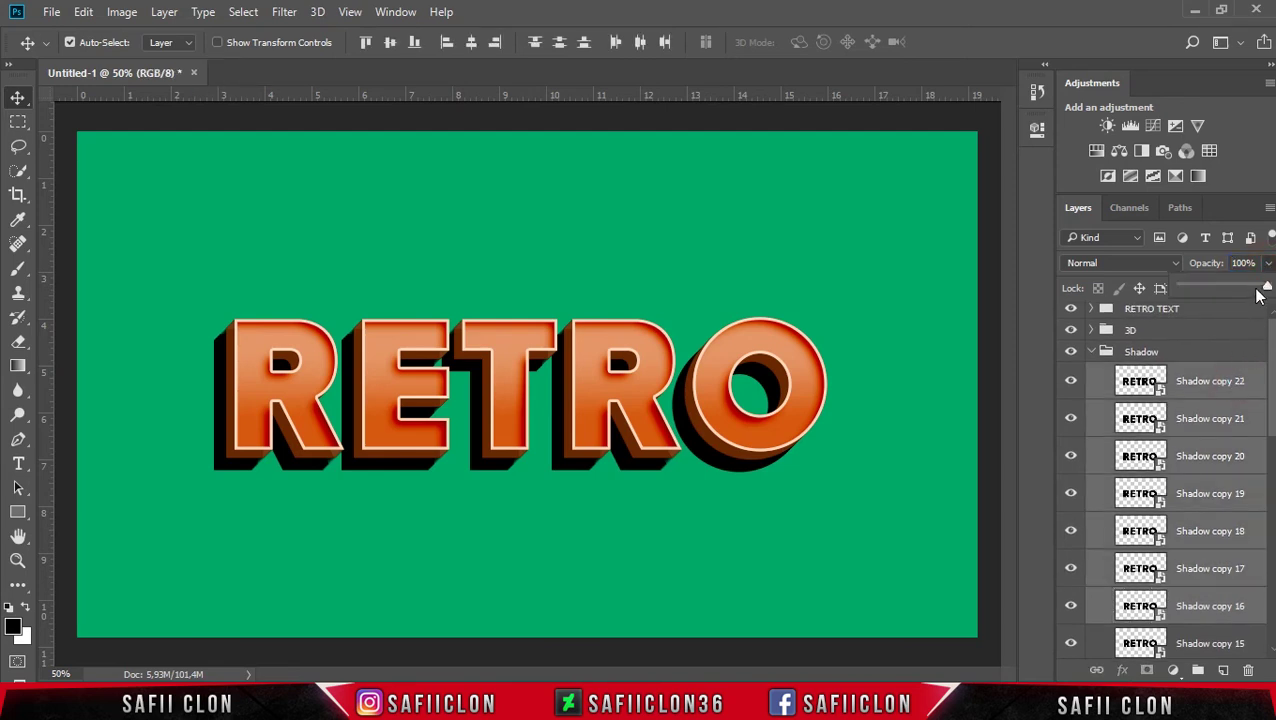
{"action": "left_click_drag", "start_coordinate": [1266, 288], "coordinate": [1204, 290]}
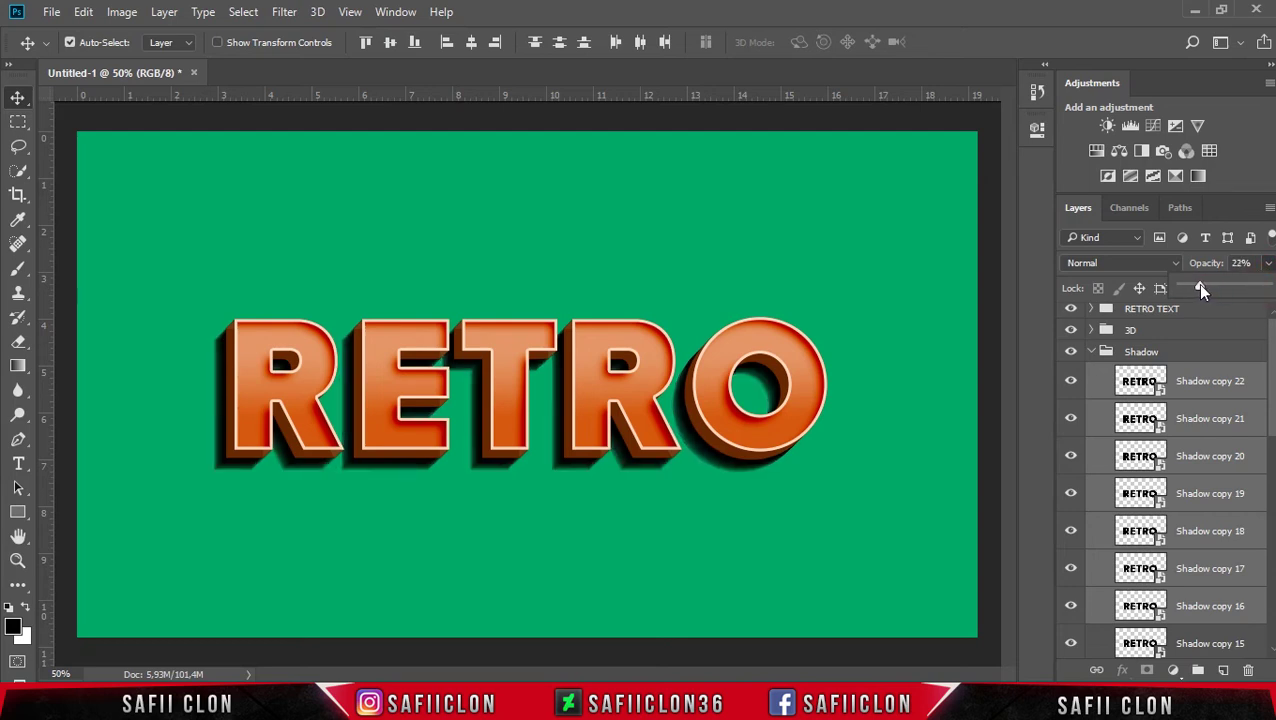
{"action": "left_click", "coordinate": [1270, 263]}
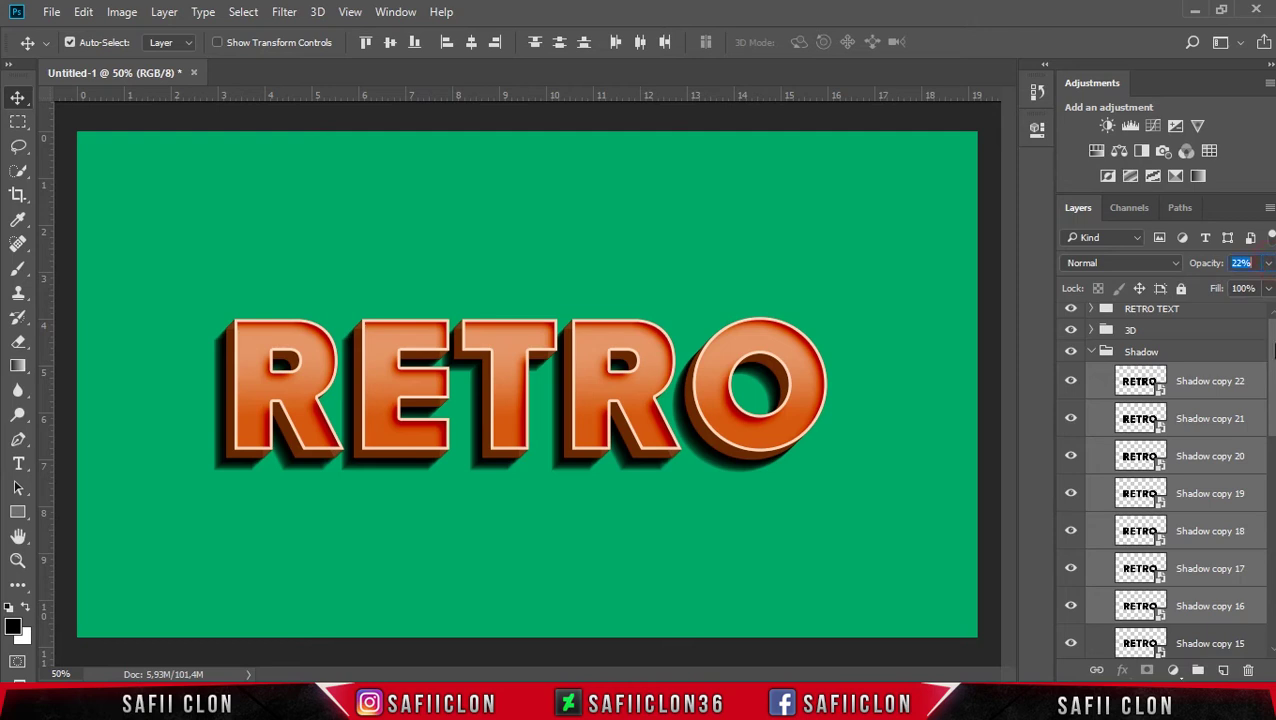
{"action": "key", "text": "Return"}
{"action": "left_click", "coordinate": [1170, 357]}
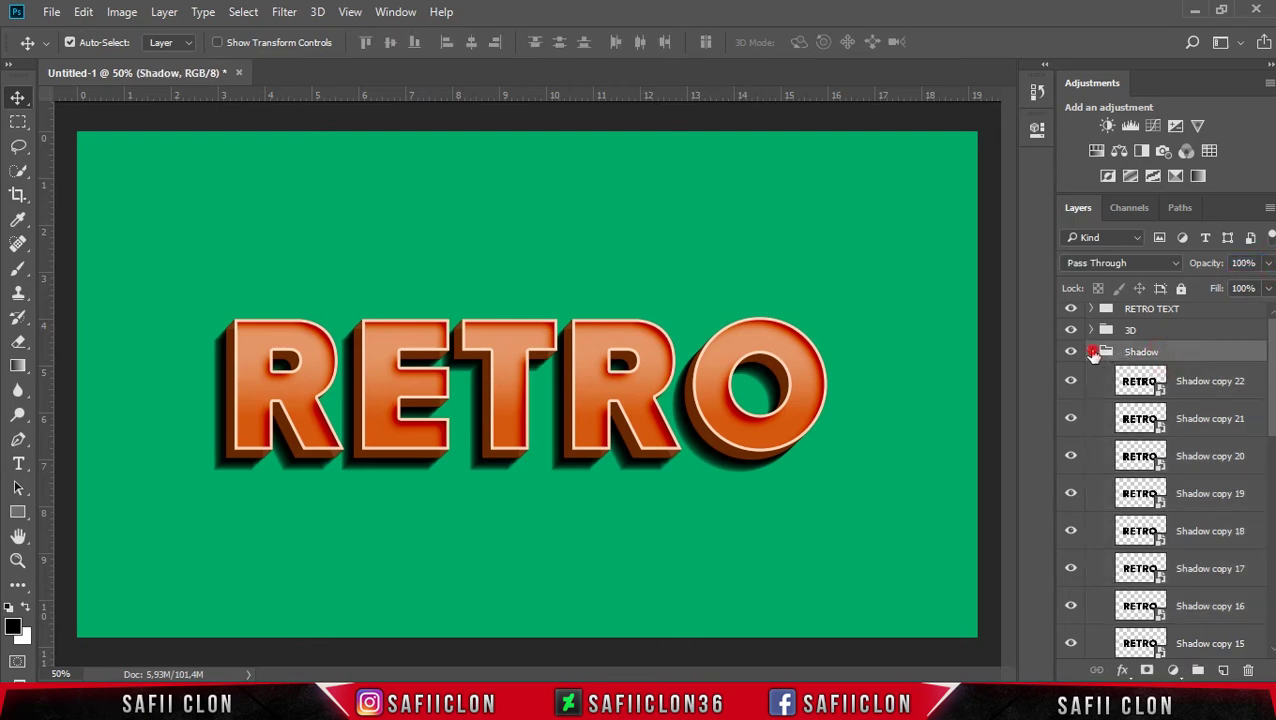
Collapse the Shadow group, then toggle the Shadow, 3D and RETRO TEXT groups off and on to compare.
{"action": "left_click", "coordinate": [1093, 354]}
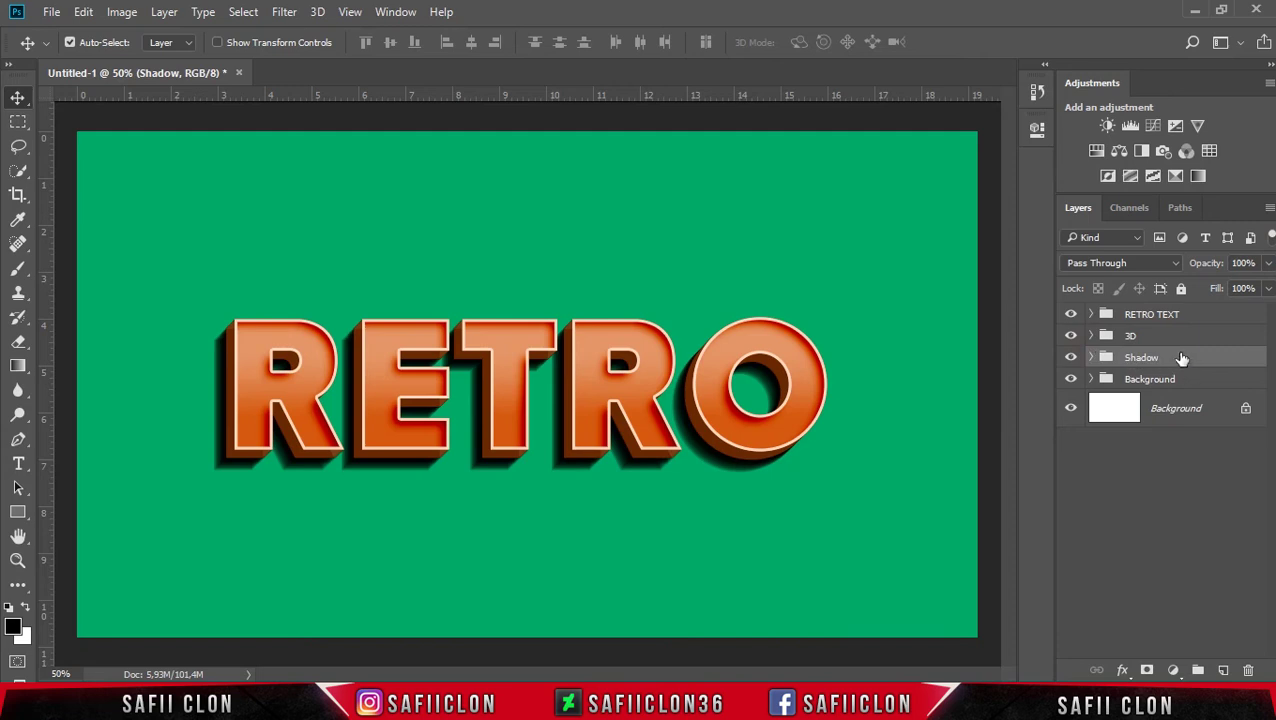
{"action": "left_click", "coordinate": [1192, 315]}
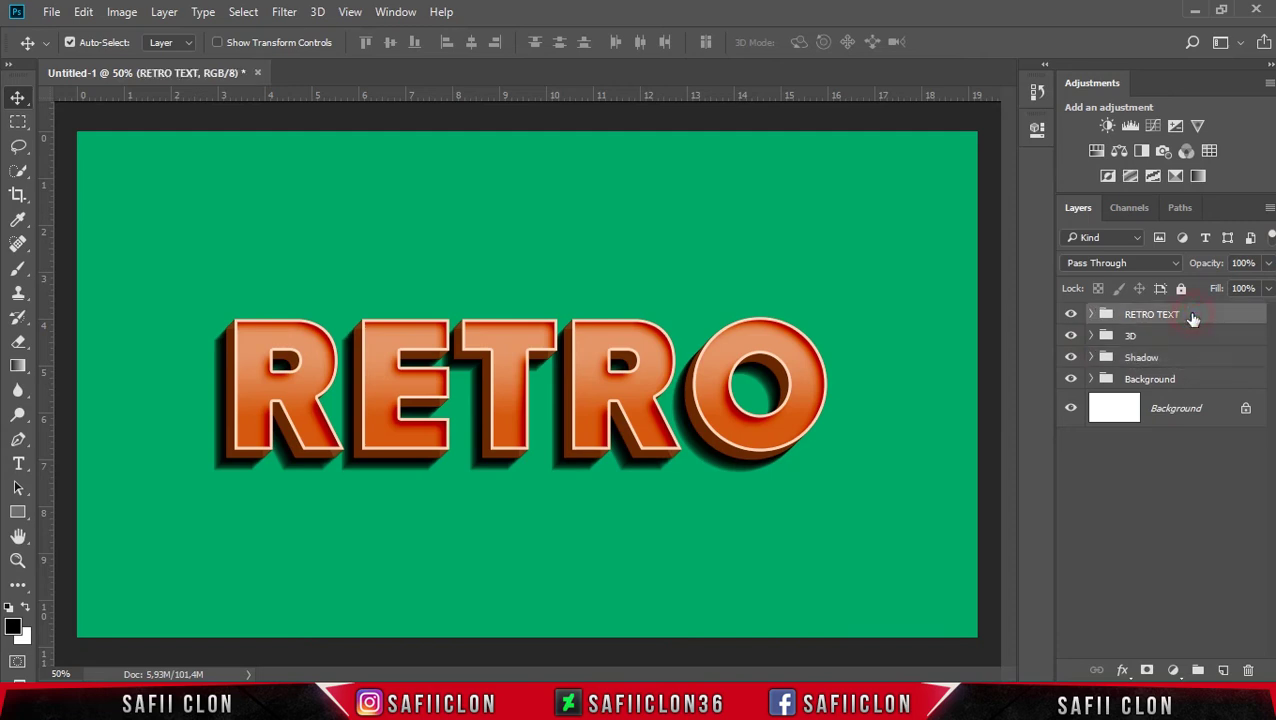
{"action": "left_click", "coordinate": [1070, 358]}
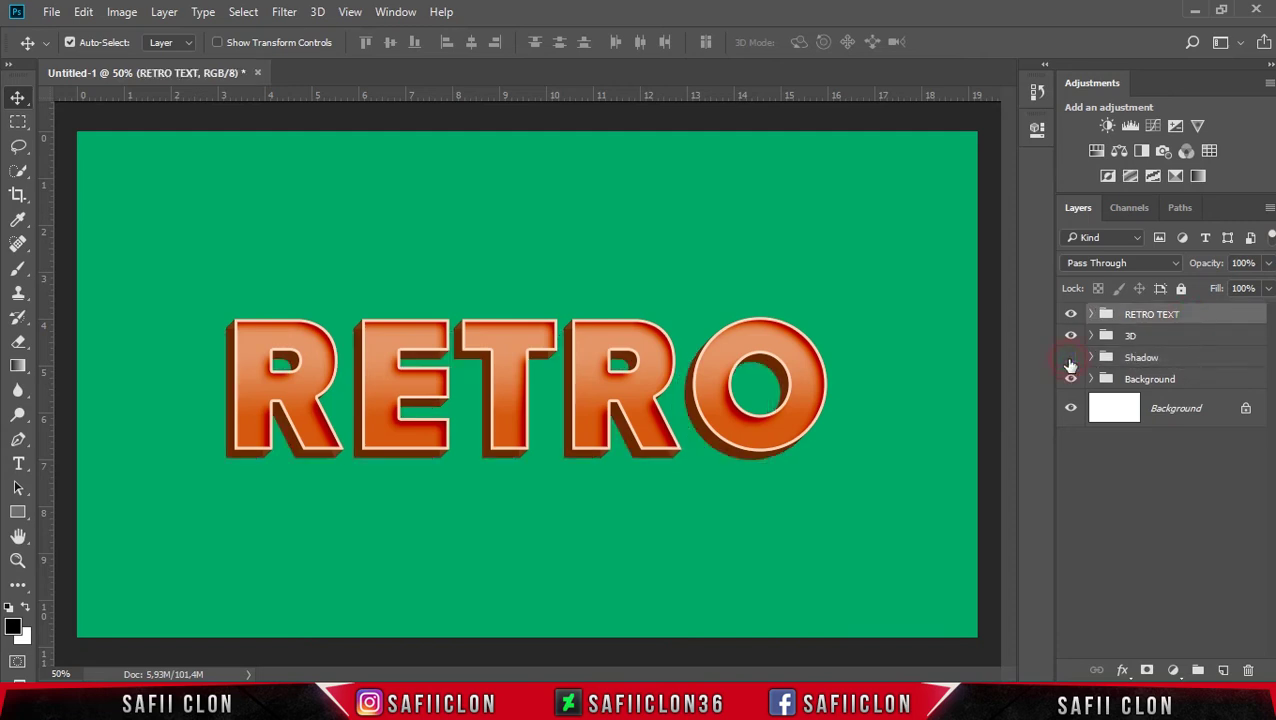
{"action": "left_click", "coordinate": [1070, 358]}
{"action": "left_click", "coordinate": [1070, 340]}
{"action": "left_click", "coordinate": [1070, 340]}
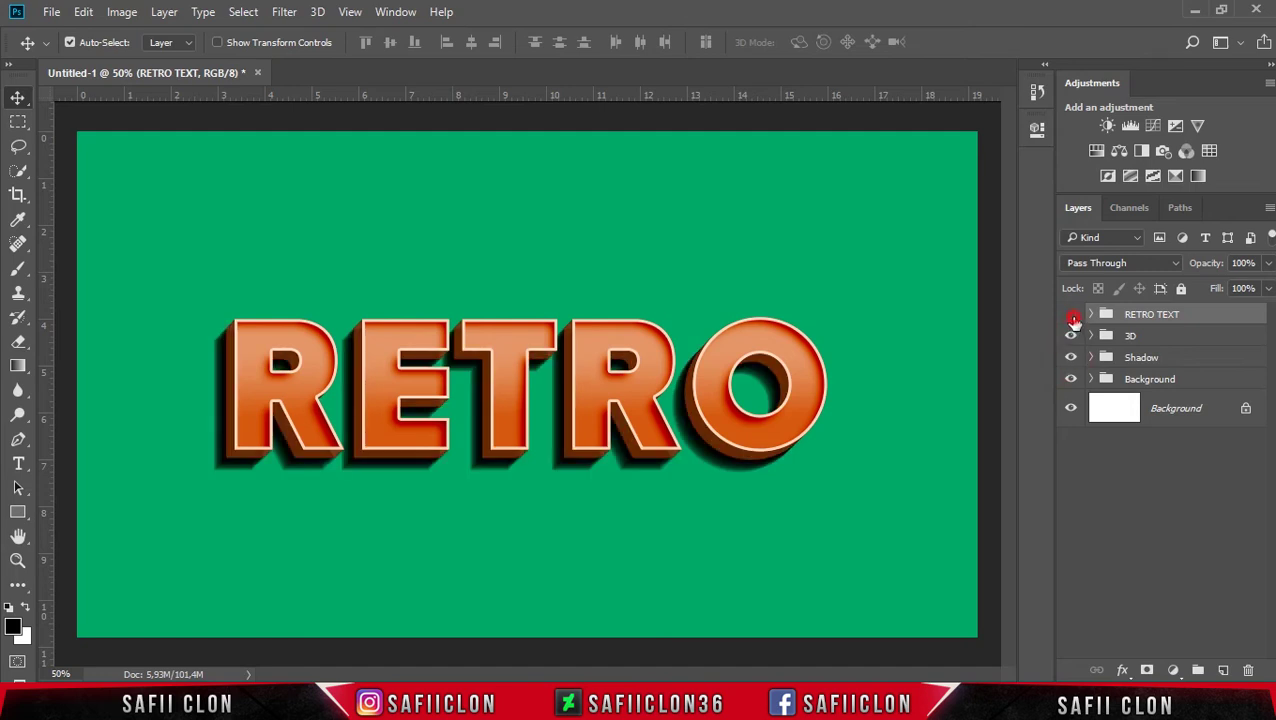
{"action": "left_click", "coordinate": [1071, 316]}
{"action": "left_click", "coordinate": [1071, 316]}
Add a black (#000000) Solid Color fill layer and select its layer mask.
{"action": "left_click", "coordinate": [1175, 671]}
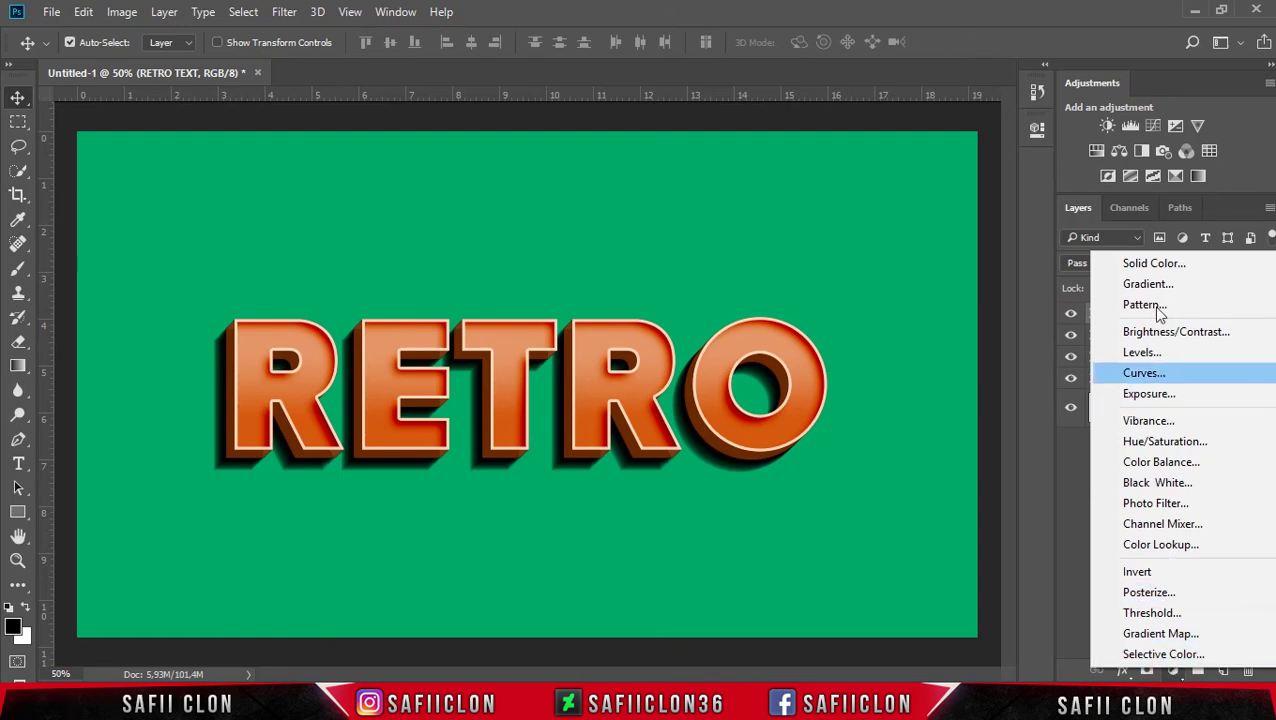
{"action": "left_click", "coordinate": [1155, 263]}
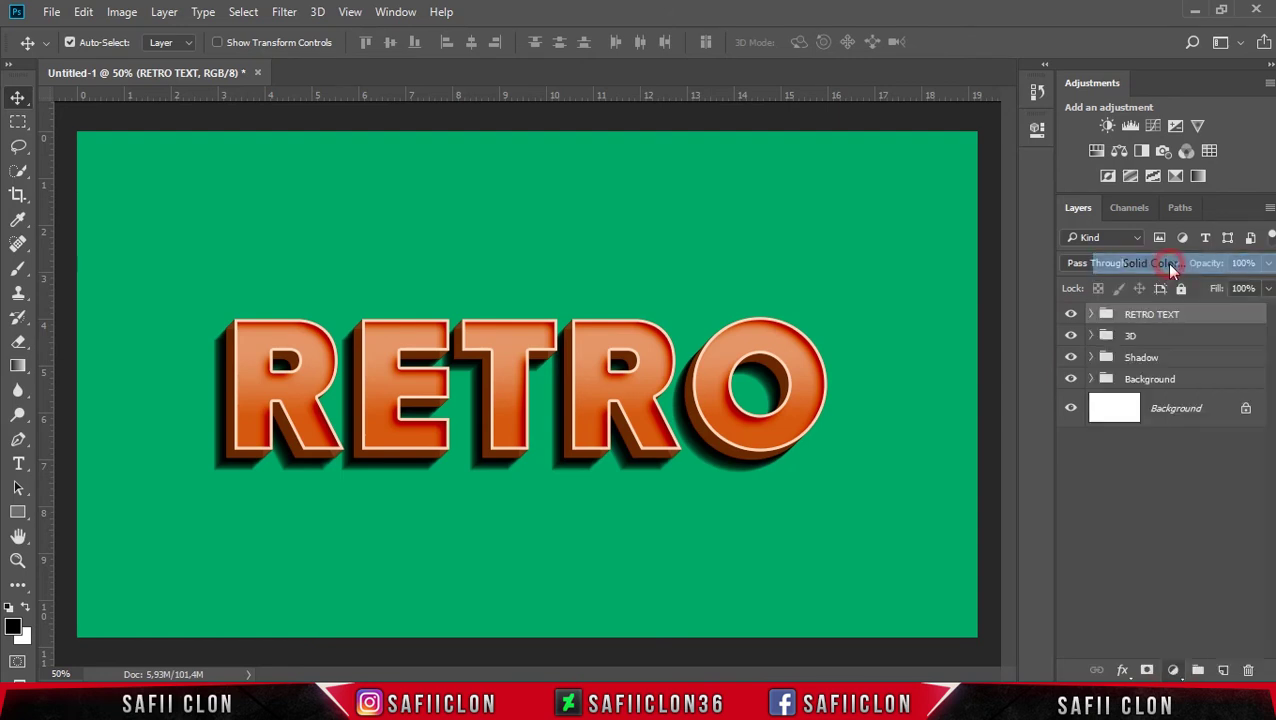
{"action": "left_click_drag", "start_coordinate": [767, 362], "coordinate": [706, 379]}
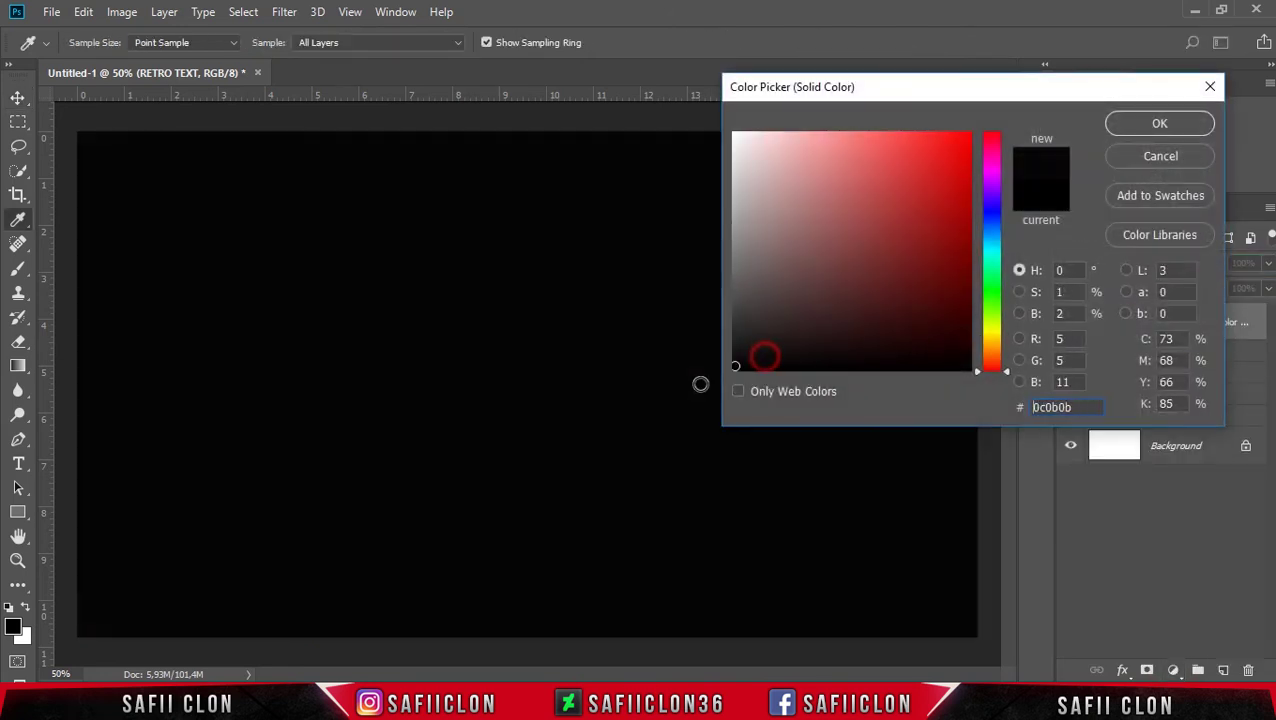
{"action": "left_click", "coordinate": [1162, 123]}
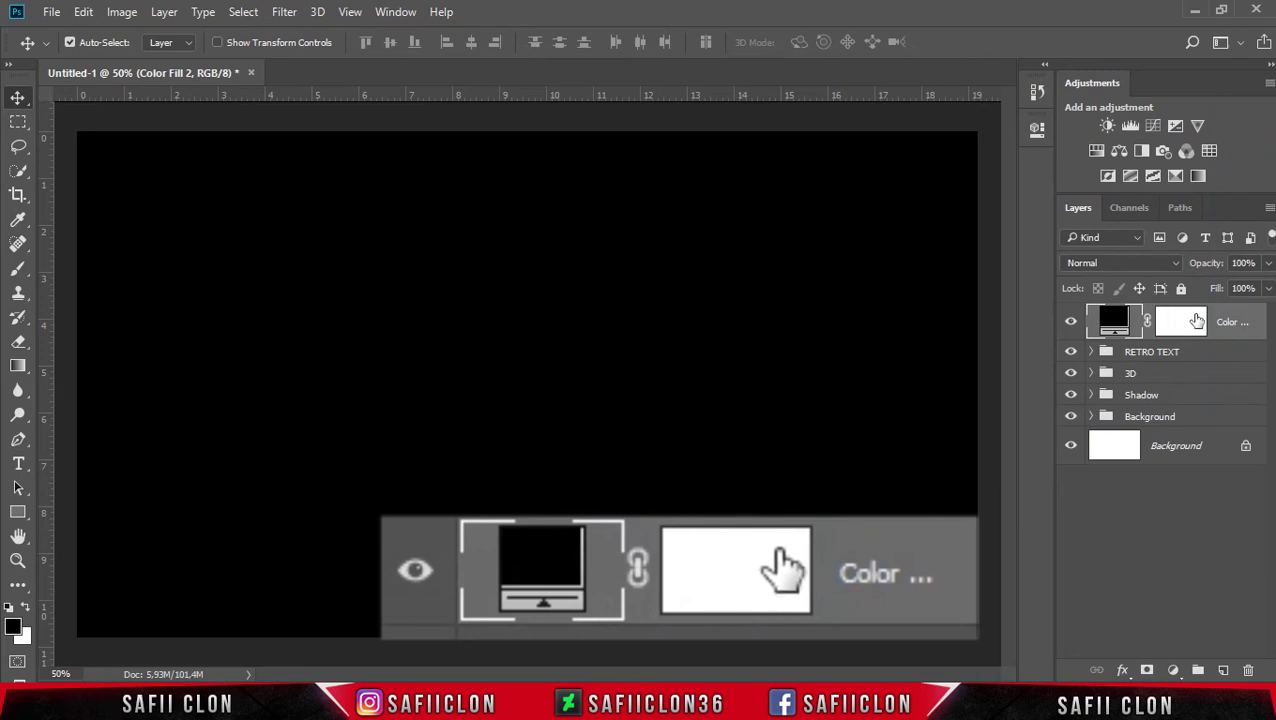
{"action": "left_click", "coordinate": [1182, 320]}
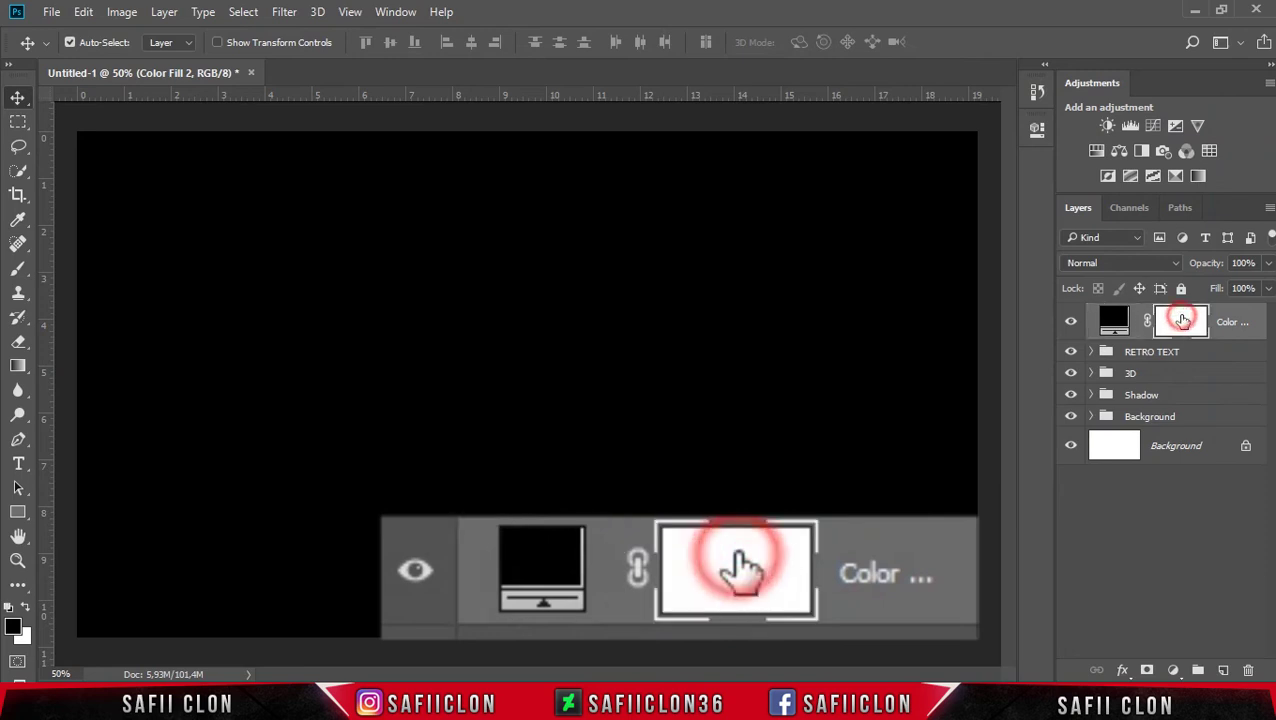
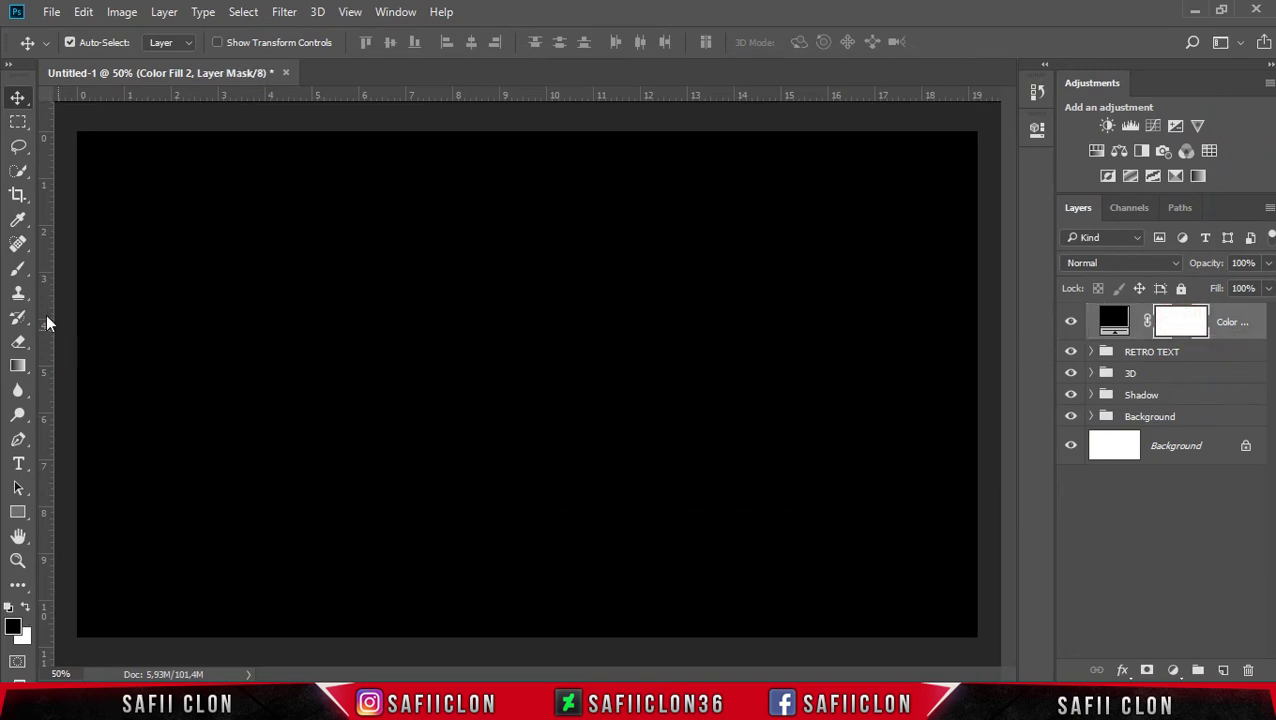
Select the Brush tool with a Soft Round brush at about 46% opacity.
{"action": "left_click", "coordinate": [18, 269]}
{"action": "left_click", "coordinate": [116, 272]}
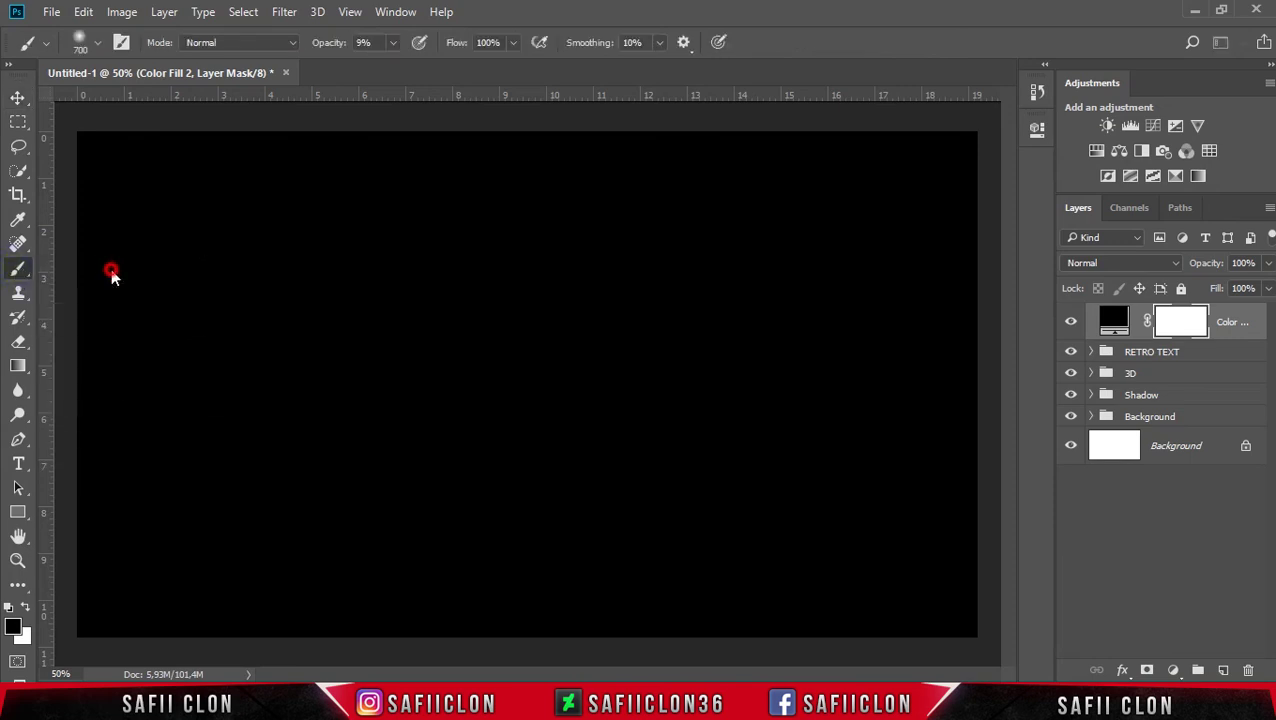
{"action": "left_click", "coordinate": [97, 43]}
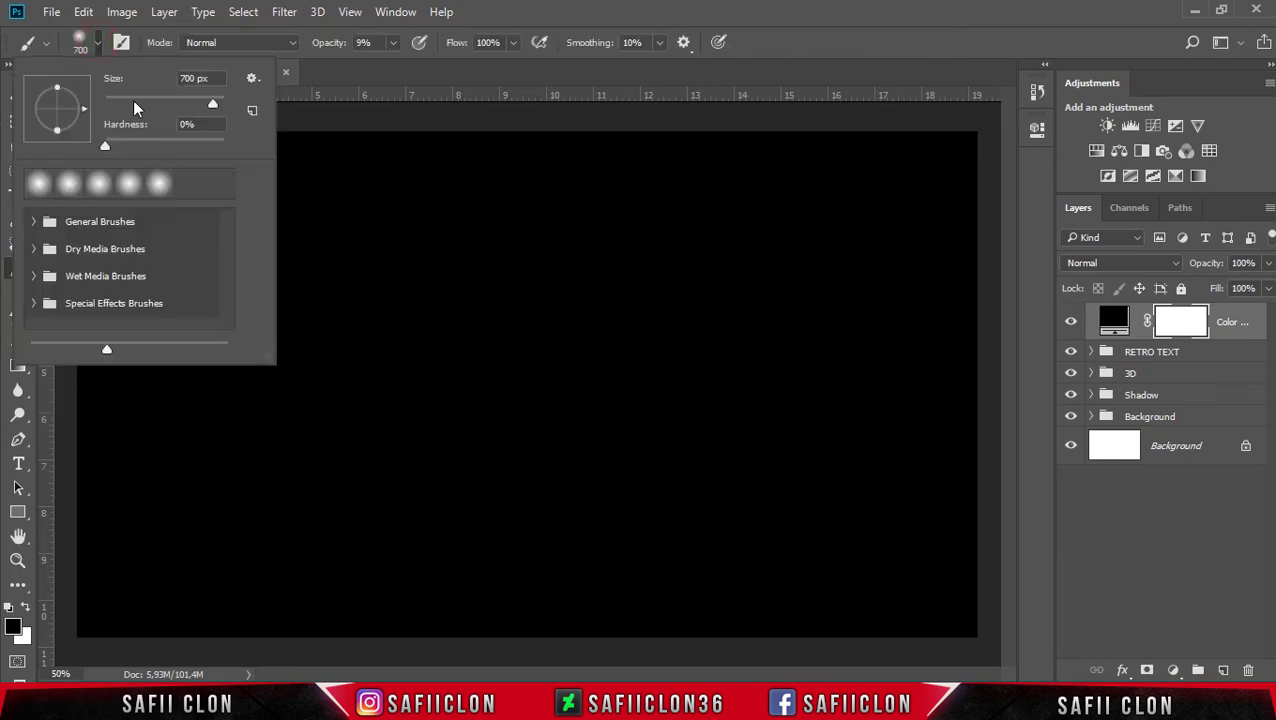
{"action": "left_click", "coordinate": [34, 226]}
{"action": "left_click", "coordinate": [116, 257]}
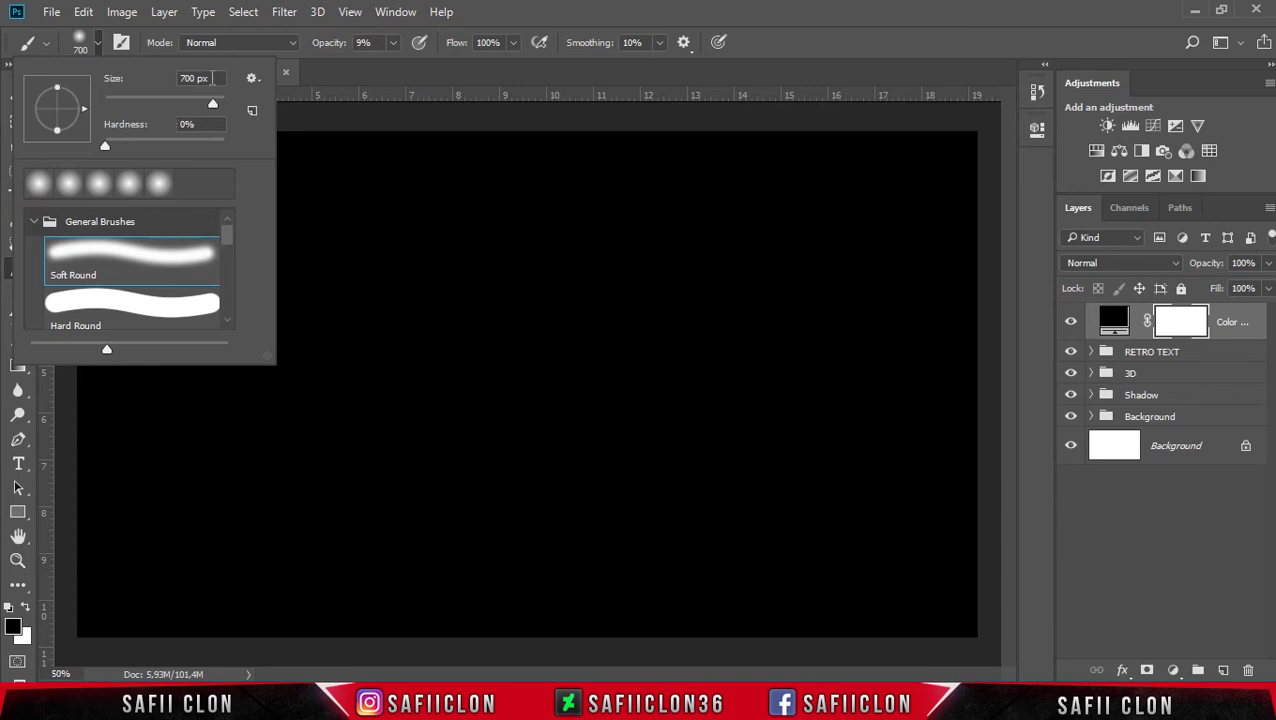
{"action": "left_click", "coordinate": [101, 44]}
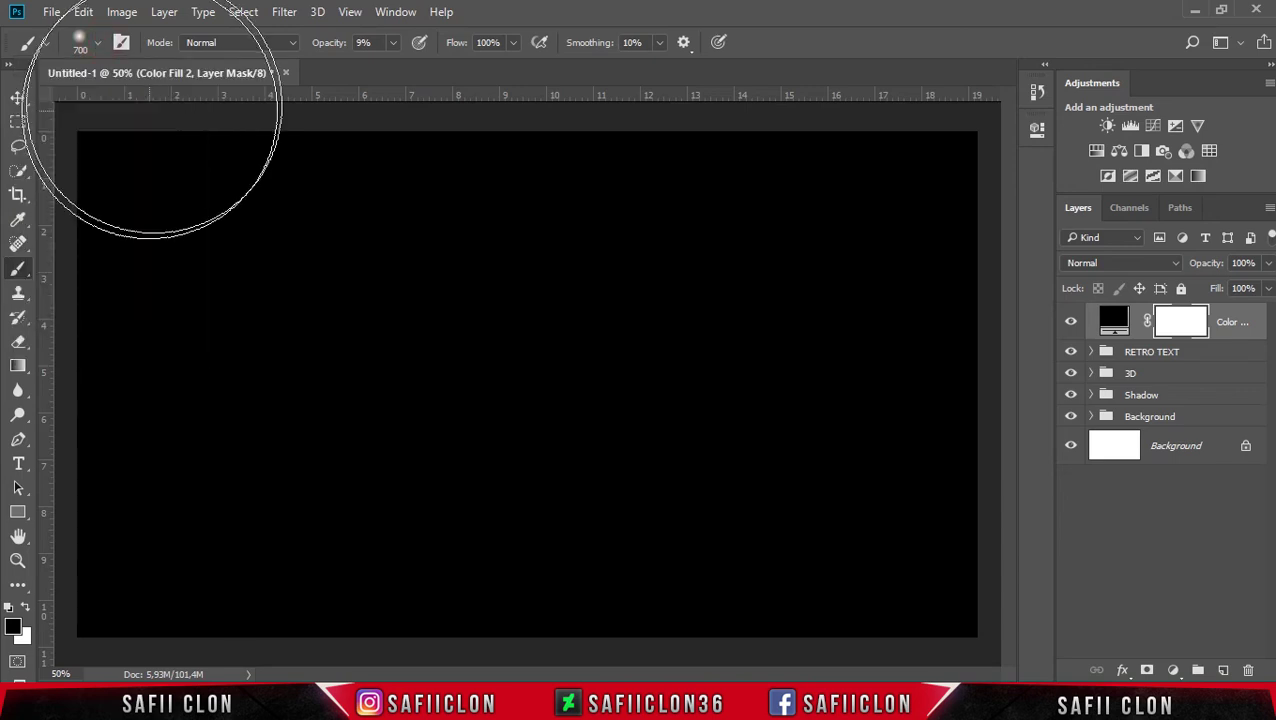
{"action": "left_click_drag", "start_coordinate": [396, 48], "coordinate": [425, 68]}
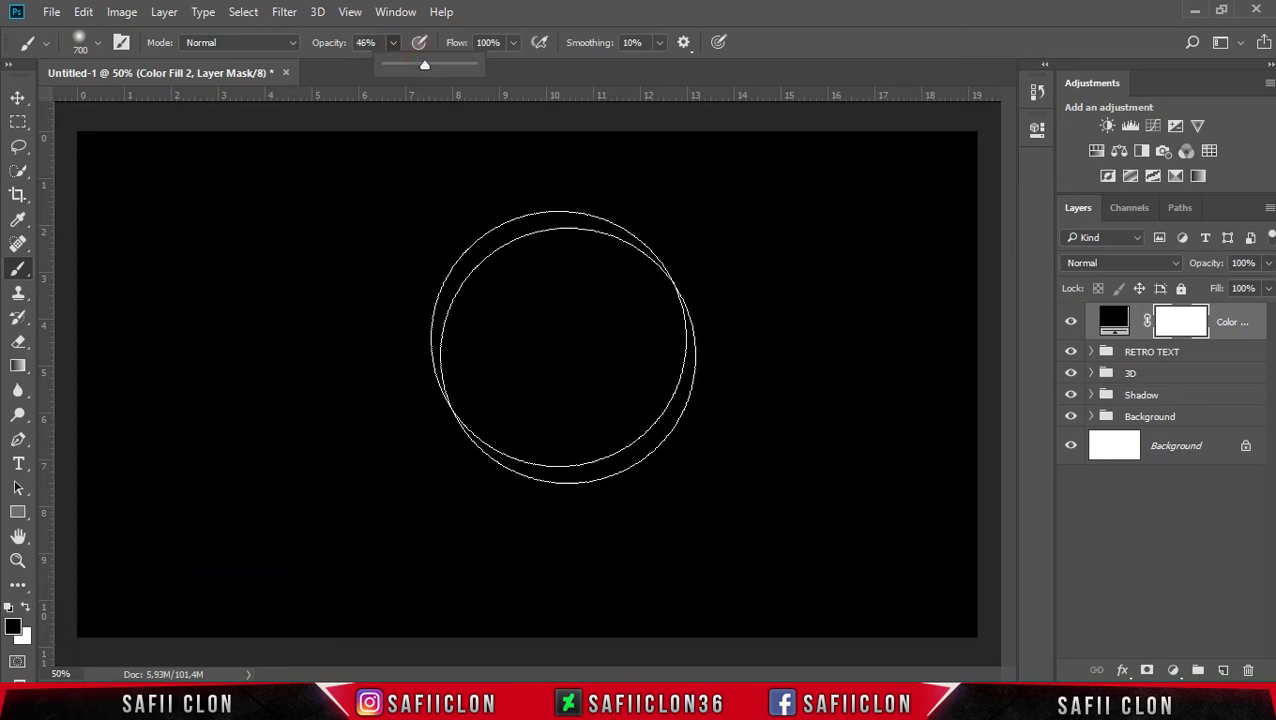
Paint the Color Fill 2 mask to reveal the text and glow, lightening the bottom at 9%.
{"action": "mouse_move", "coordinate": [470, 393]}
{"action": "left_mouse_down"}
{"action": "mouse_move", "coordinate": [885, 235]}
{"action": "mouse_move", "coordinate": [797, 299]}
{"action": "left_mouse_up"}
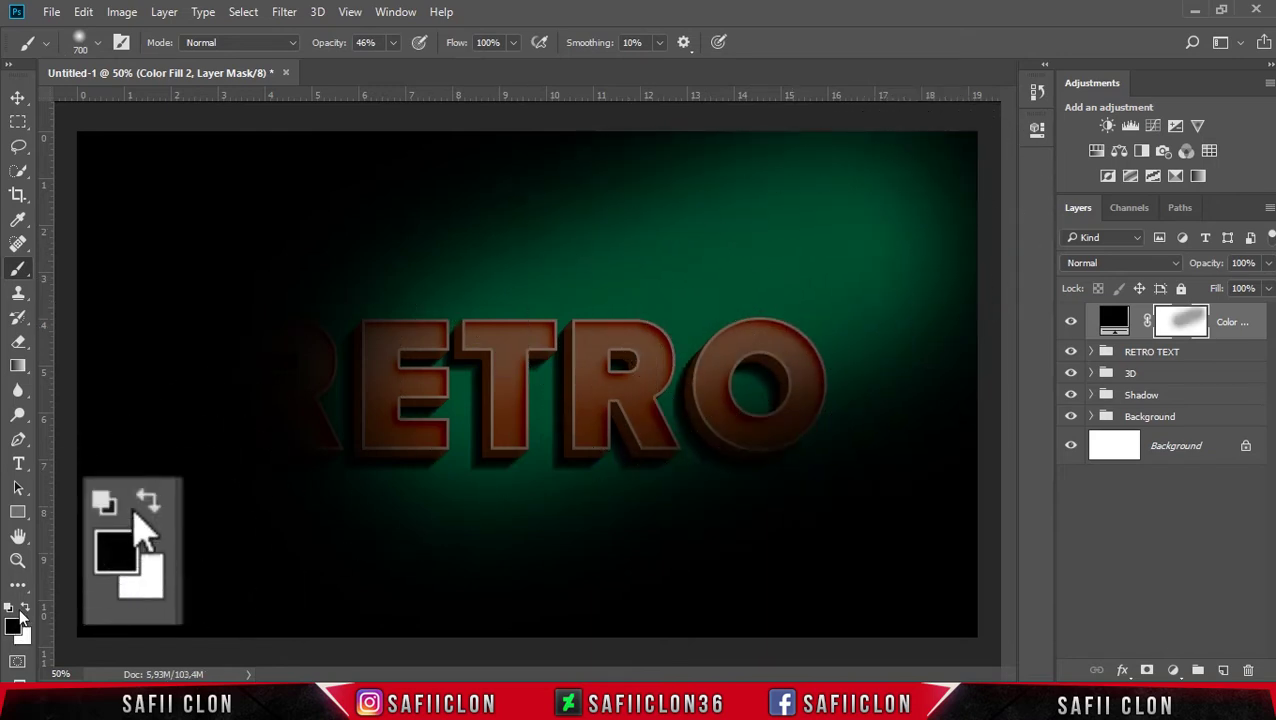
{"action": "mouse_move", "coordinate": [561, 242]}
{"action": "left_mouse_down"}
{"action": "mouse_move", "coordinate": [874, 214]}
{"action": "mouse_move", "coordinate": [722, 400]}
{"action": "mouse_move", "coordinate": [285, 370]}
{"action": "mouse_move", "coordinate": [649, 384]}
{"action": "mouse_move", "coordinate": [427, 384]}
{"action": "mouse_move", "coordinate": [605, 385]}
{"action": "left_mouse_up"}
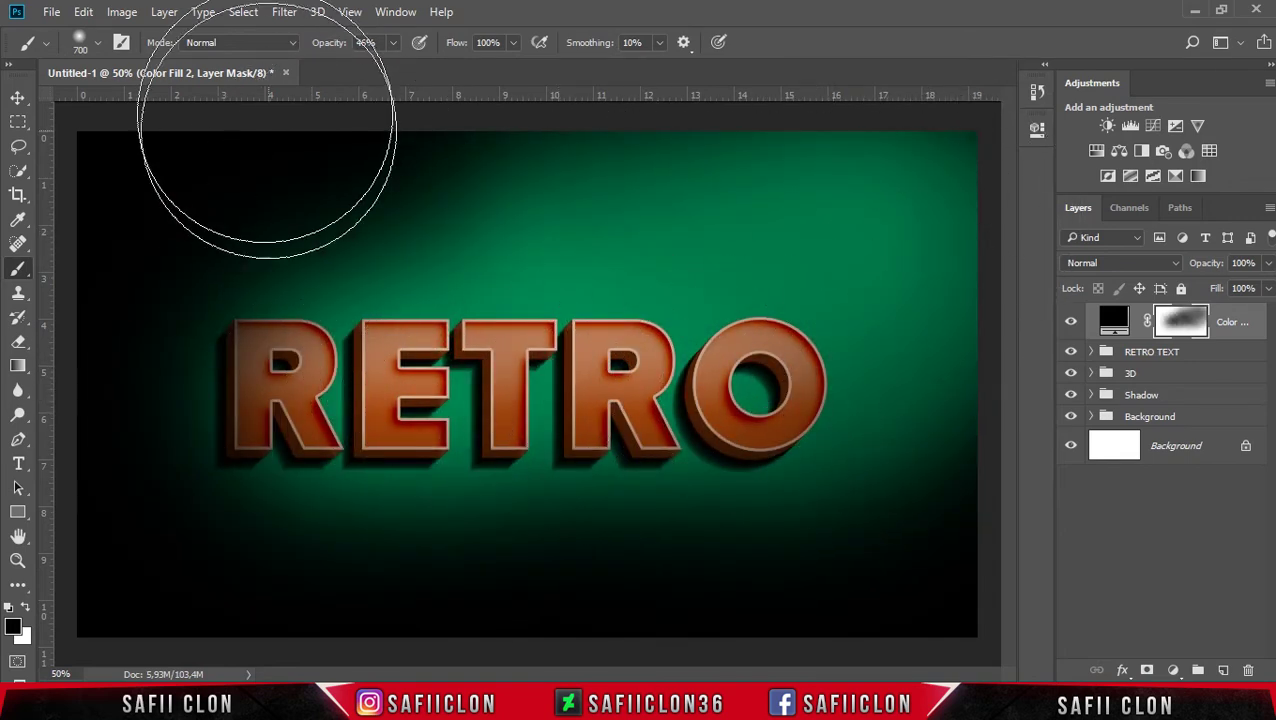
{"action": "left_click", "coordinate": [393, 43]}
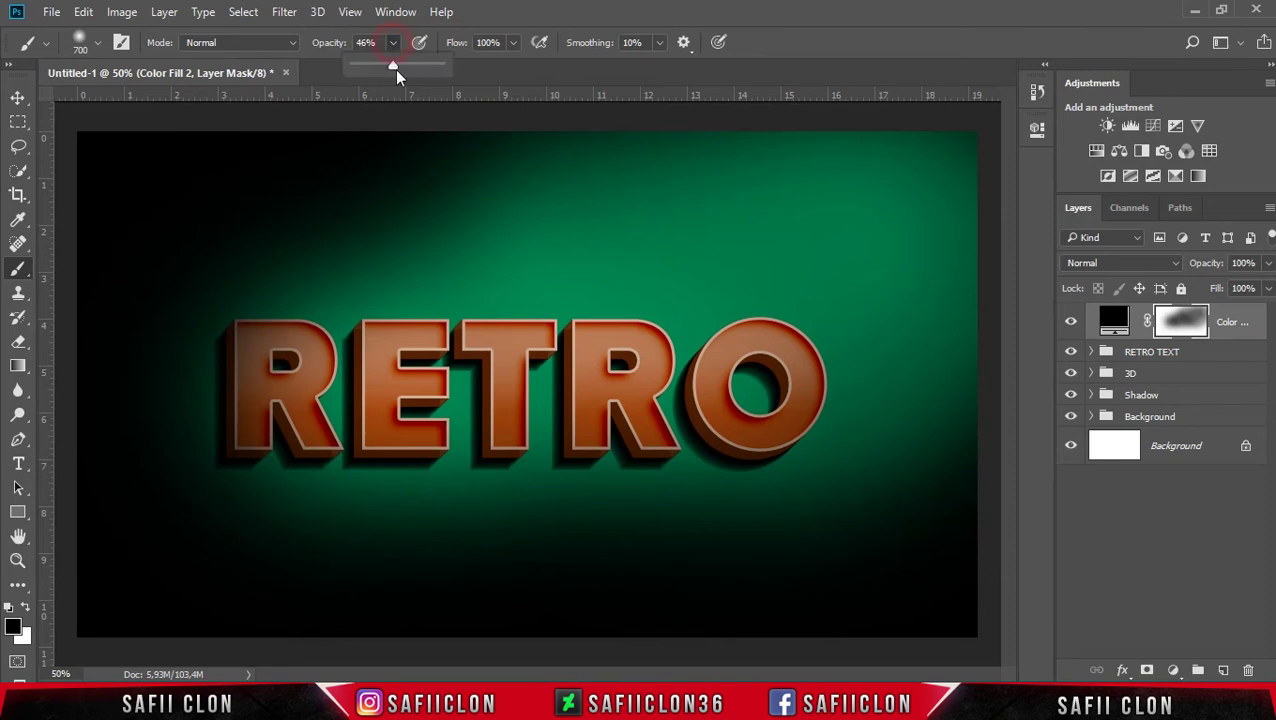
{"action": "left_click_drag", "start_coordinate": [390, 72], "coordinate": [364, 72]}
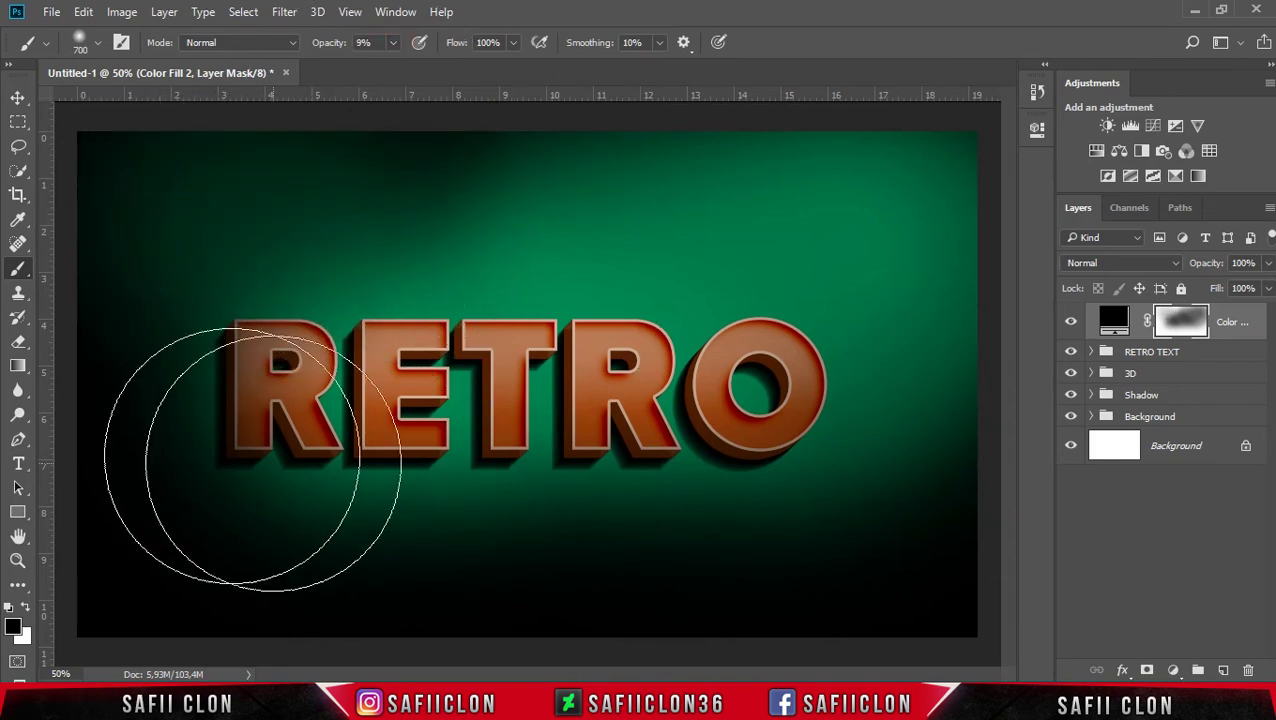
{"action": "left_click_drag", "start_coordinate": [325, 250], "coordinate": [920, 540]}
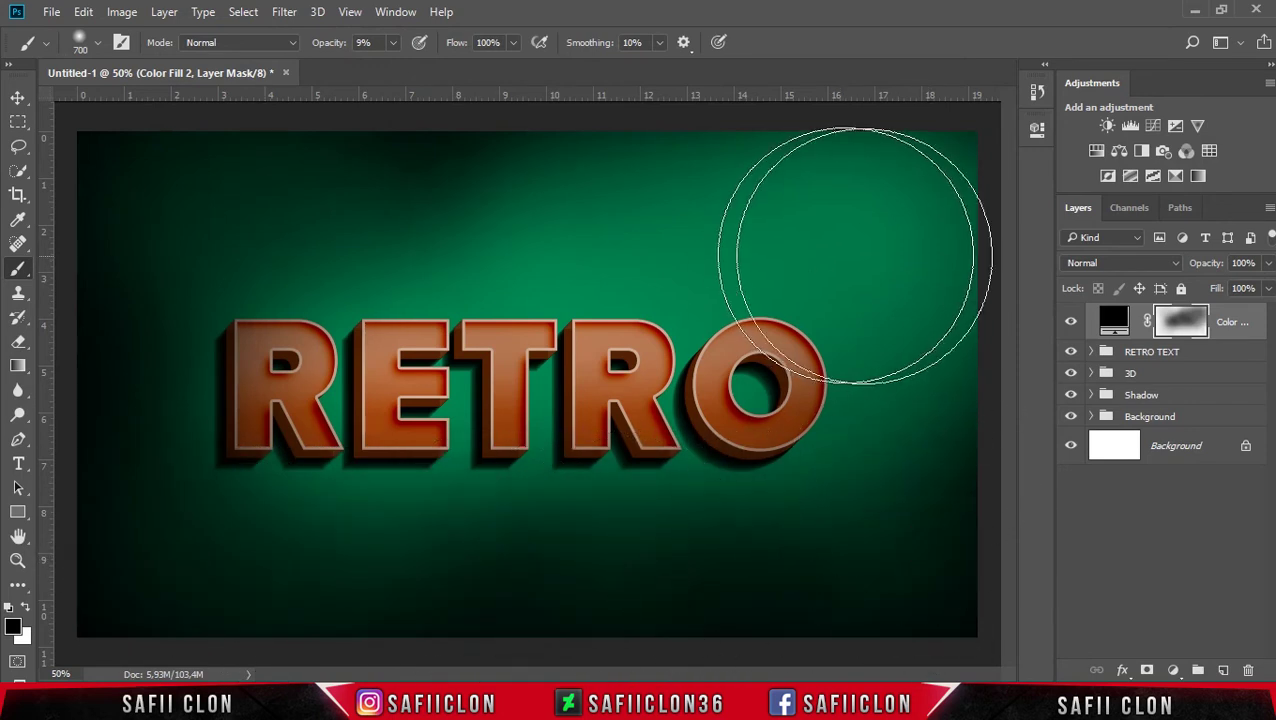
Lower the black Color Fill 2 overlay layer to 35% opacity.
{"action": "left_click", "coordinate": [1269, 263]}
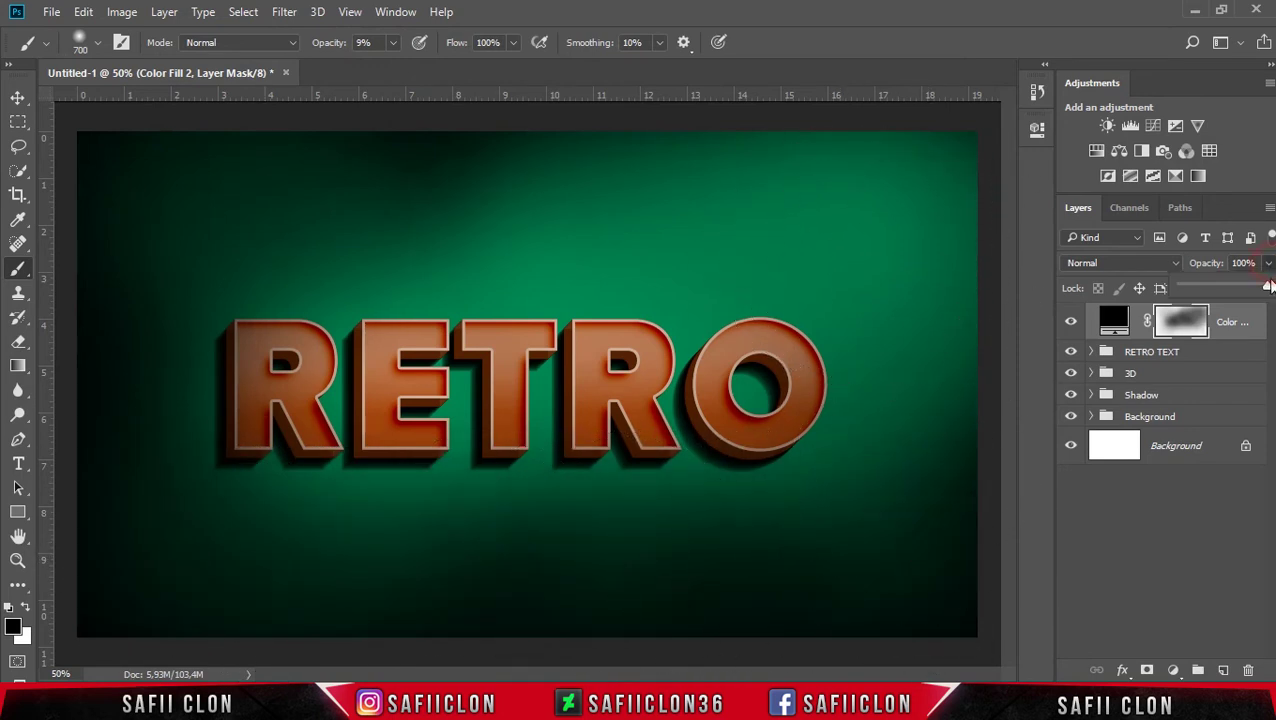
{"action": "left_click_drag", "start_coordinate": [1267, 288], "coordinate": [1227, 300]}
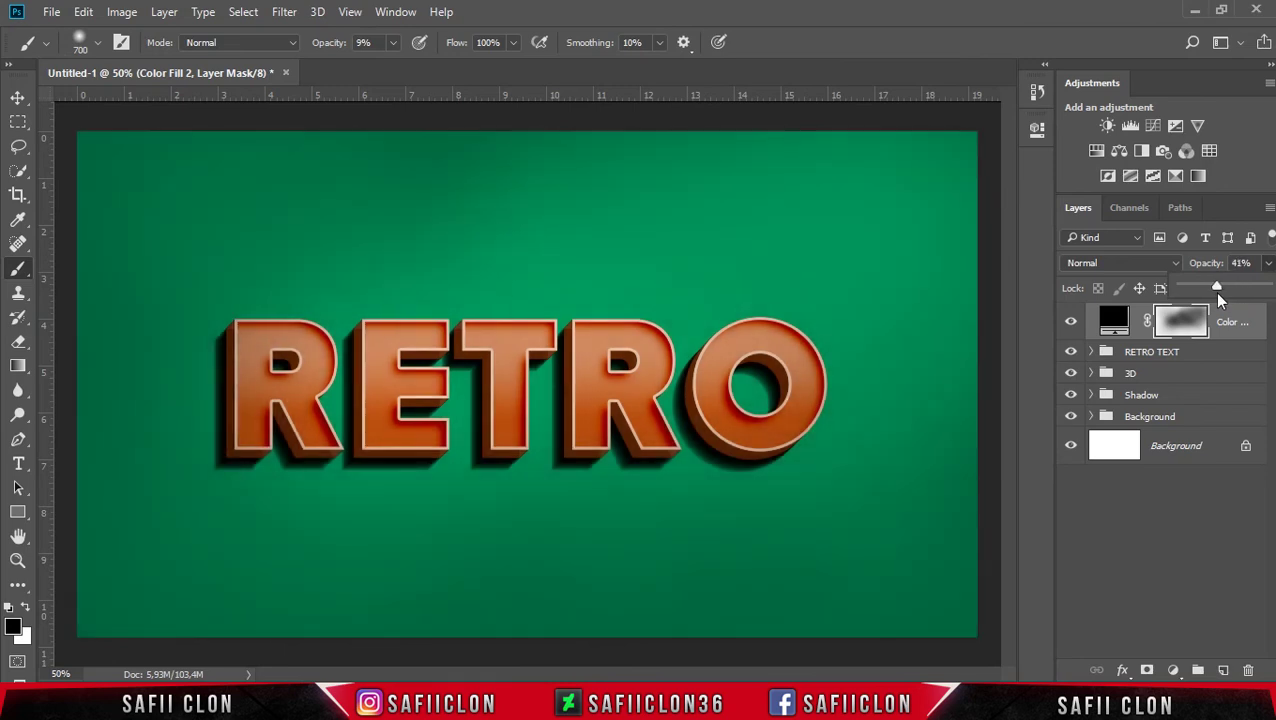
{"action": "left_click_drag", "start_coordinate": [1211, 290], "coordinate": [1209, 291]}
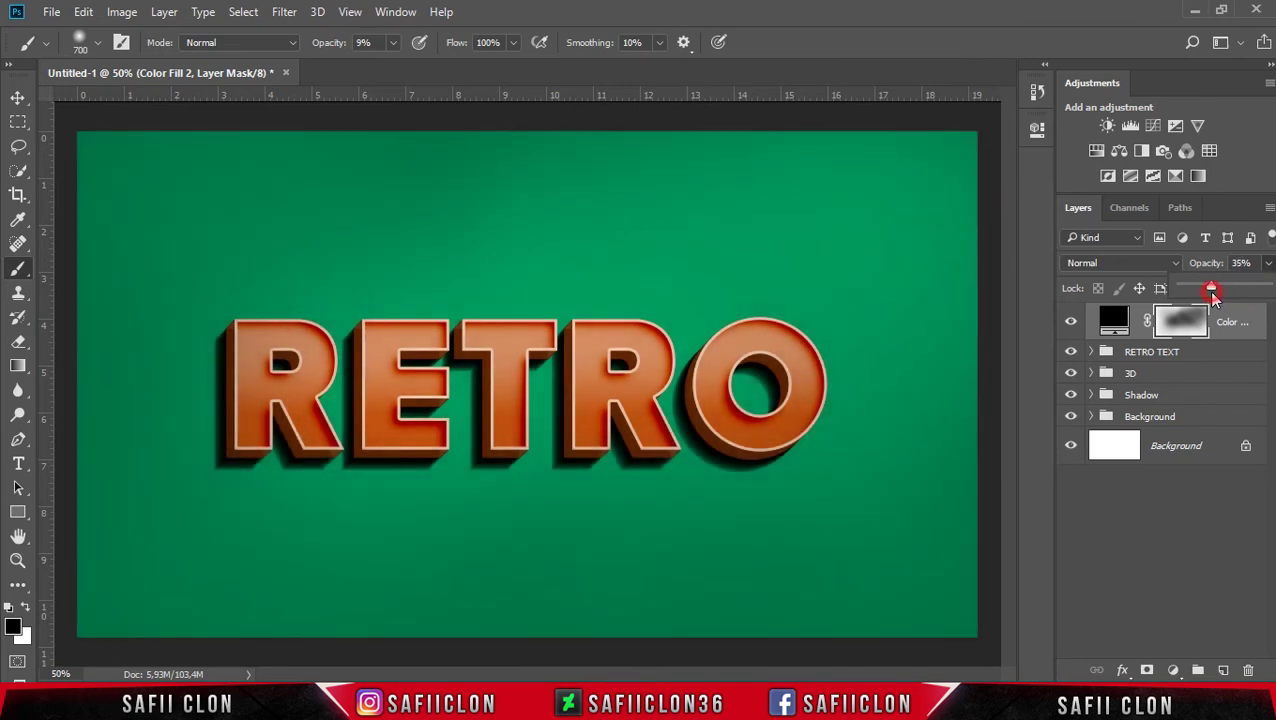
{"action": "left_click", "coordinate": [1238, 321]}
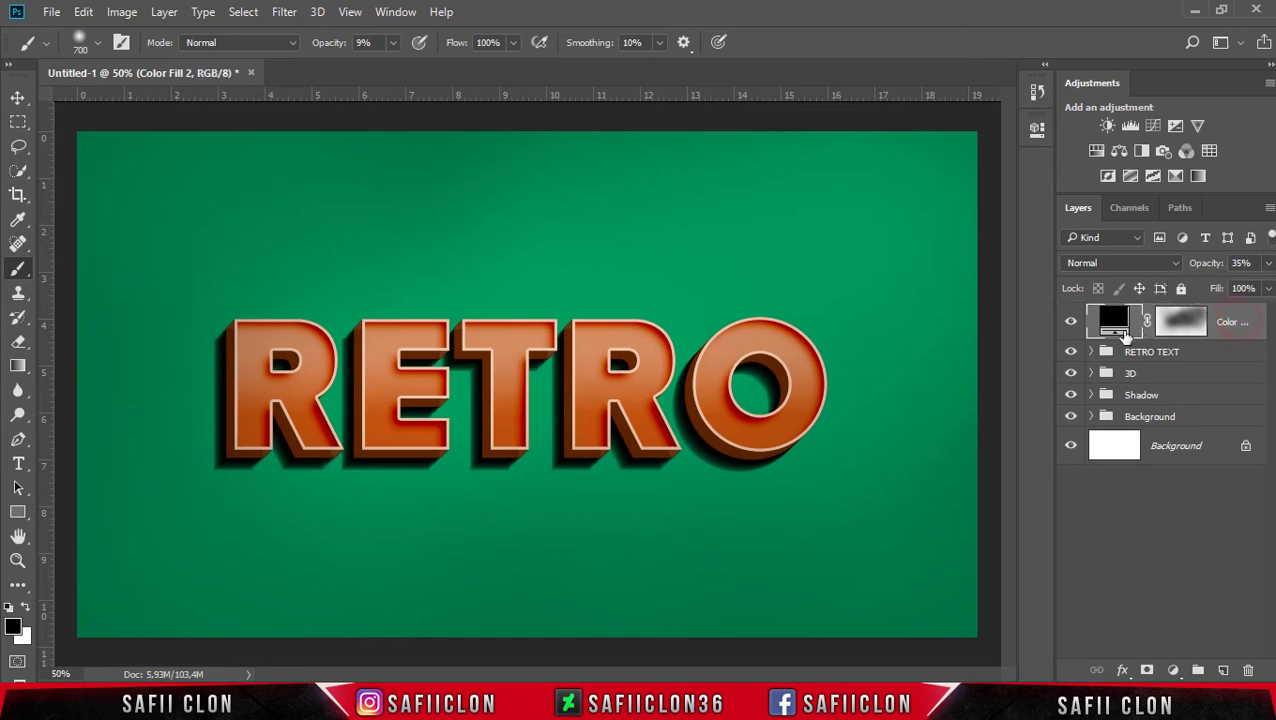
Toggle the vignette layer's visibility to compare the effect, leaving it visible.
{"action": "left_click", "coordinate": [1071, 325]}
{"action": "left_click", "coordinate": [1071, 325]}
{"action": "left_click", "coordinate": [1071, 325]}
{"action": "left_click", "coordinate": [1071, 325]}
{"action": "left_click", "coordinate": [1071, 325]}
{"action": "left_click", "coordinate": [1071, 325]}
Add a white Solid Color fill layer and invert its mask to hide it.
{"action": "left_click", "coordinate": [1173, 670]}
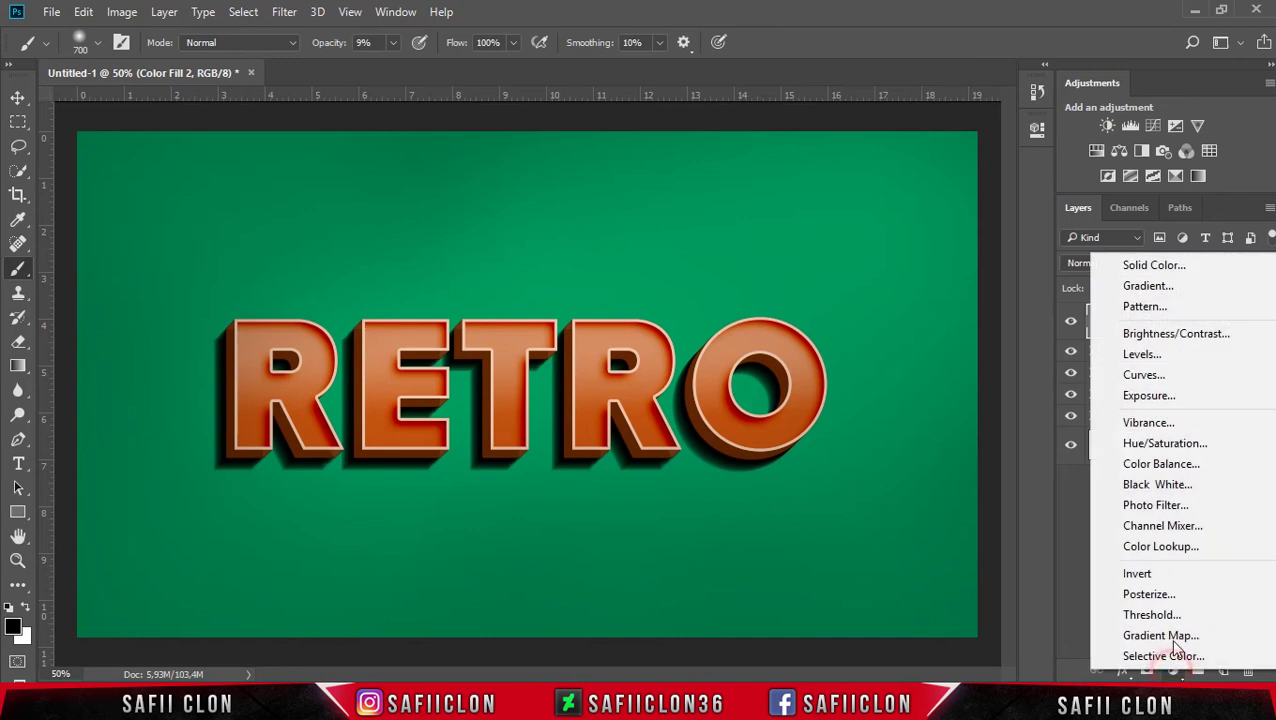
{"action": "left_click", "coordinate": [1154, 265]}
{"action": "left_click_drag", "start_coordinate": [846, 290], "coordinate": [733, 133]}
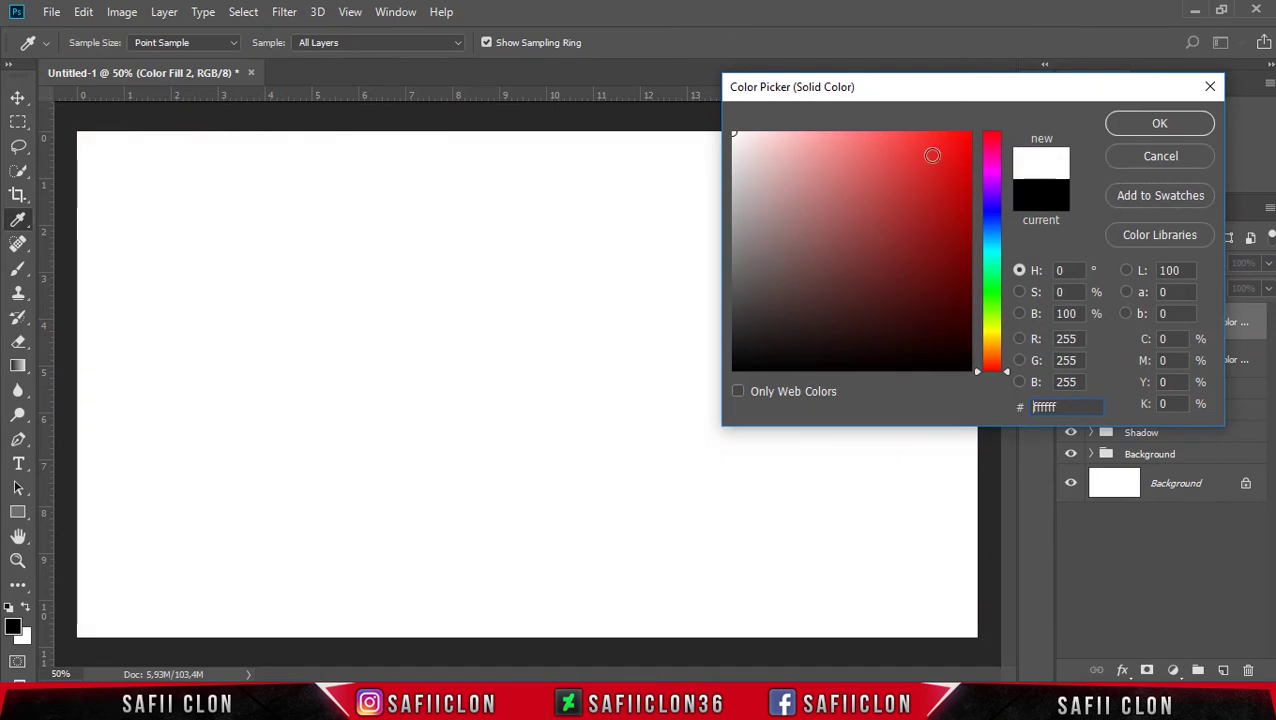
{"action": "left_click", "coordinate": [1155, 125]}
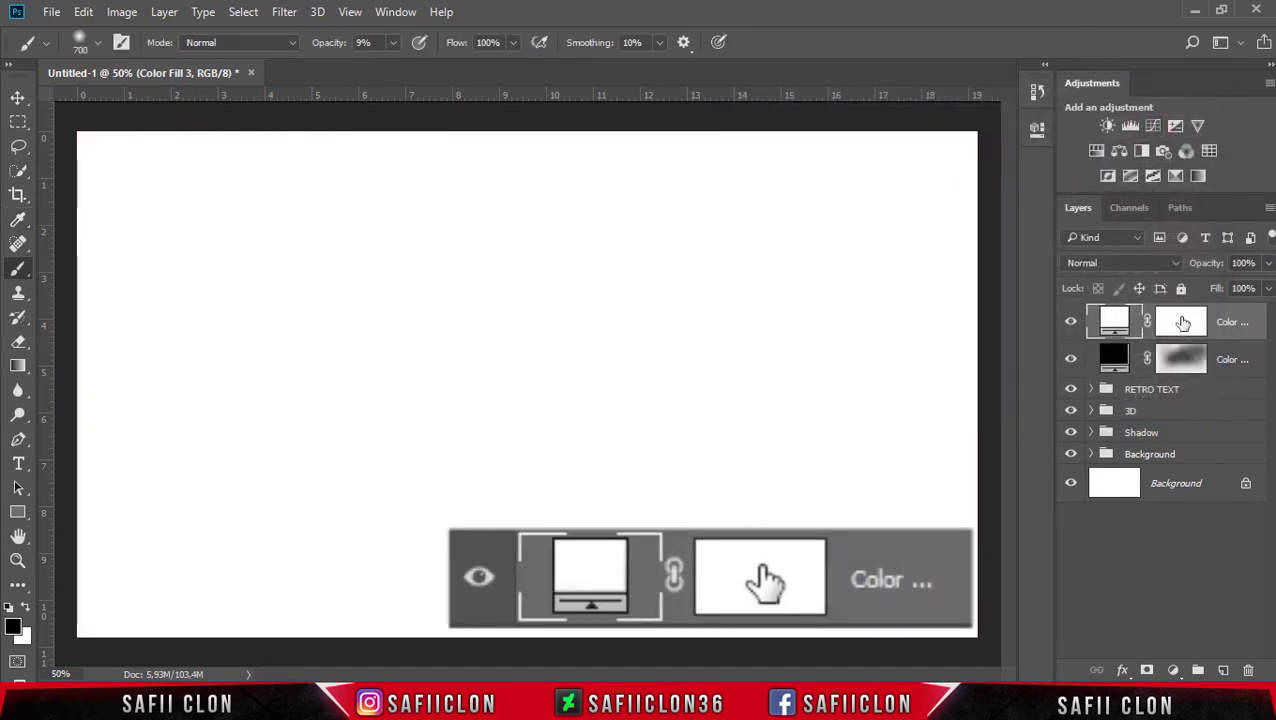
{"action": "left_click", "coordinate": [1180, 326]}
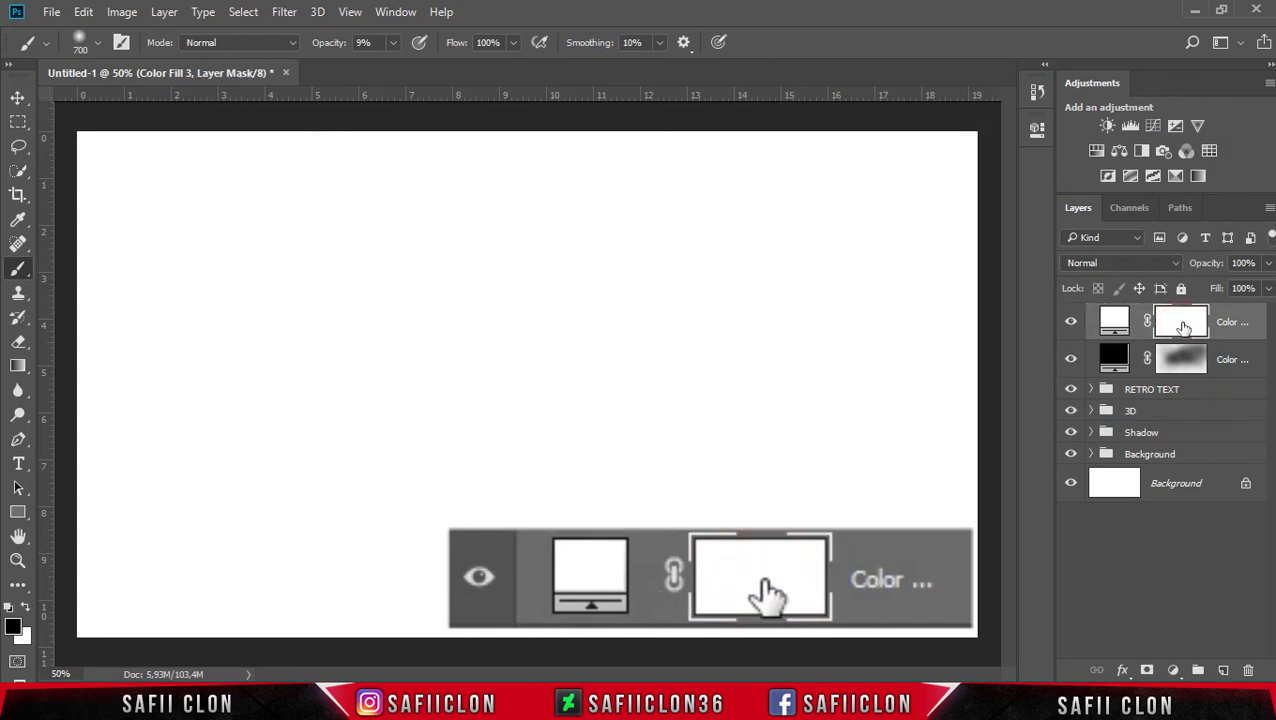
{"action": "key", "text": "ctrl+i"}
{"action": "key", "text": "ctrl+i"}
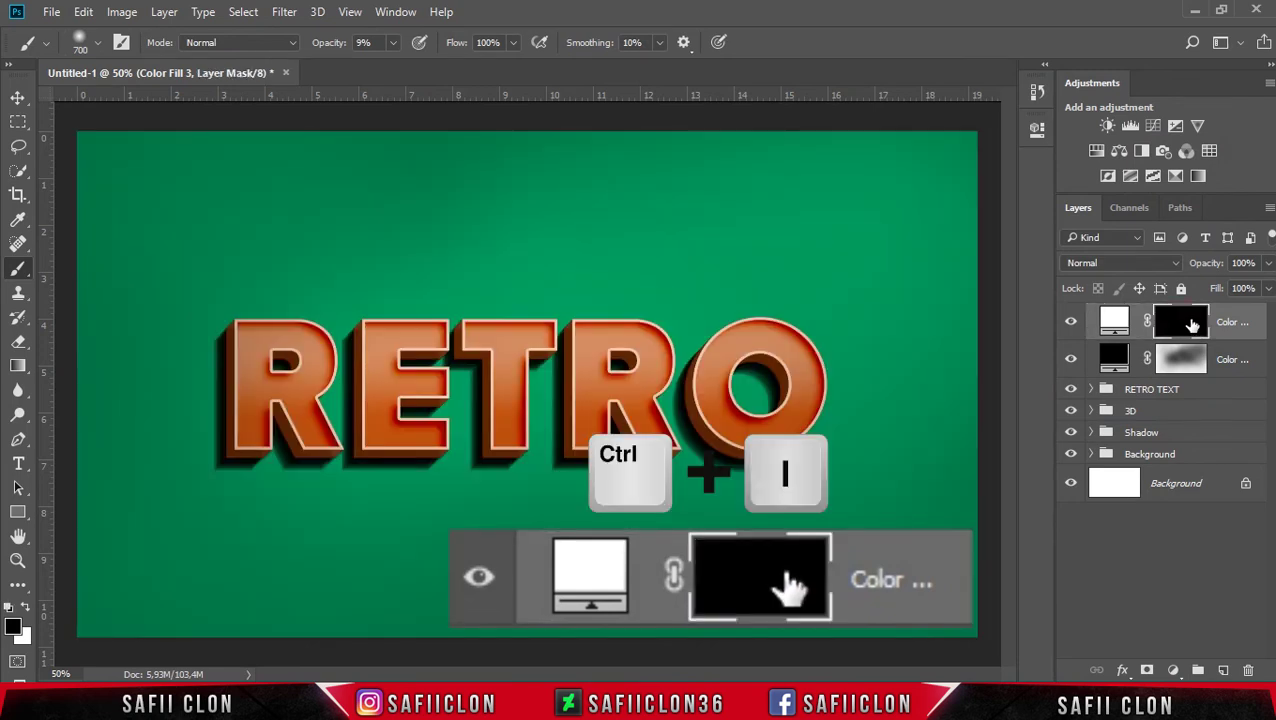
Set up the Gradient tool with a radial Foreground to Transparent gradient.
{"action": "left_click", "coordinate": [17, 367]}
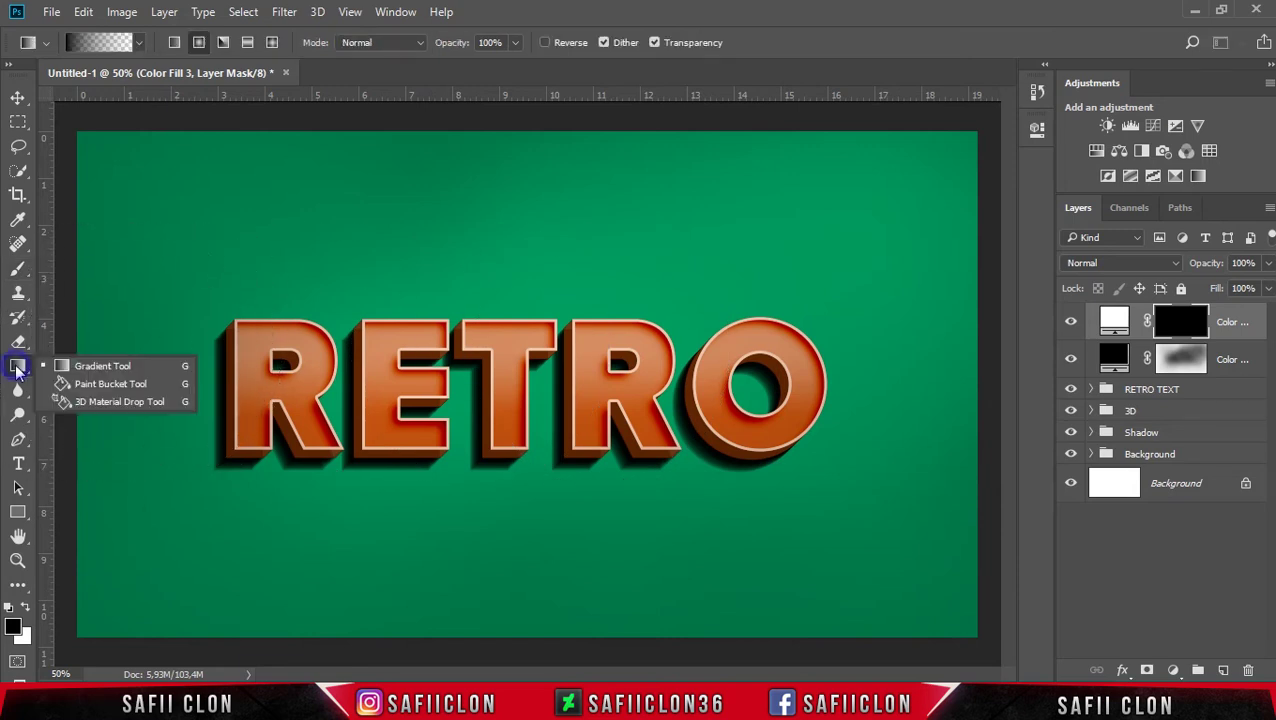
{"action": "left_click", "coordinate": [88, 368]}
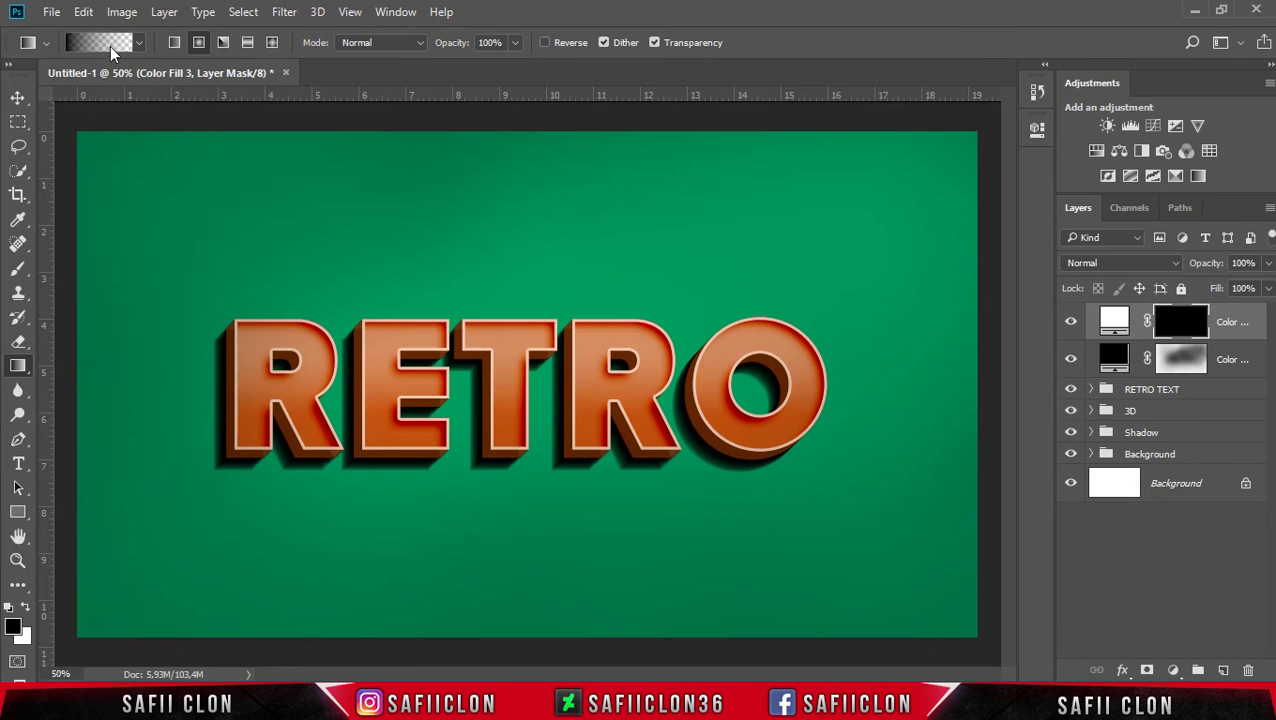
{"action": "left_click", "coordinate": [105, 45]}
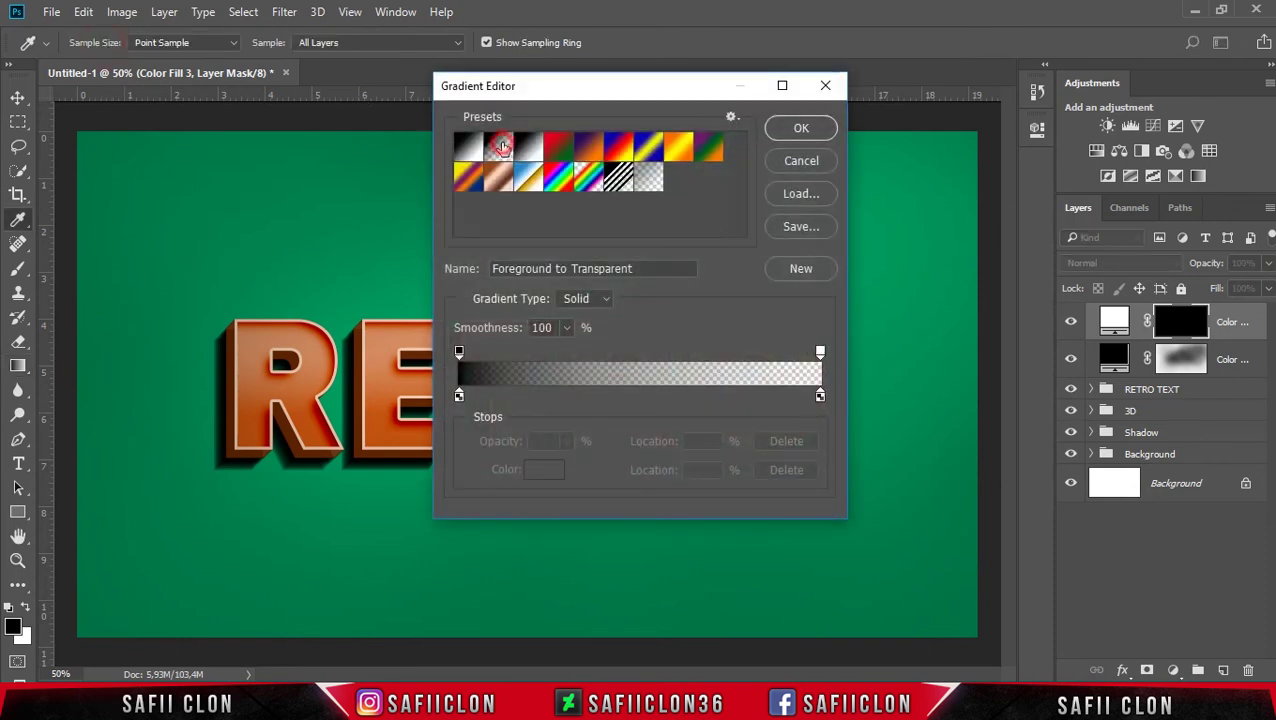
{"action": "left_click", "coordinate": [801, 128]}
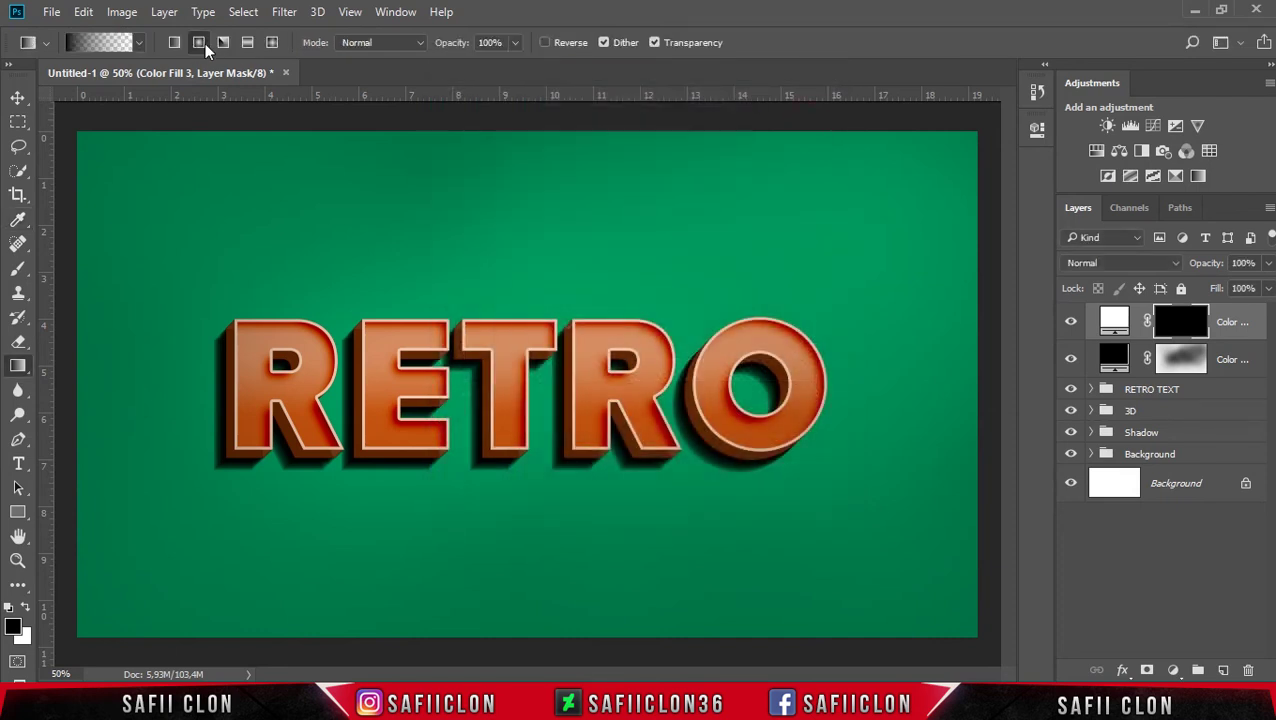
{"action": "left_click", "coordinate": [199, 43]}
{"action": "key", "text": "ctrl+minus"}
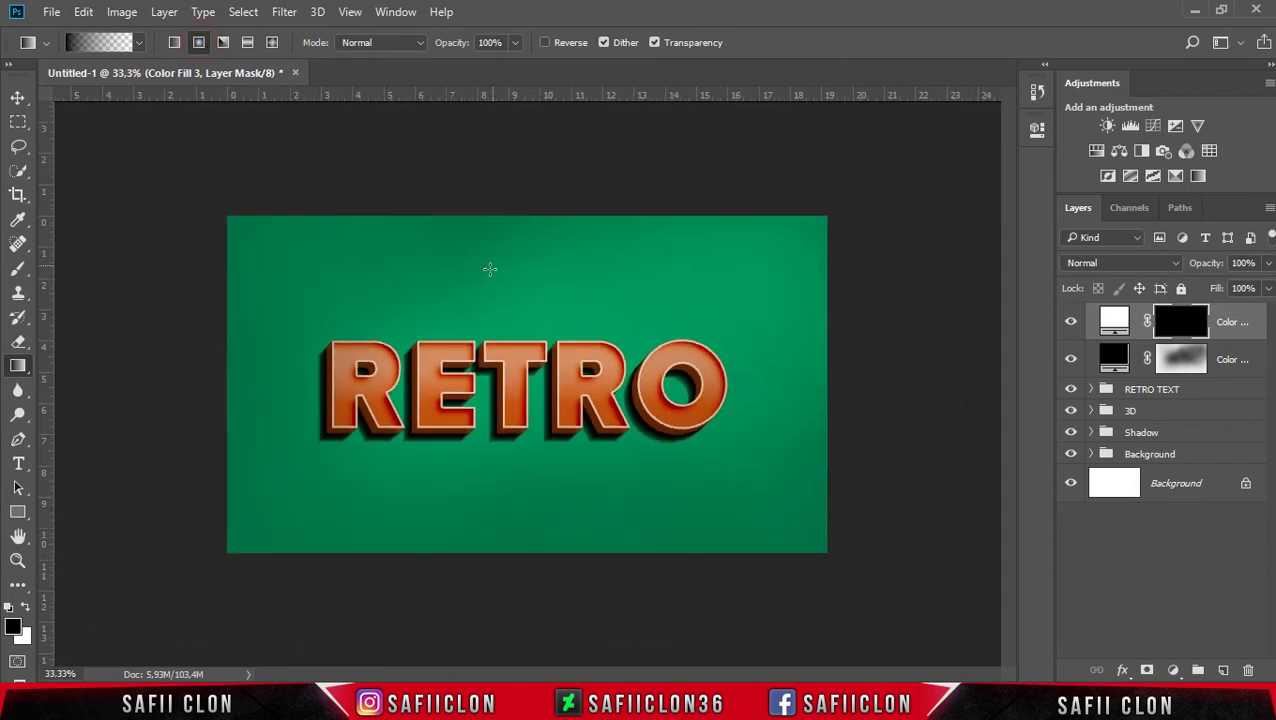
Drag a white radial glow from the top-right corner and set the layer to 92% opacity.
{"action": "left_click", "coordinate": [25, 607]}
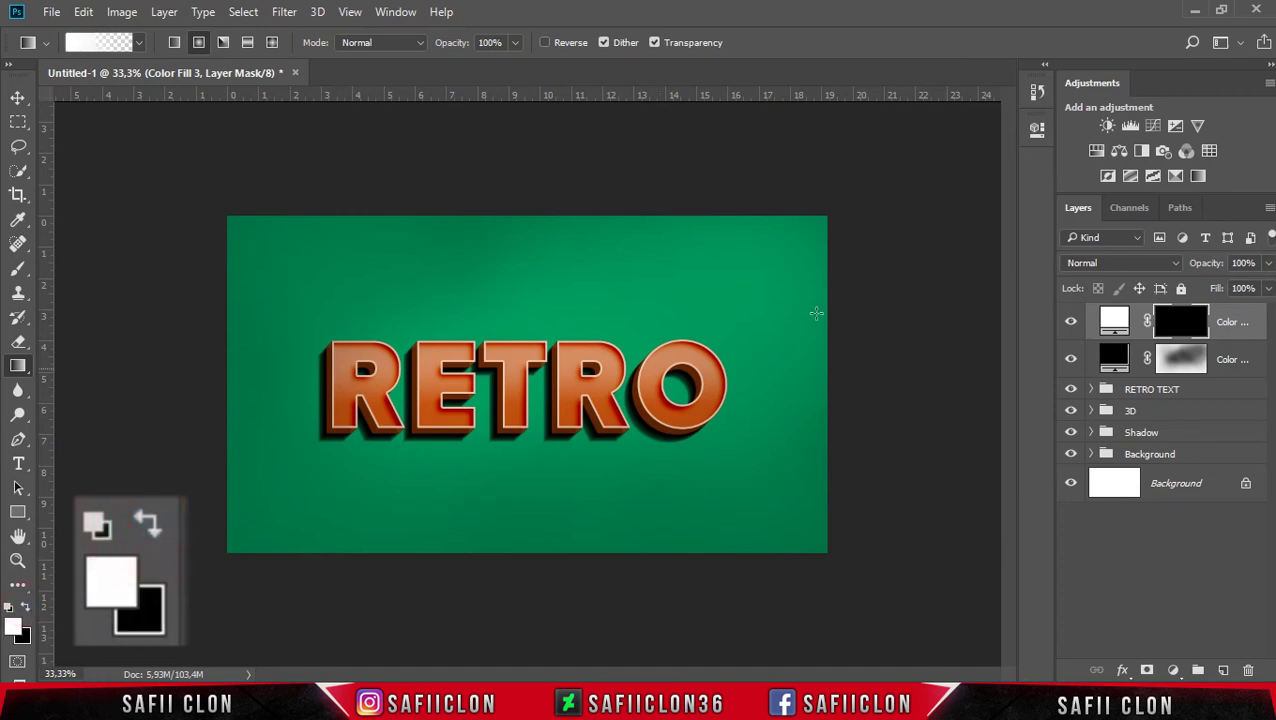
{"action": "left_click_drag", "start_coordinate": [905, 154], "coordinate": [630, 366]}
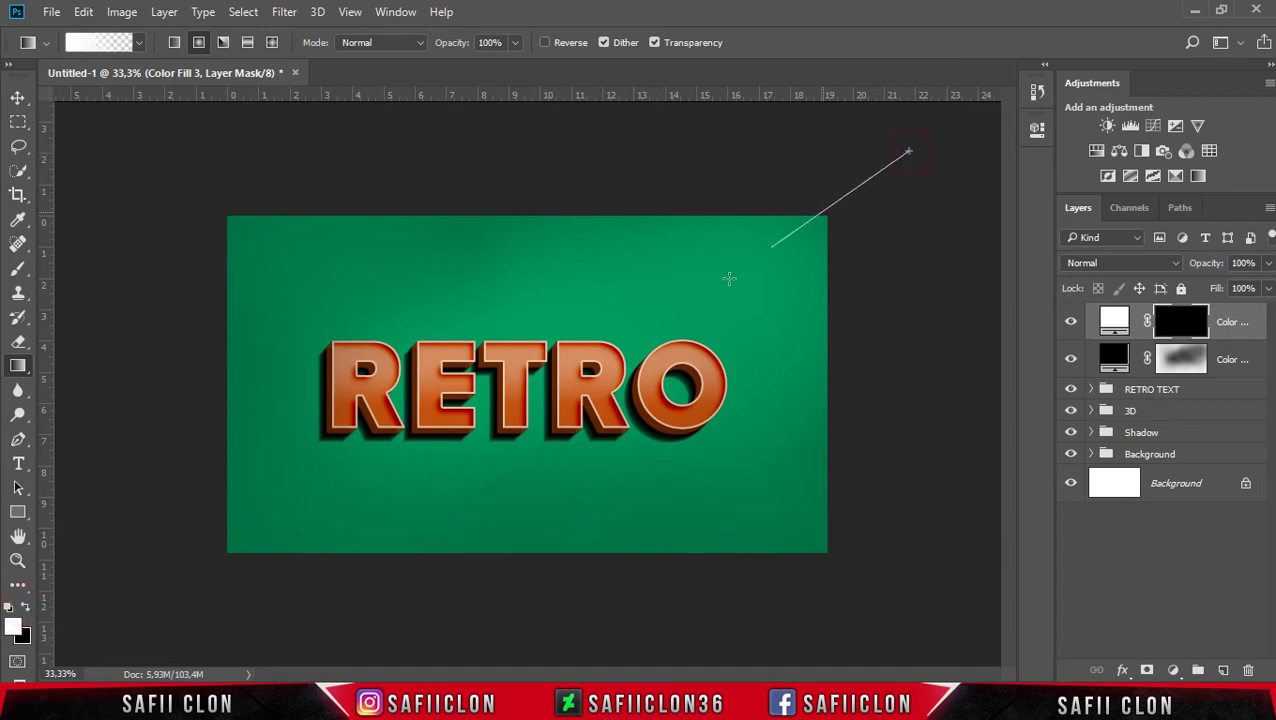
{"action": "left_click_drag", "start_coordinate": [630, 366], "coordinate": [647, 364]}
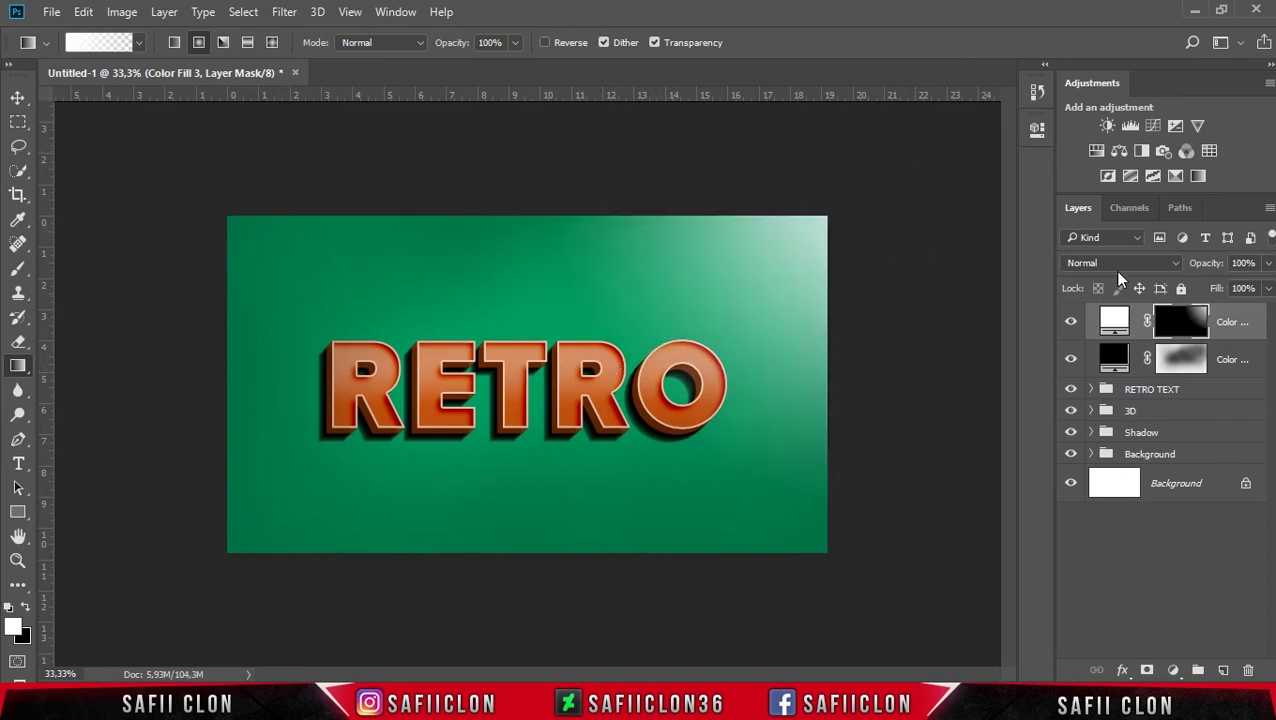
{"action": "left_click", "coordinate": [1268, 262]}
{"action": "left_click_drag", "start_coordinate": [1268, 290], "coordinate": [1262, 290]}
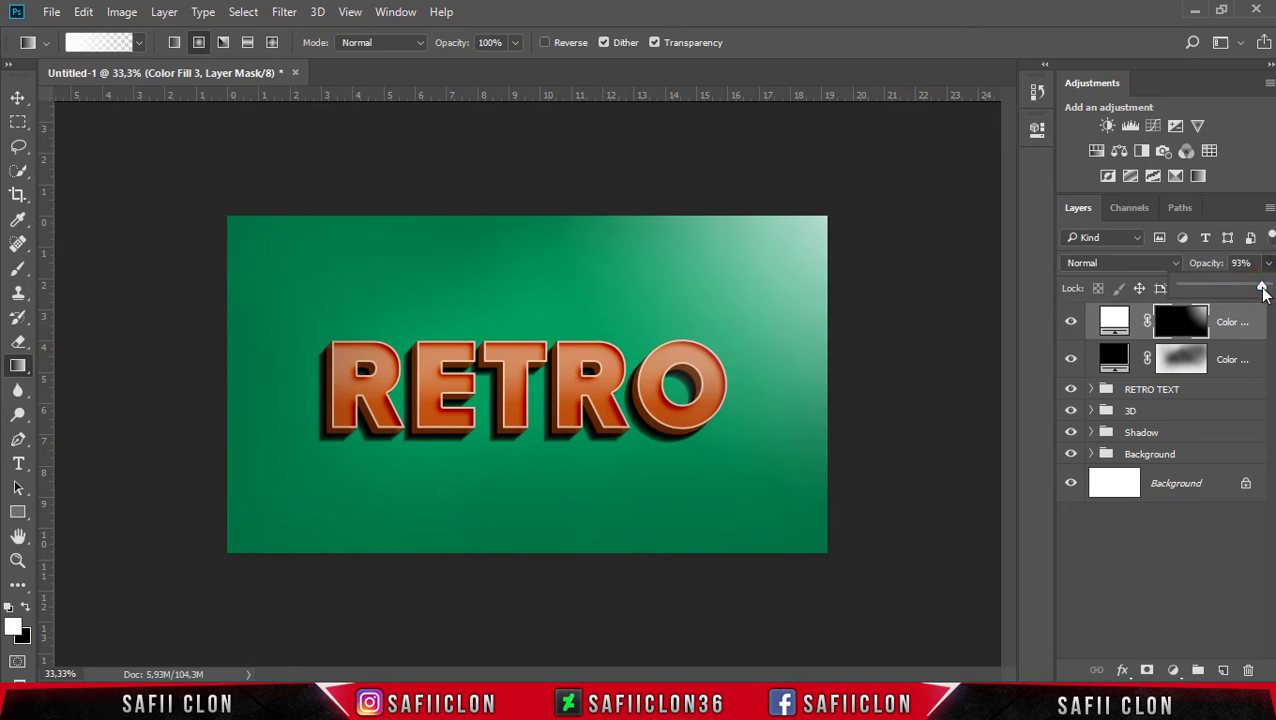
{"action": "left_click", "coordinate": [1270, 266]}
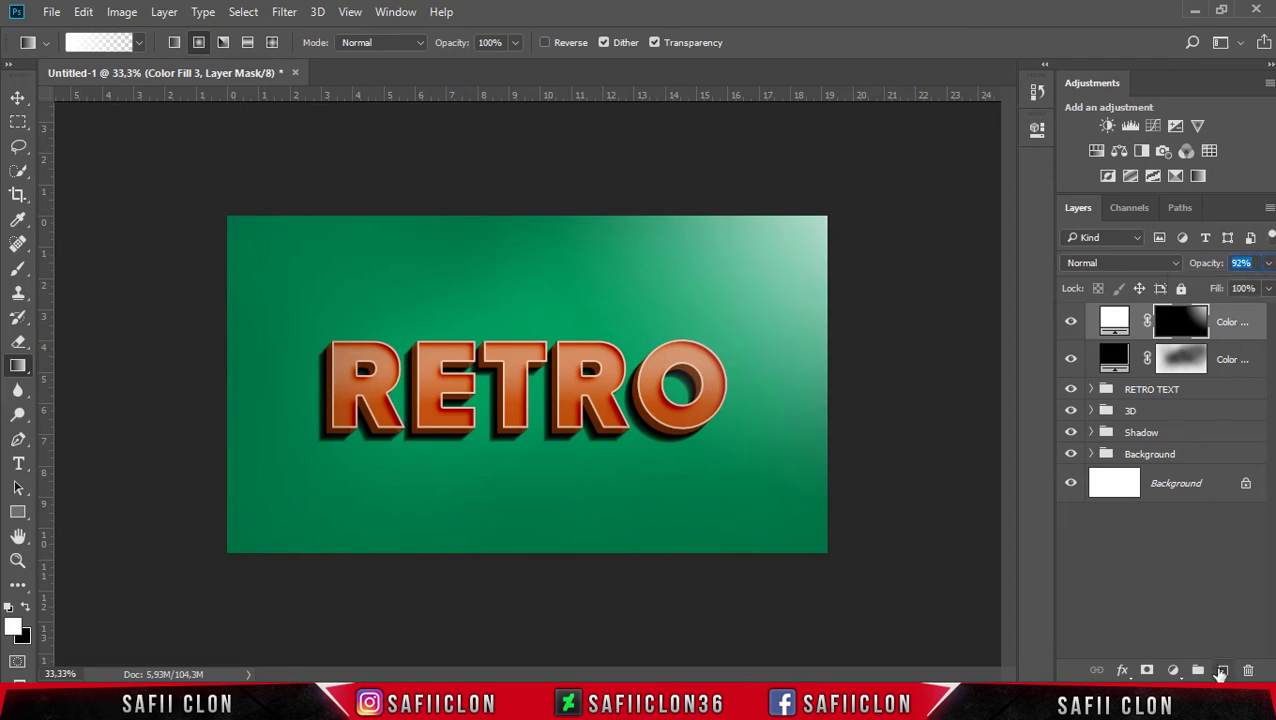
Create a new top layer named Noise.
{"action": "left_click", "coordinate": [1222, 670]}
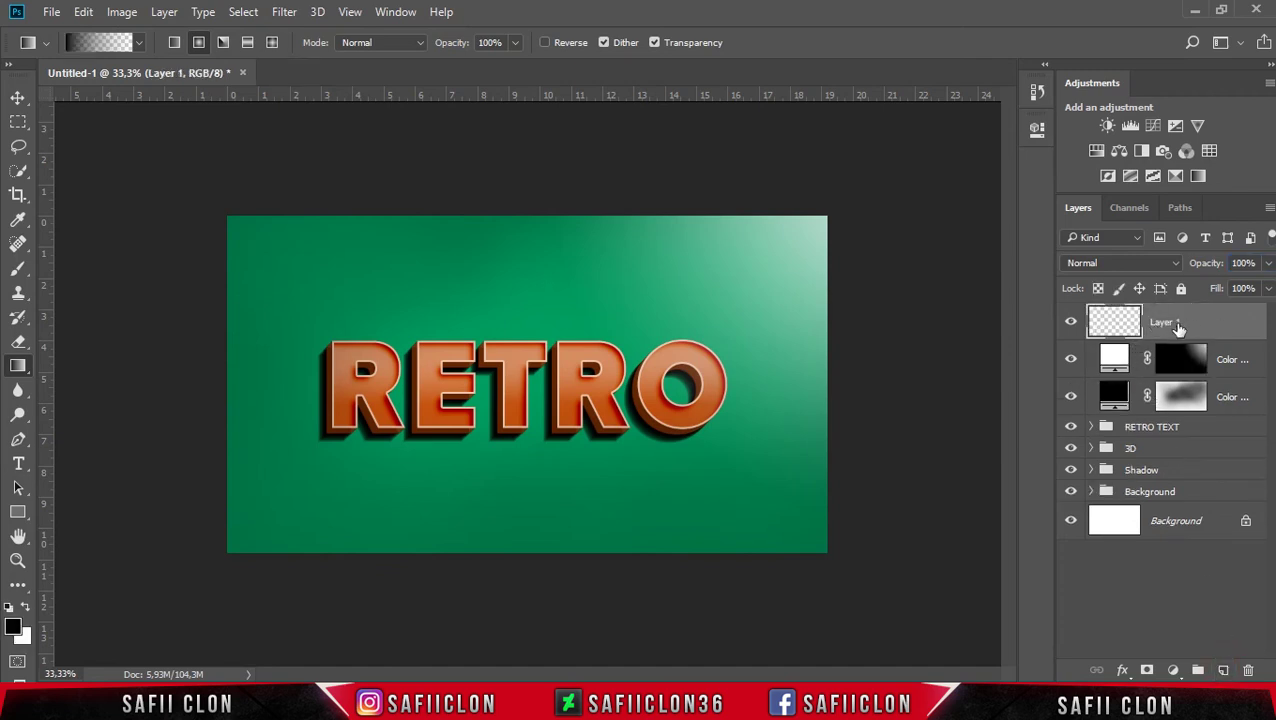
{"action": "double_click", "coordinate": [1168, 322]}
{"action": "type", "text": "Noise"}
{"action": "left_click", "coordinate": [1238, 316]}
Fill the Noise layer with 50% Gray.
{"action": "left_click", "coordinate": [83, 12]}
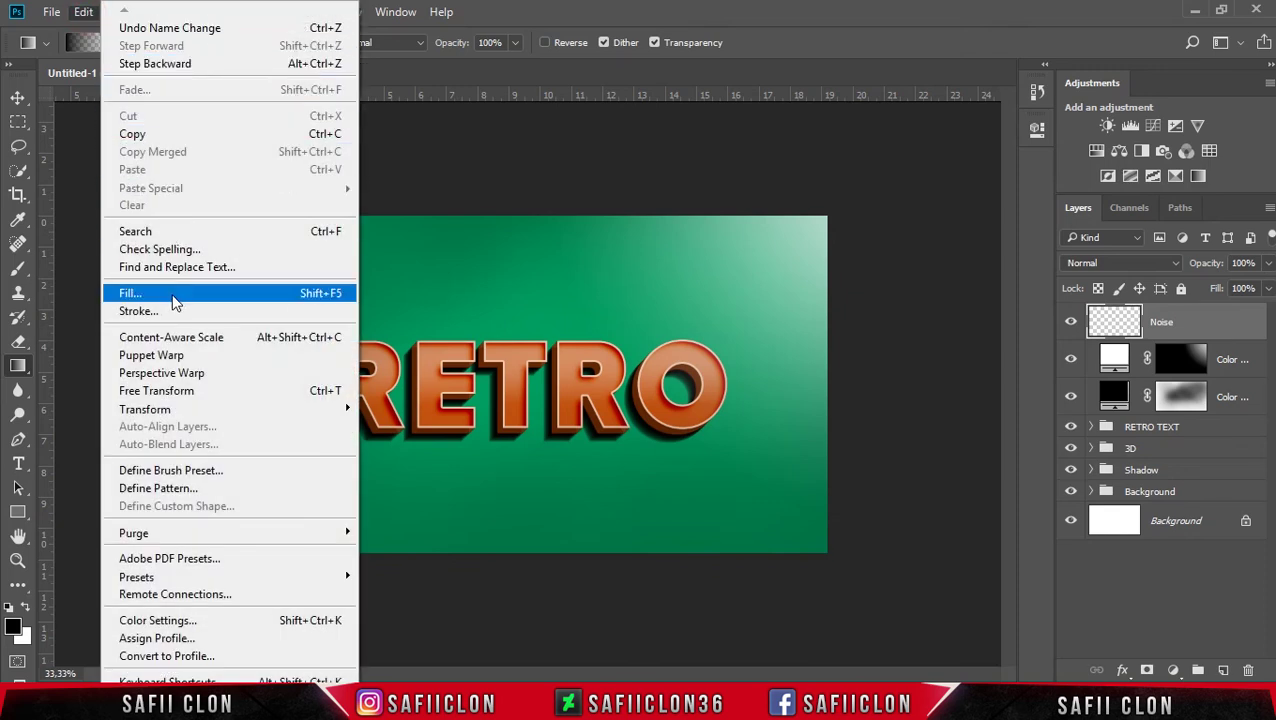
{"action": "left_click", "coordinate": [168, 297]}
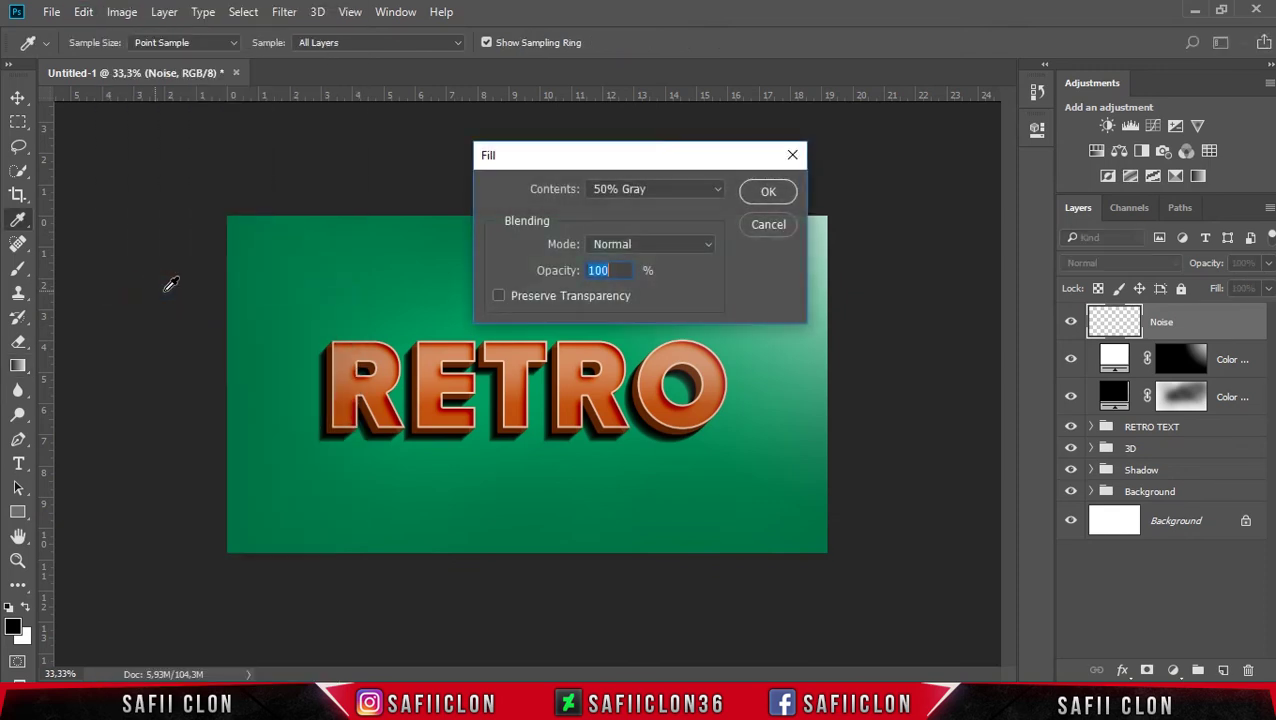
{"action": "left_click", "coordinate": [664, 190]}
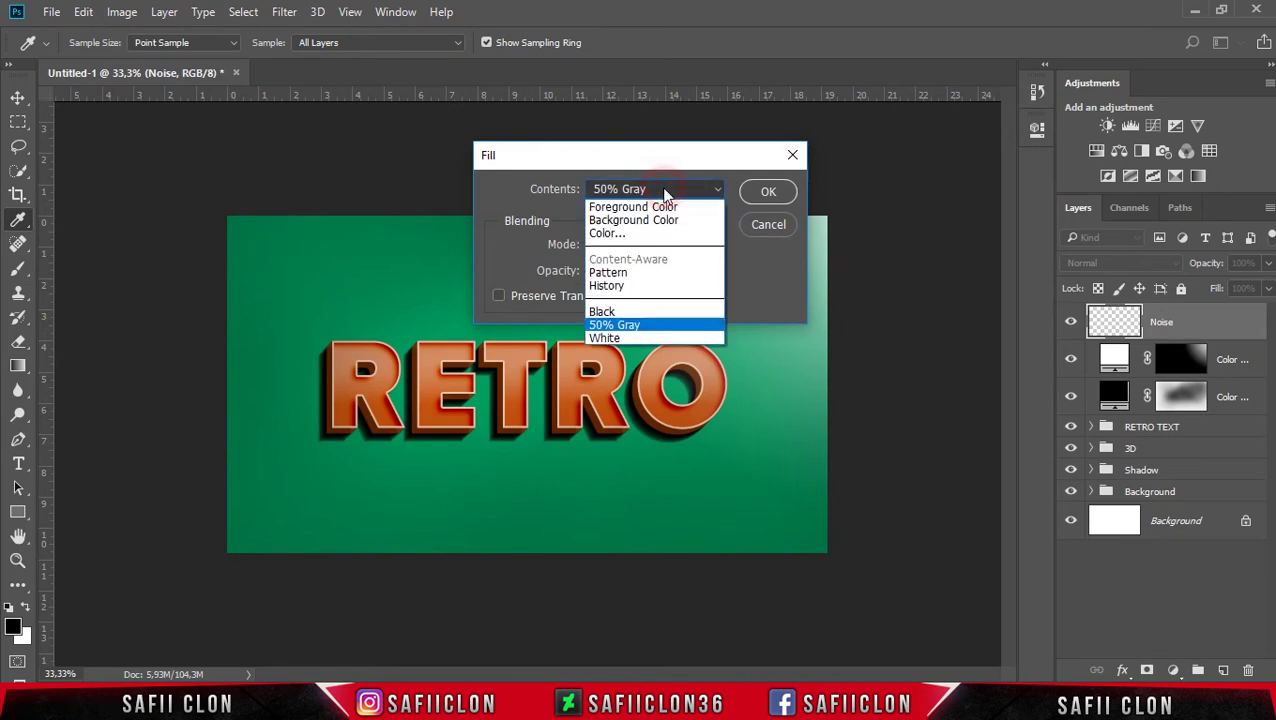
{"action": "left_click", "coordinate": [619, 328]}
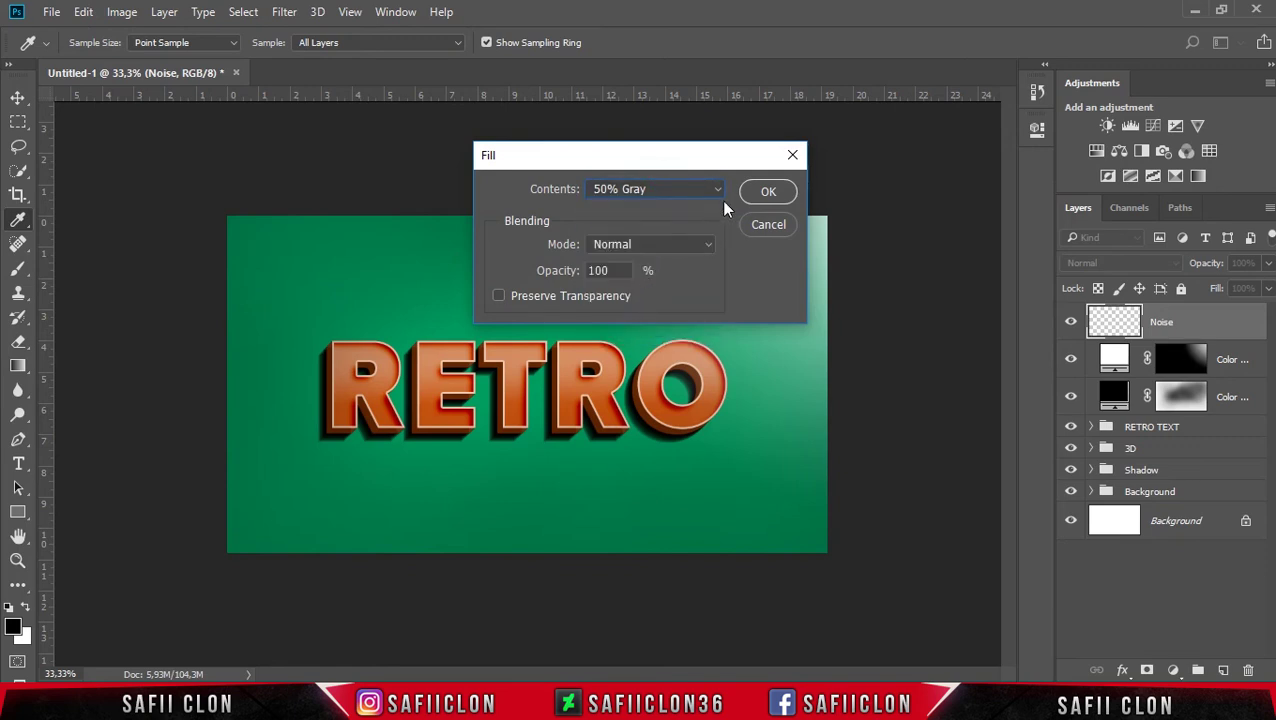
{"action": "left_click", "coordinate": [769, 192]}
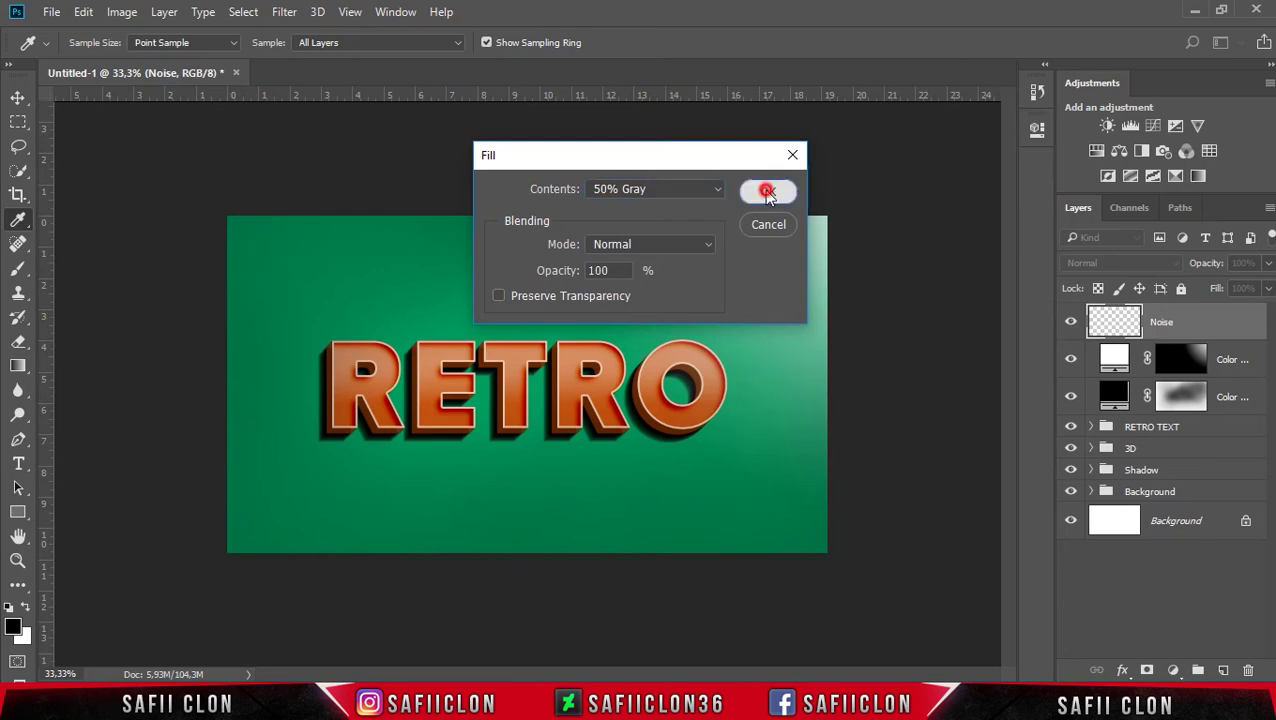
{"action": "key", "text": "g"}
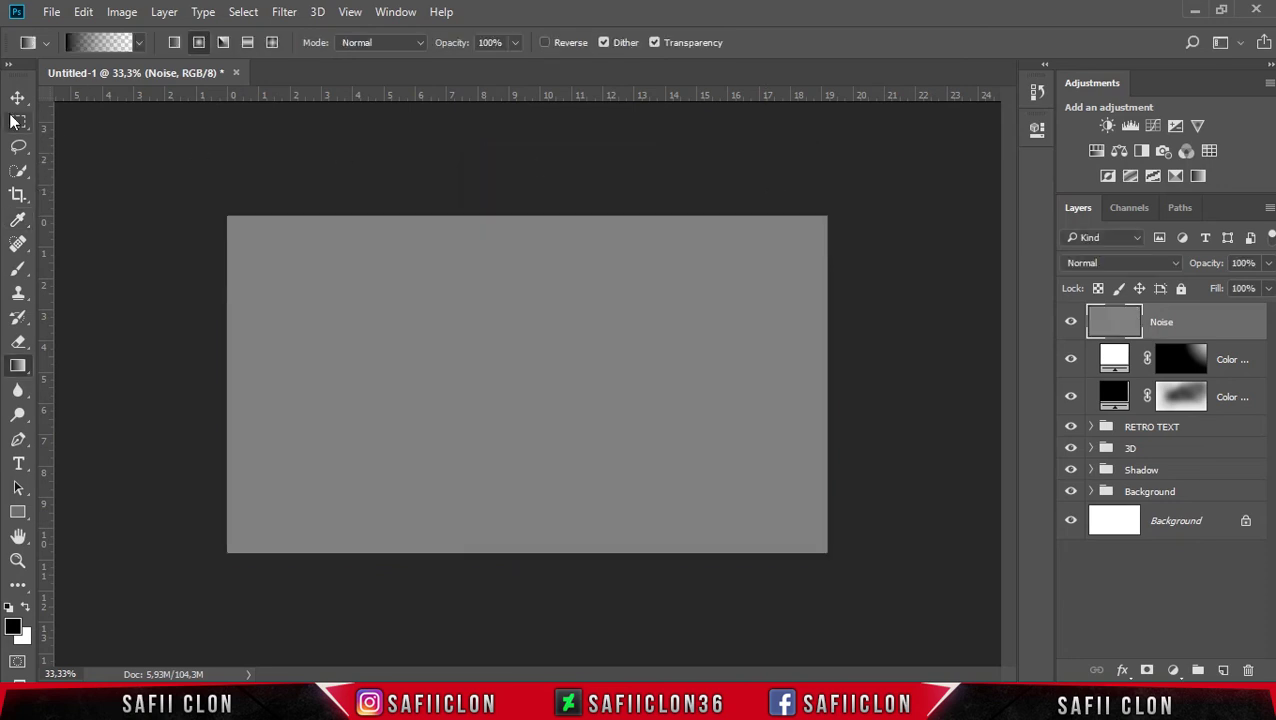
Set the Noise layer's blend mode to Overlay and zoom the canvas to 50%.
{"action": "left_click", "coordinate": [17, 97]}
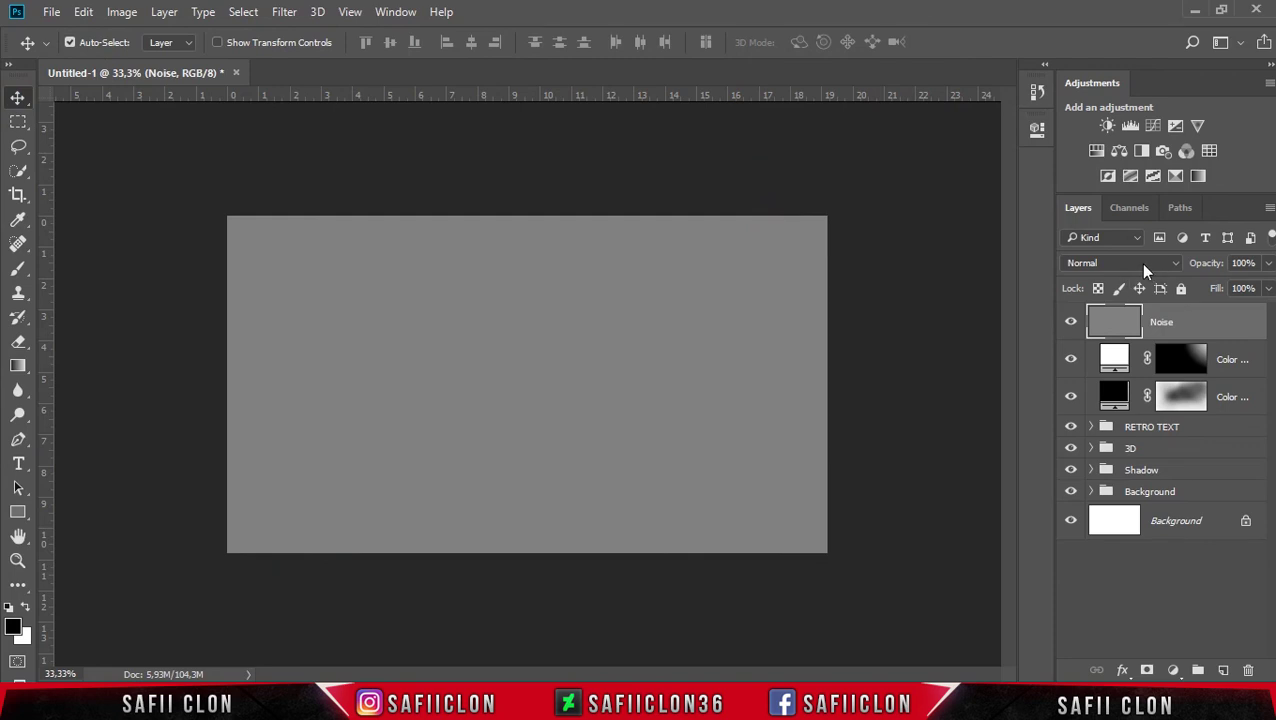
{"action": "left_click", "coordinate": [1143, 263]}
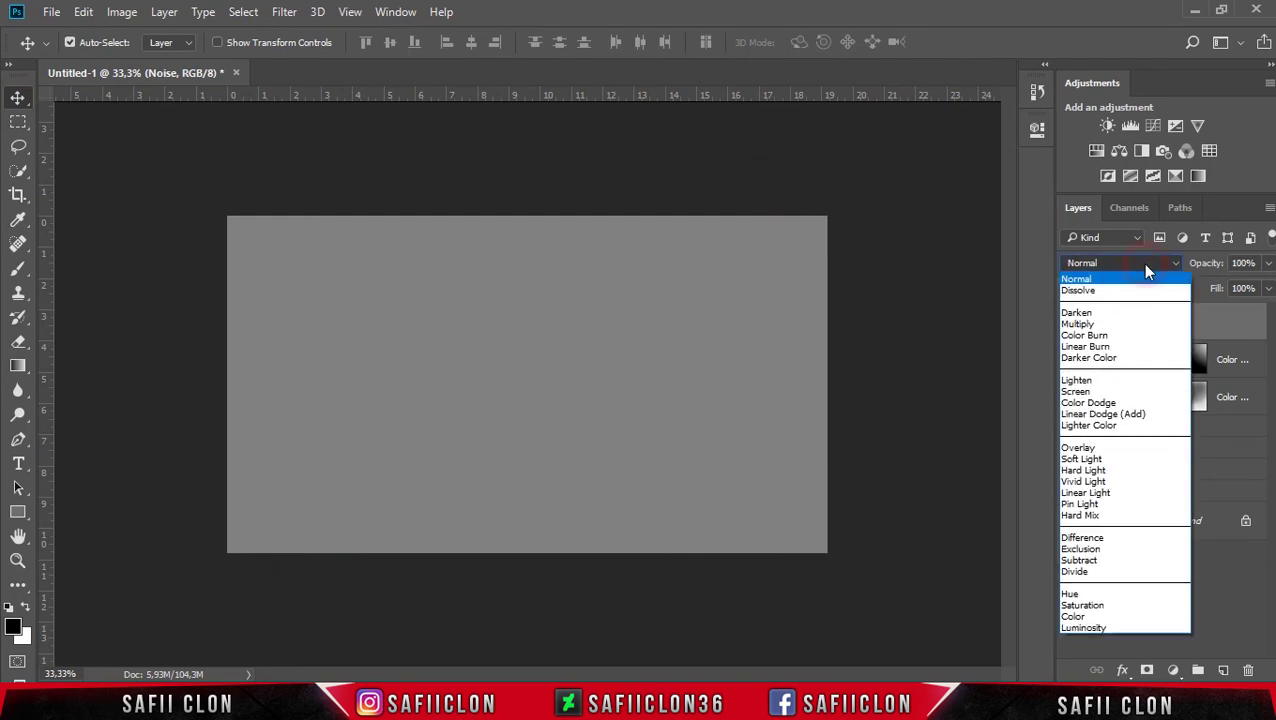
{"action": "left_click", "coordinate": [1088, 449]}
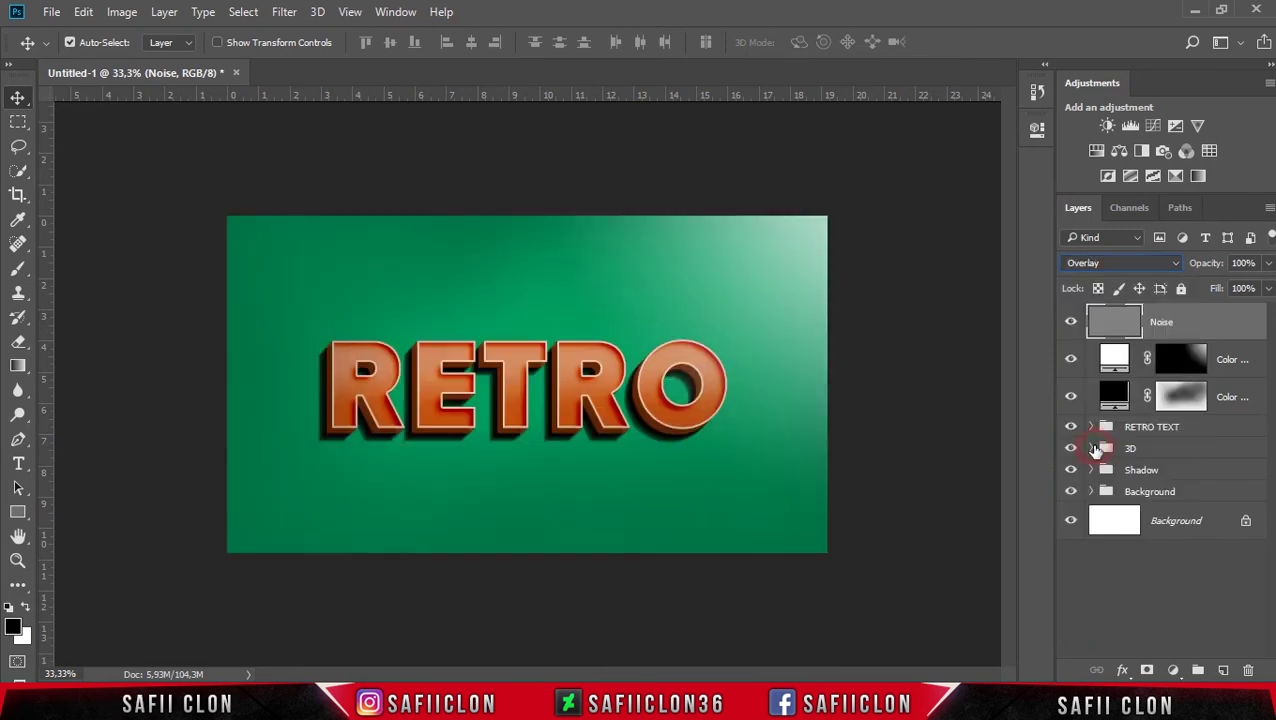
{"action": "key", "text": "ctrl+plus"}
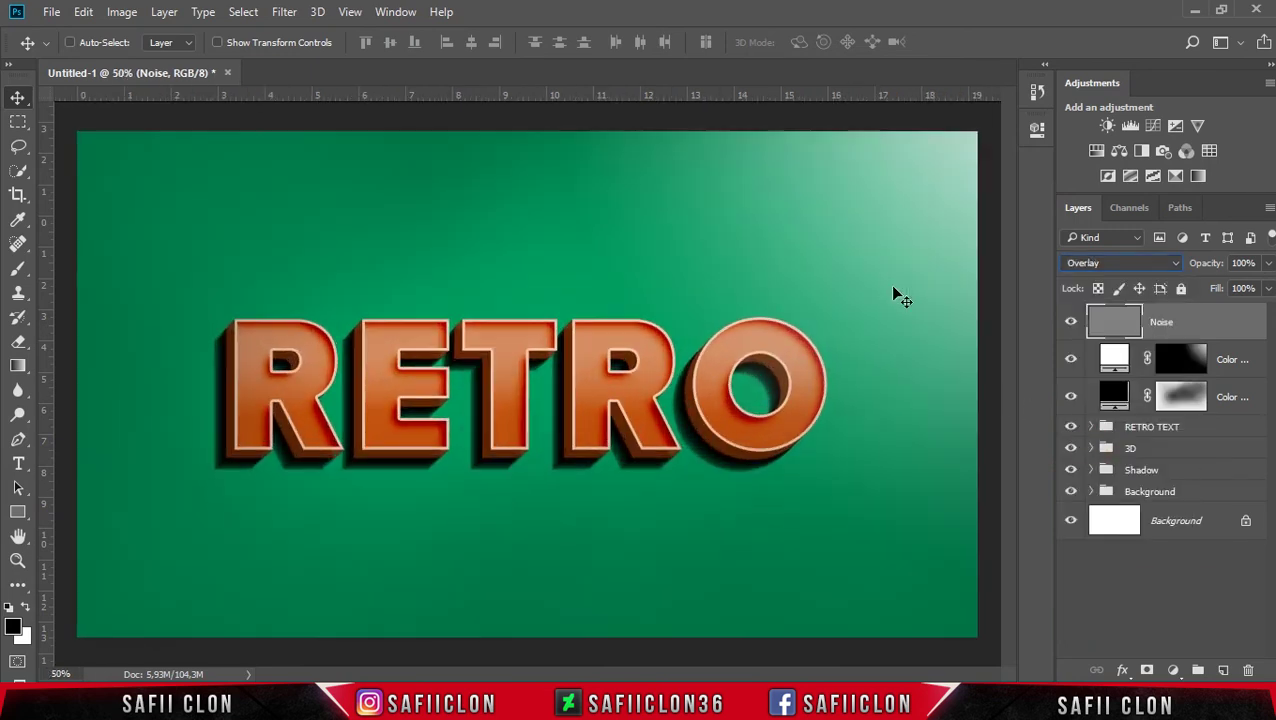
{"action": "left_click", "coordinate": [284, 14]}
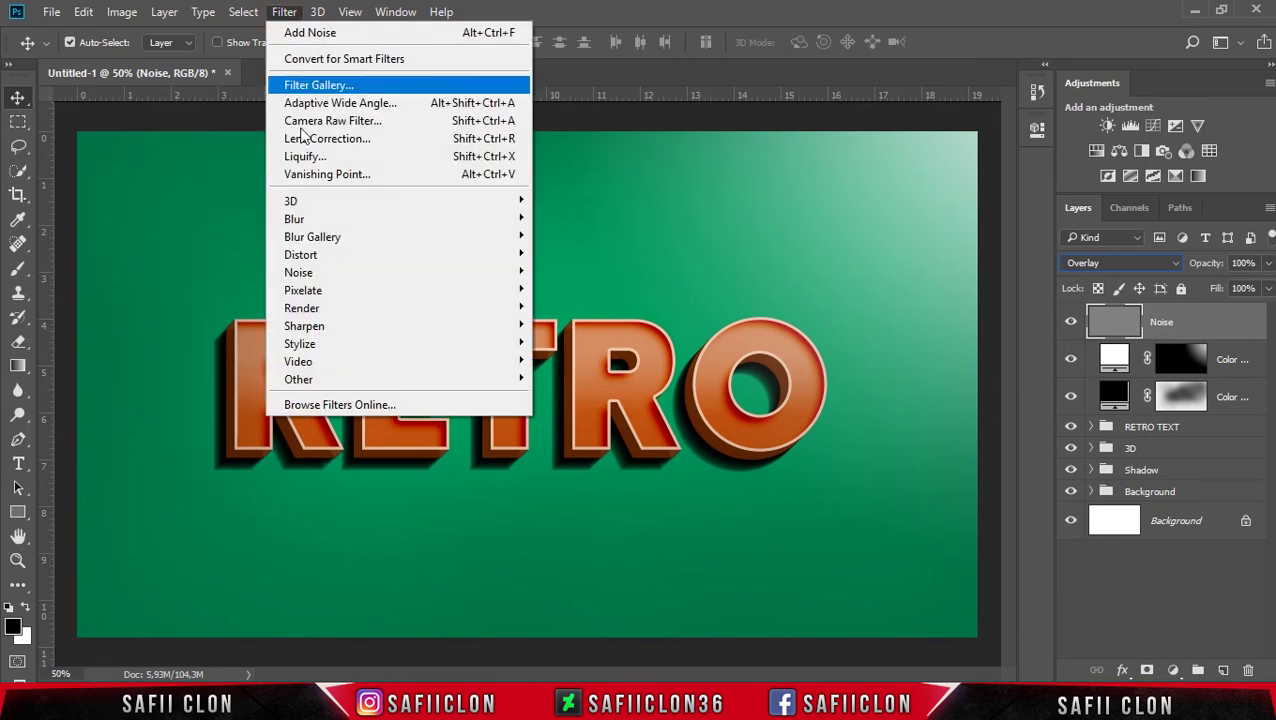
{"action": "mouse_move", "coordinate": [298, 272]}
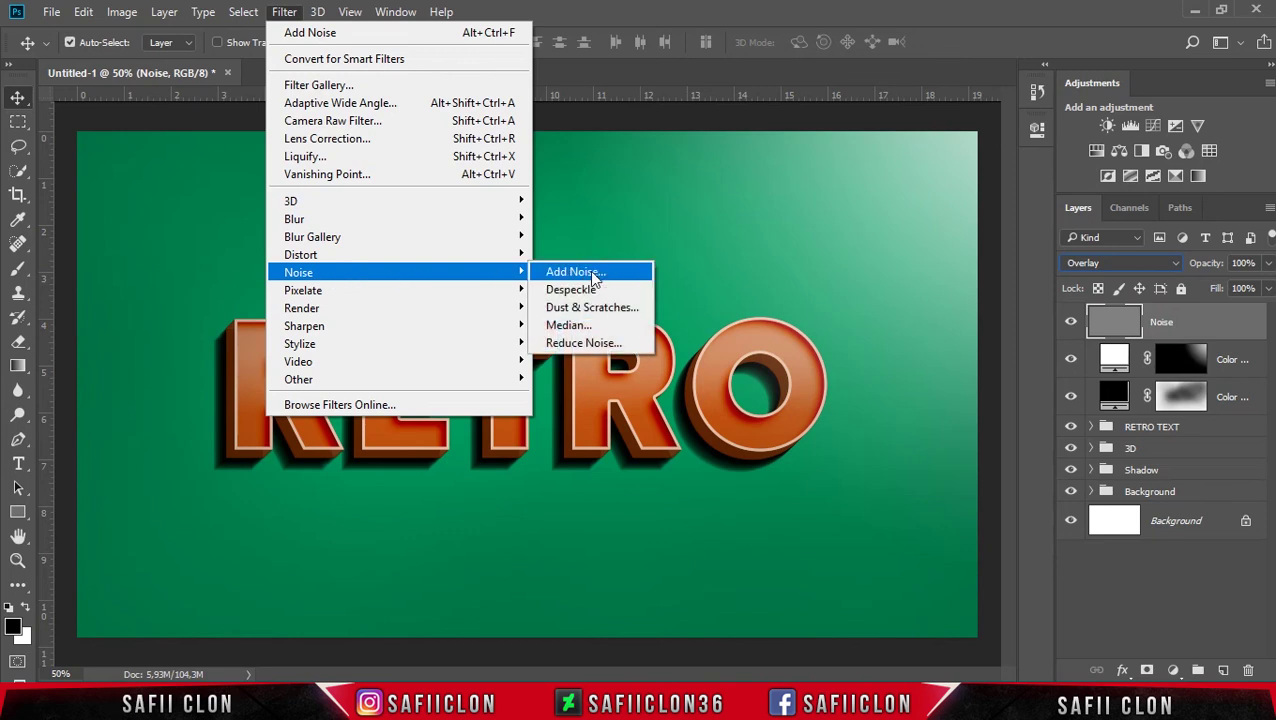
Apply Add Noise at about 18%, Uniform and Monochromatic, to the Noise layer.
{"action": "left_click", "coordinate": [588, 276]}
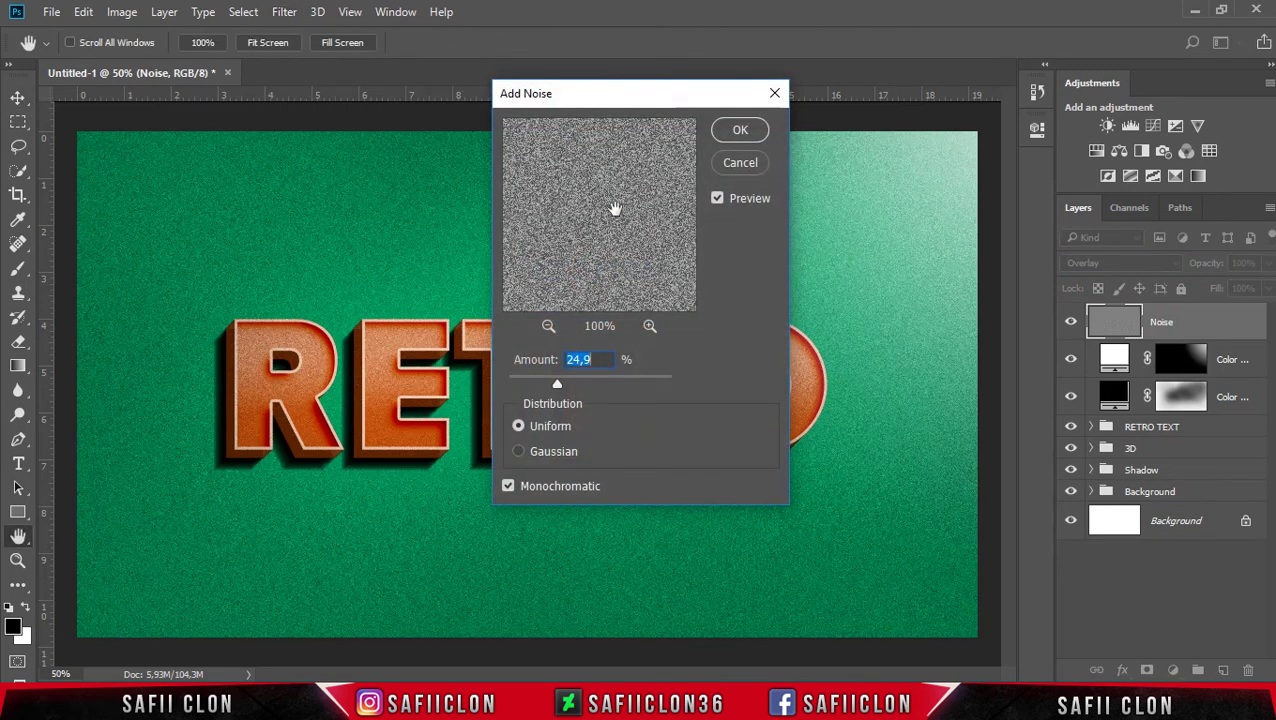
{"action": "left_click_drag", "start_coordinate": [558, 386], "coordinate": [552, 386]}
{"action": "left_click", "coordinate": [540, 386]}
{"action": "left_click", "coordinate": [519, 428]}
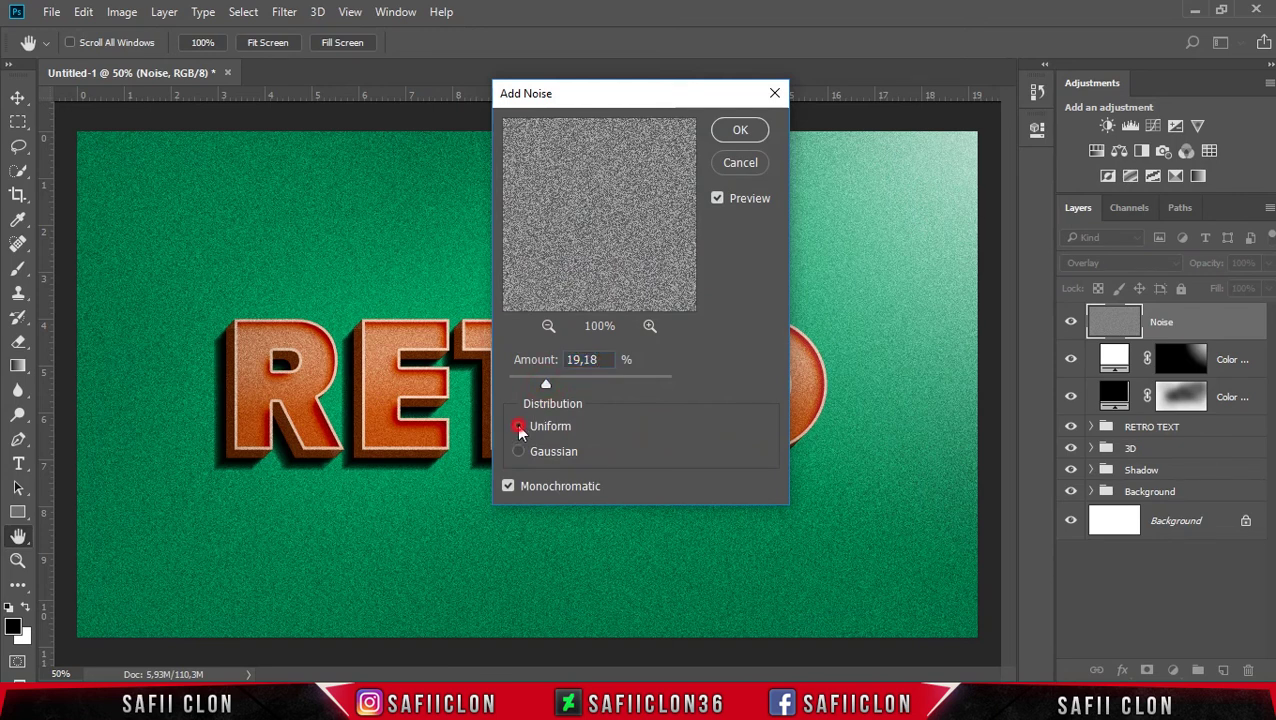
{"action": "left_click", "coordinate": [508, 488]}
{"action": "left_click_drag", "start_coordinate": [544, 385], "coordinate": [542, 385]}
{"action": "left_click", "coordinate": [741, 130]}
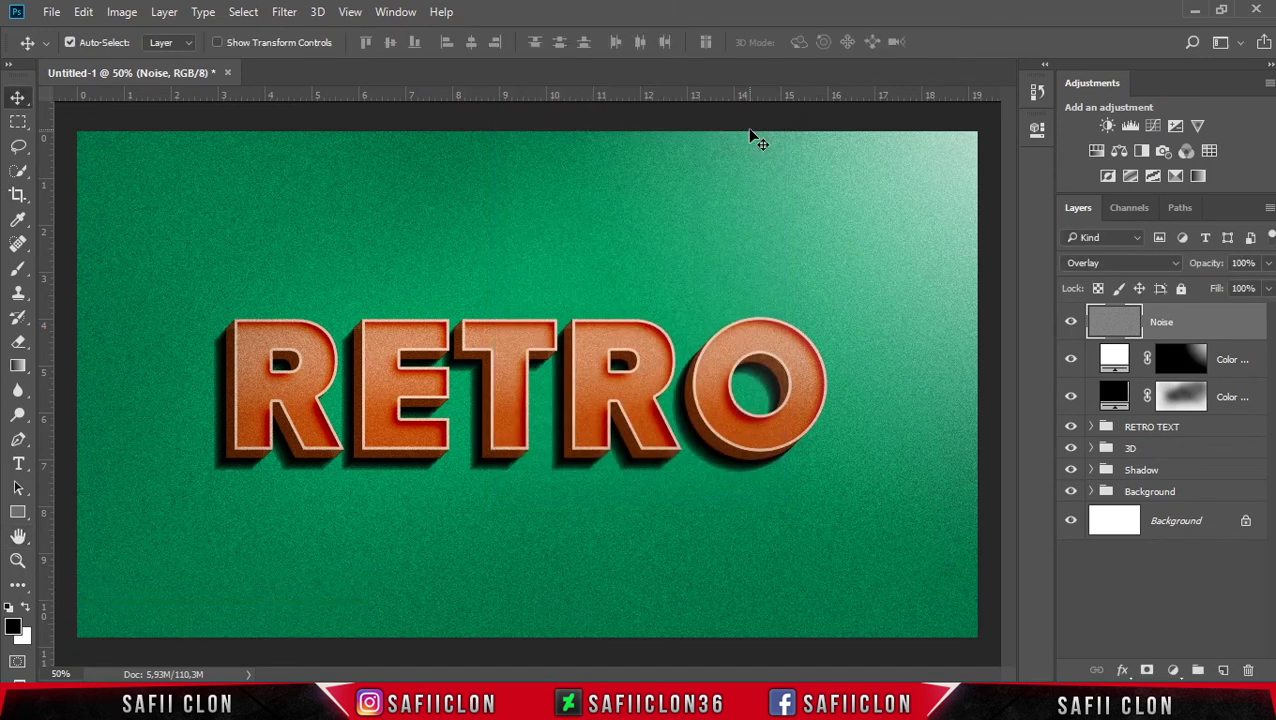
Lower the Noise layer's opacity to 91%.
{"action": "left_click", "coordinate": [1268, 263]}
{"action": "left_click_drag", "start_coordinate": [1267, 288], "coordinate": [1262, 290]}
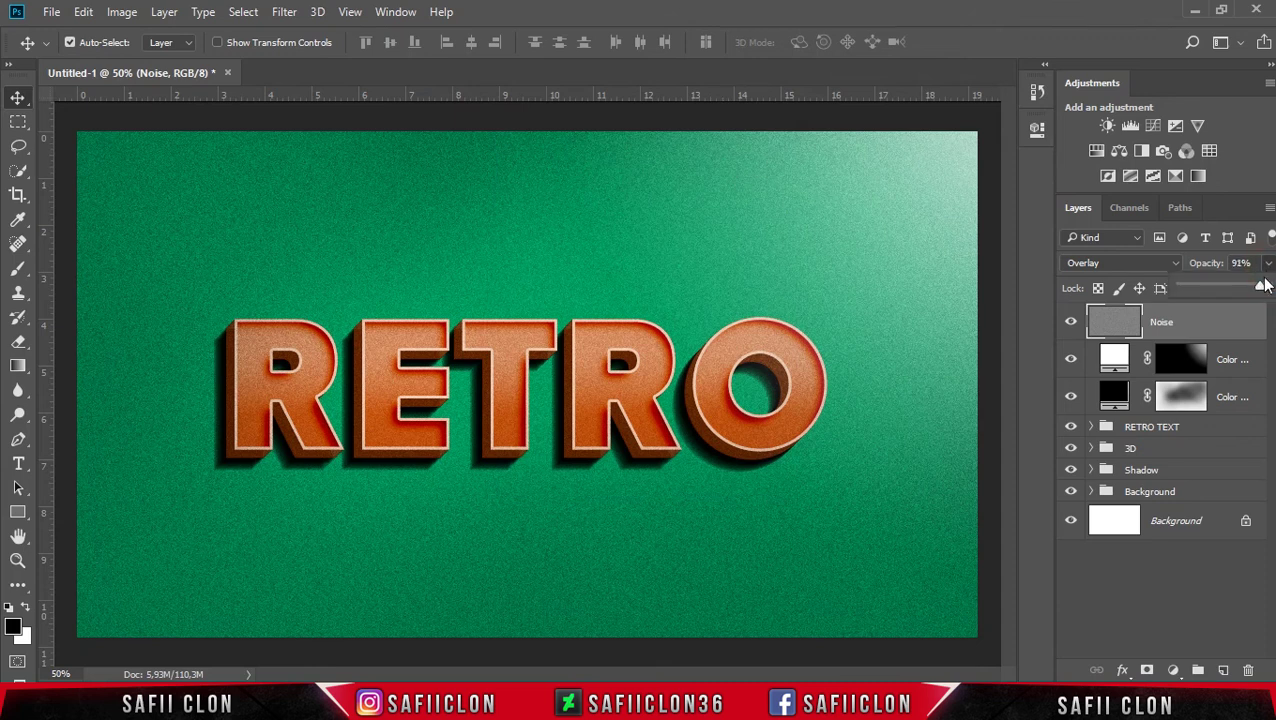
{"action": "left_click", "coordinate": [47, 14]}
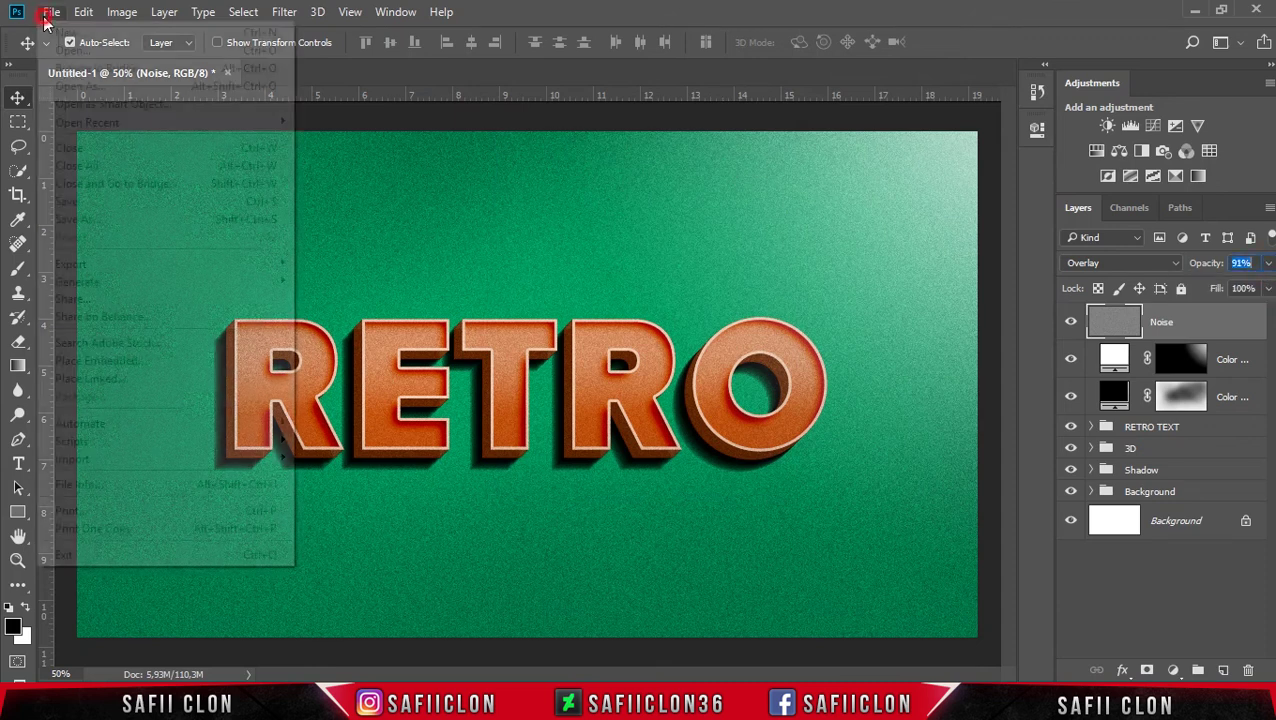
Open texture1.jpg and unlock its Background layer as Layer 0.
{"action": "left_click", "coordinate": [88, 51]}
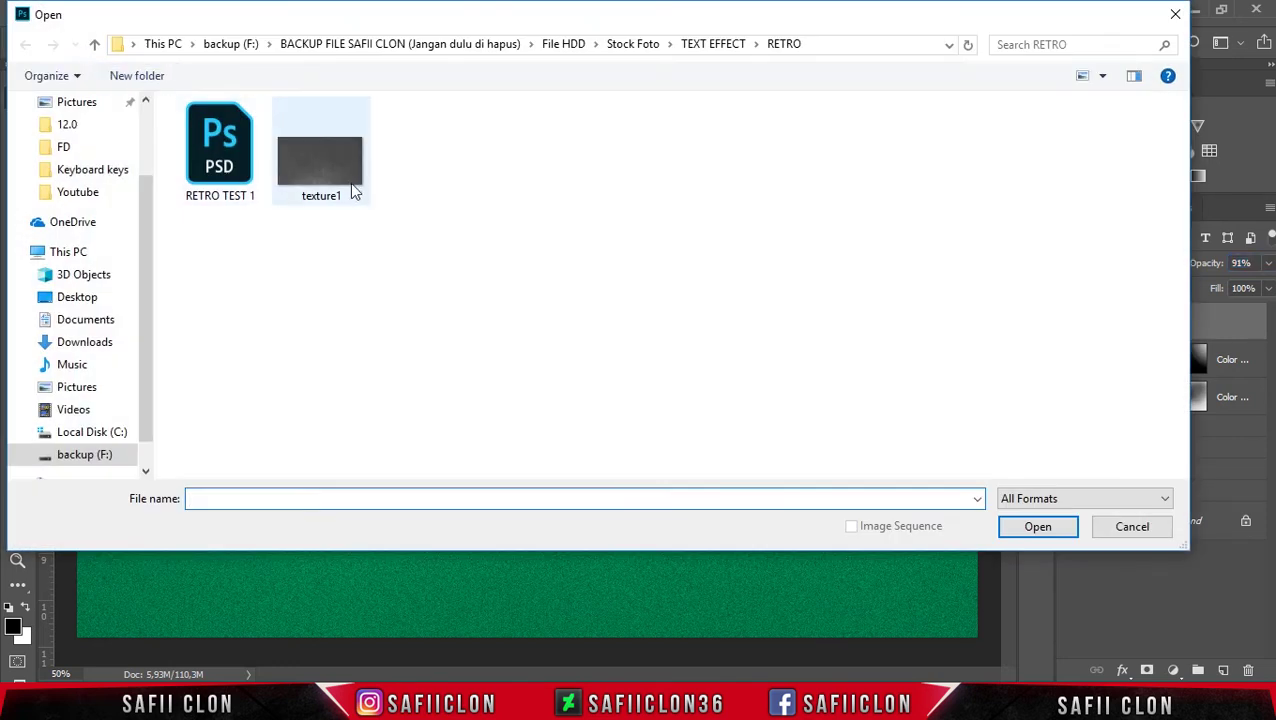
{"action": "left_click", "coordinate": [343, 187]}
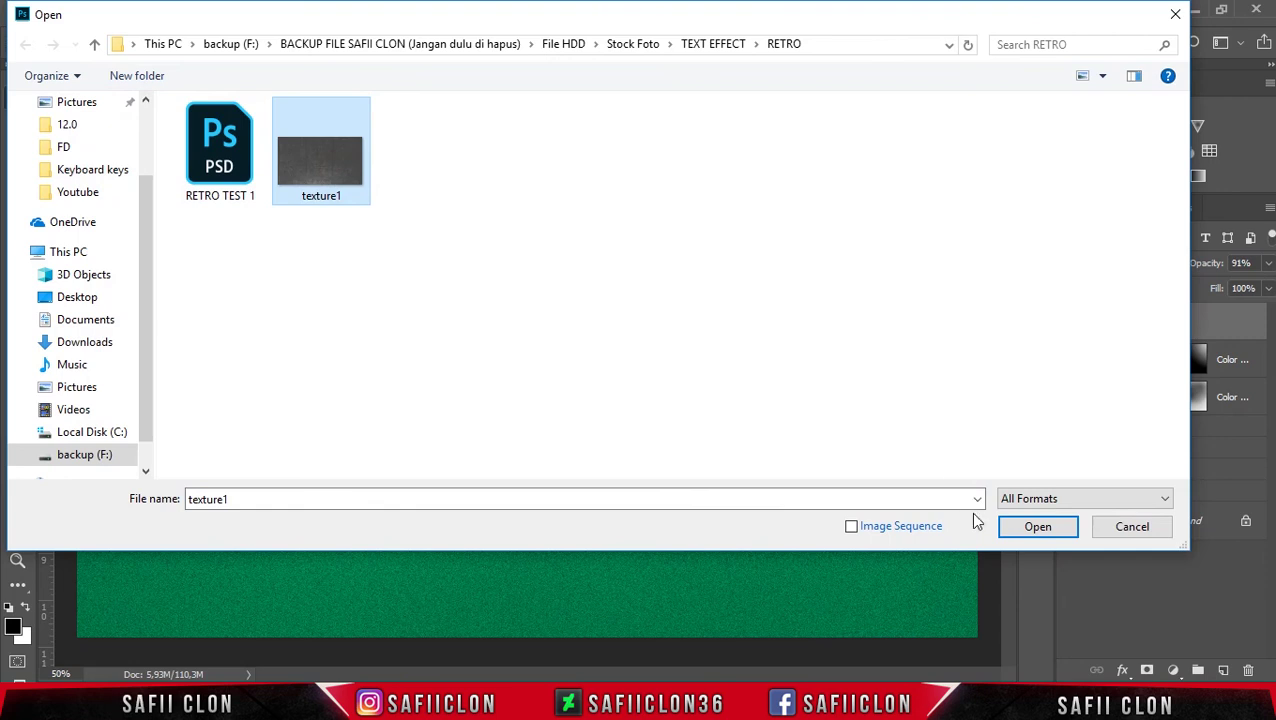
{"action": "left_click", "coordinate": [1040, 530]}
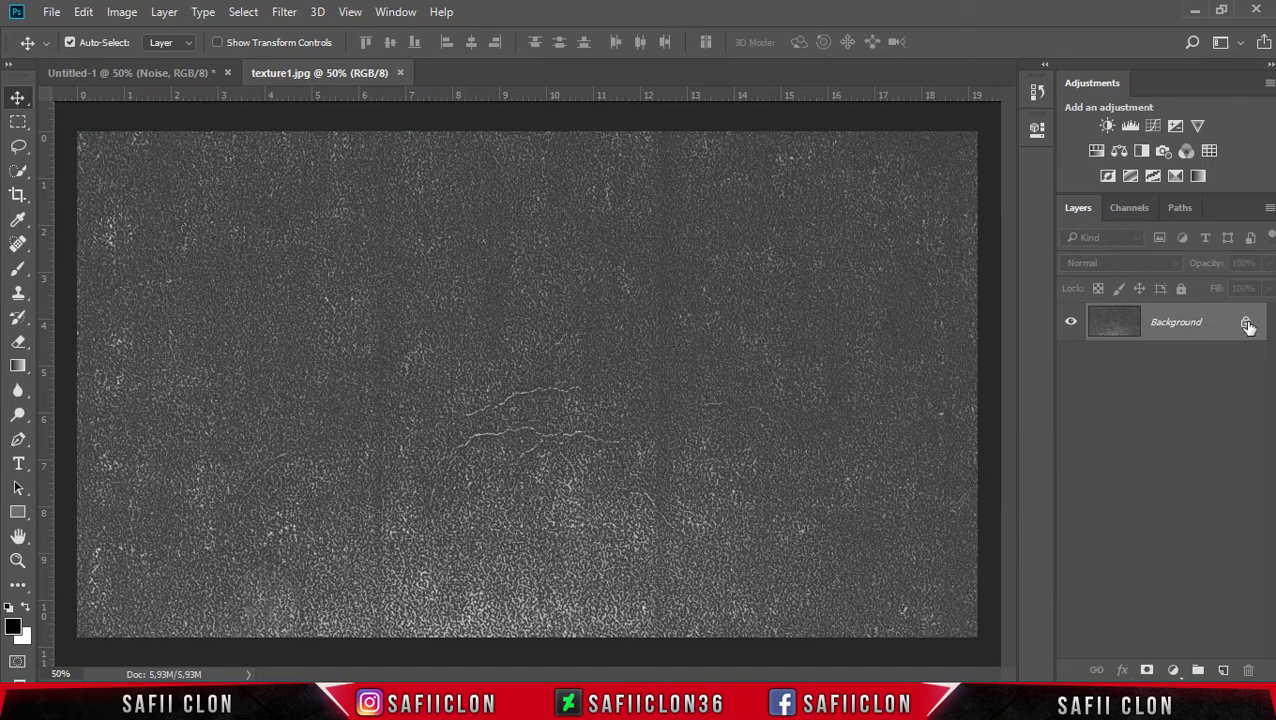
{"action": "left_click", "coordinate": [1245, 322]}
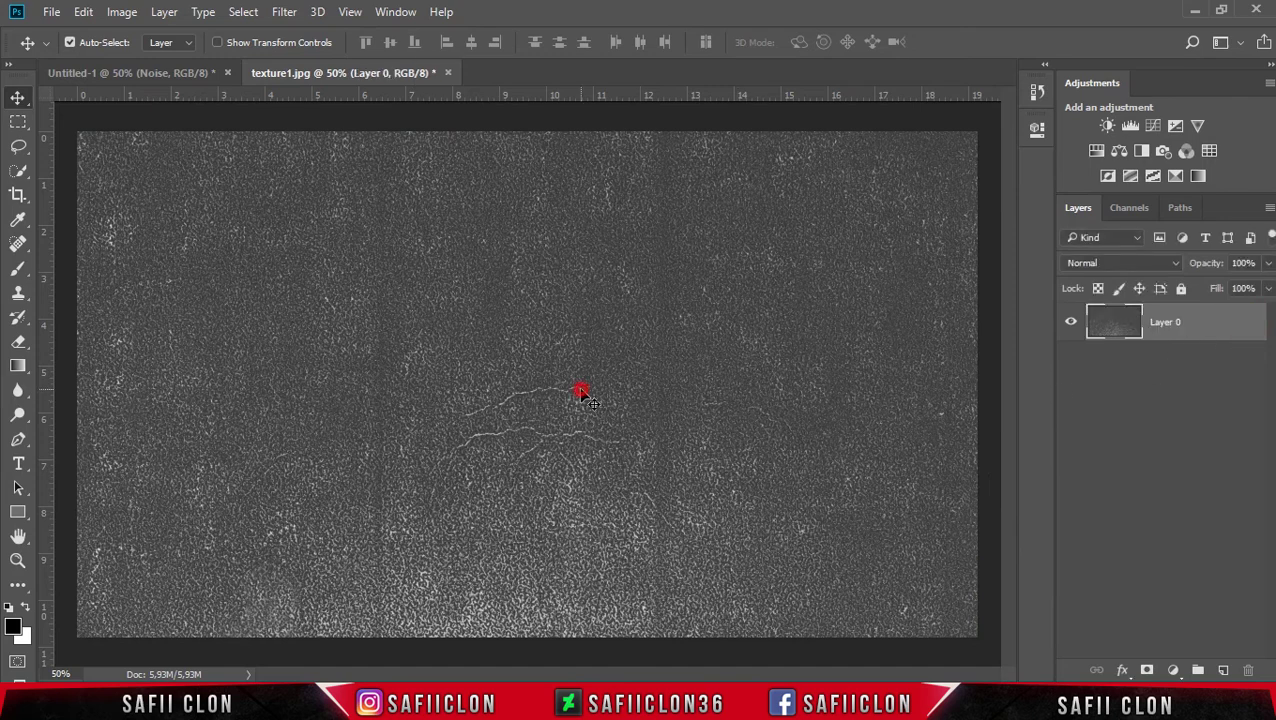
{"action": "mouse_move", "coordinate": [581, 390]}
{"action": "left_mouse_down"}
{"action": "mouse_move", "coordinate": [266, 185]}
{"action": "mouse_move", "coordinate": [365, 220]}
{"action": "left_mouse_up"}
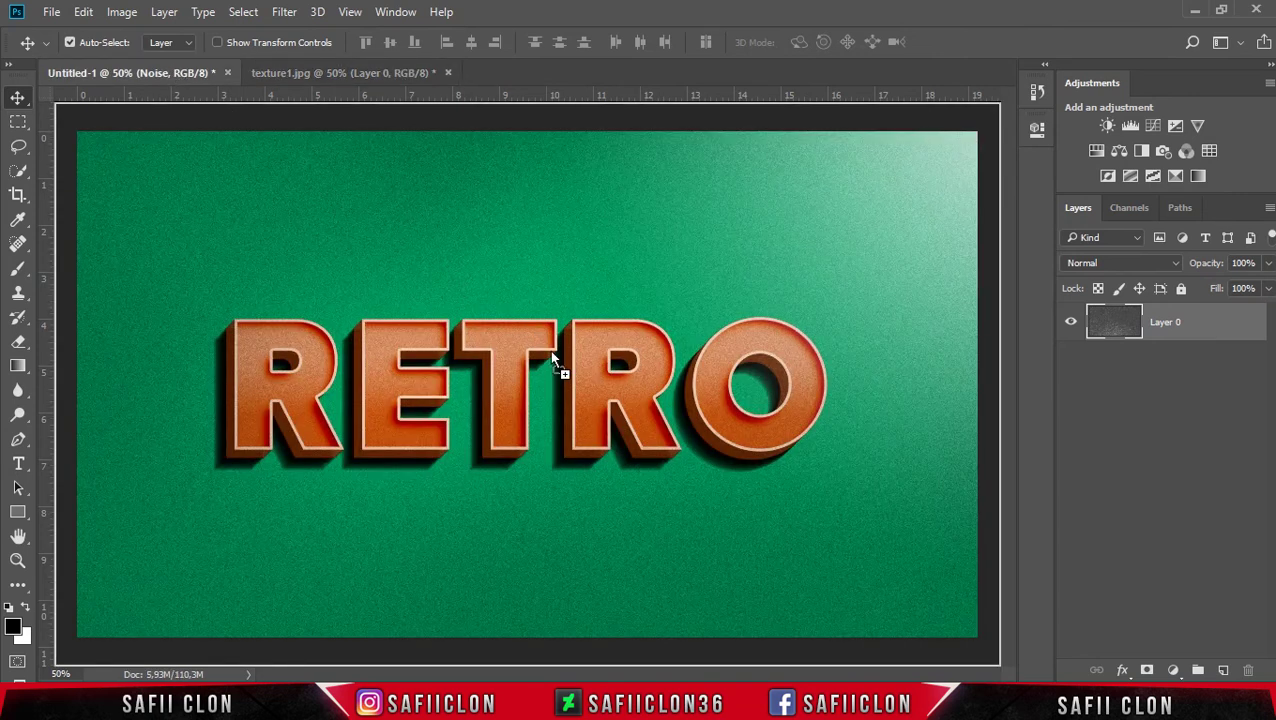
Drop texture1 into Untitled-1 as Layer 1 and scale it to about 105% to cover the canvas.
{"action": "left_click_drag", "start_coordinate": [587, 386], "coordinate": [593, 397]}
{"action": "key", "text": "ctrl+minus"}
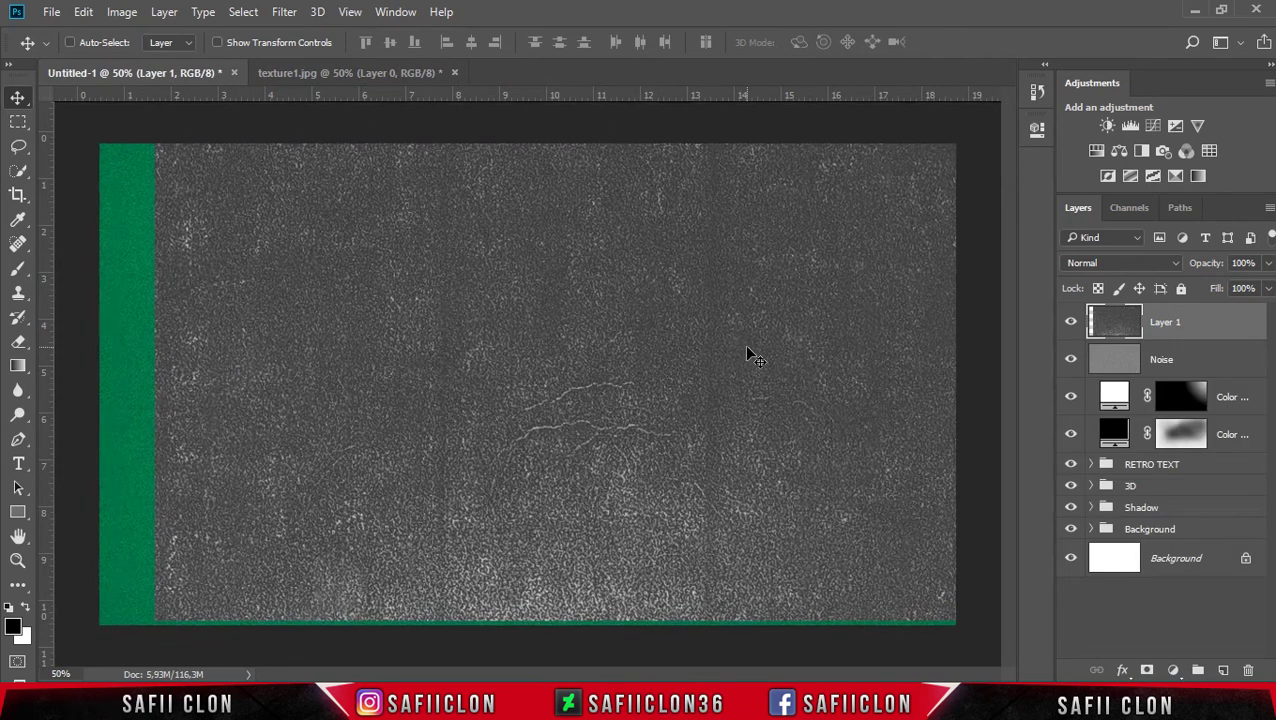
{"action": "key", "text": "ctrl+minus"}
{"action": "key", "text": "ctrl+minus"}
{"action": "key", "text": "ctrl+minus"}
{"action": "key", "text": "ctrl+t"}
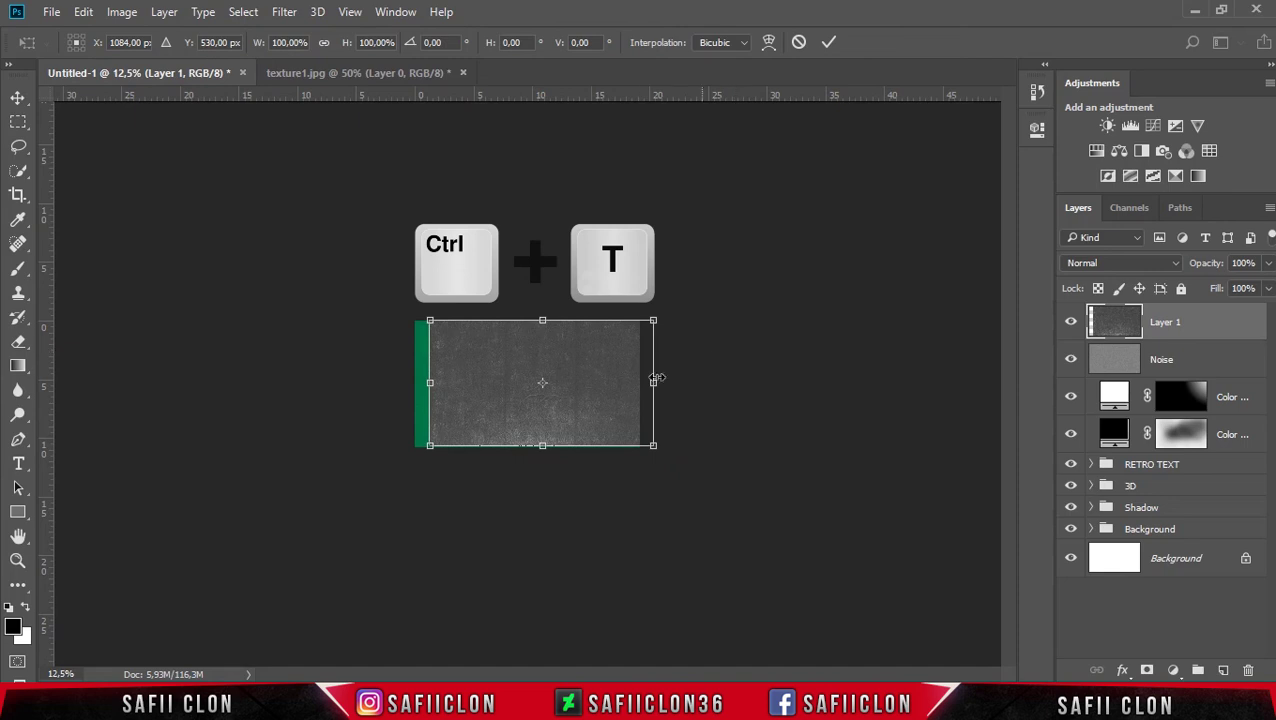
{"action": "left_click_drag", "start_coordinate": [637, 385], "coordinate": [623, 385]}
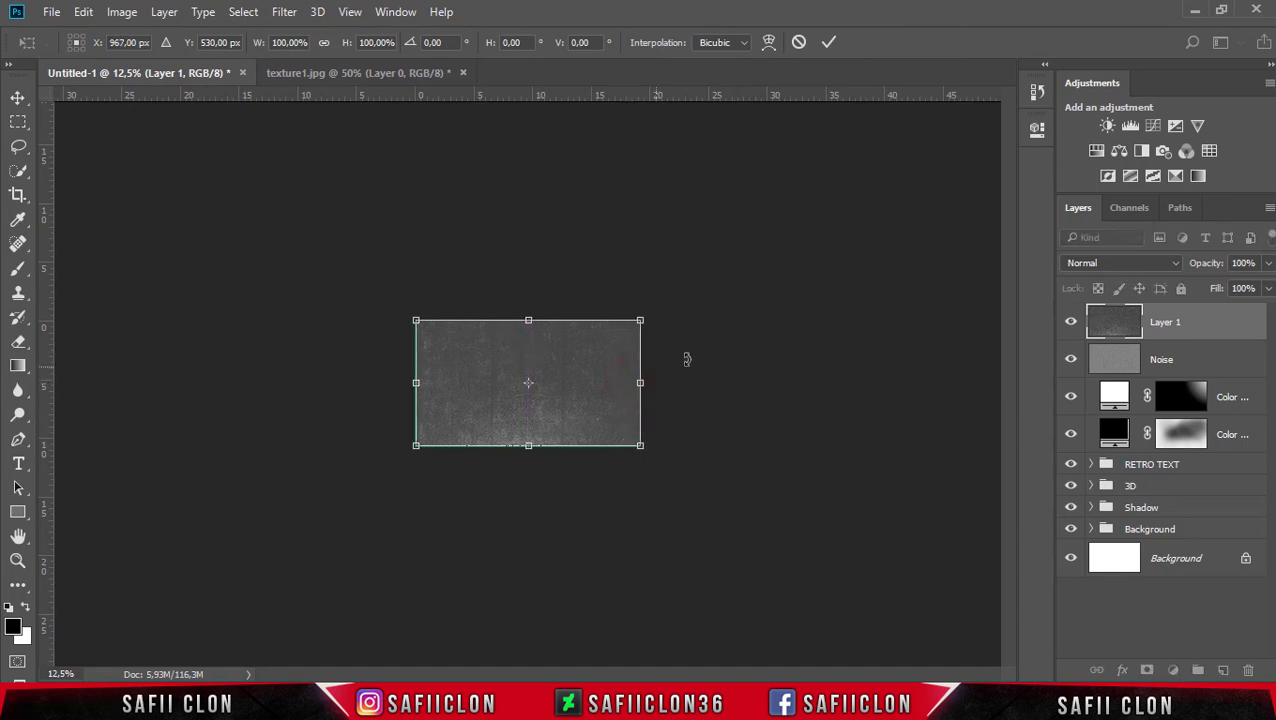
{"action": "key", "text": "ctrl+plus"}
{"action": "key", "text": "ctrl+plus"}
{"action": "key", "text": "ctrl+plus"}
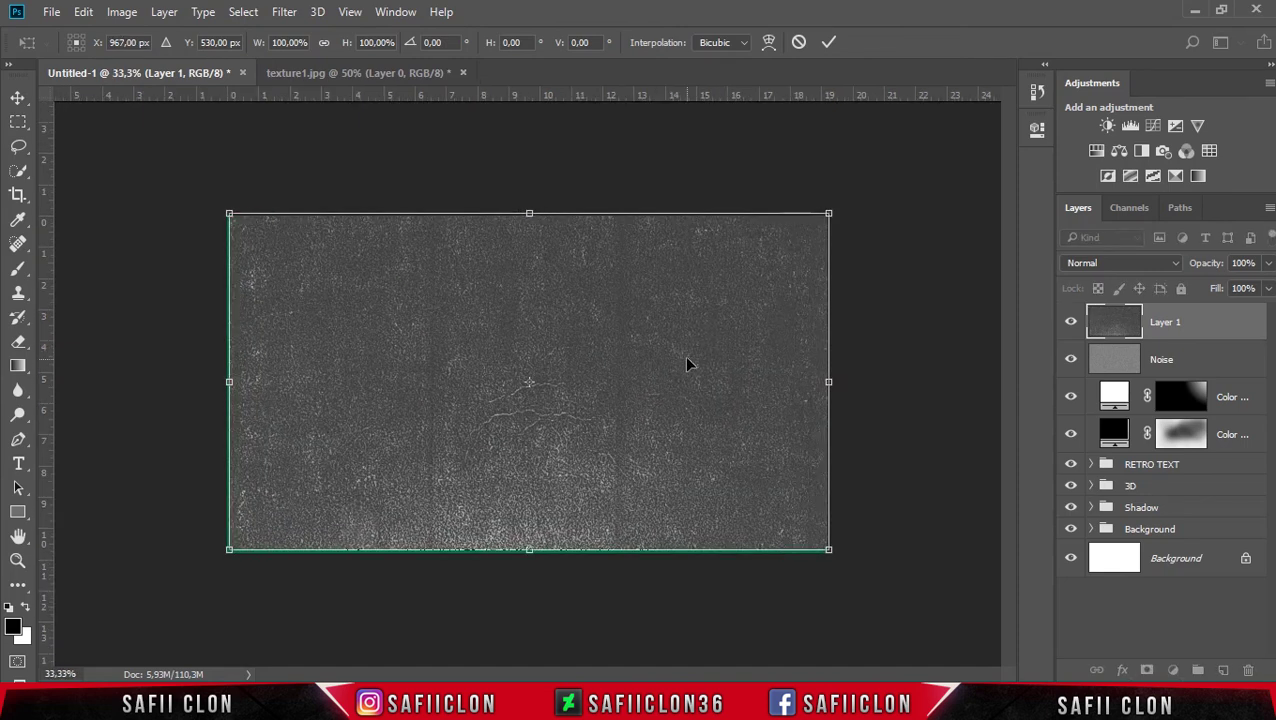
{"action": "left_click_drag", "start_coordinate": [827, 215], "coordinate": [844, 204]}
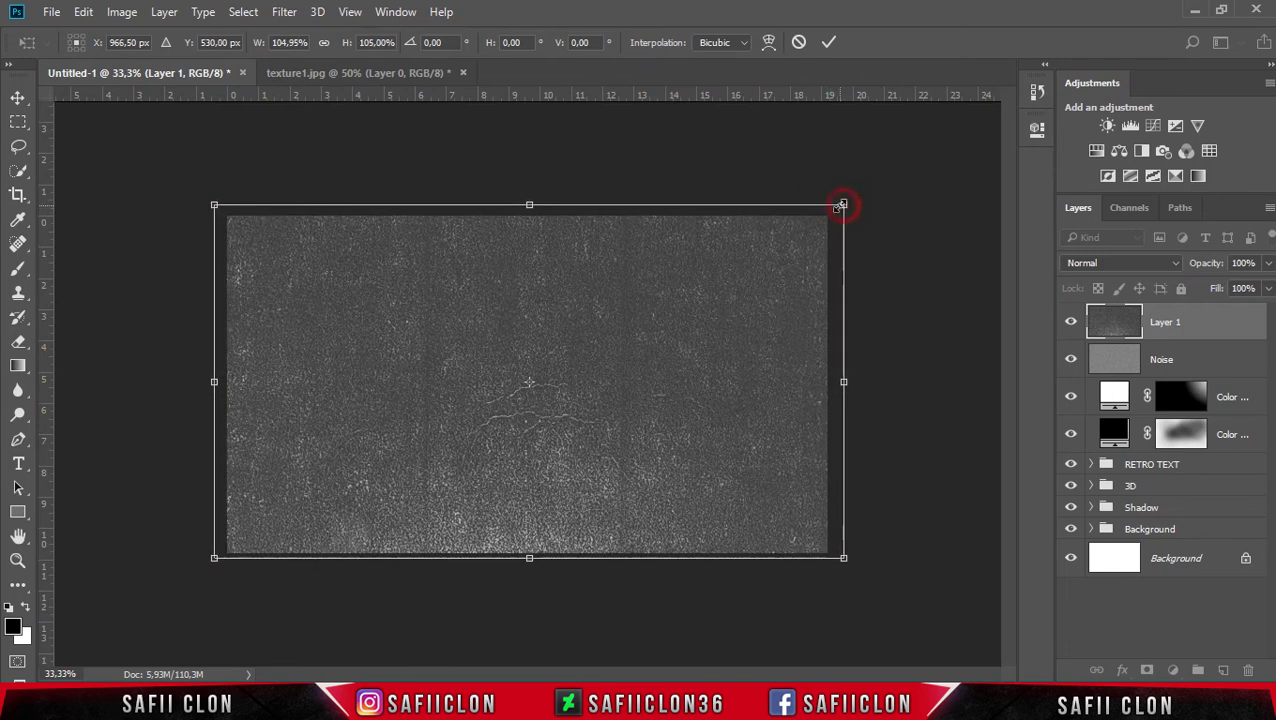
{"action": "left_click", "coordinate": [830, 42]}
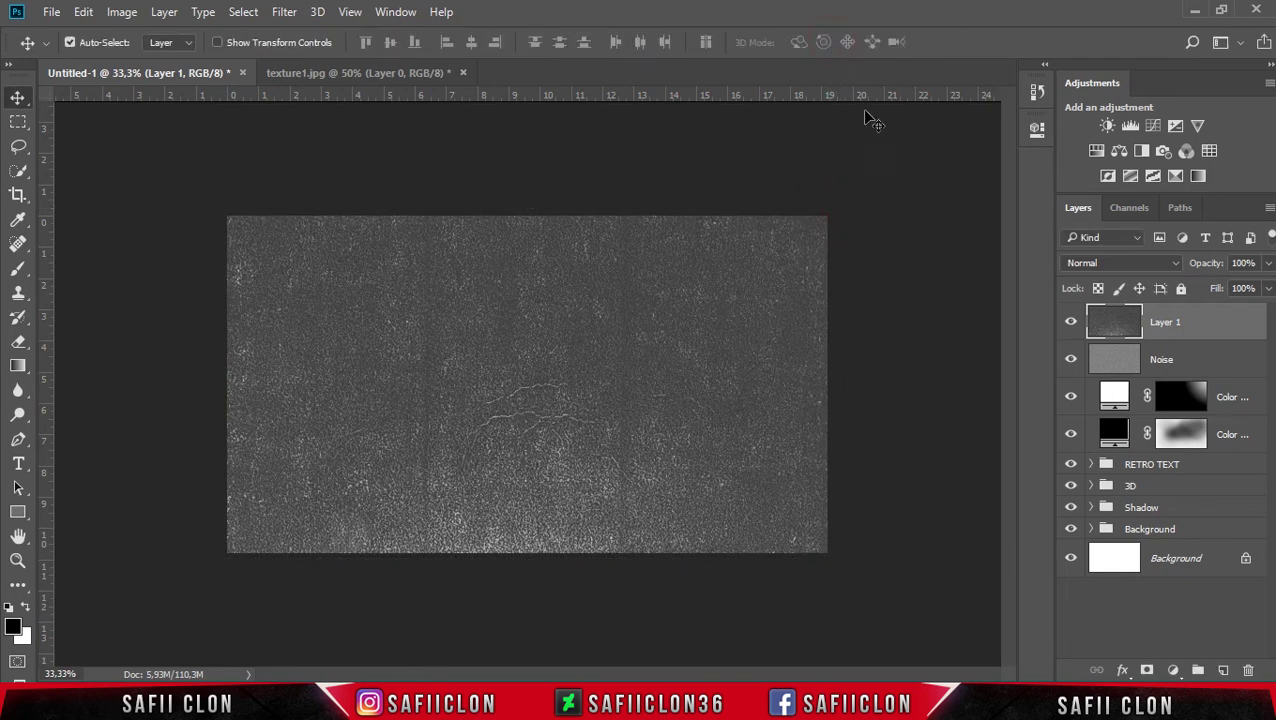
{"action": "key", "text": "ctrl+plus"}
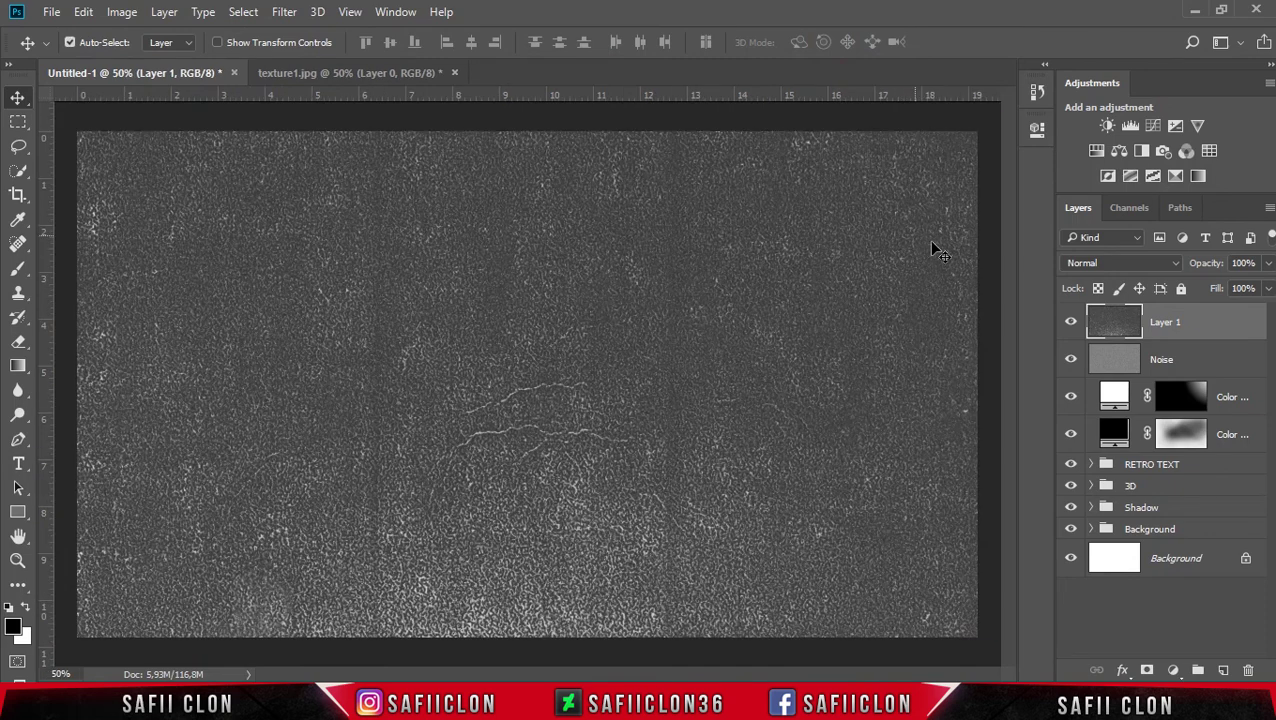
Set Layer 1's texture to Overlay blending at 65% opacity.
{"action": "left_click", "coordinate": [1150, 262]}
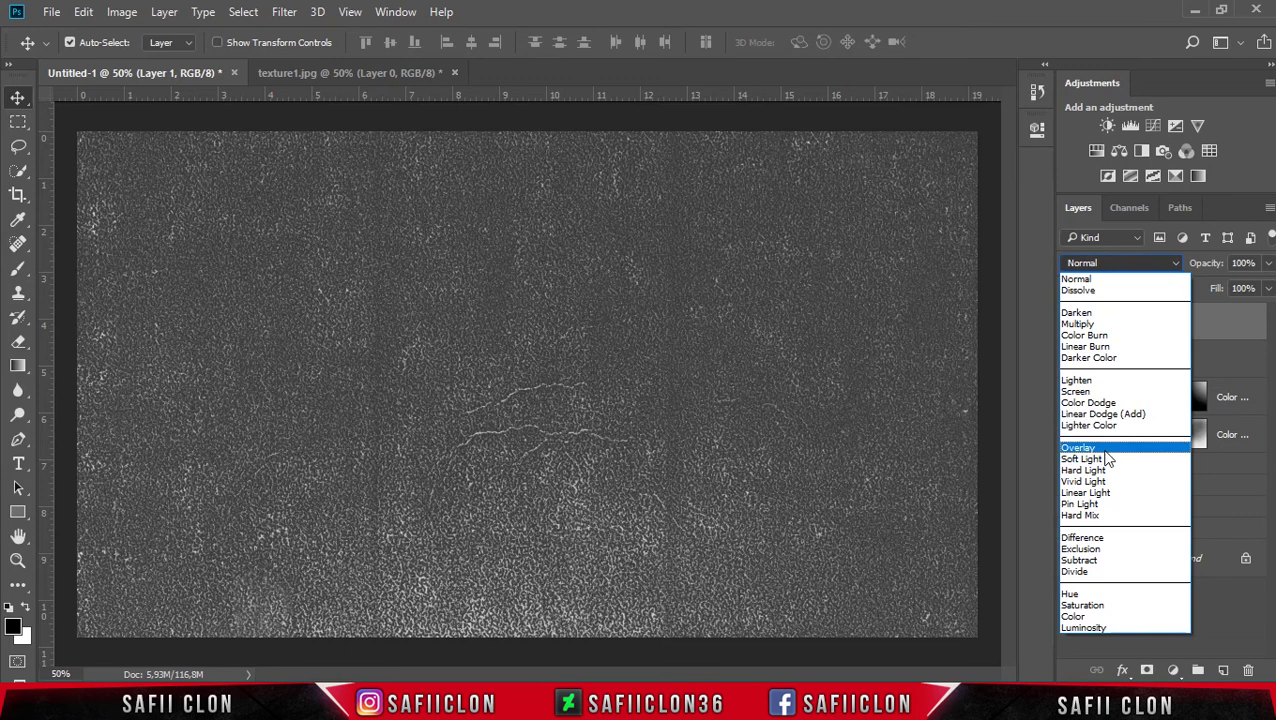
{"action": "left_click", "coordinate": [1090, 449]}
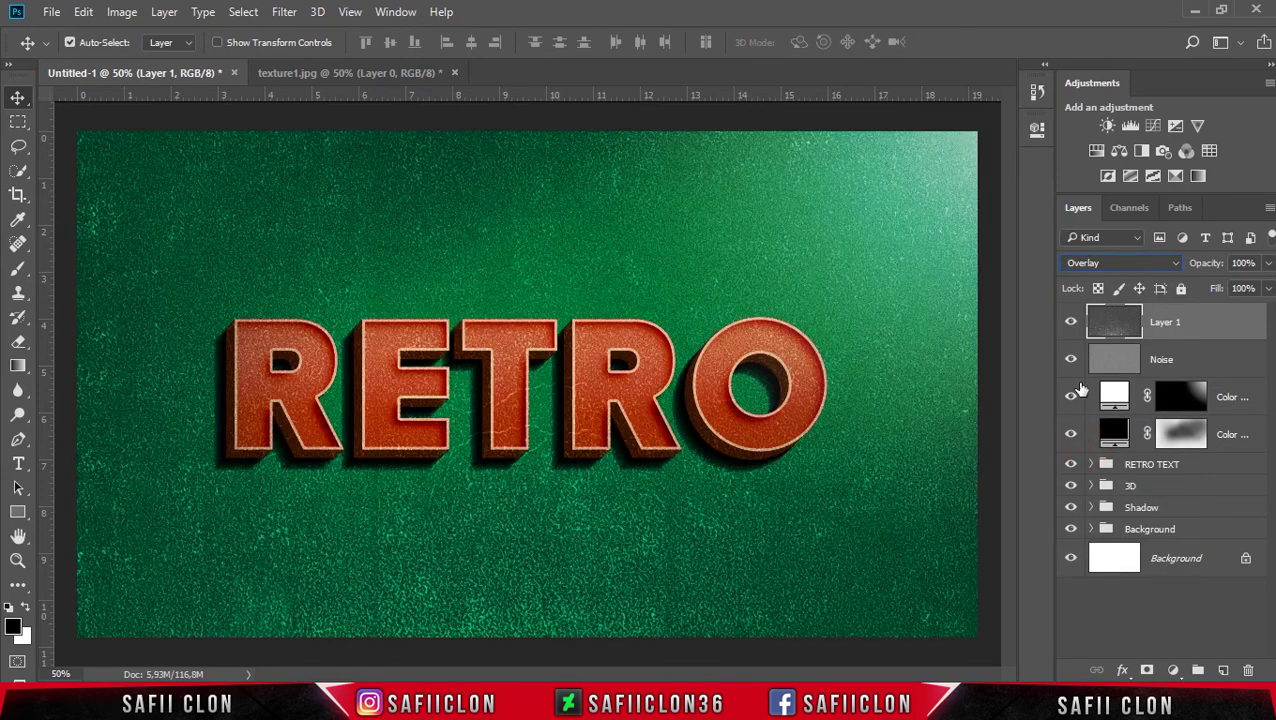
{"action": "left_click", "coordinate": [1268, 264]}
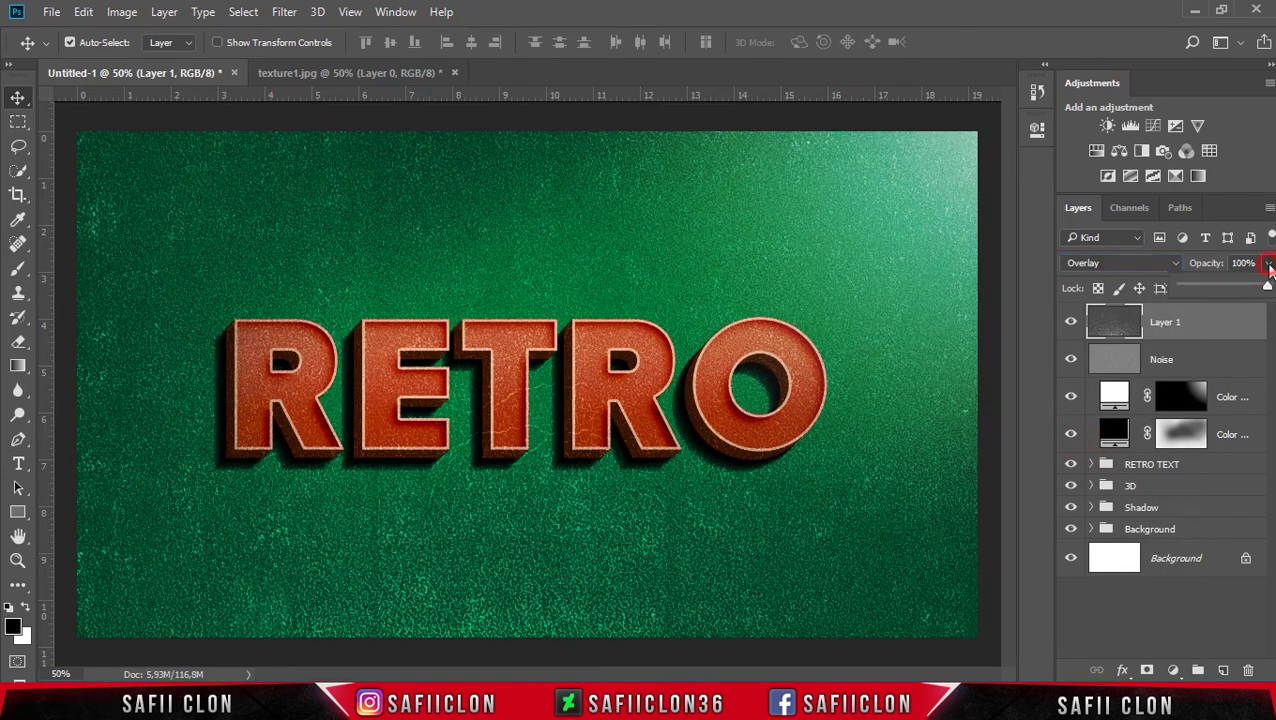
{"action": "left_click_drag", "start_coordinate": [1267, 289], "coordinate": [1251, 292]}
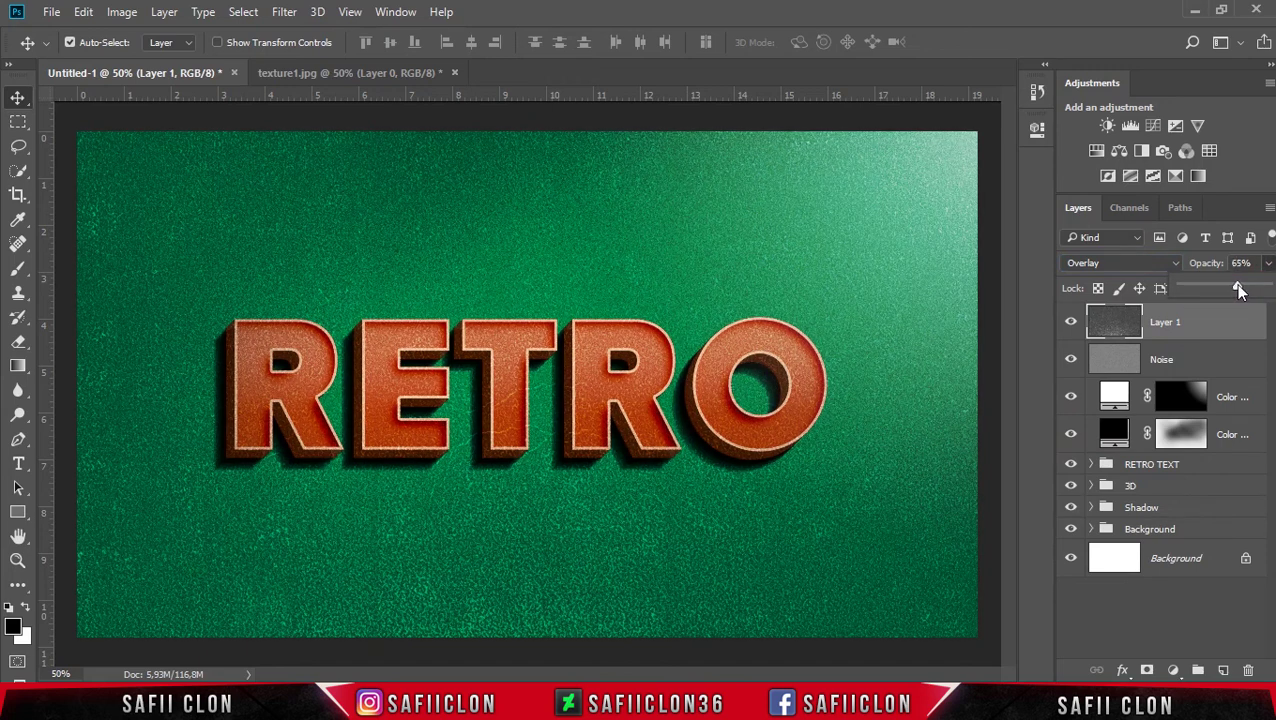
{"action": "left_click", "coordinate": [1268, 266]}
{"action": "left_click", "coordinate": [1232, 334]}
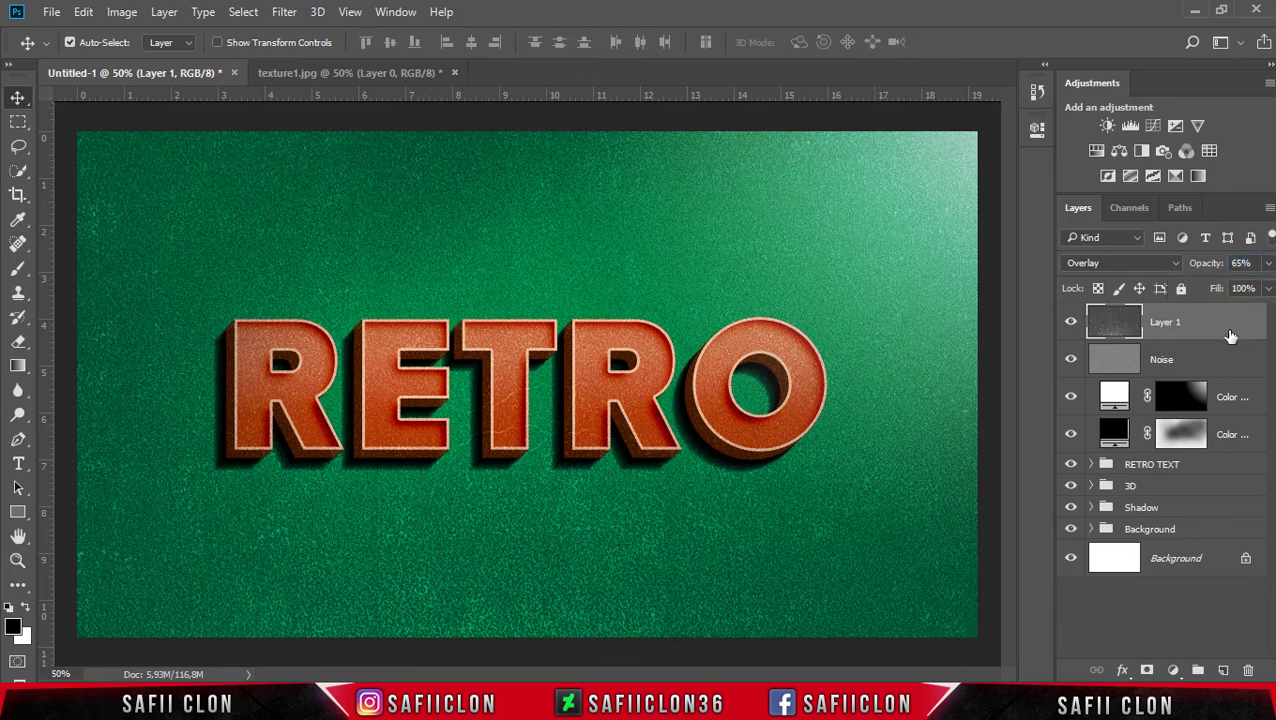
Add a Photo Filter adjustment layer in cyan 00c3ec with density 36.
{"action": "left_click", "coordinate": [1172, 671]}
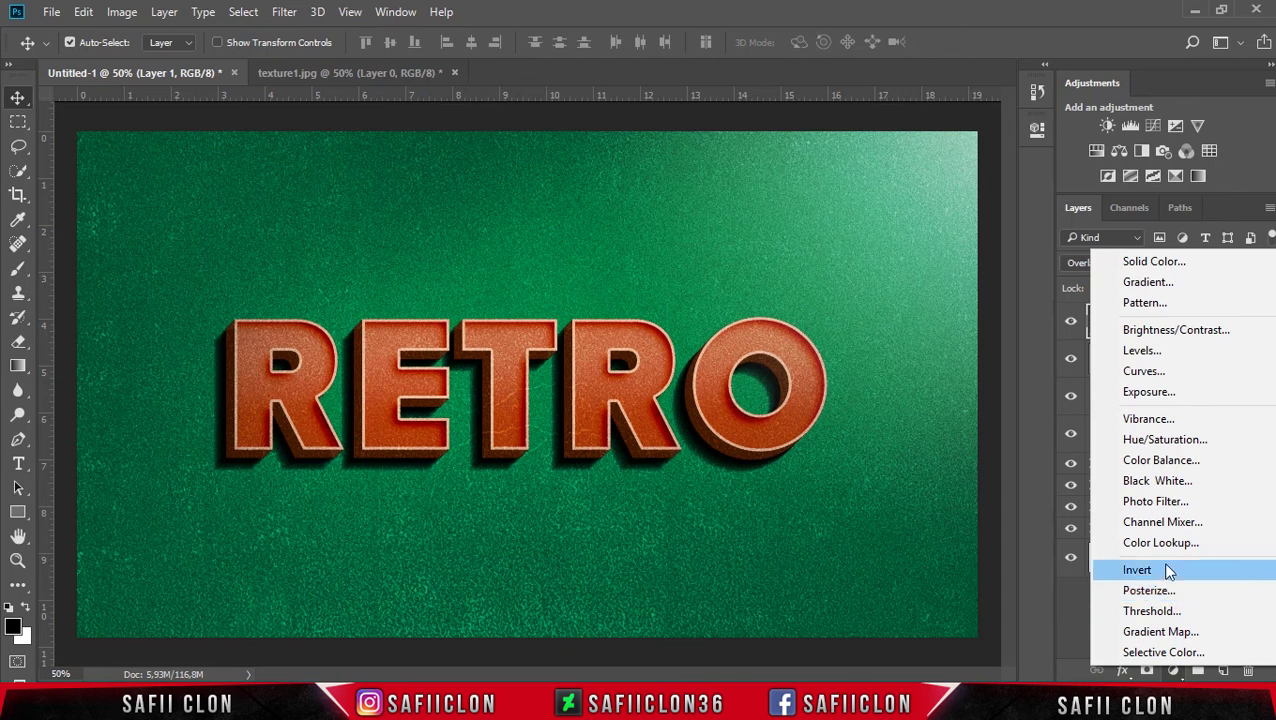
{"action": "left_click", "coordinate": [1175, 502]}
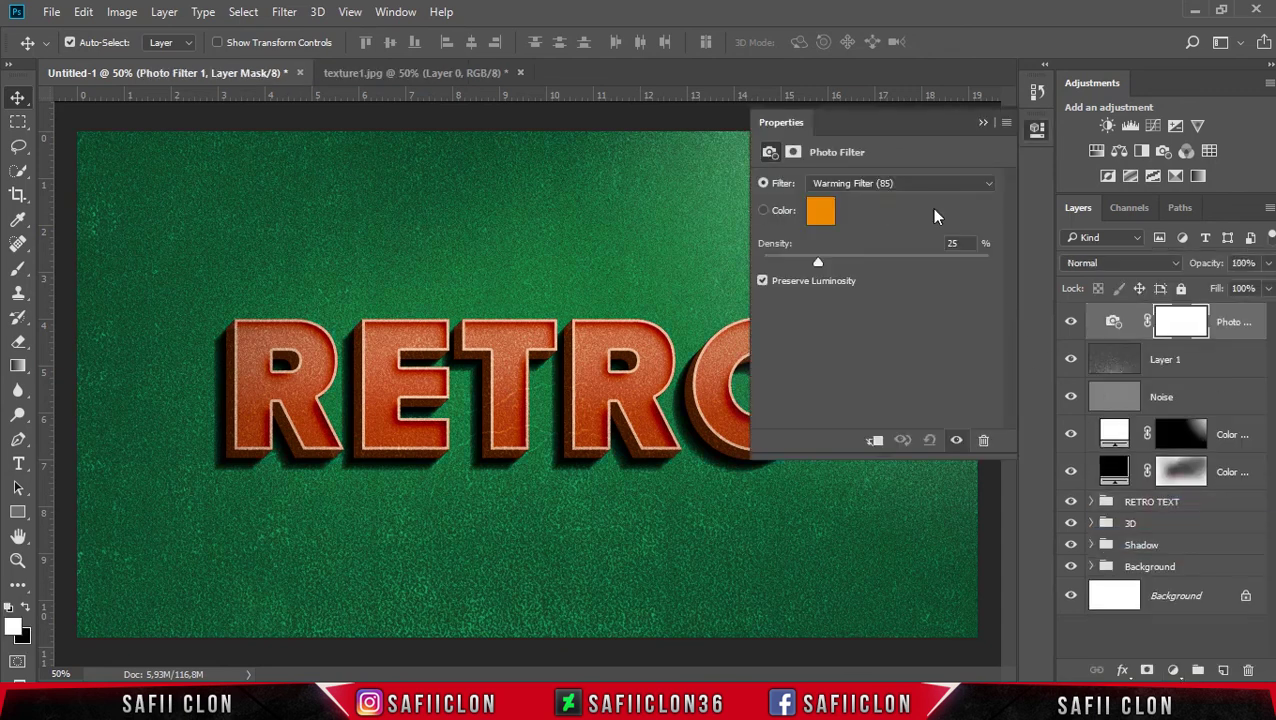
{"action": "left_click", "coordinate": [822, 212]}
{"action": "left_click_drag", "start_coordinate": [997, 286], "coordinate": [996, 256]}
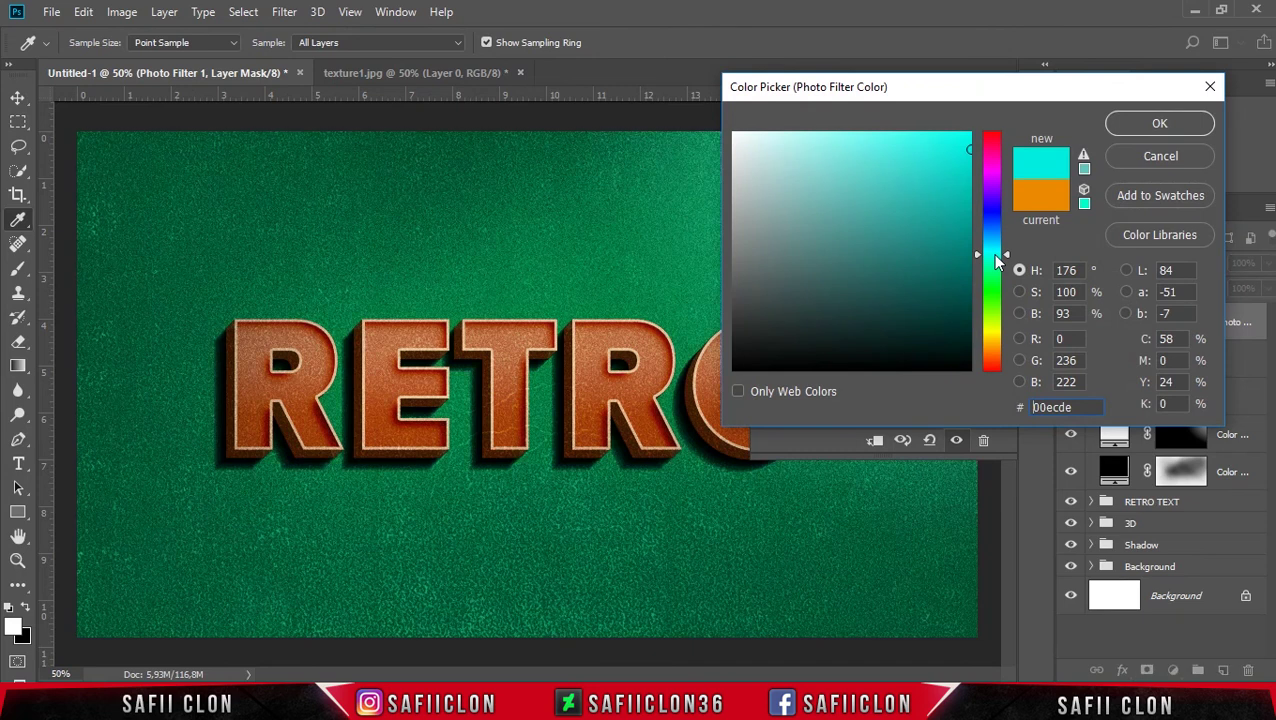
{"action": "left_click_drag", "start_coordinate": [966, 86], "coordinate": [1007, 113]}
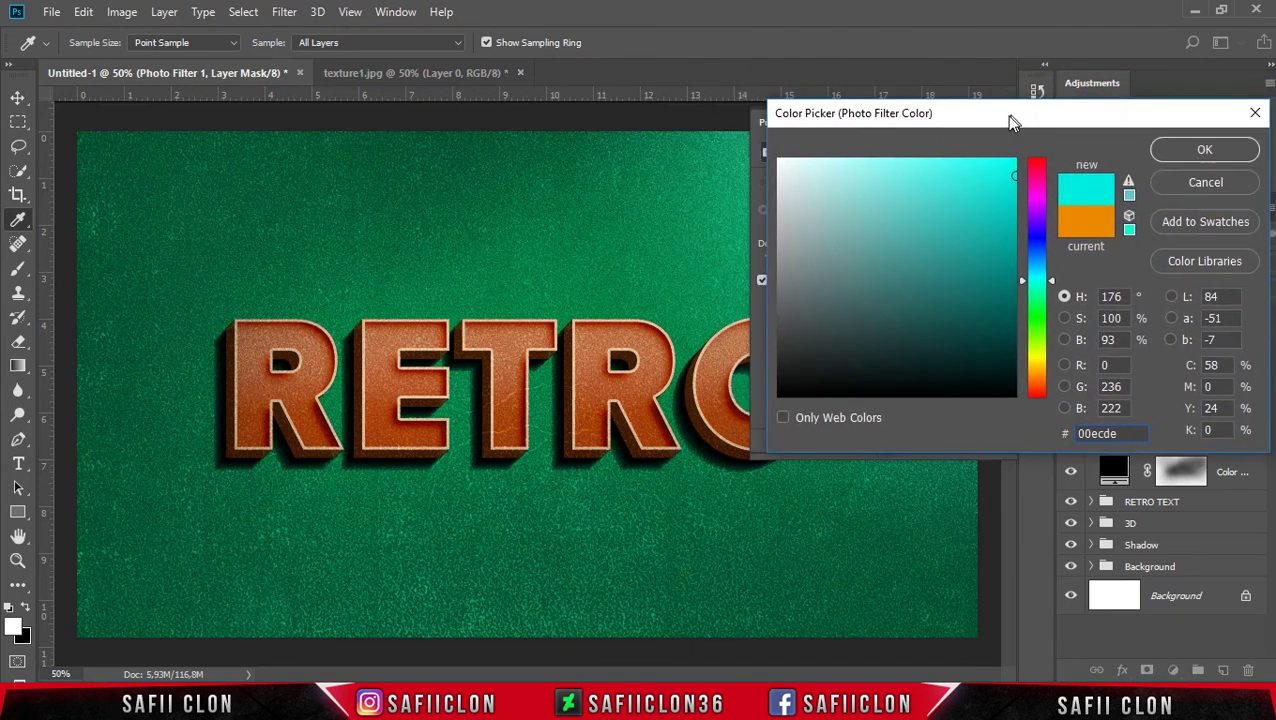
{"action": "left_click_drag", "start_coordinate": [1036, 304], "coordinate": [1037, 277]}
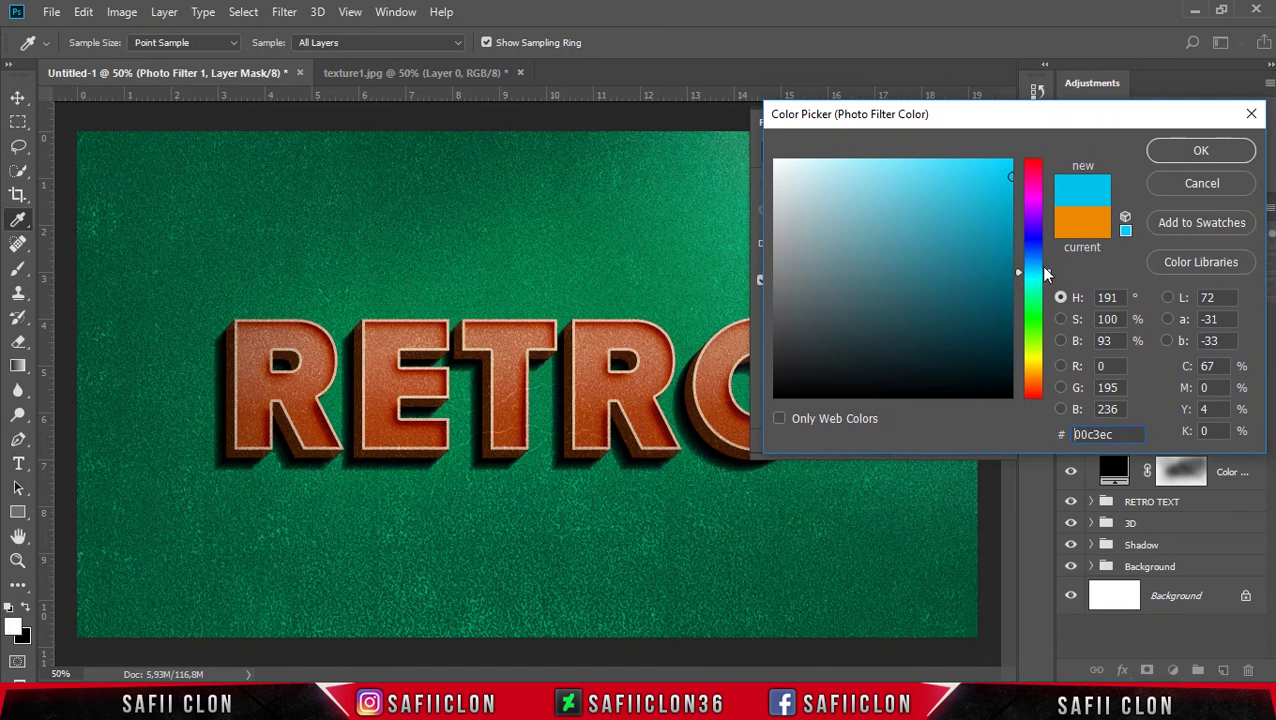
{"action": "left_click", "coordinate": [1199, 151]}
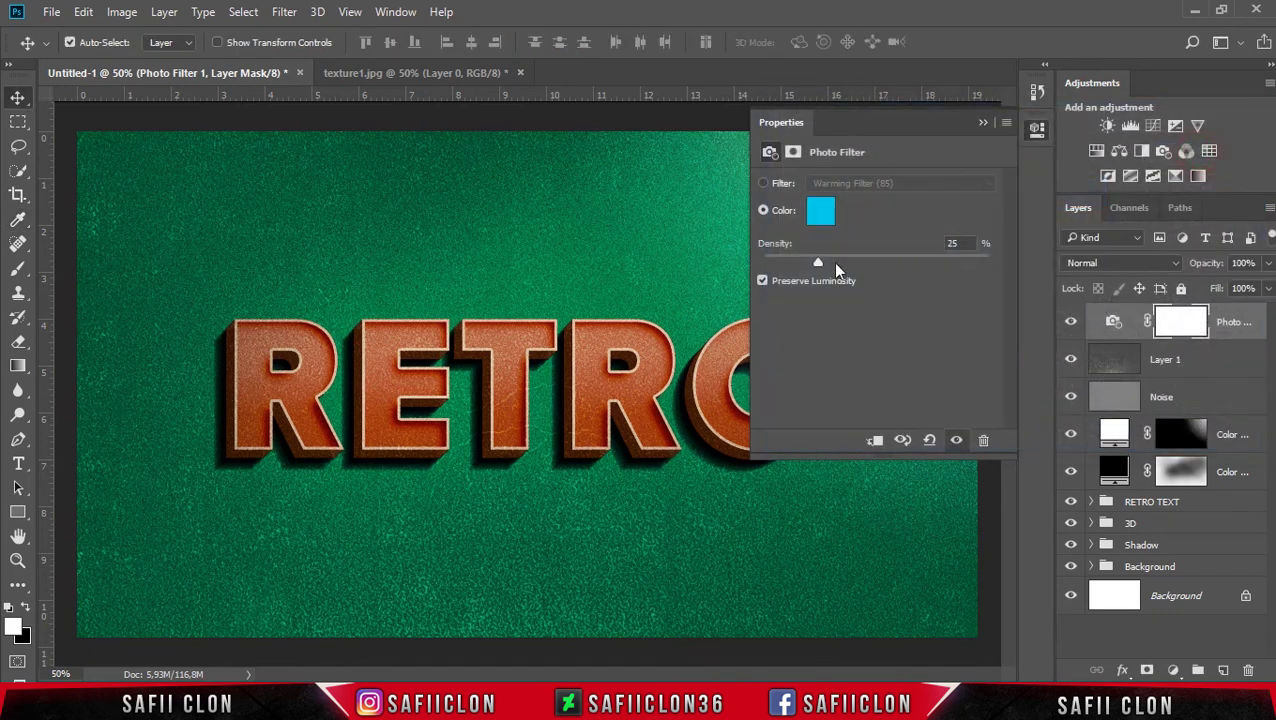
{"action": "left_click_drag", "start_coordinate": [819, 262], "coordinate": [843, 266]}
{"action": "left_click", "coordinate": [982, 123]}
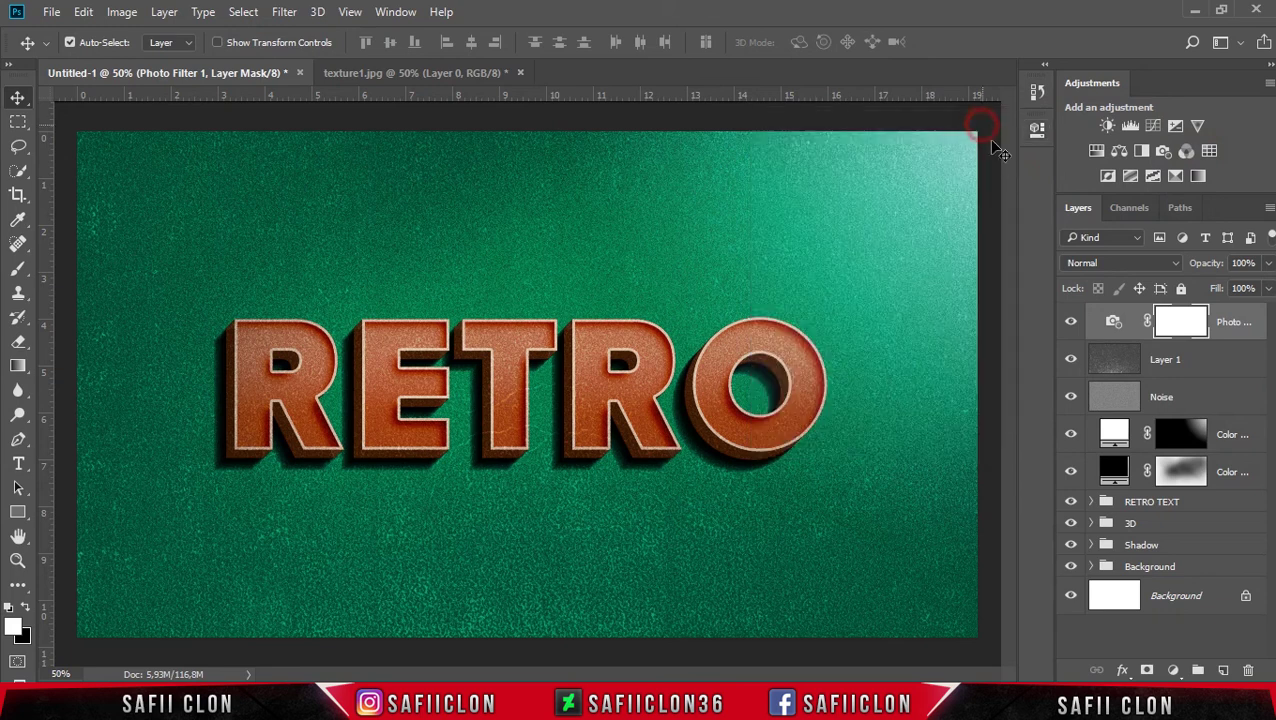
Toggle the Photo Filter's visibility to compare, then select the adjustment layer itself.
{"action": "left_click", "coordinate": [1071, 325]}
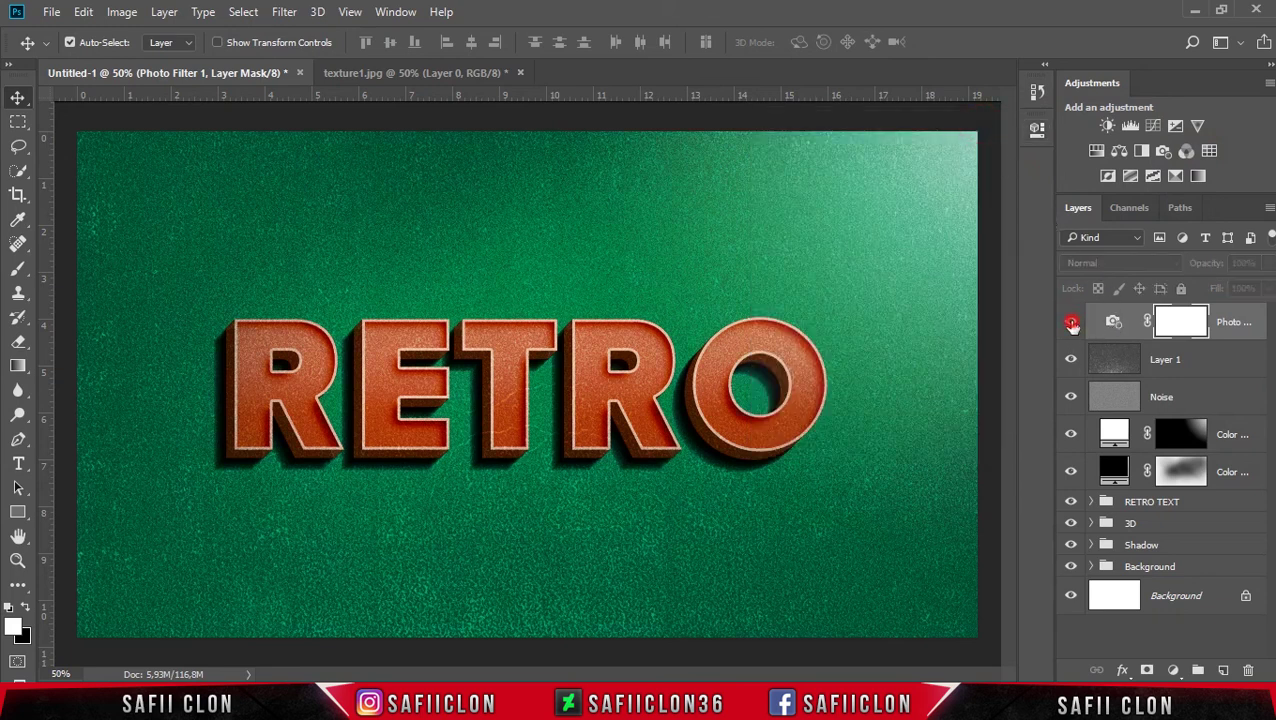
{"action": "left_click", "coordinate": [1071, 325]}
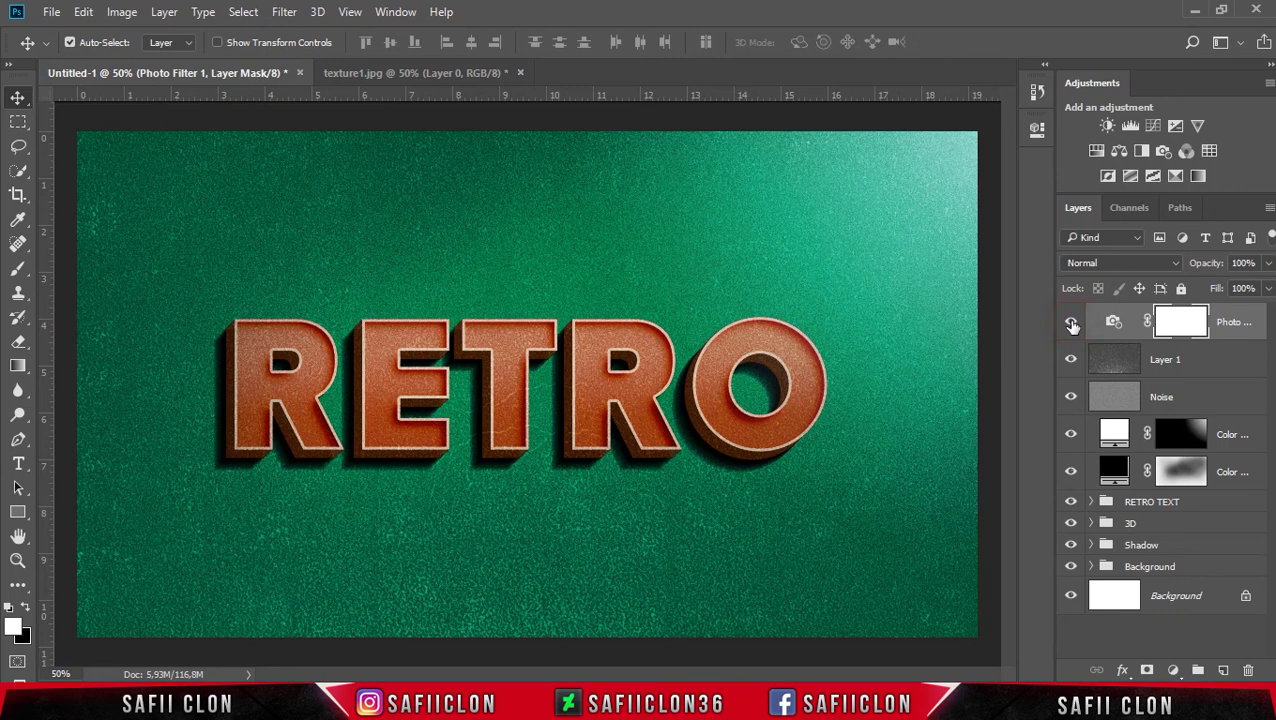
{"action": "left_click", "coordinate": [1243, 337]}
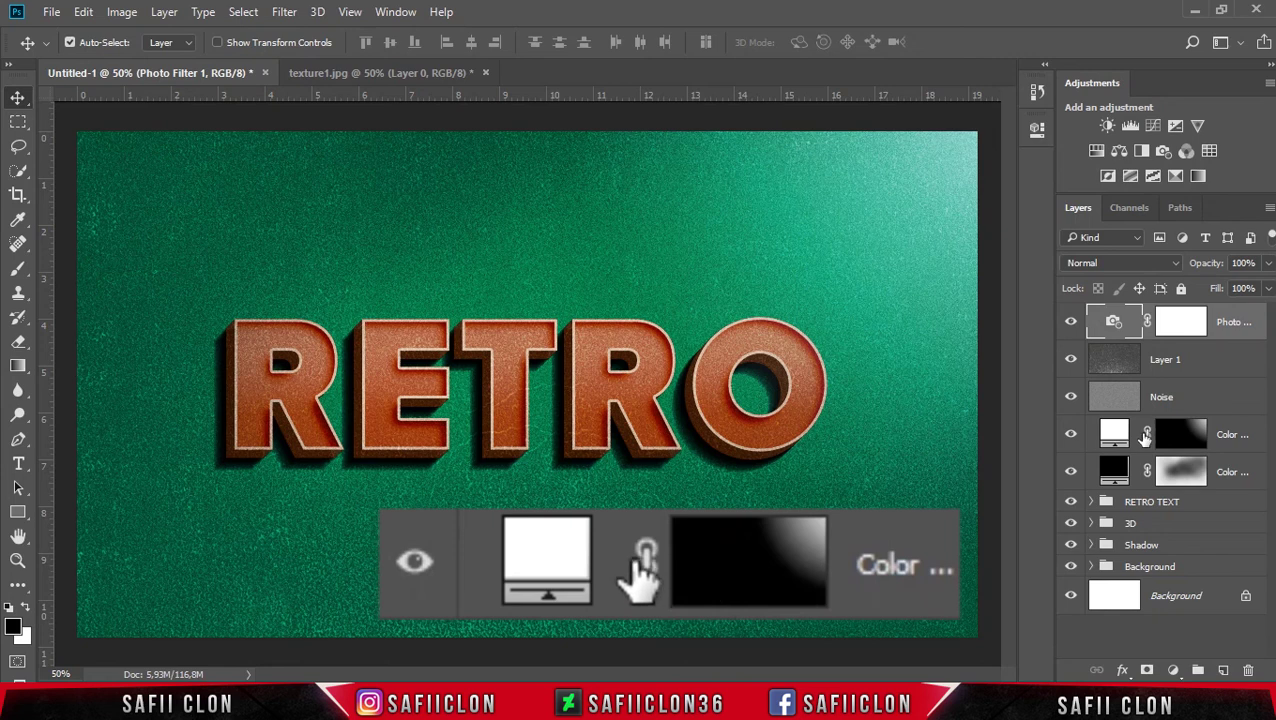
Unlink Color Fill 3's mask and scale it leftward to about 187% by 145%.
{"action": "left_click", "coordinate": [1148, 437]}
{"action": "left_click", "coordinate": [1175, 437]}
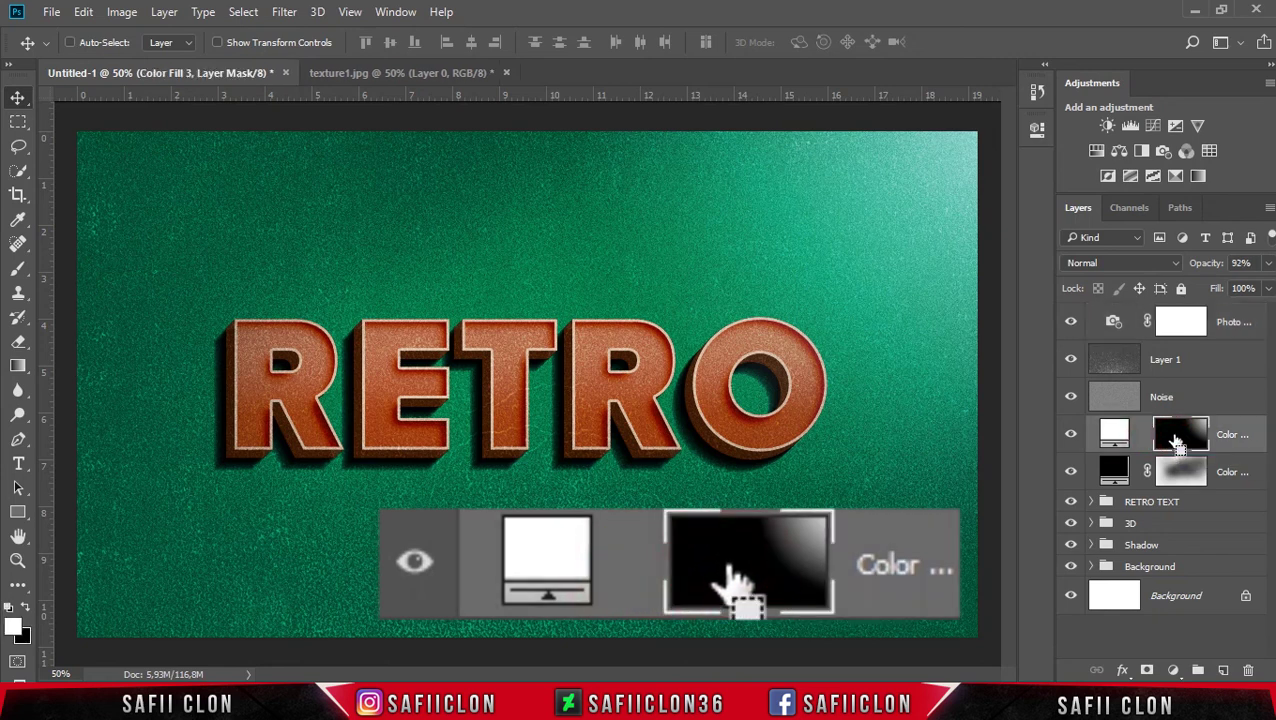
{"action": "key", "text": "ctrl+t"}
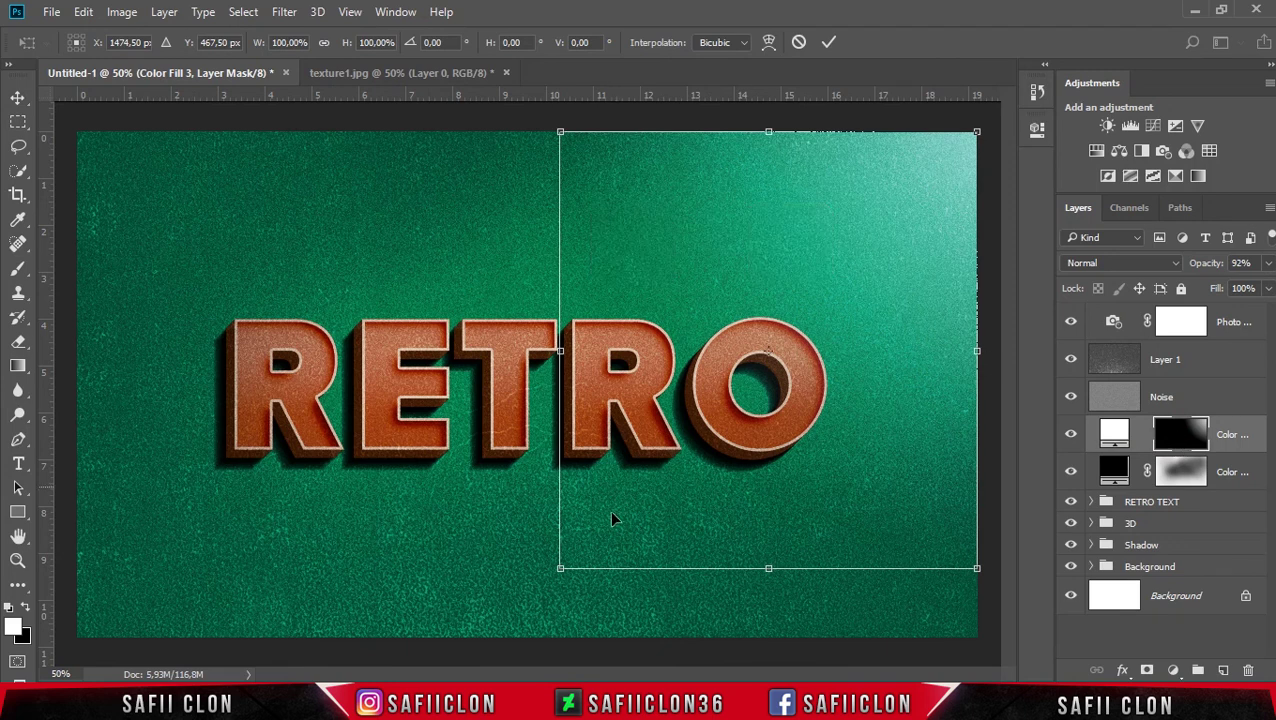
{"action": "left_click_drag", "start_coordinate": [560, 568], "coordinate": [280, 677]}
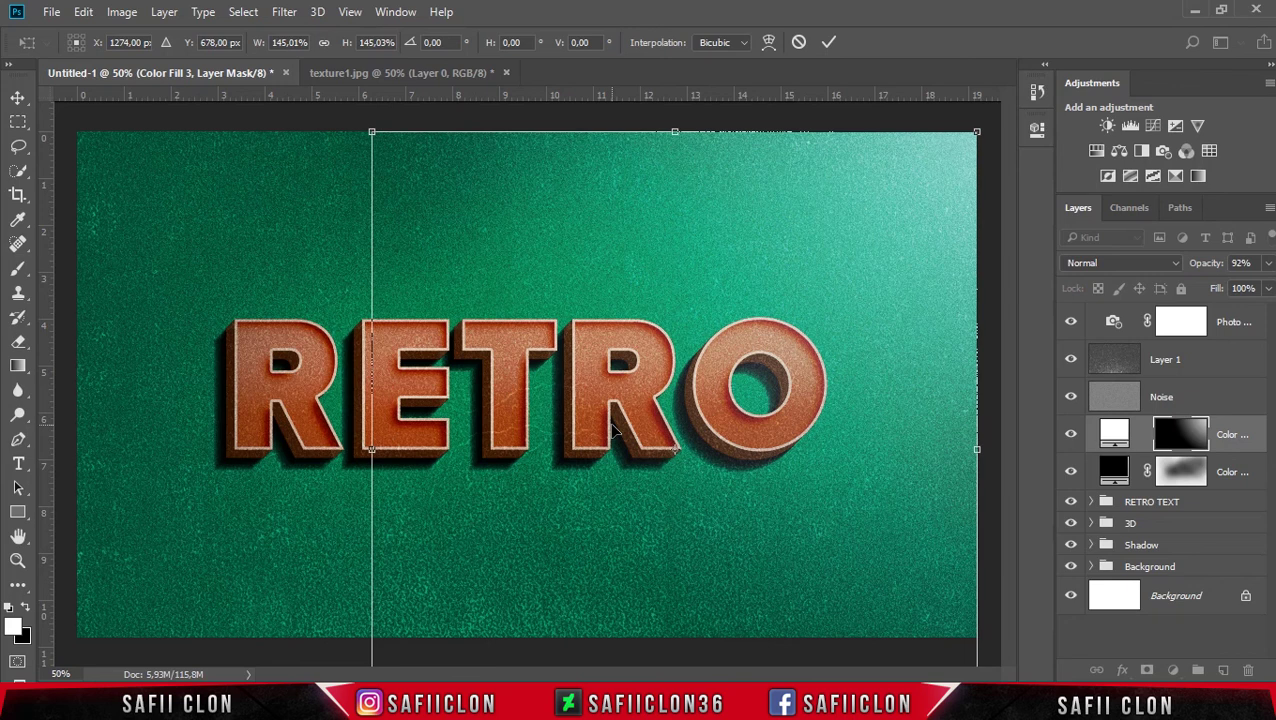
{"action": "key", "text": "ctrl+minus"}
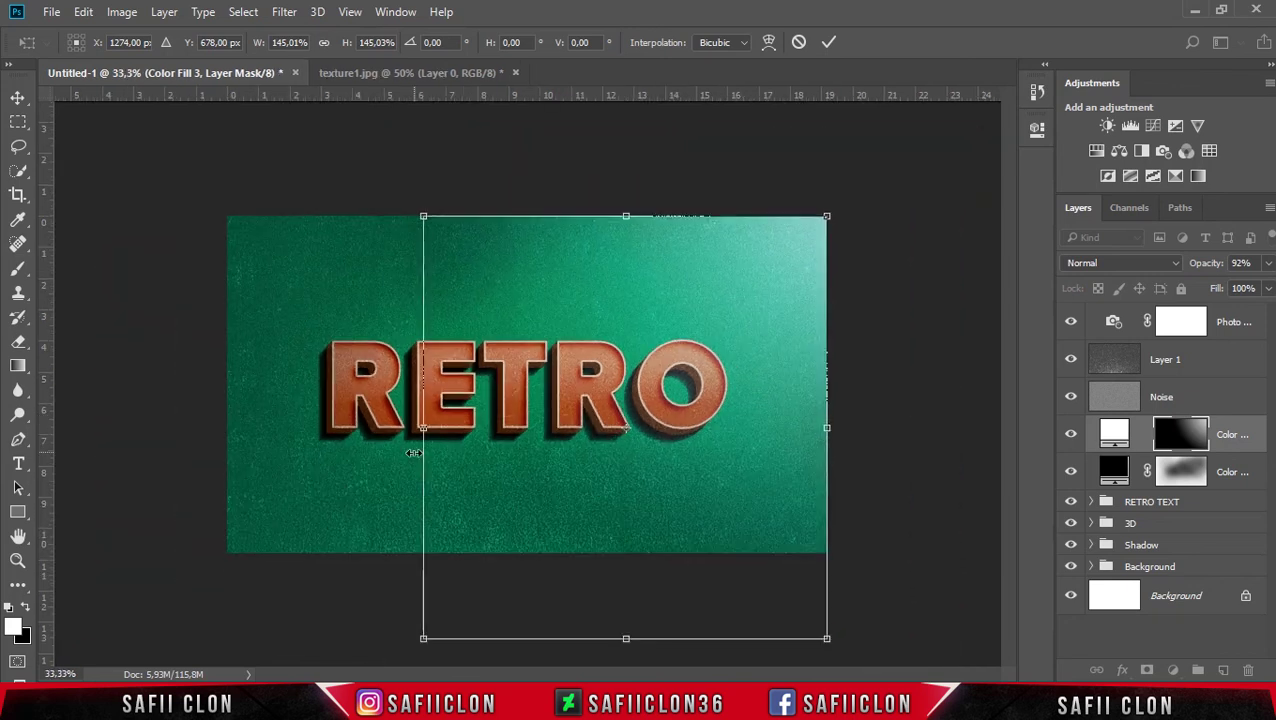
{"action": "left_click_drag", "start_coordinate": [424, 432], "coordinate": [316, 434]}
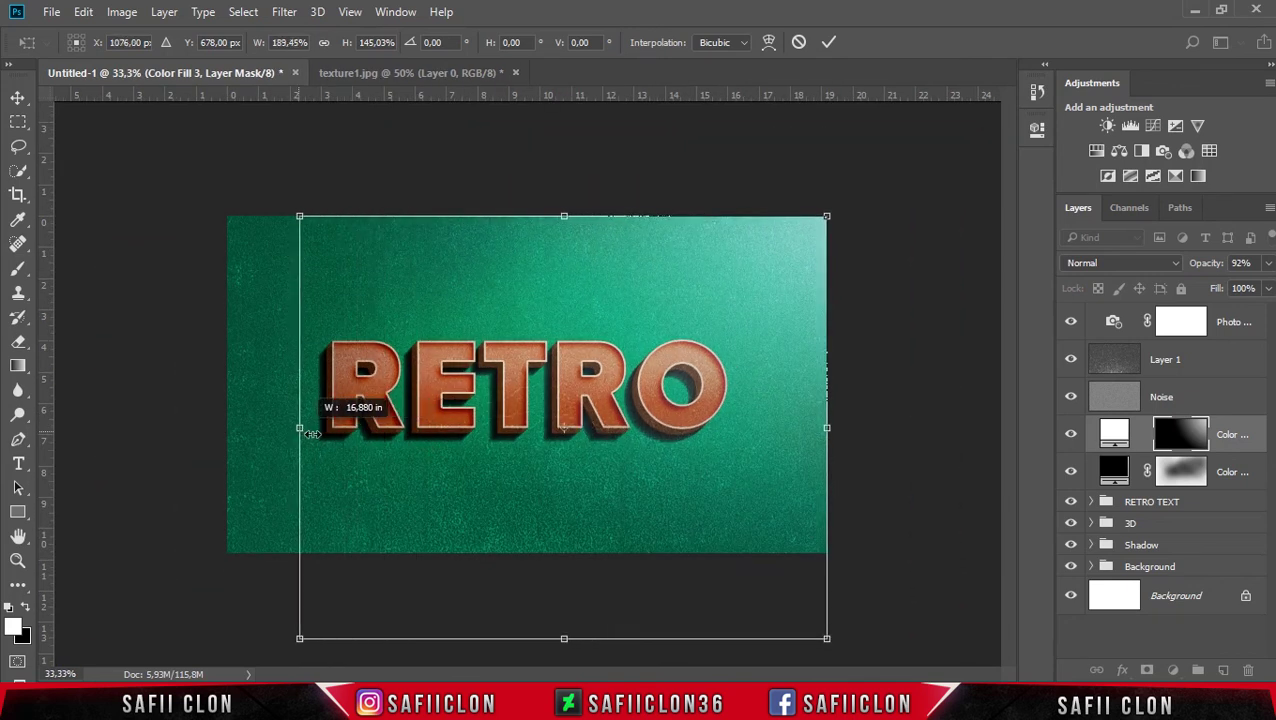
{"action": "left_click_drag", "start_coordinate": [315, 434], "coordinate": [306, 436]}
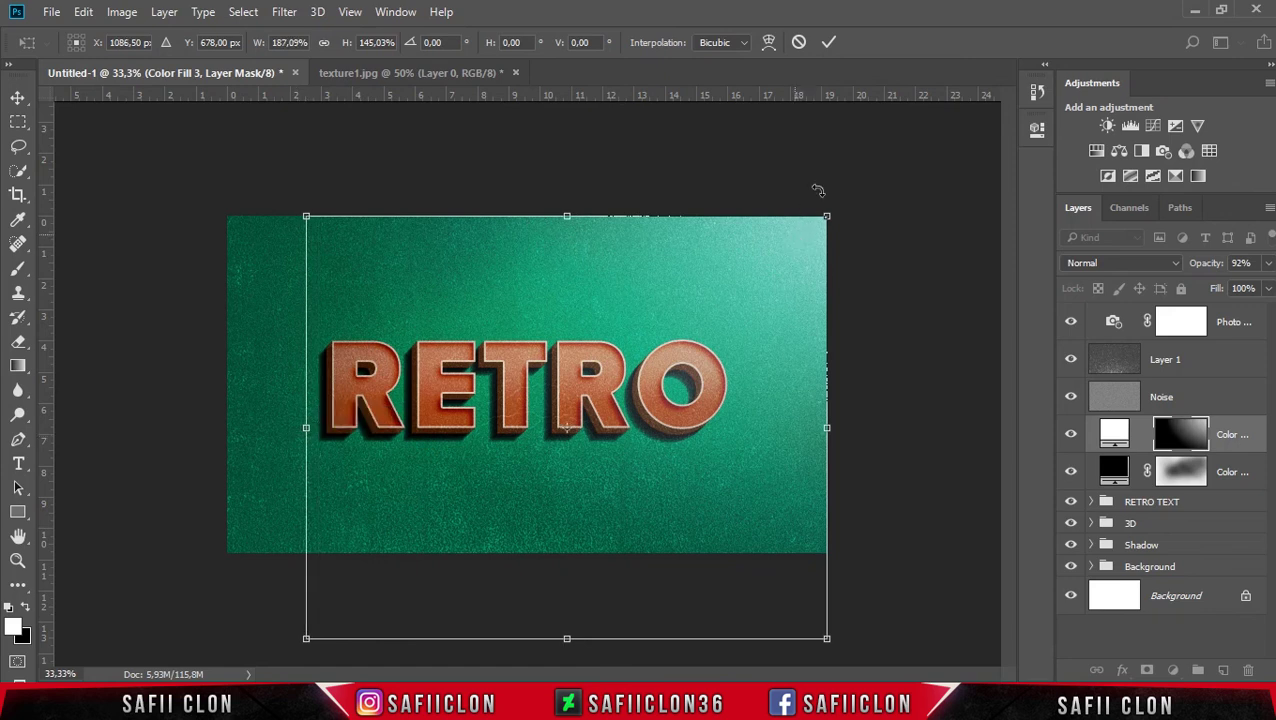
{"action": "left_click", "coordinate": [828, 43]}
{"action": "key", "text": "ctrl+plus"}
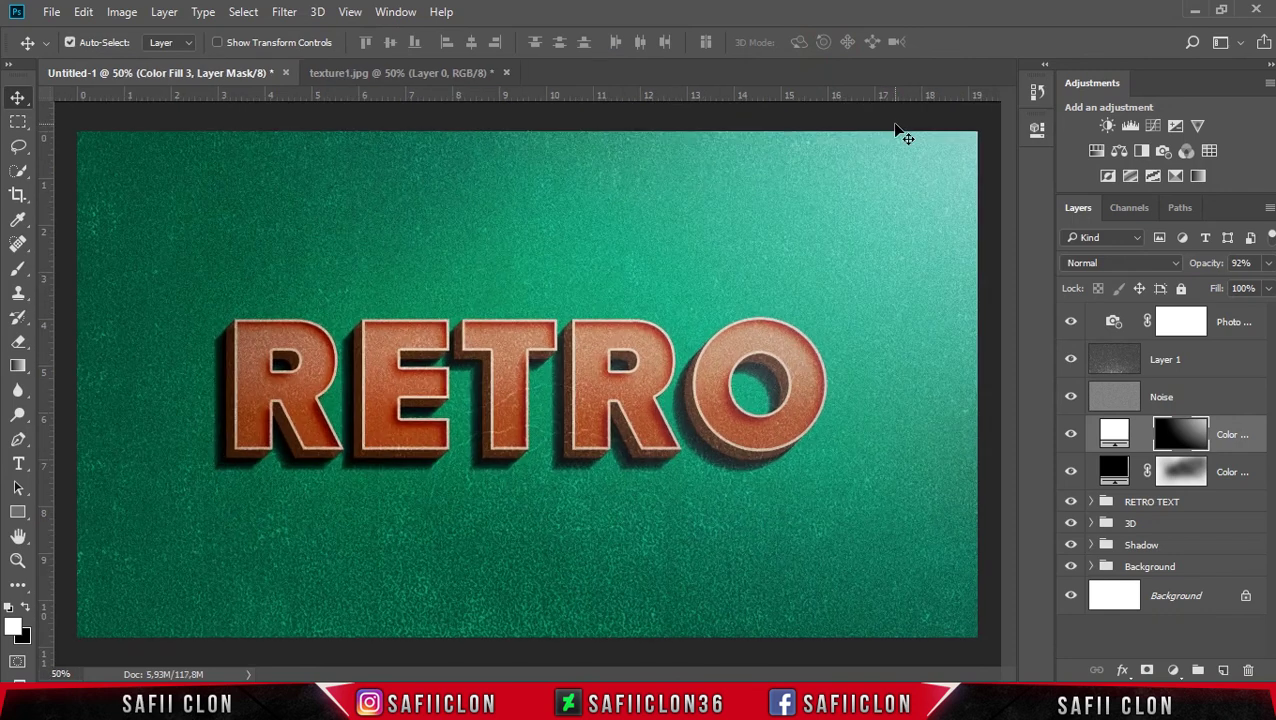
Relink Color Fill 3 to its mask and group both Color fill layers as 'Light'.
{"action": "left_click", "coordinate": [1130, 435]}
{"action": "left_click", "coordinate": [1146, 435]}
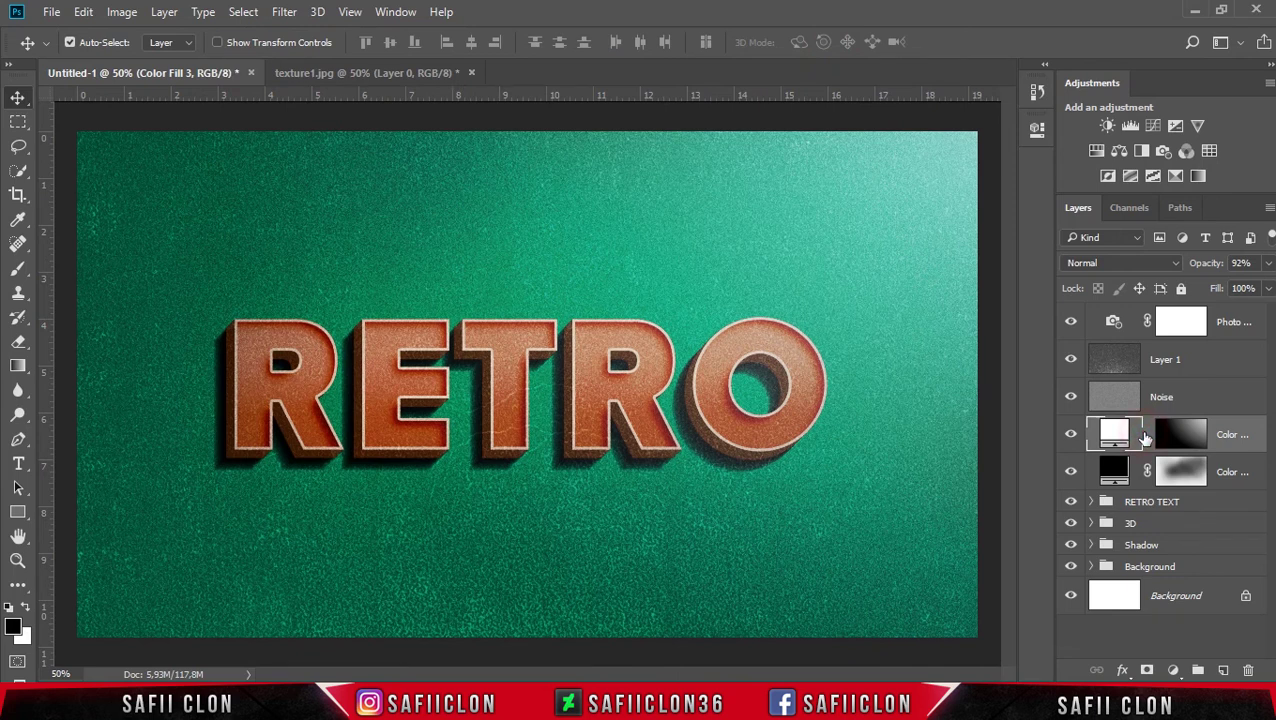
{"action": "left_click", "coordinate": [1236, 476], "text": "shift"}
{"action": "right_click", "coordinate": [1236, 476]}
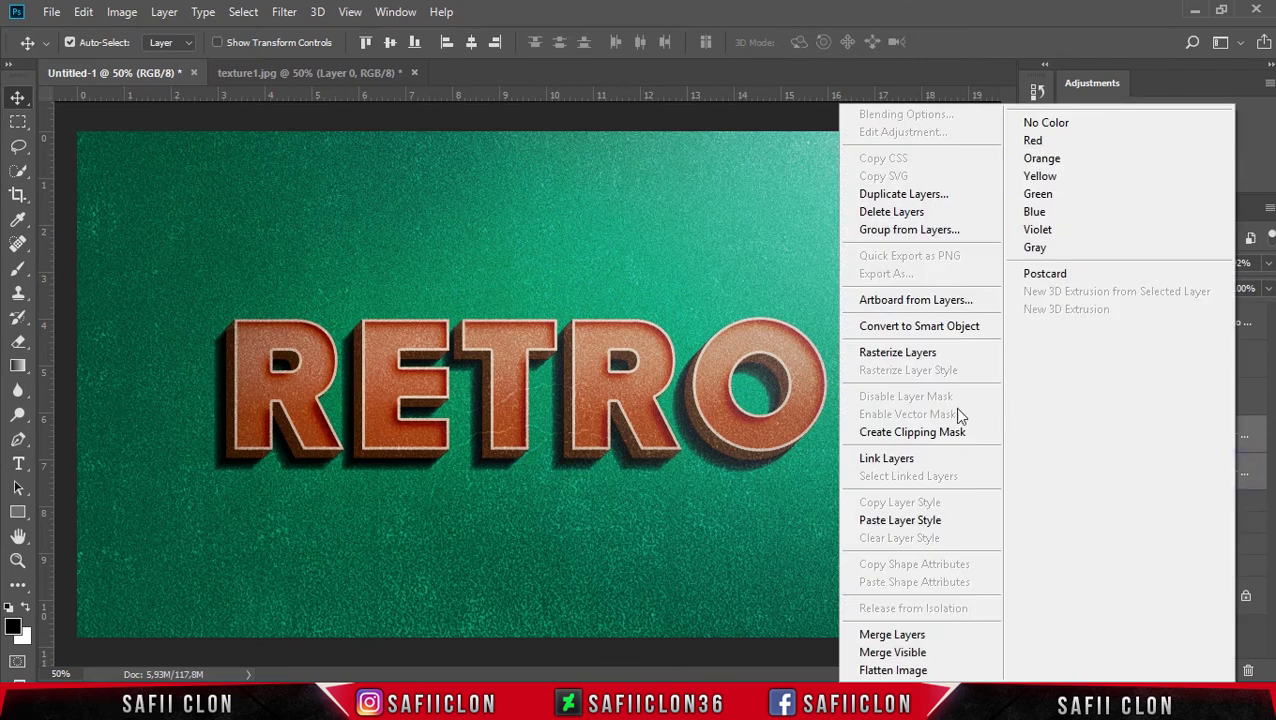
{"action": "left_click", "coordinate": [918, 231]}
{"action": "left_click", "coordinate": [721, 227]}
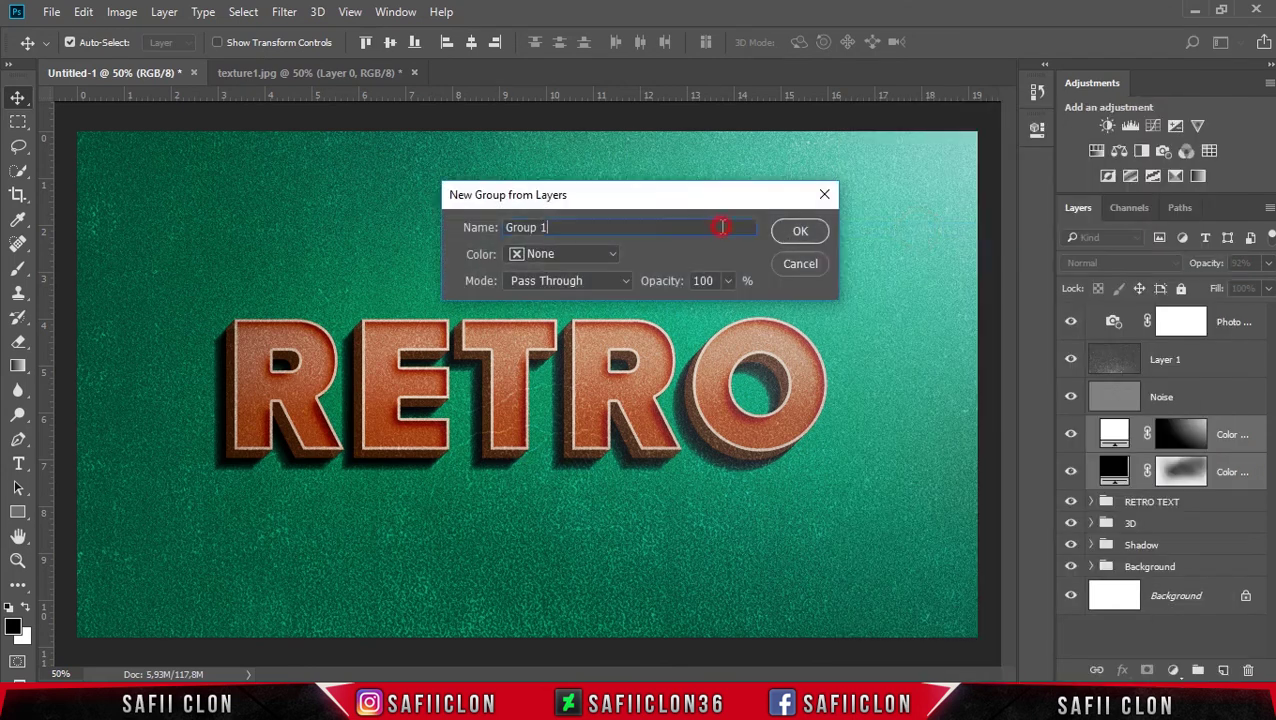
{"action": "key", "text": "ctrl+a"}
{"action": "type", "text": "L"}
{"action": "left_click", "coordinate": [797, 231]}
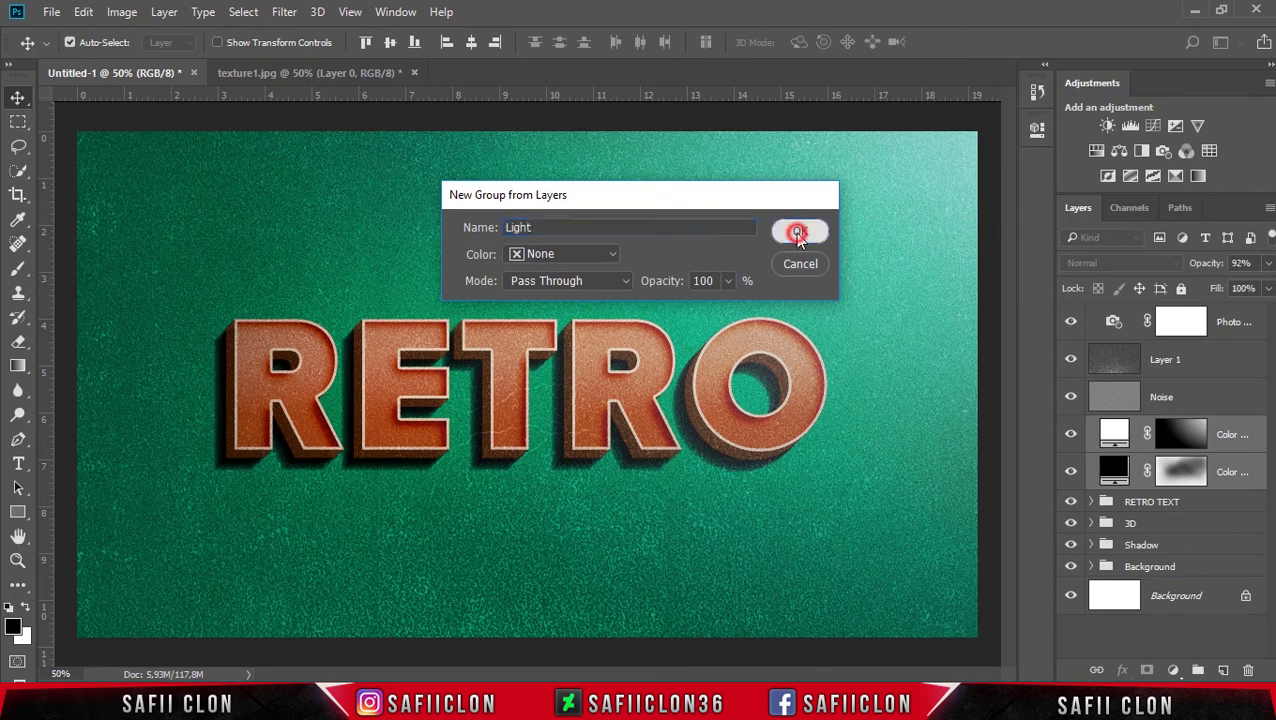
Group the Noise and Layer 1 layers into a group named 'texture'.
{"action": "left_click", "coordinate": [1224, 401]}
{"action": "left_click", "coordinate": [1228, 370], "text": "shift"}
{"action": "right_click", "coordinate": [1216, 366]}
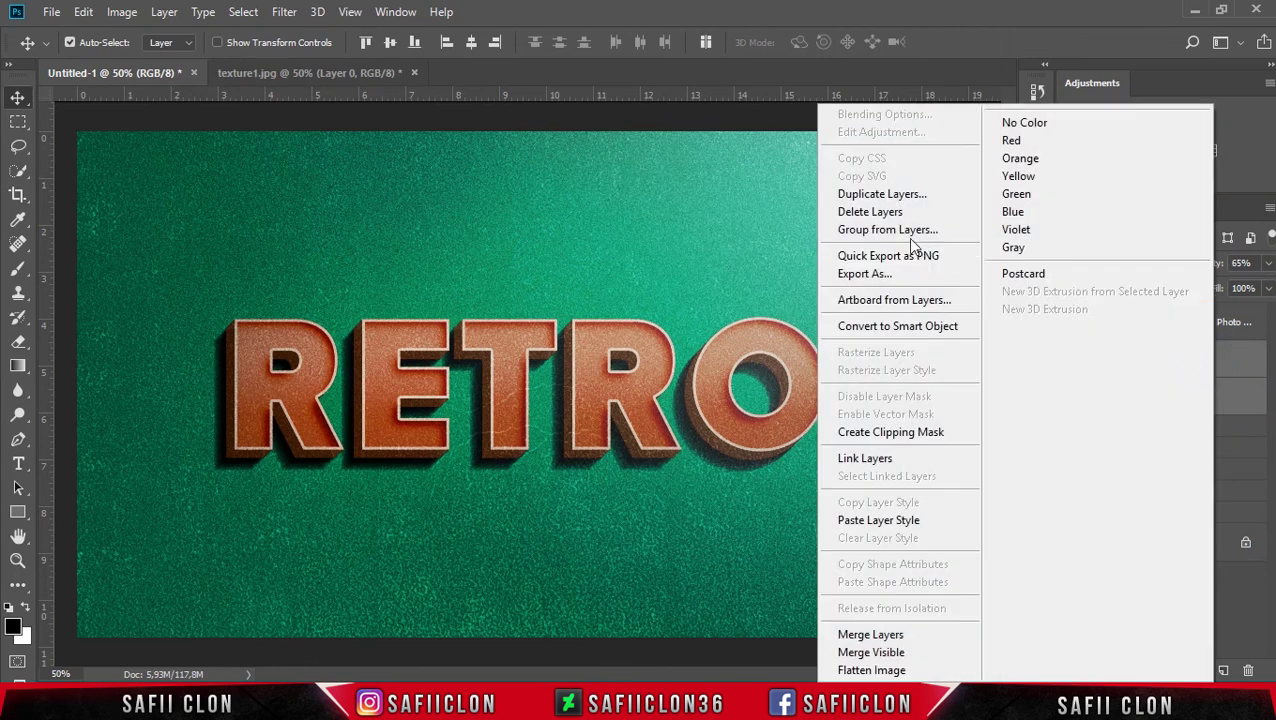
{"action": "left_click", "coordinate": [899, 232]}
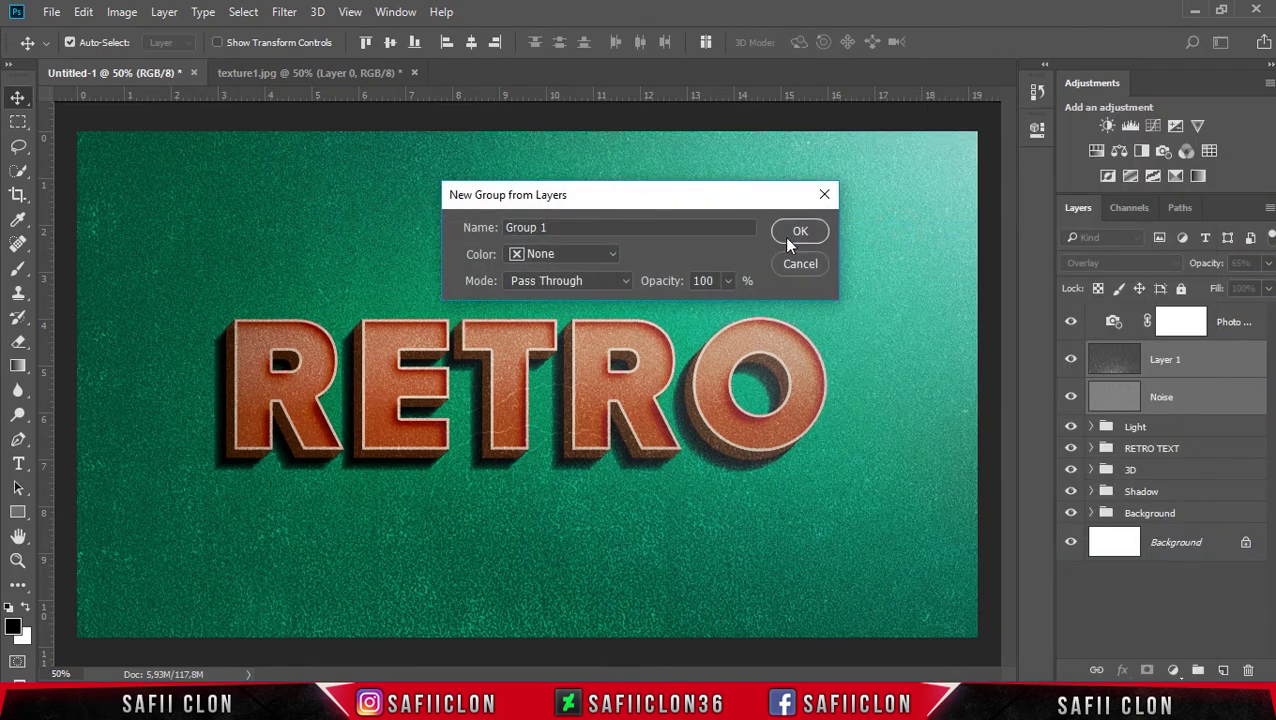
{"action": "double_click", "coordinate": [725, 228]}
{"action": "type", "text": "texture"}
{"action": "left_click", "coordinate": [799, 233]}
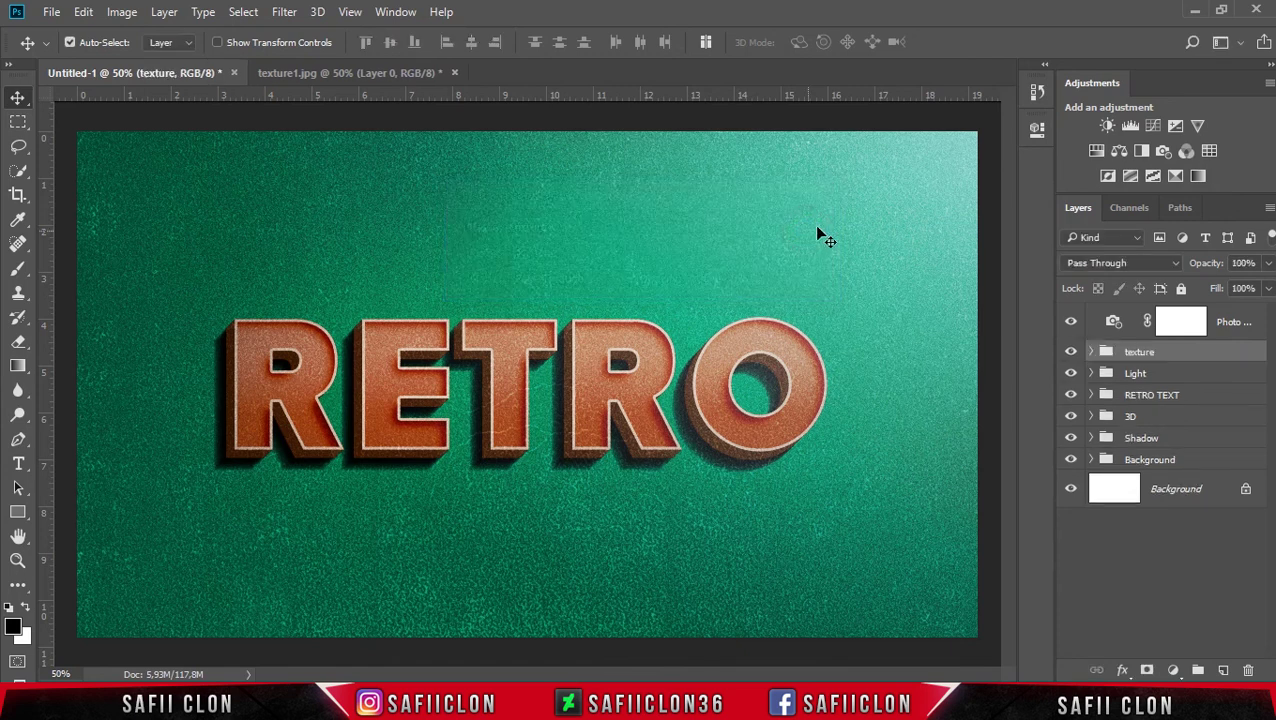
{"action": "left_click", "coordinate": [1070, 353]}
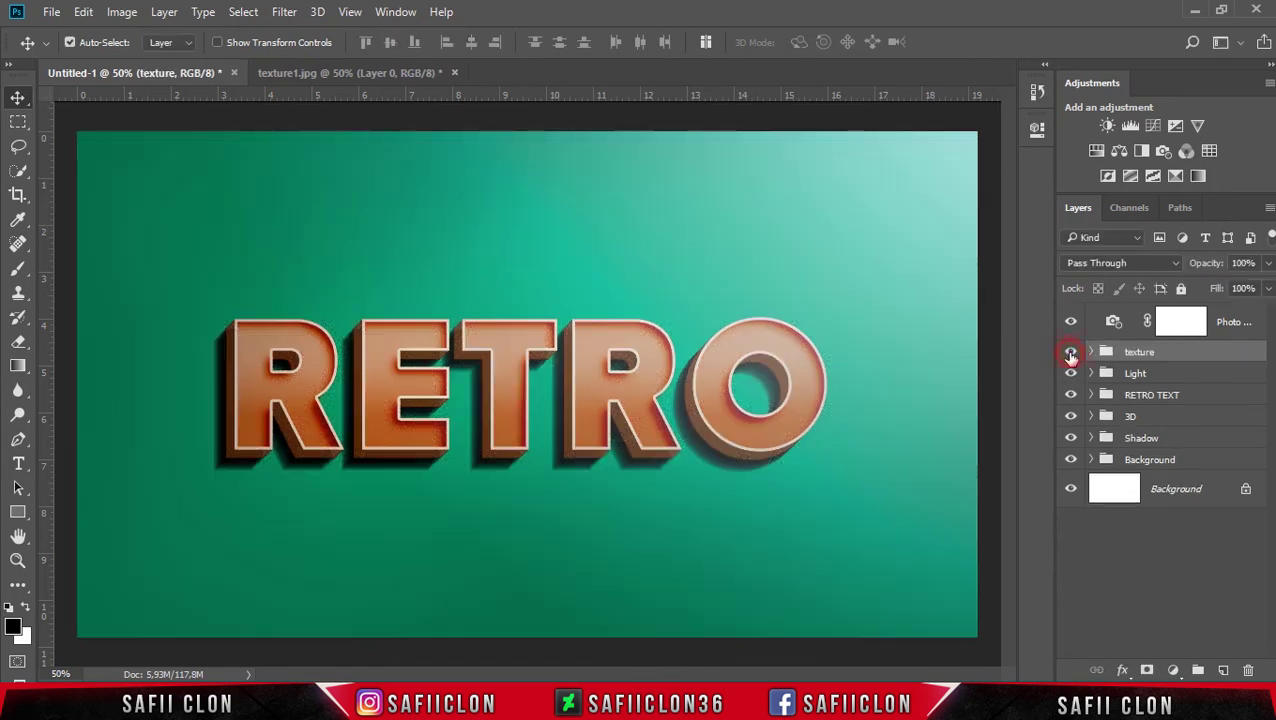
{"action": "left_click", "coordinate": [1070, 353]}
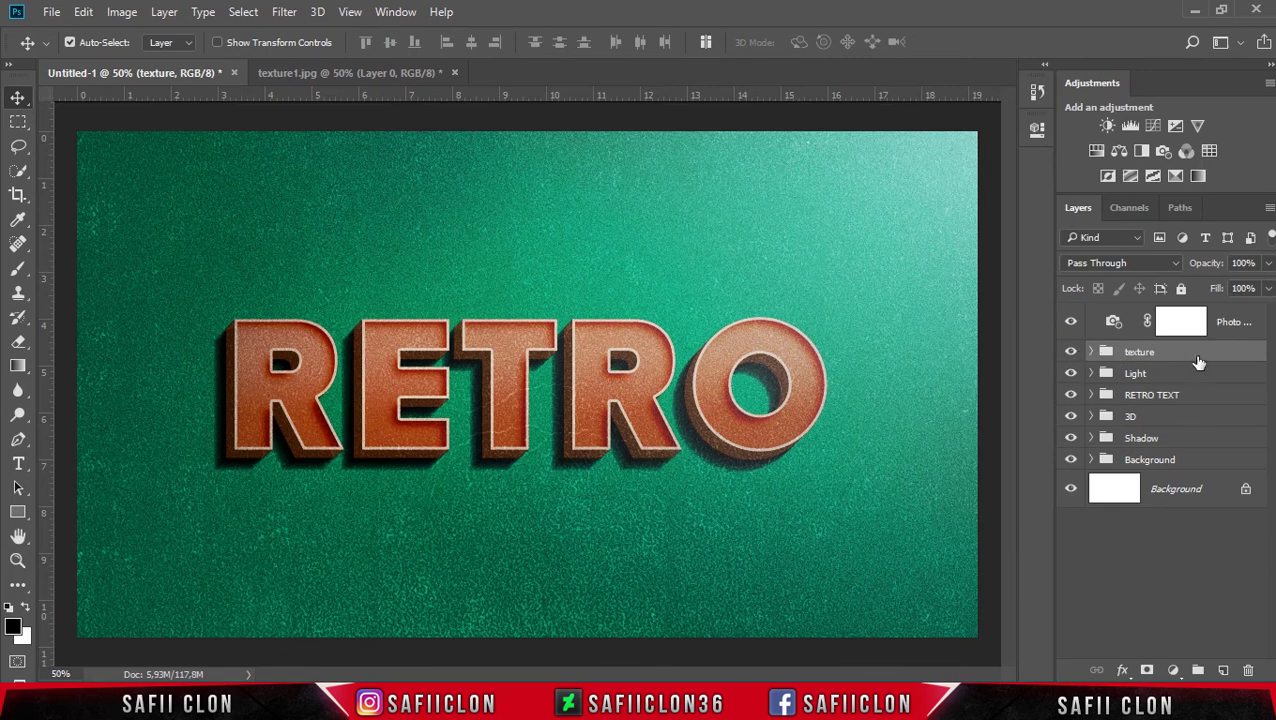
{"action": "key", "text": "ctrl+minus"}
{"action": "key", "text": "ctrl+minus"}
{"action": "key", "text": "ctrl+plus"}
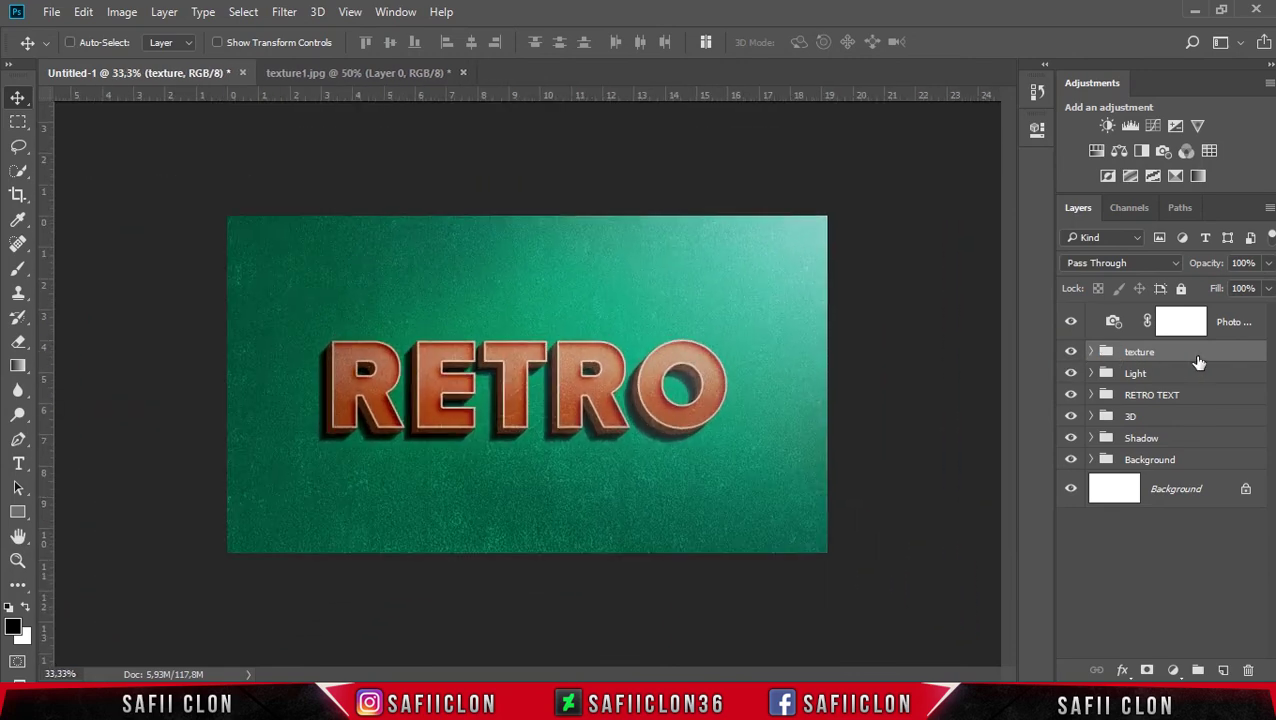
{"action": "key", "text": "ctrl+plus"}
{"action": "key", "text": "ctrl+plus"}
{"action": "key", "text": "ctrl+plus"}
{"action": "key", "text": "ctrl+minus"}
{"action": "key", "text": "ctrl+minus"}
{"action": "key", "text": "ctrl+minus"}
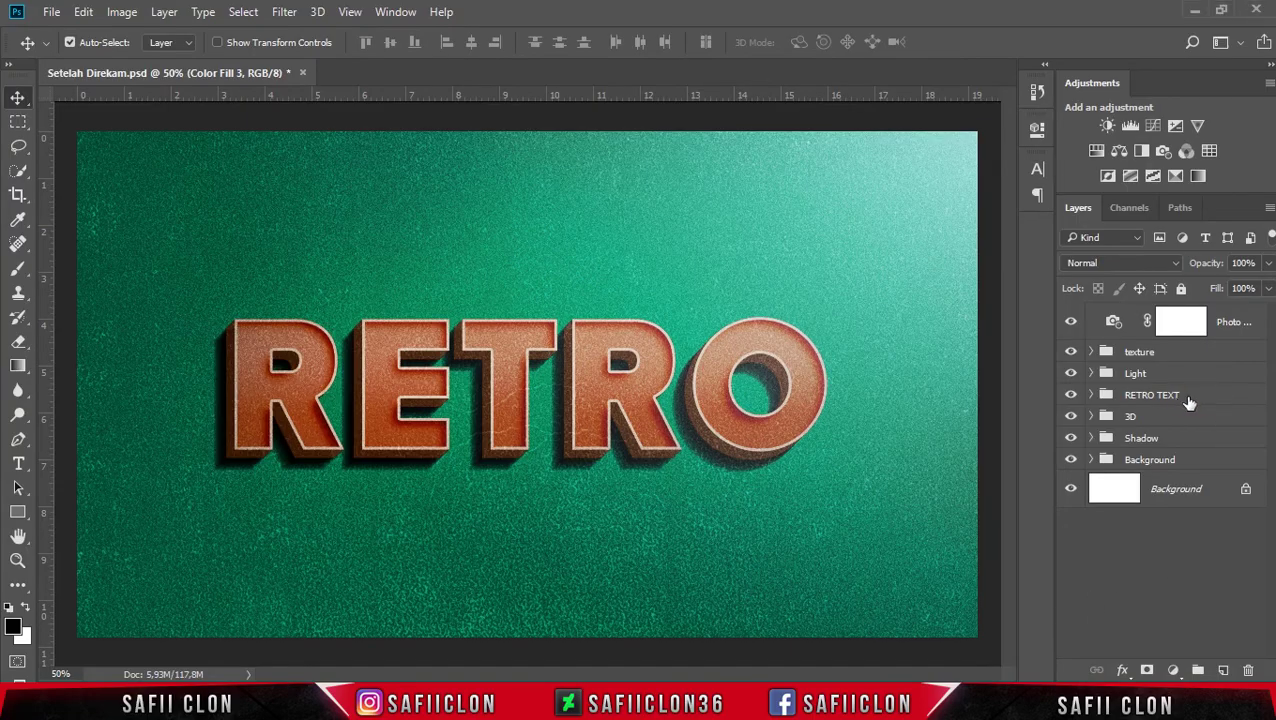
Expand the RETRO TEXT group and open the RETRO 1 smart object's contents.
{"action": "left_click", "coordinate": [1180, 397]}
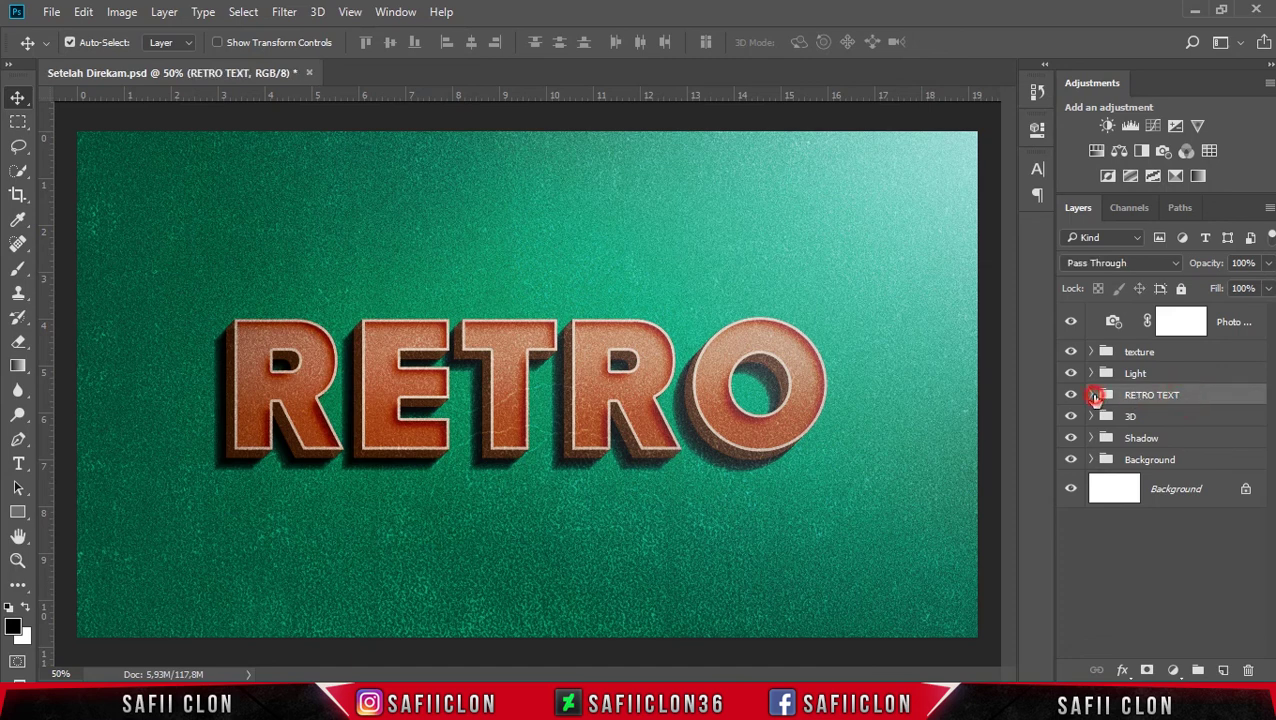
{"action": "left_click", "coordinate": [1093, 395]}
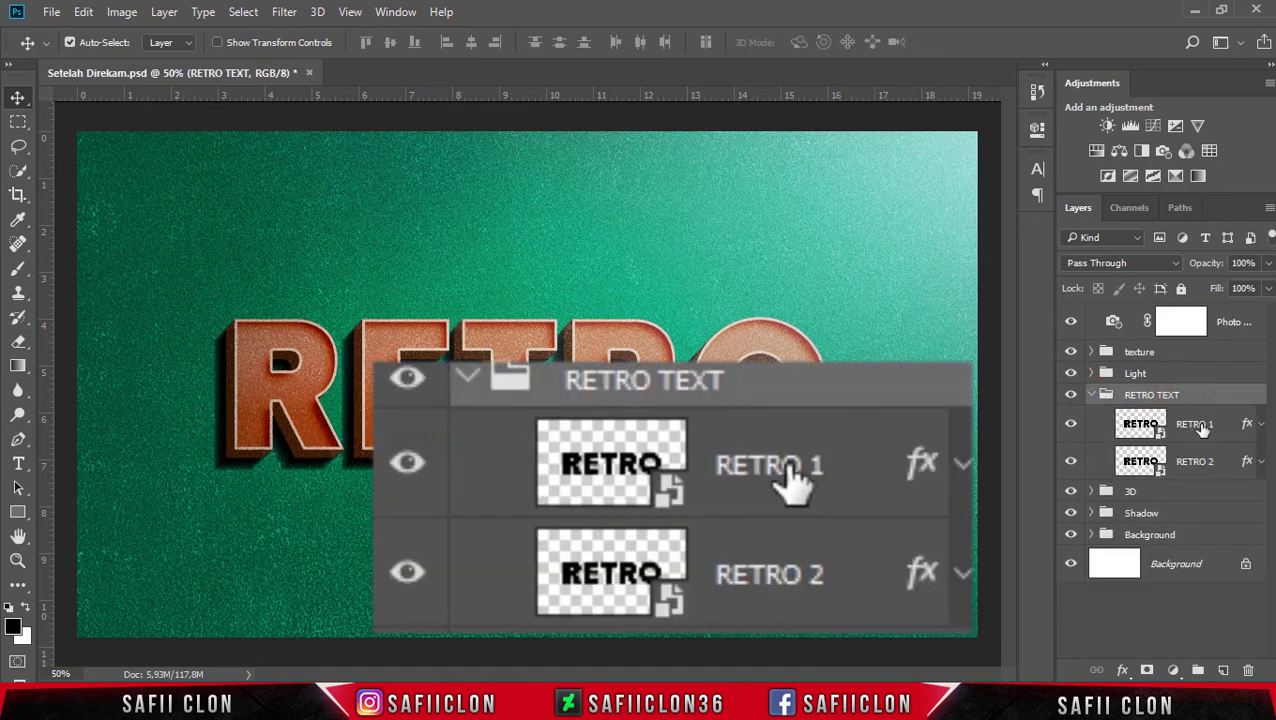
{"action": "left_click", "coordinate": [1216, 425]}
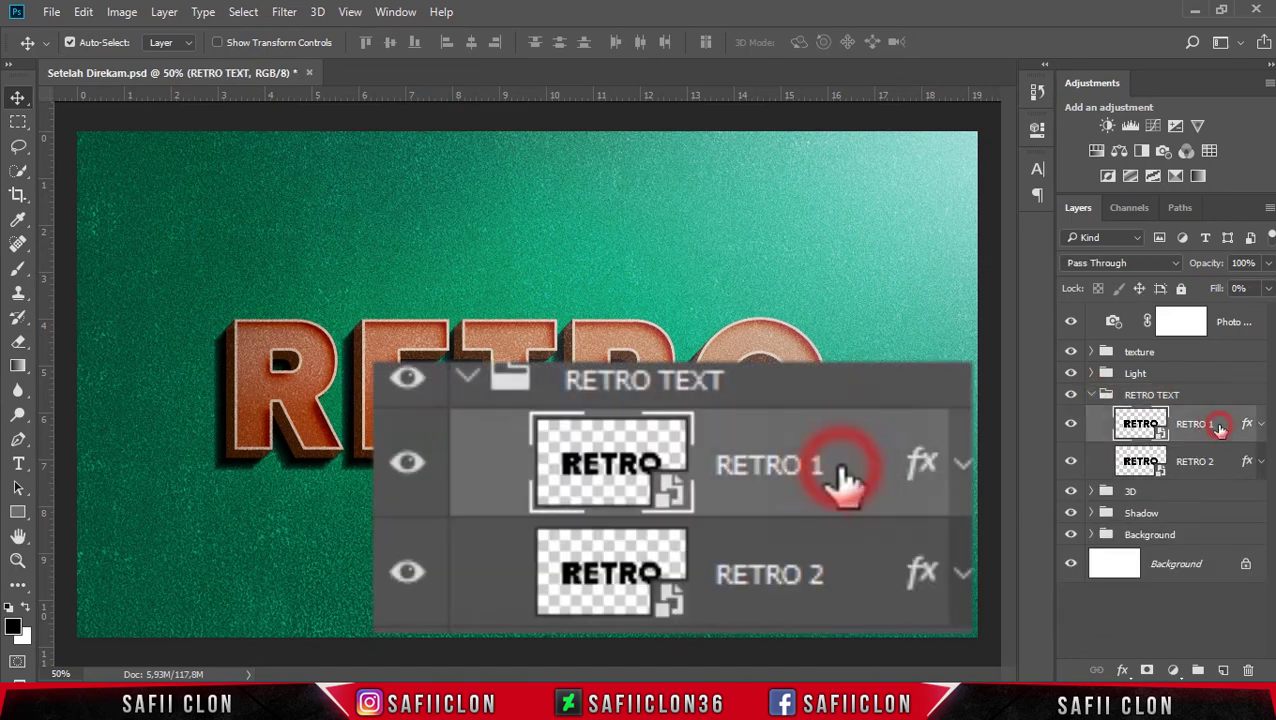
{"action": "double_click", "coordinate": [1160, 434]}
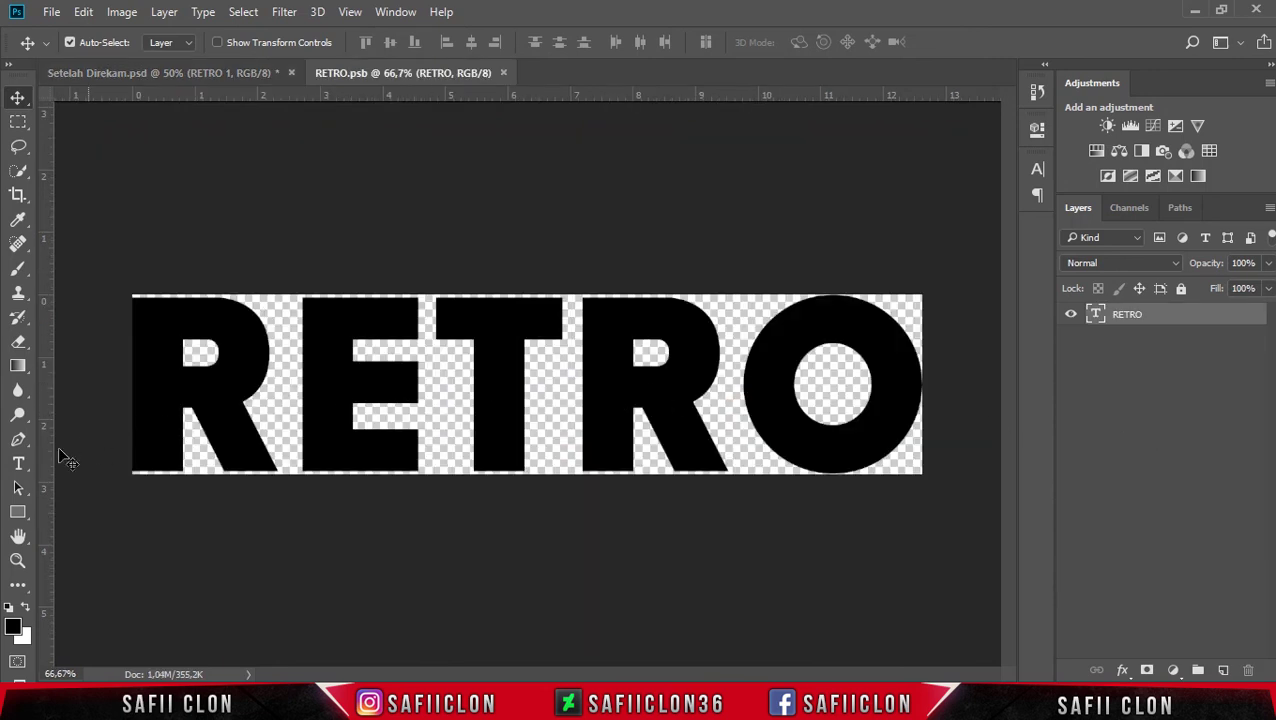
Retype the smart object's text as 'NAME', save RETRO.psb, and return to the main design.
{"action": "left_click", "coordinate": [18, 463]}
{"action": "left_click", "coordinate": [90, 466]}
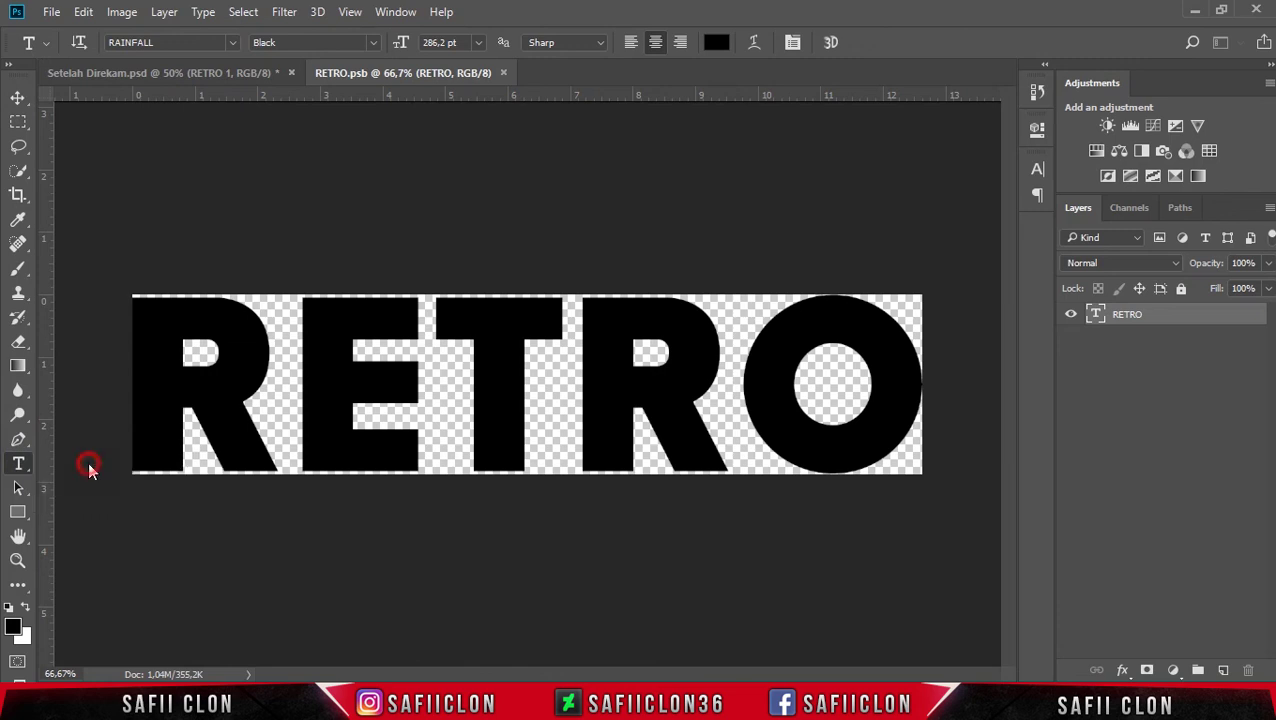
{"action": "left_click", "coordinate": [311, 384]}
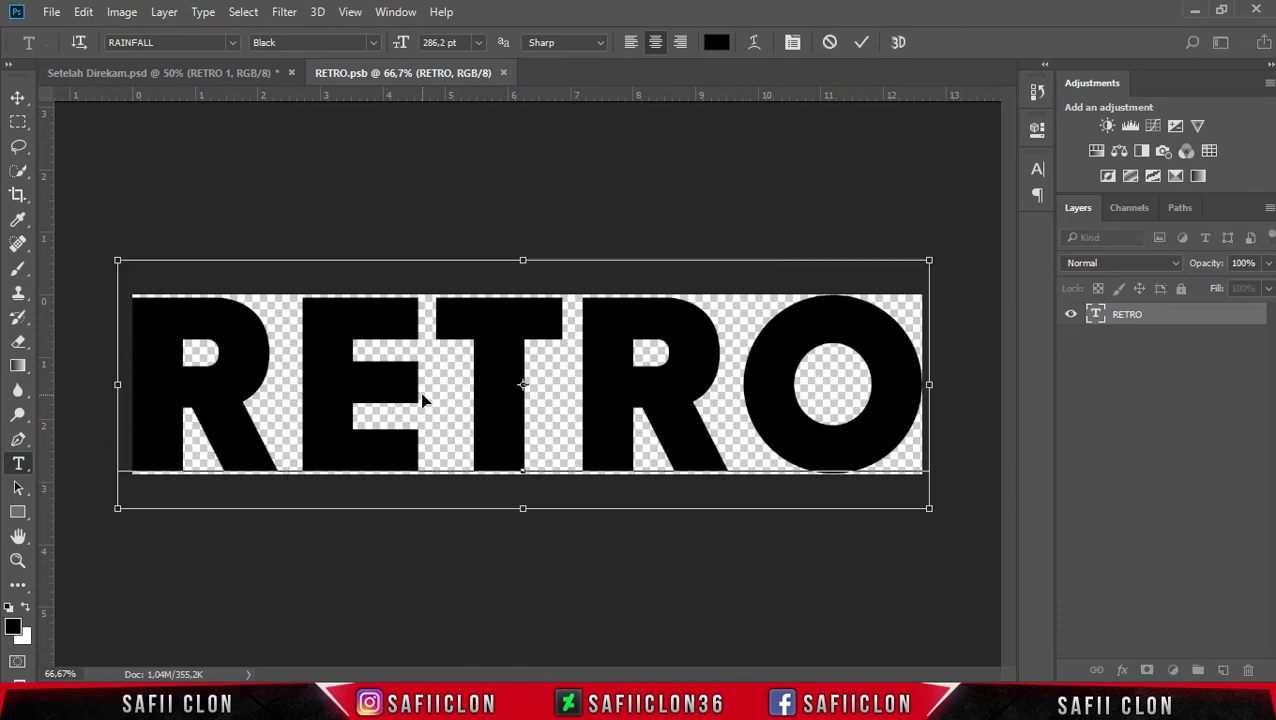
{"action": "key", "text": "ctrl+a"}
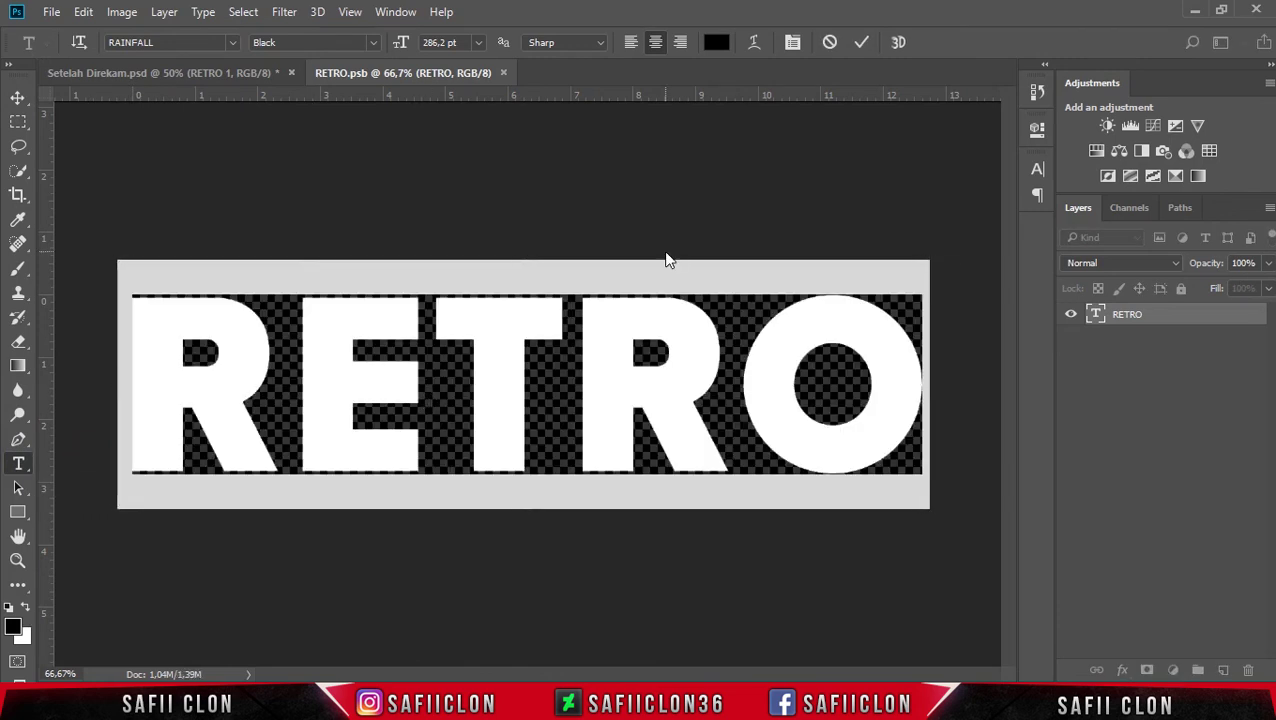
{"action": "type", "text": "NAME"}
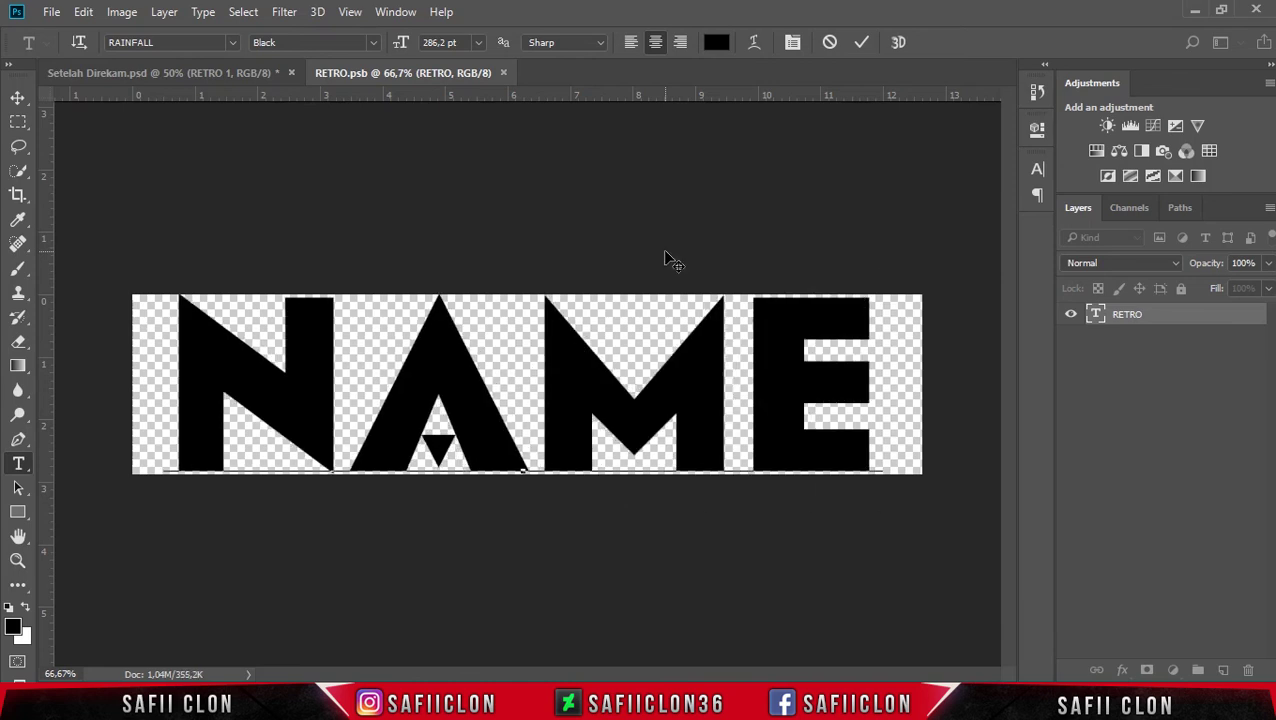
{"action": "left_click", "coordinate": [860, 44]}
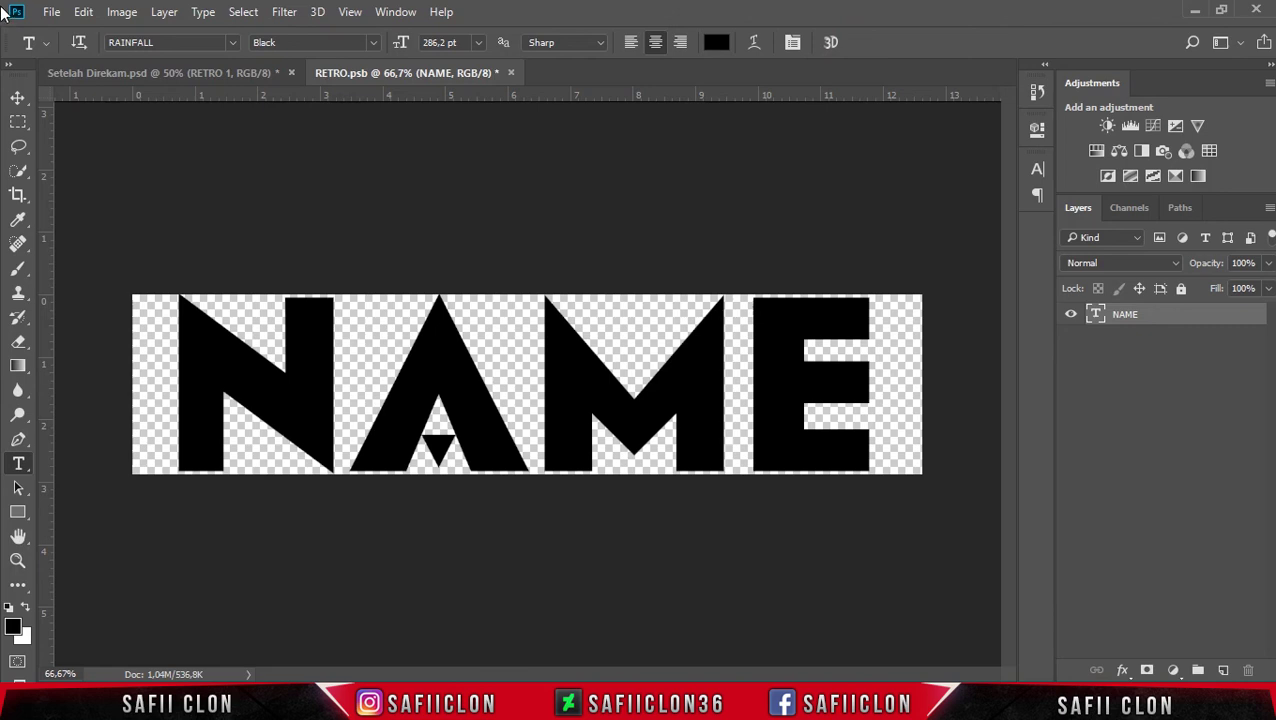
{"action": "left_click", "coordinate": [51, 12]}
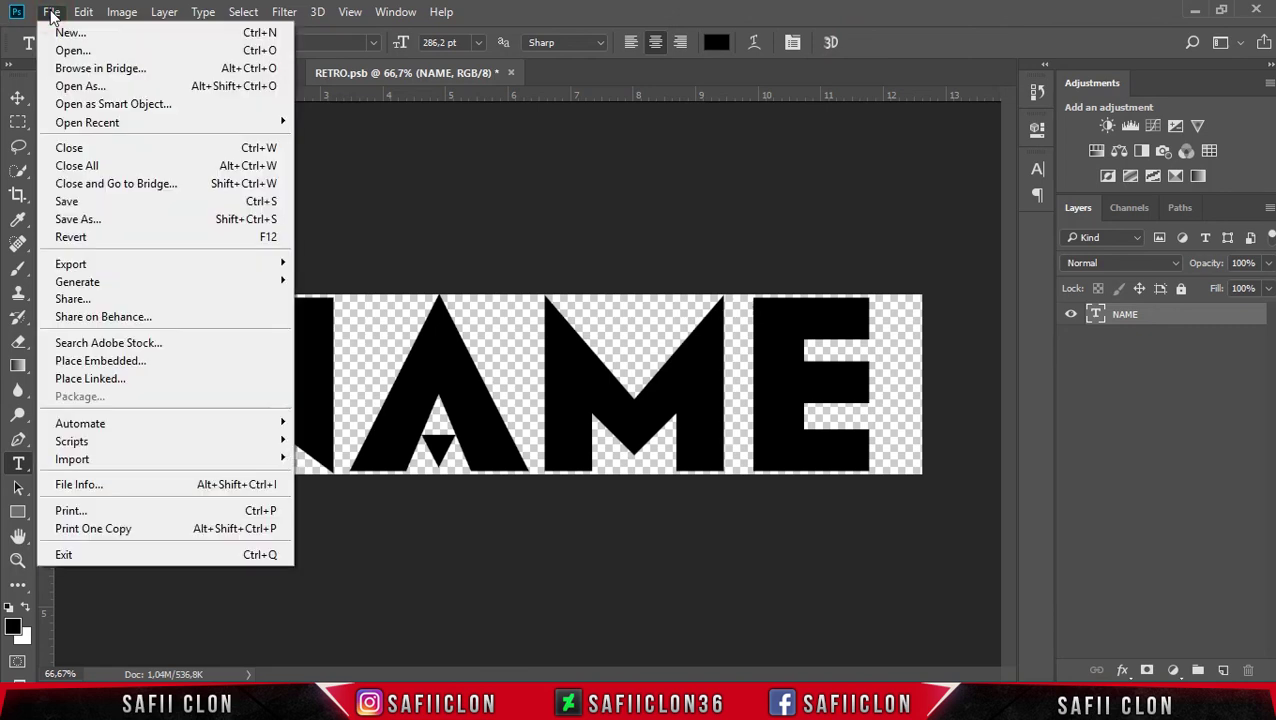
{"action": "left_click", "coordinate": [85, 201]}
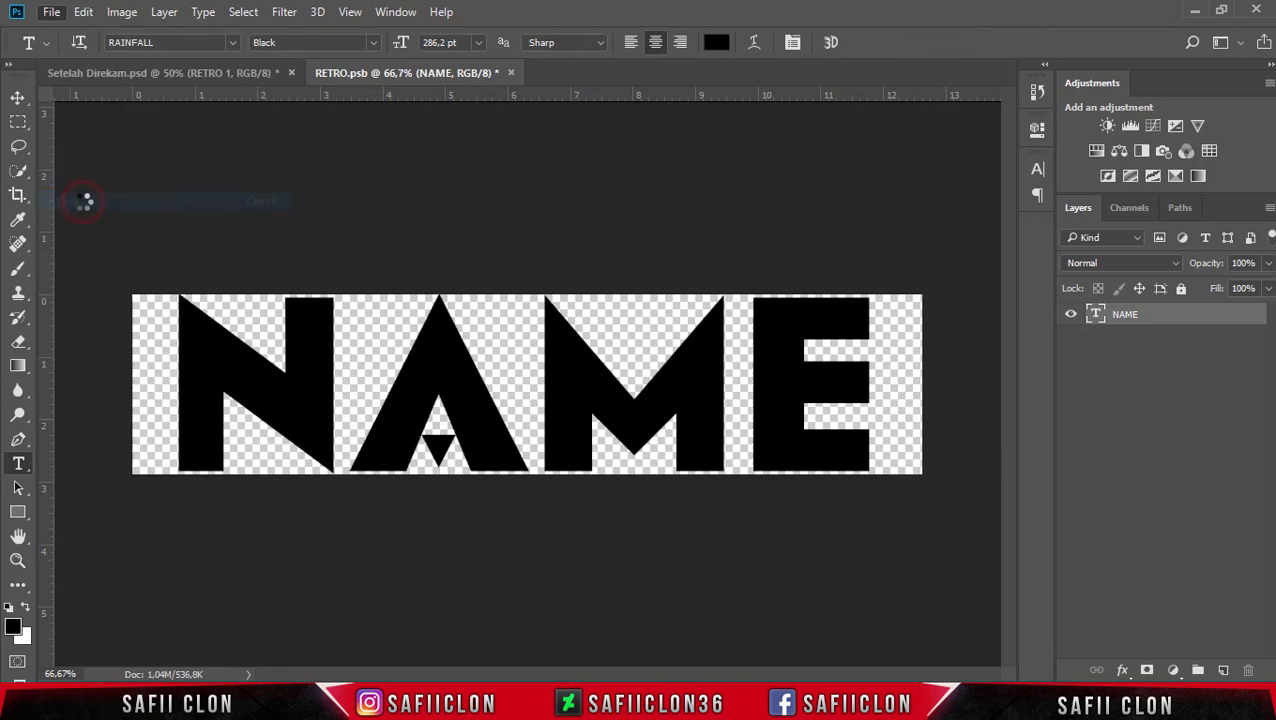
{"action": "left_click", "coordinate": [145, 74]}
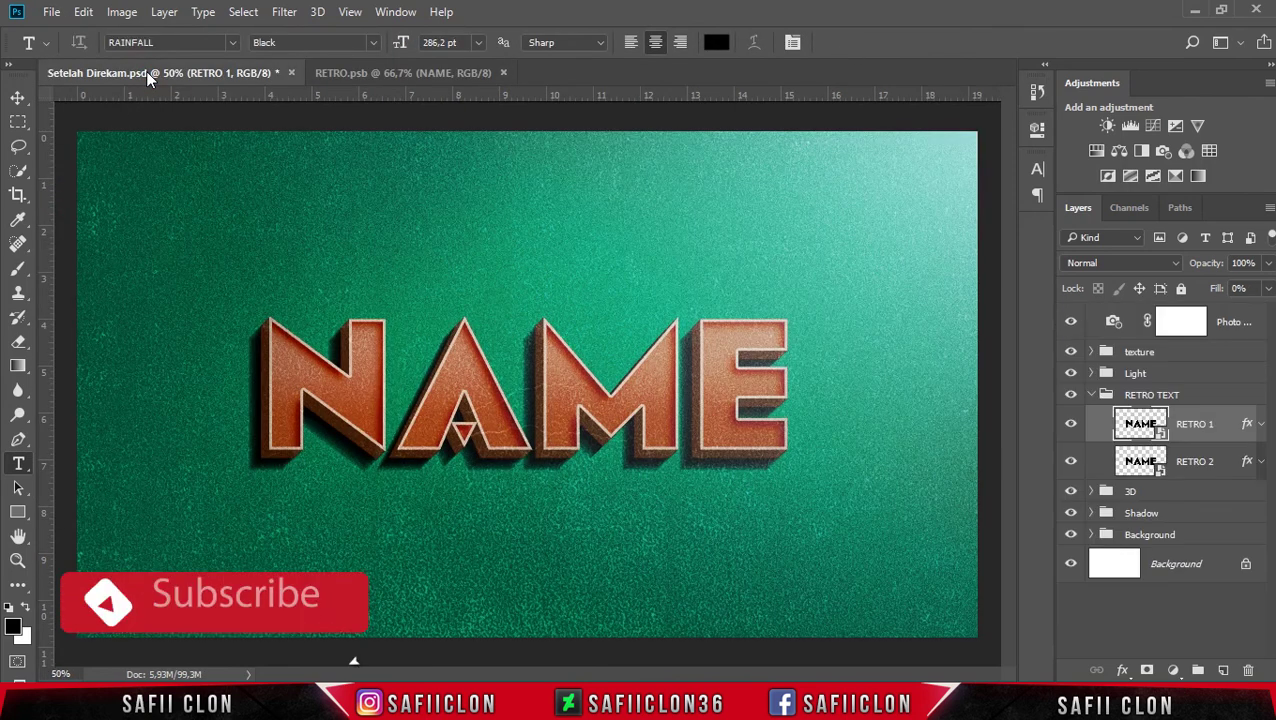
In RETRO.psb, replace 'NAME' with 'SAFII', save, and go back to the main .psd.
{"action": "left_click", "coordinate": [425, 74]}
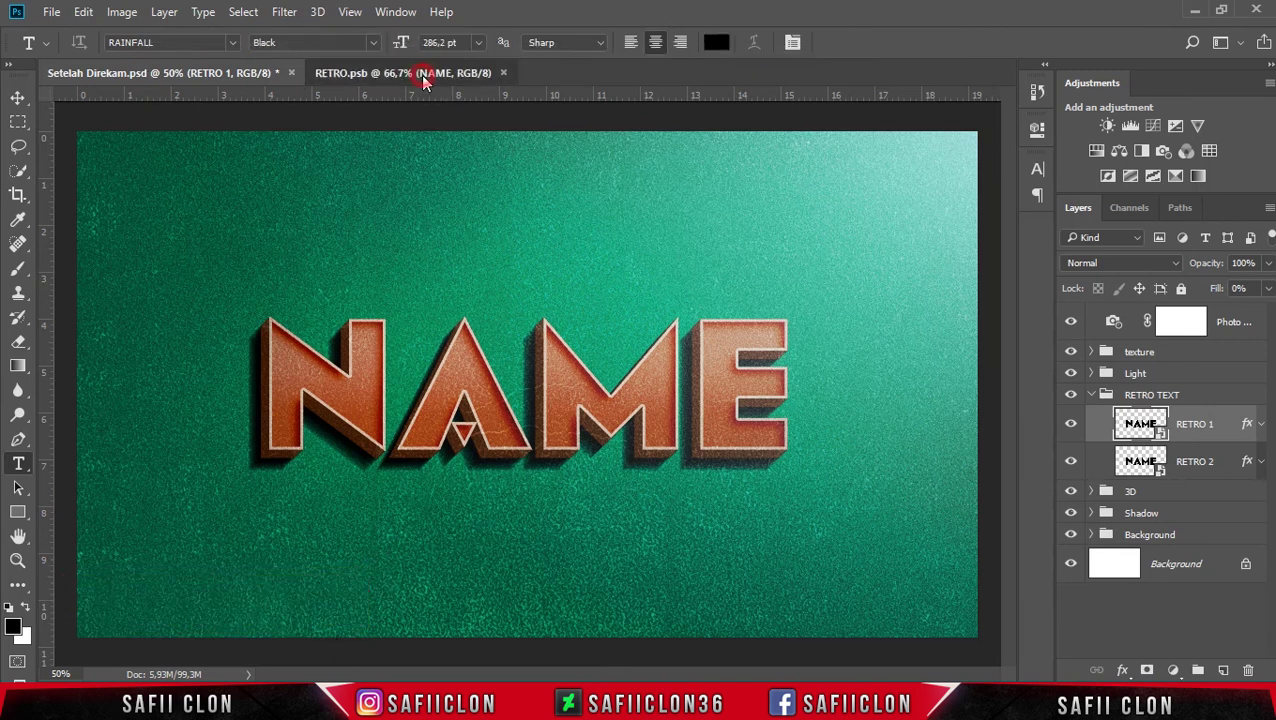
{"action": "left_click", "coordinate": [415, 386]}
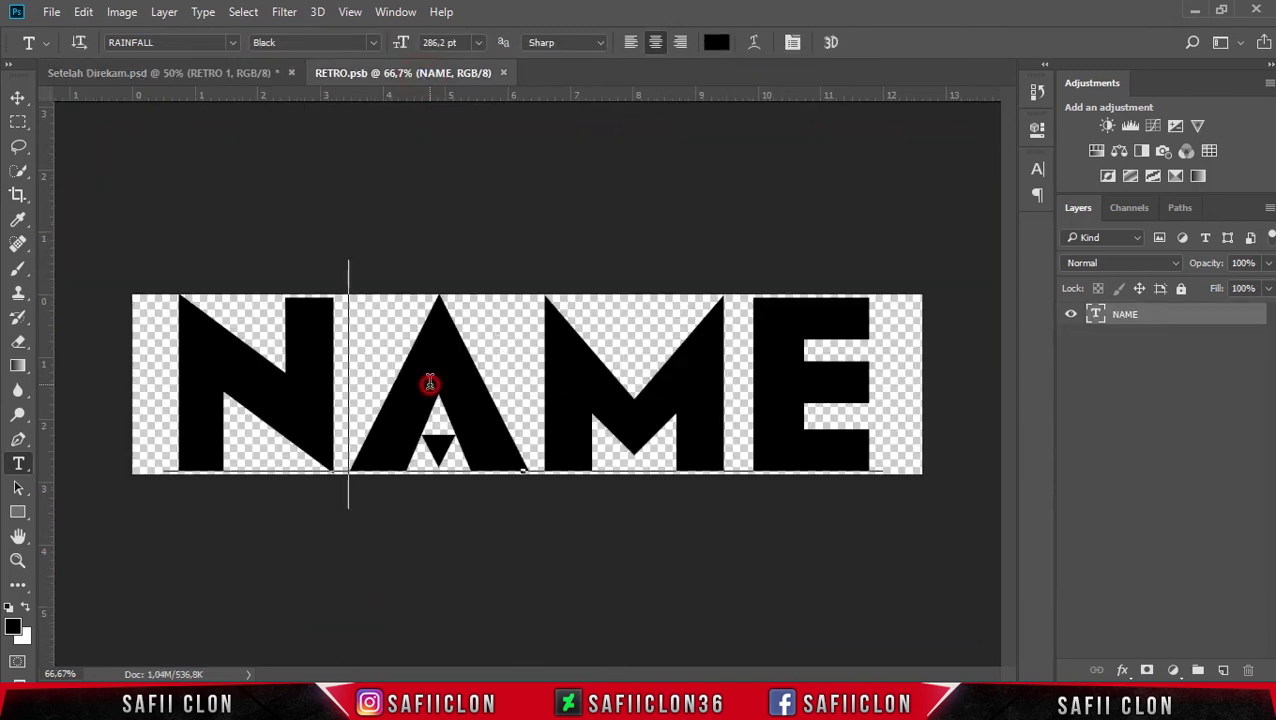
{"action": "left_click_drag", "start_coordinate": [184, 378], "coordinate": [853, 391]}
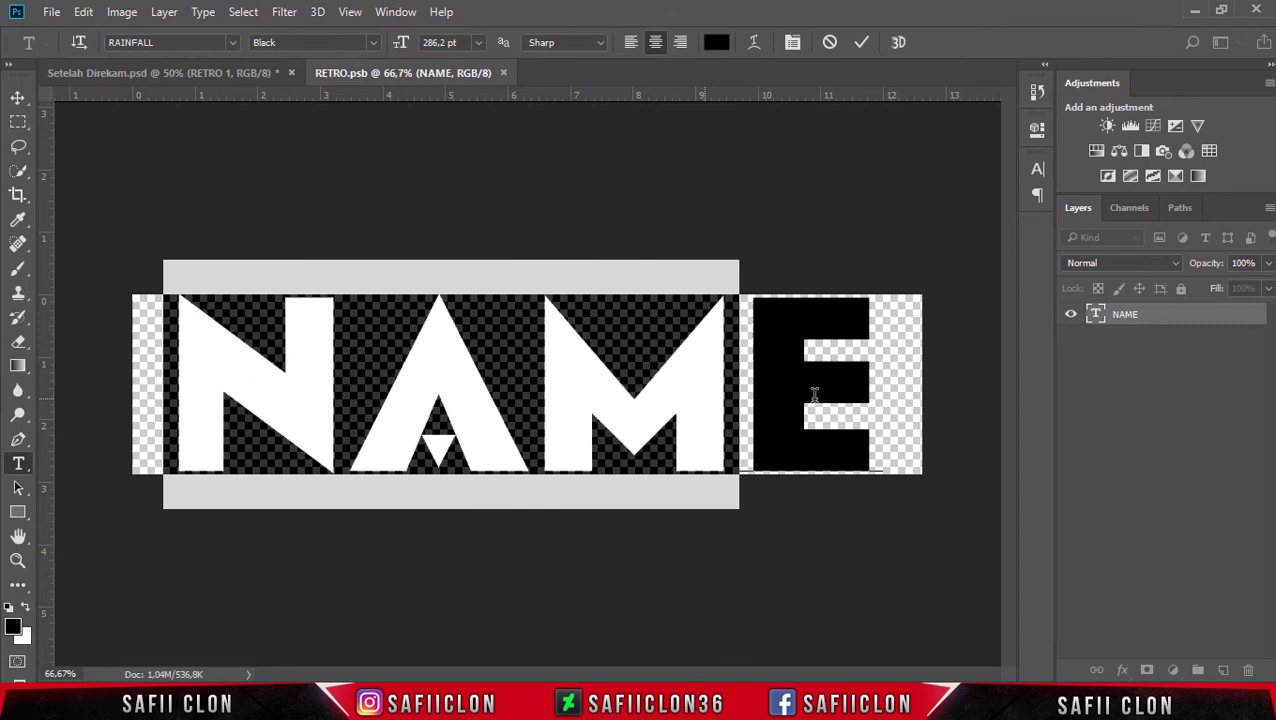
{"action": "type", "text": "SAFII"}
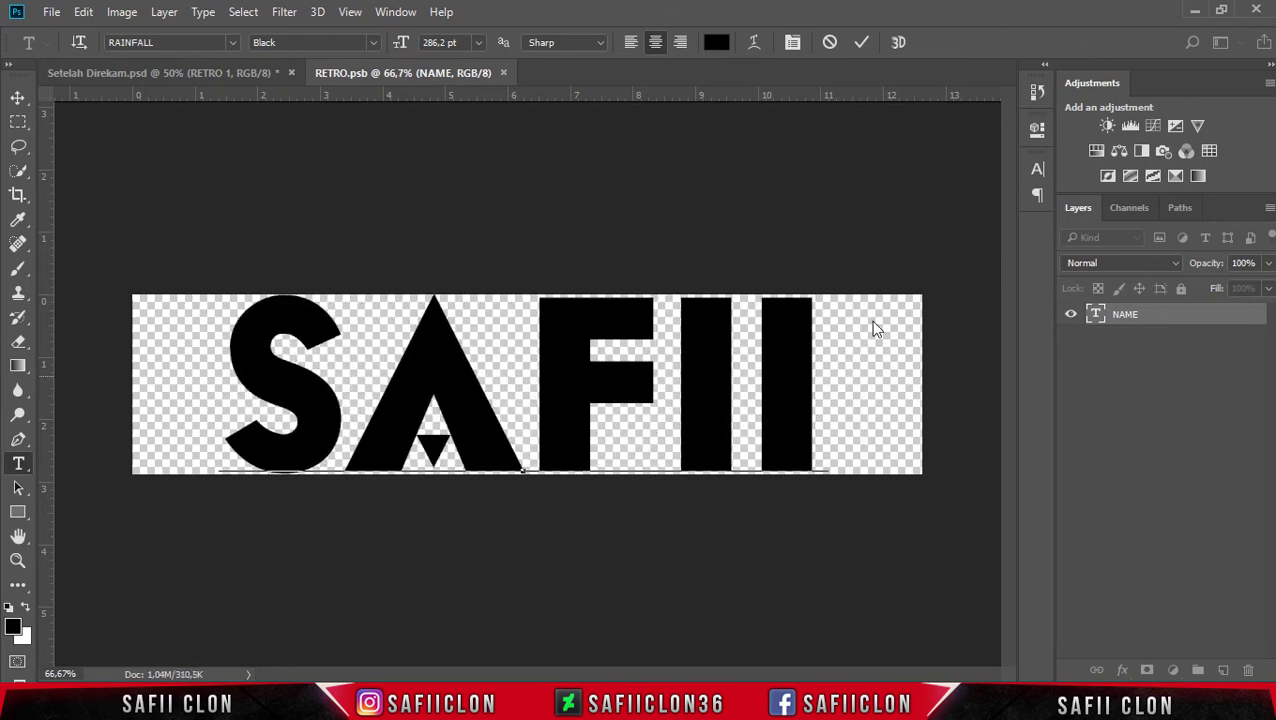
{"action": "left_click", "coordinate": [860, 43]}
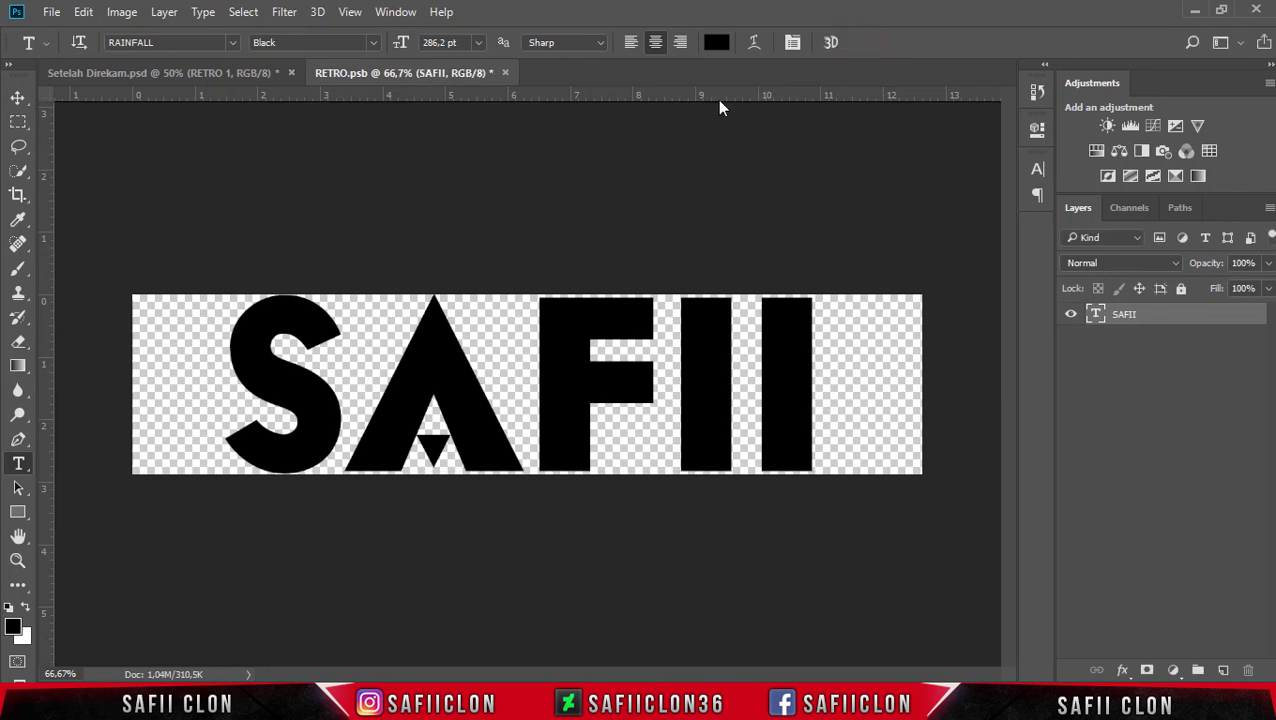
{"action": "left_click", "coordinate": [51, 12]}
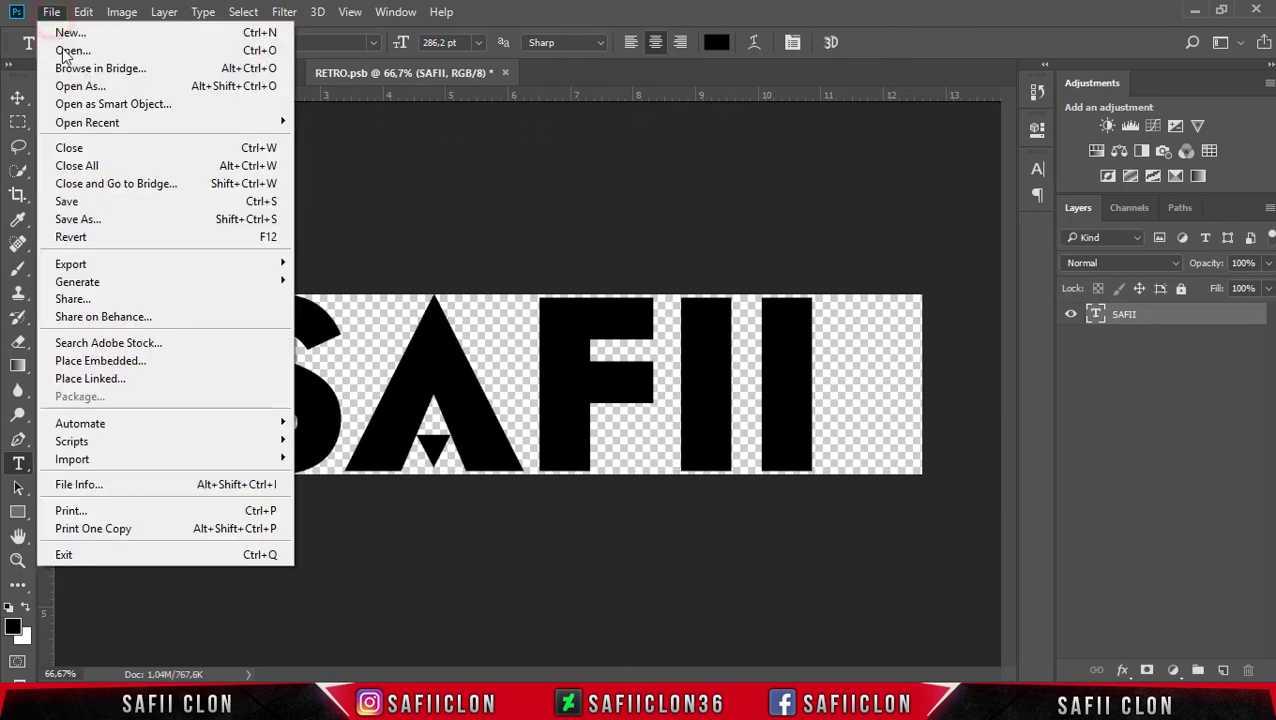
{"action": "left_click", "coordinate": [93, 205]}
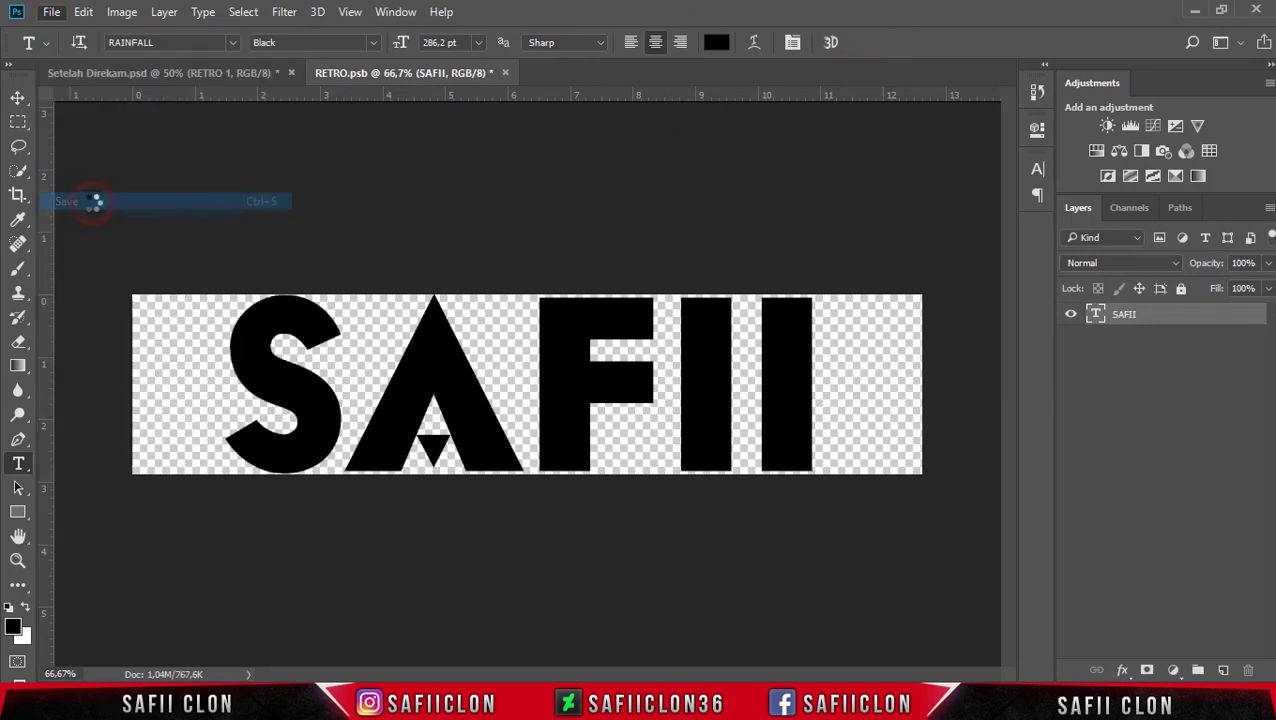
{"action": "left_click", "coordinate": [120, 72]}
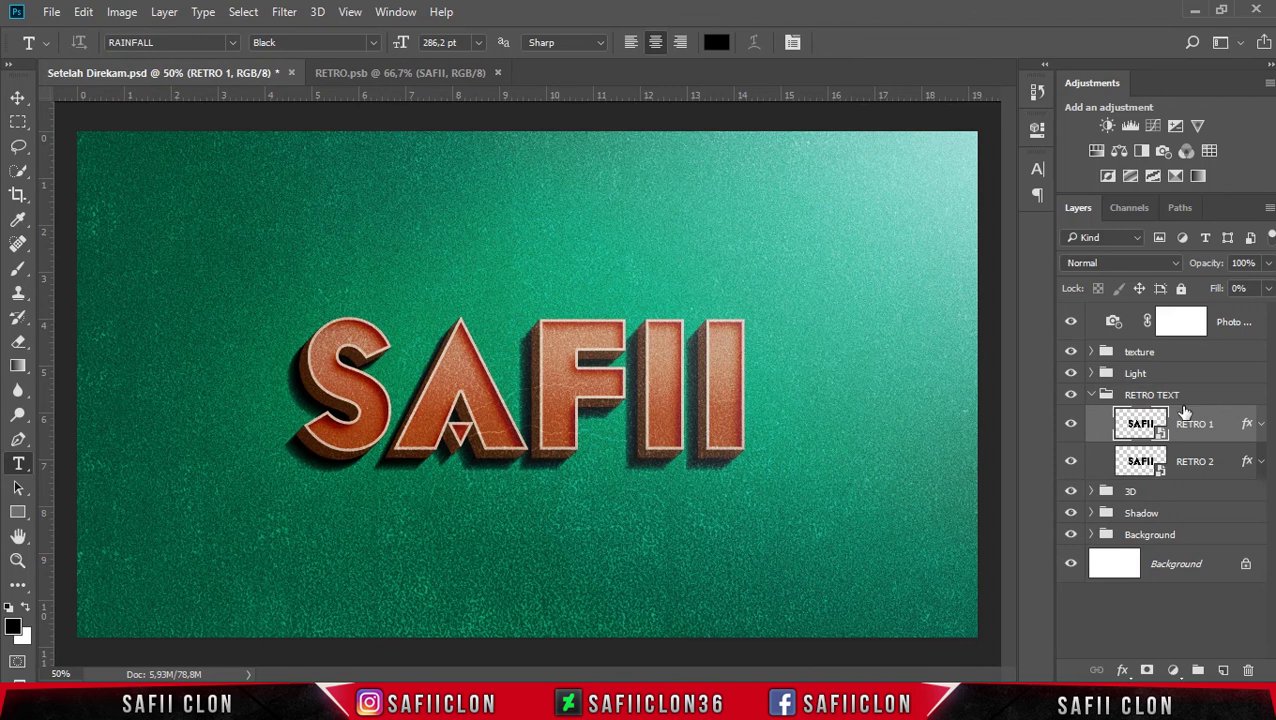
Change the Background group's Color Fill 1 from green toward deep red aa0018.
{"action": "left_click", "coordinate": [1168, 537]}
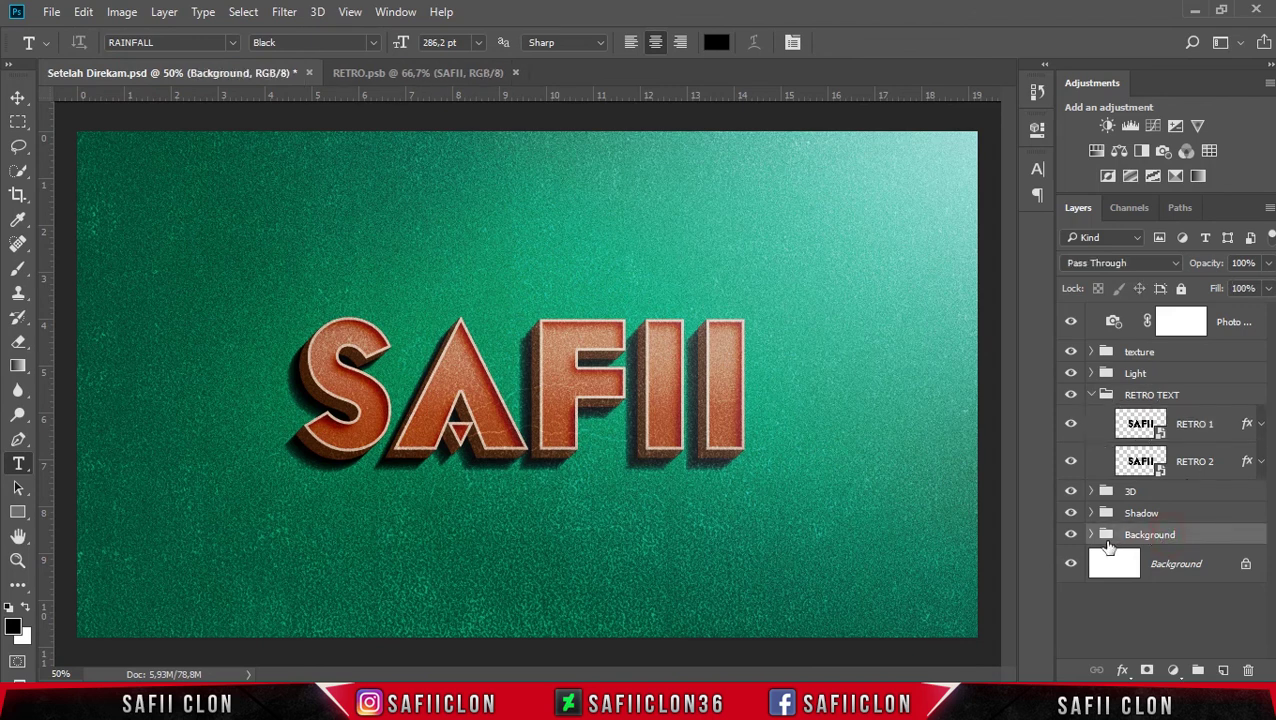
{"action": "left_click", "coordinate": [1092, 535]}
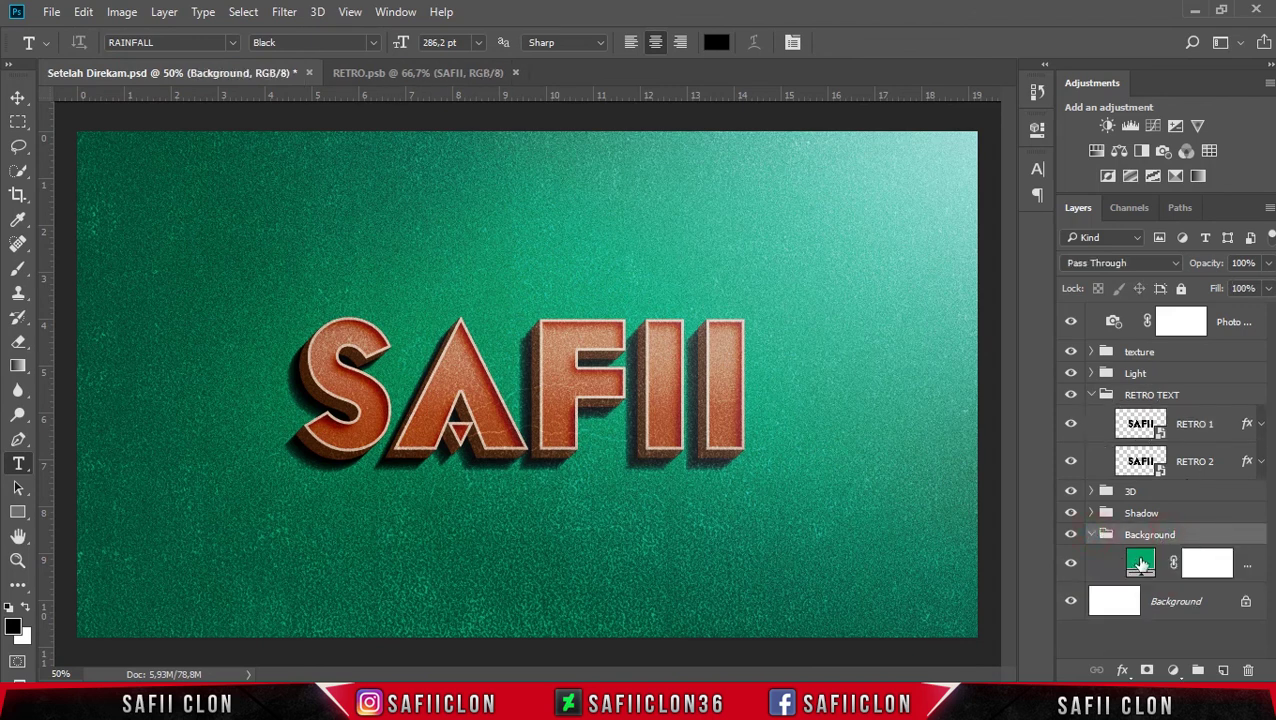
{"action": "double_click", "coordinate": [1141, 563]}
{"action": "mouse_move", "coordinate": [1020, 304]}
{"action": "left_mouse_down"}
{"action": "mouse_move", "coordinate": [1033, 163]}
{"action": "mouse_move", "coordinate": [1034, 396]}
{"action": "mouse_move", "coordinate": [1047, 165]}
{"action": "left_mouse_up"}
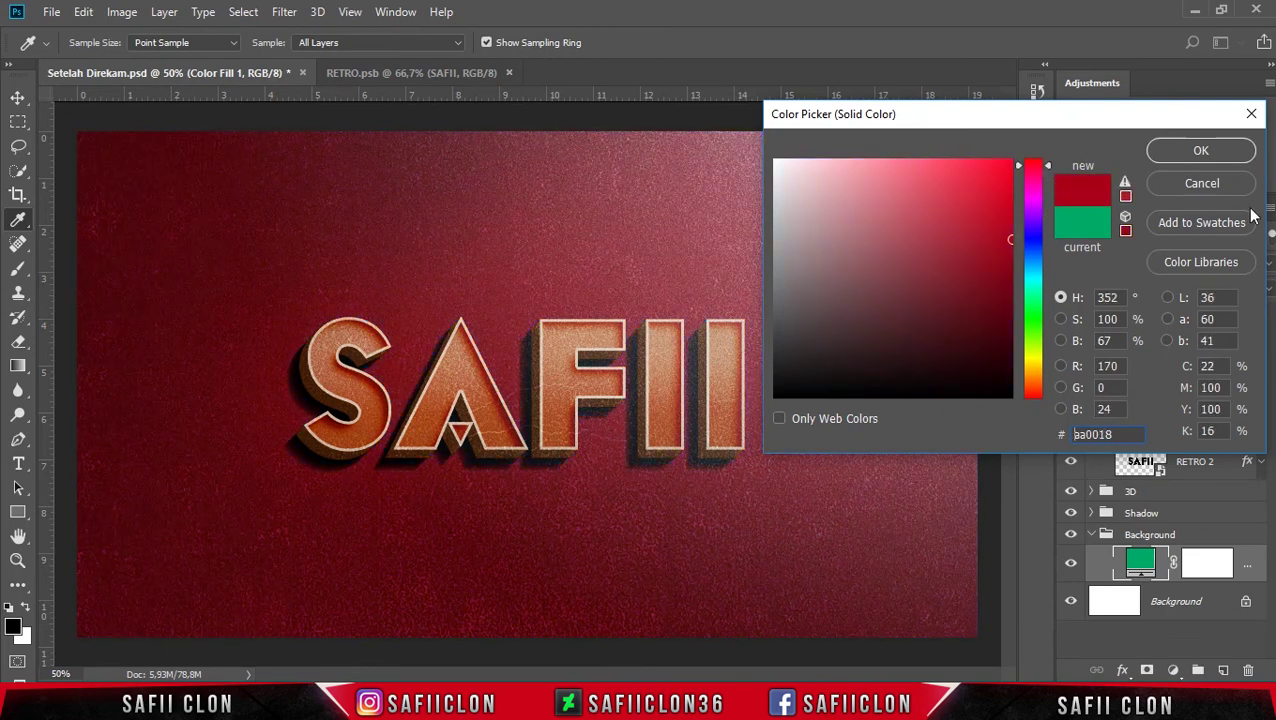